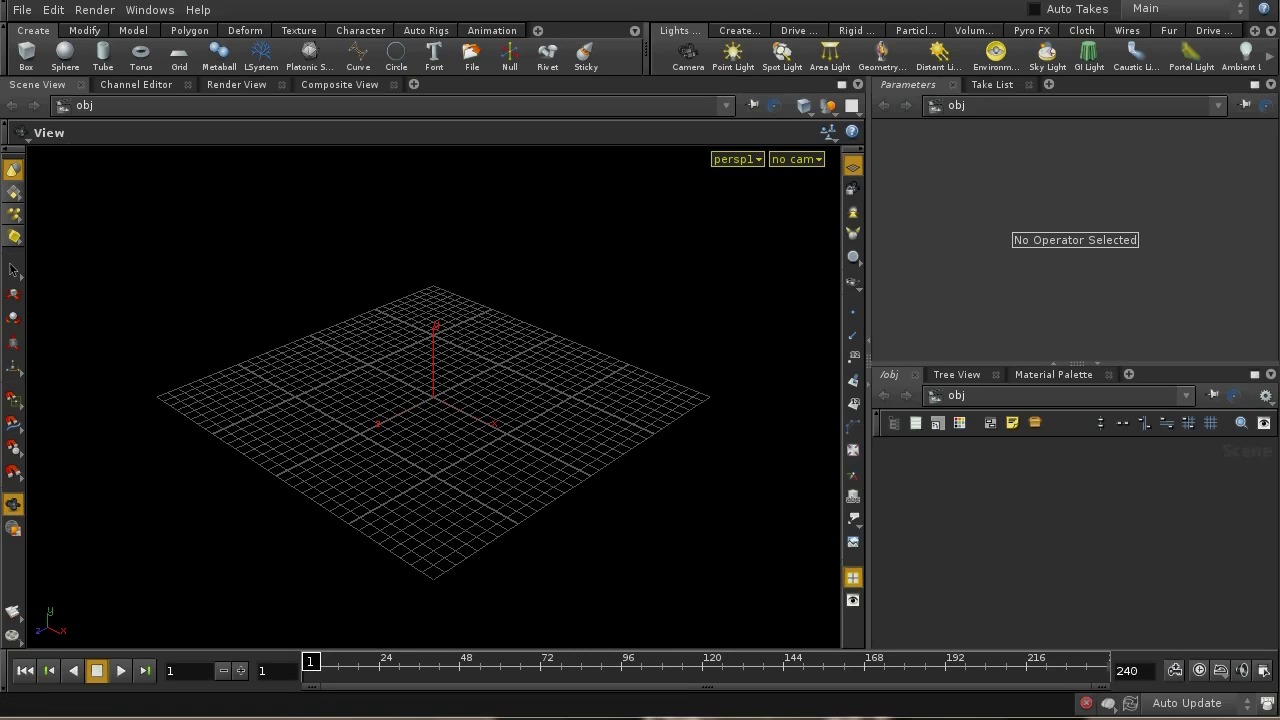
# Examine the glass_ice.jpg reference photo in Windows Photo Viewer and close it.
pyautogui.hotkey('alt', 'Tab')
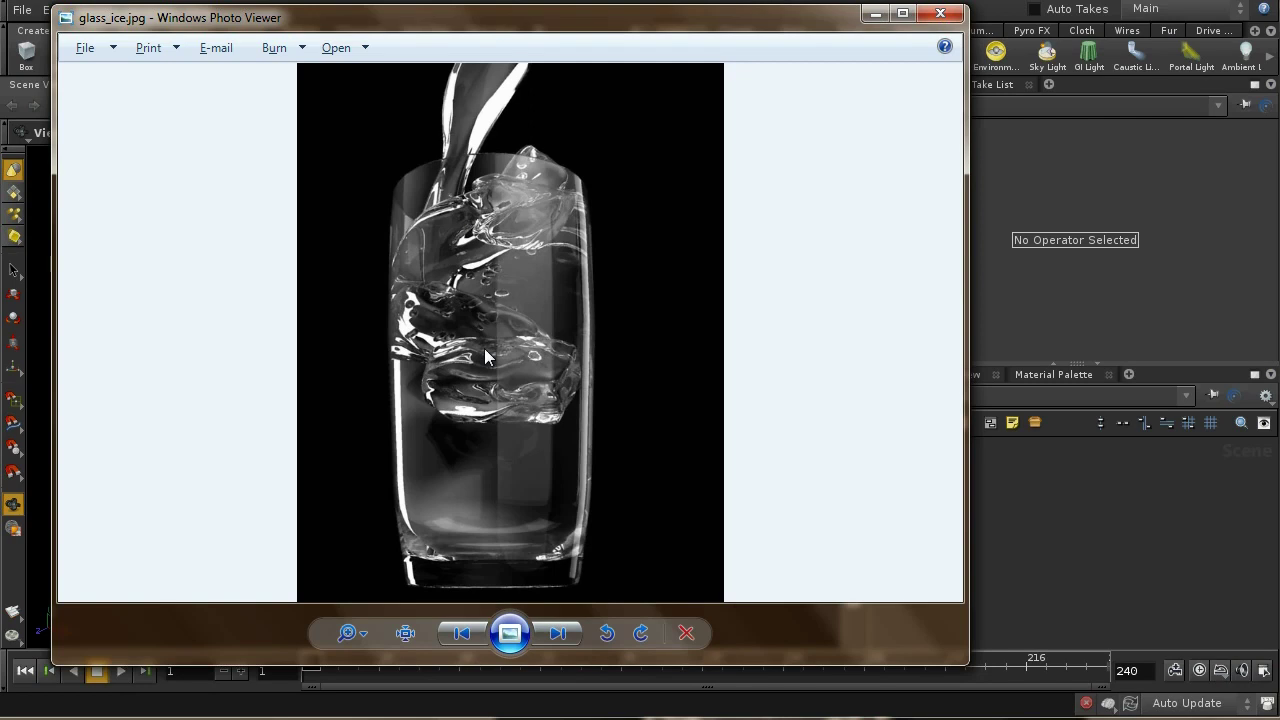
pyautogui.click(940, 13)
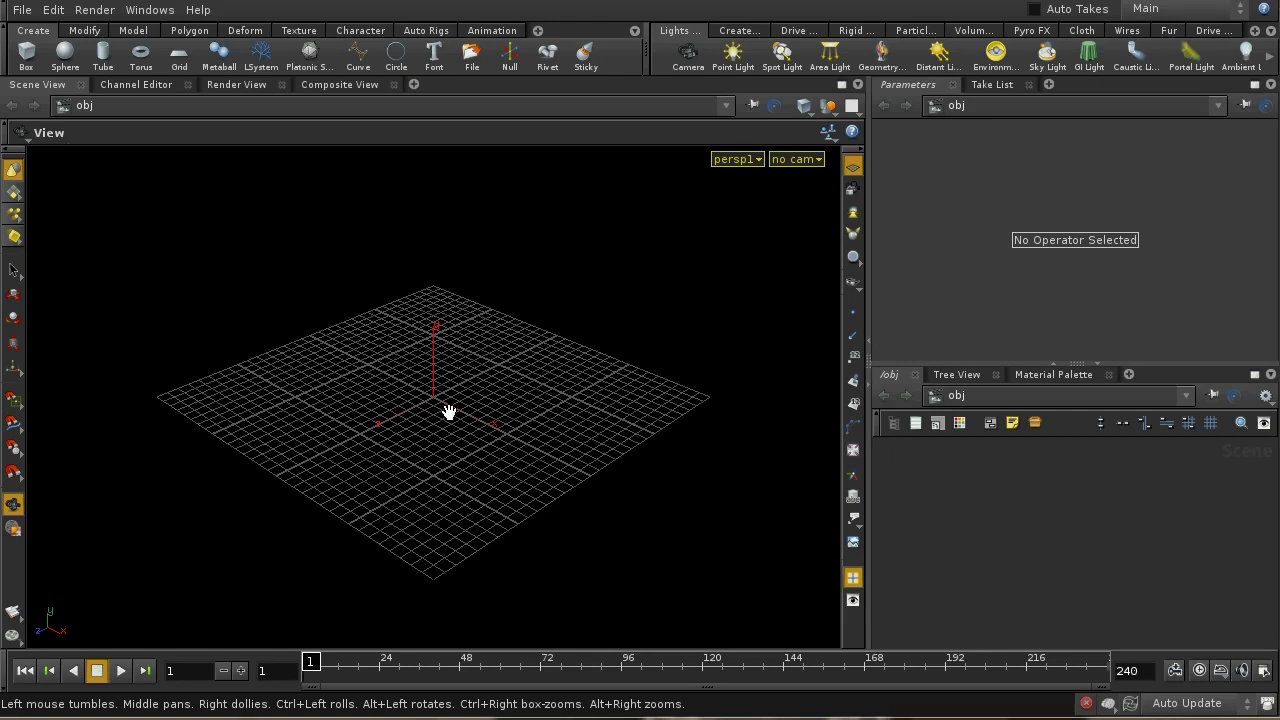
# Switch the viewport to the front view, with the origin low in the frame.
pyautogui.hotkey('space', '3')
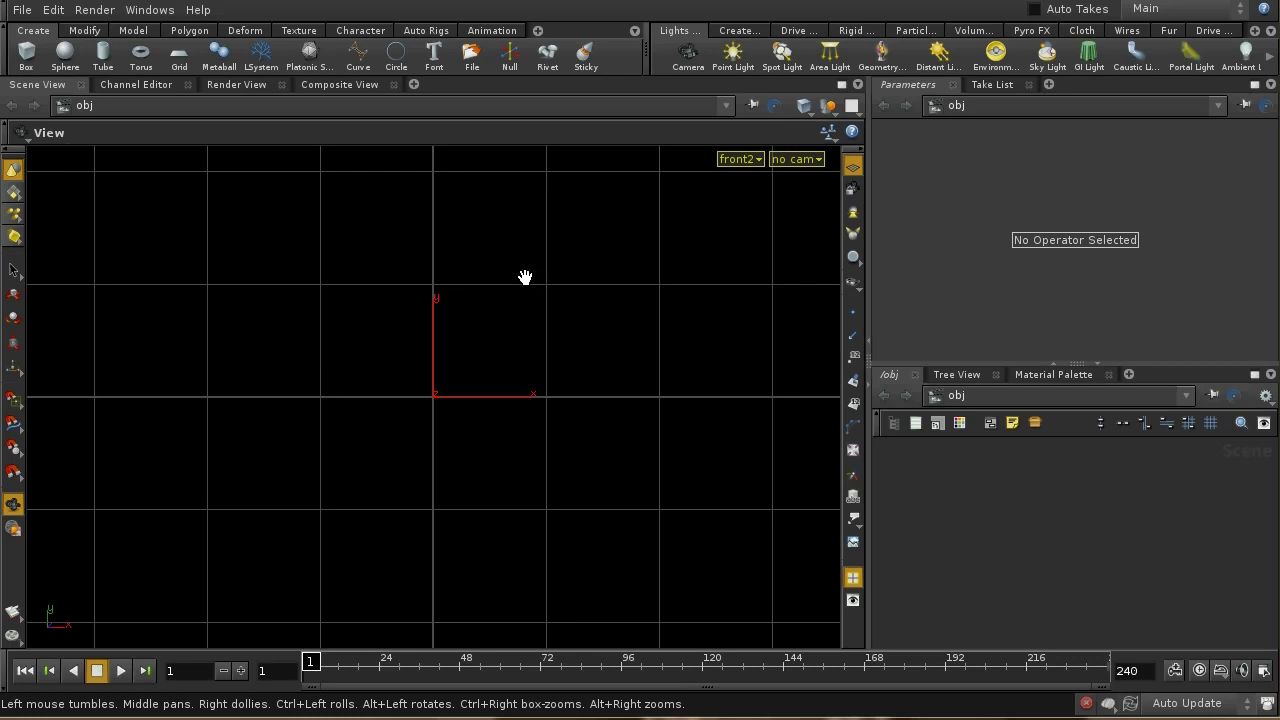
pyautogui.moveTo(525, 277); pyautogui.dragTo(500, 466, button='right')
pyautogui.moveTo(523, 274); pyautogui.dragTo(480, 460, button='right')
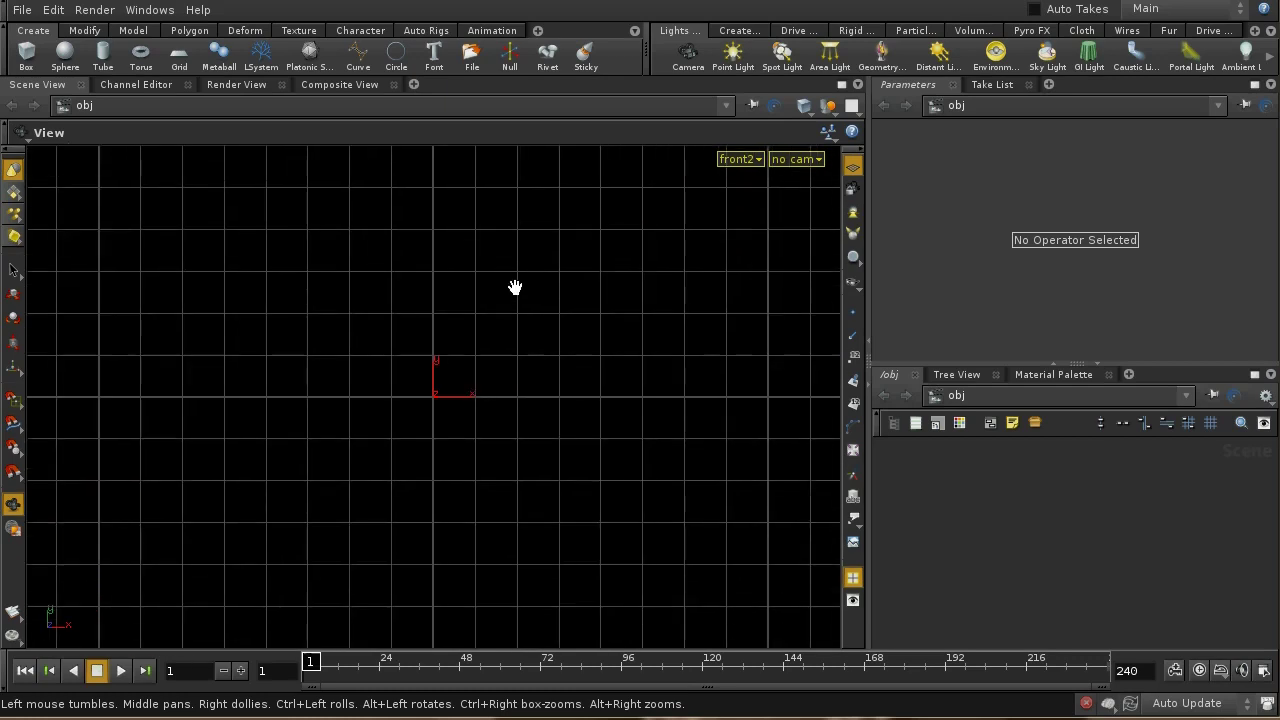
pyautogui.moveTo(514, 283); pyautogui.dragTo(511, 320, button='right')
pyautogui.moveTo(511, 320); pyautogui.dragTo(507, 446, button='middle')
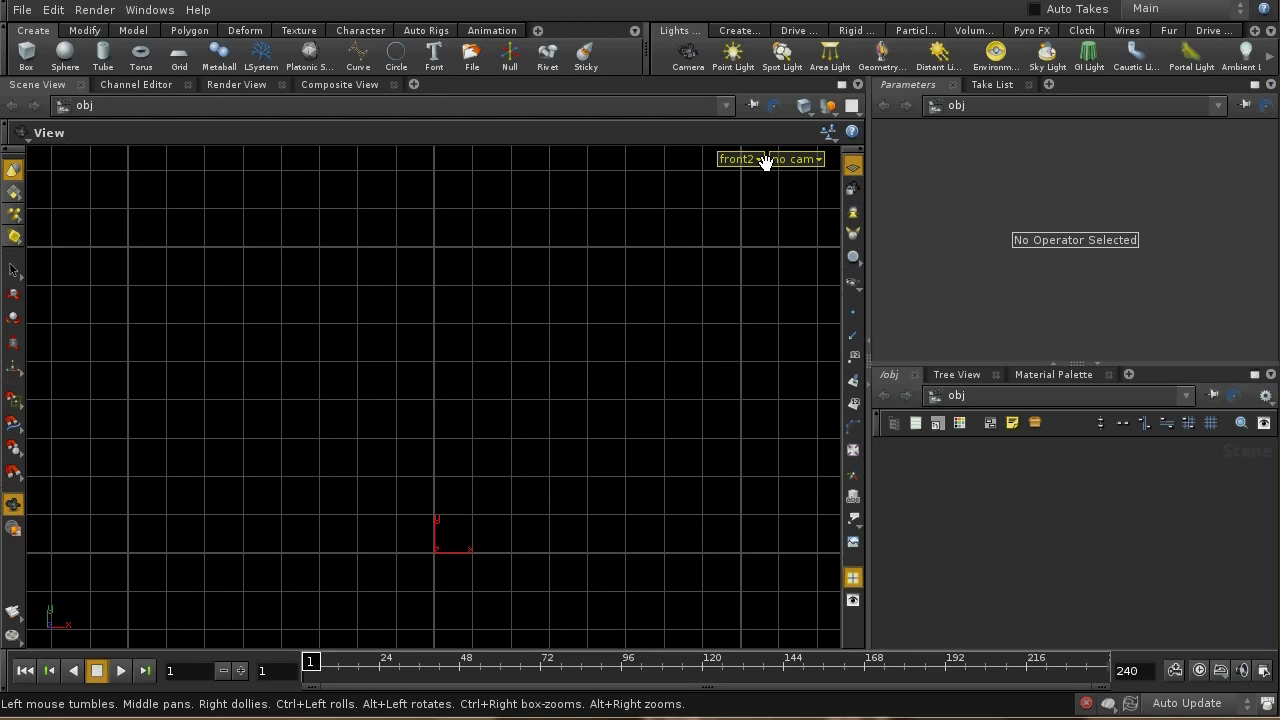
# Set glass_viking_fjord.jpg from $HIP/img as the viewport's background image file in the display options.
pyautogui.press('d')
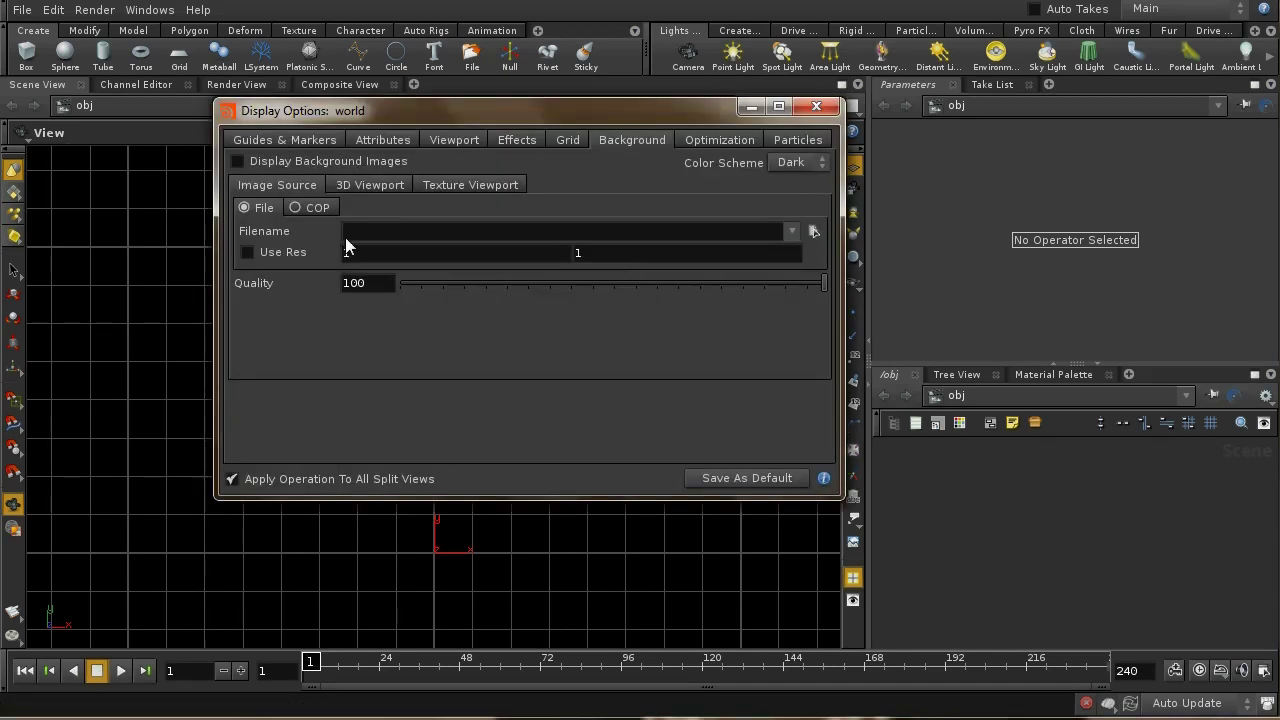
pyautogui.click(281, 140)
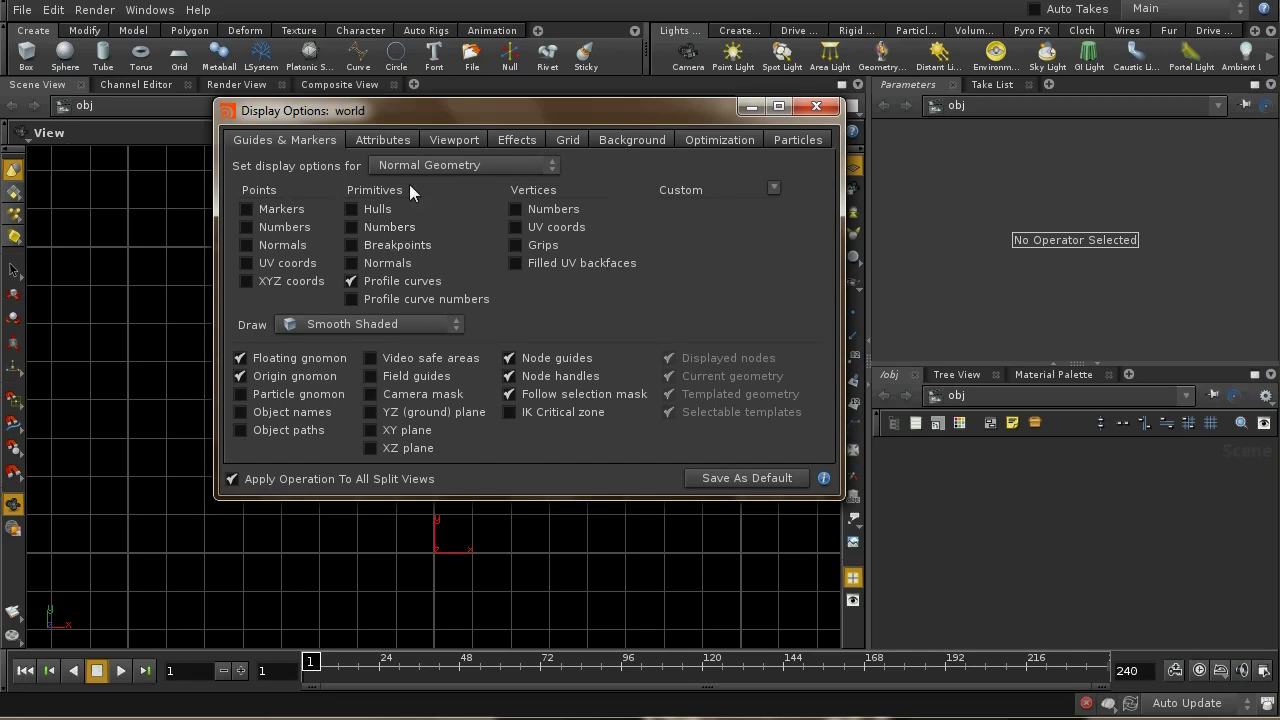
pyautogui.moveTo(404, 108); pyautogui.dragTo(359, 160)
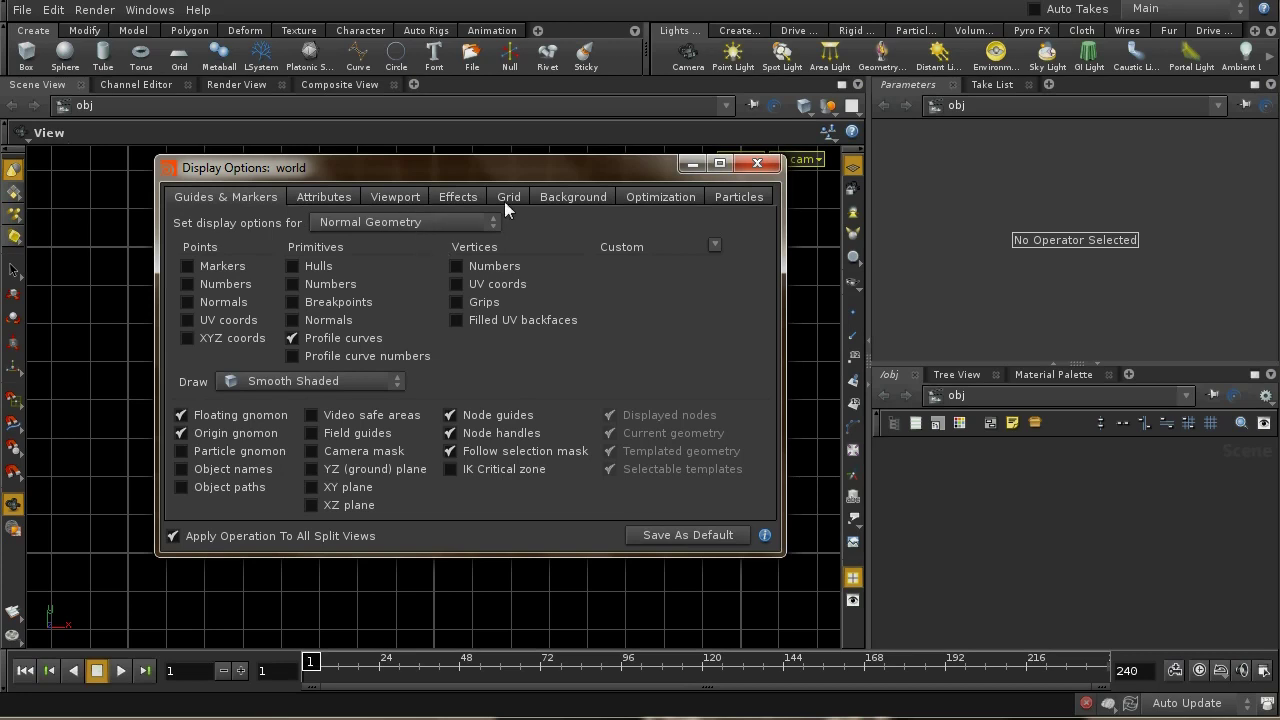
pyautogui.click(568, 197)
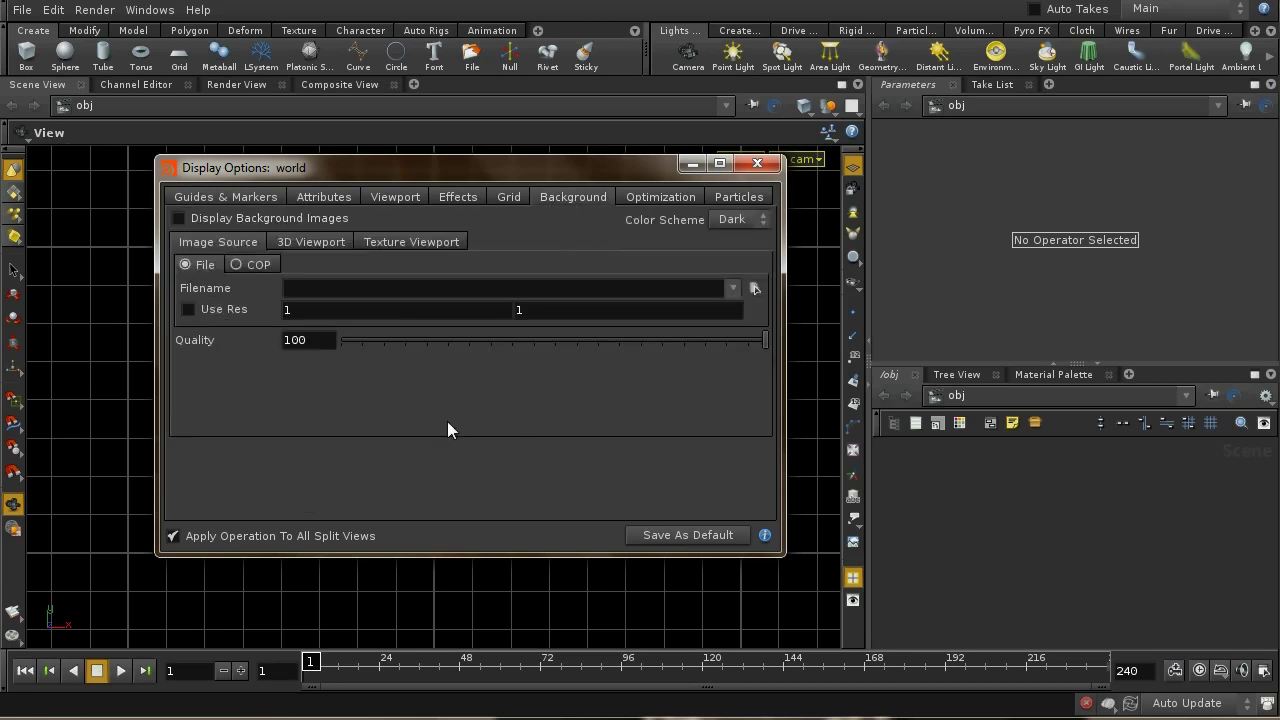
pyautogui.click(755, 289)
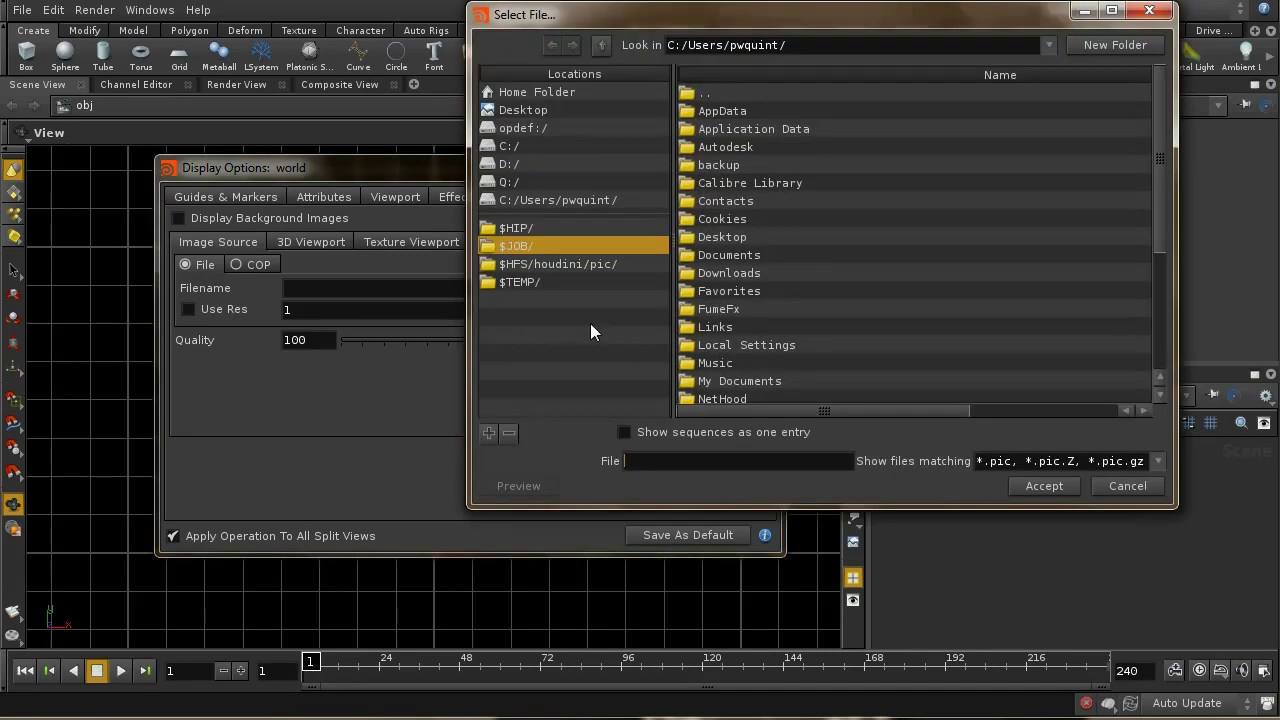
pyautogui.click(525, 228)
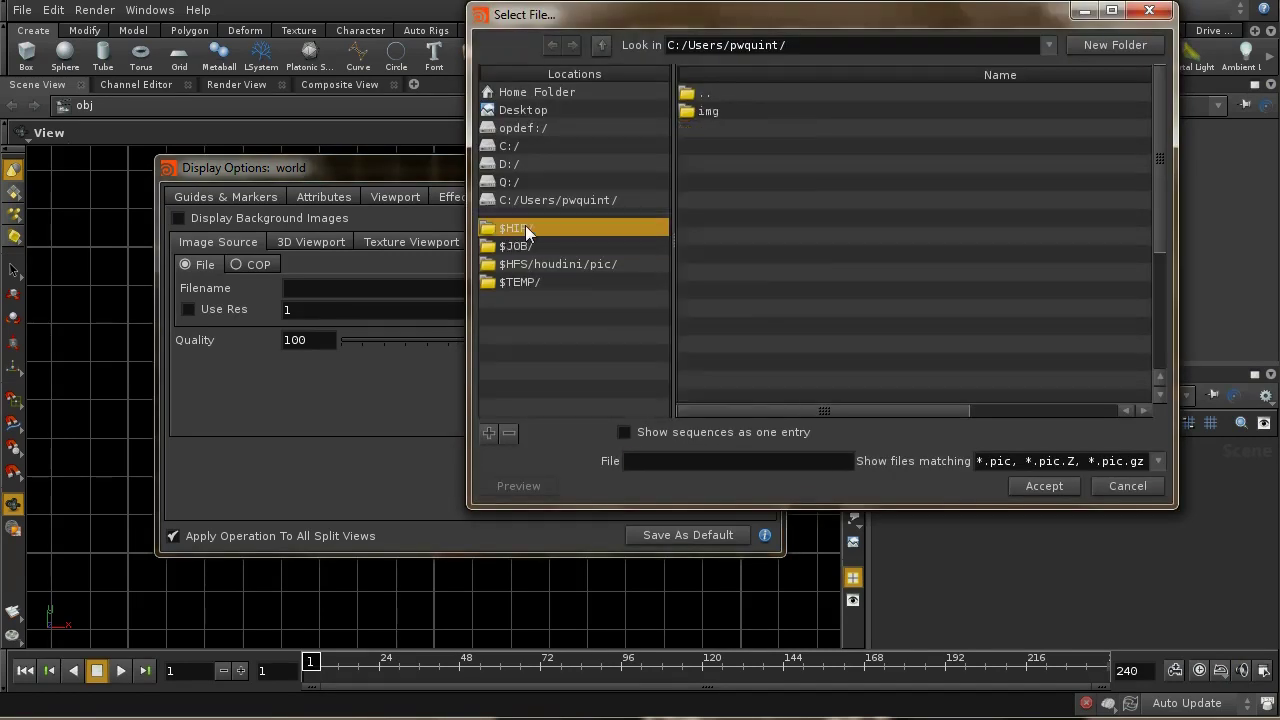
pyautogui.doubleClick(710, 111)
pyautogui.click(761, 130)
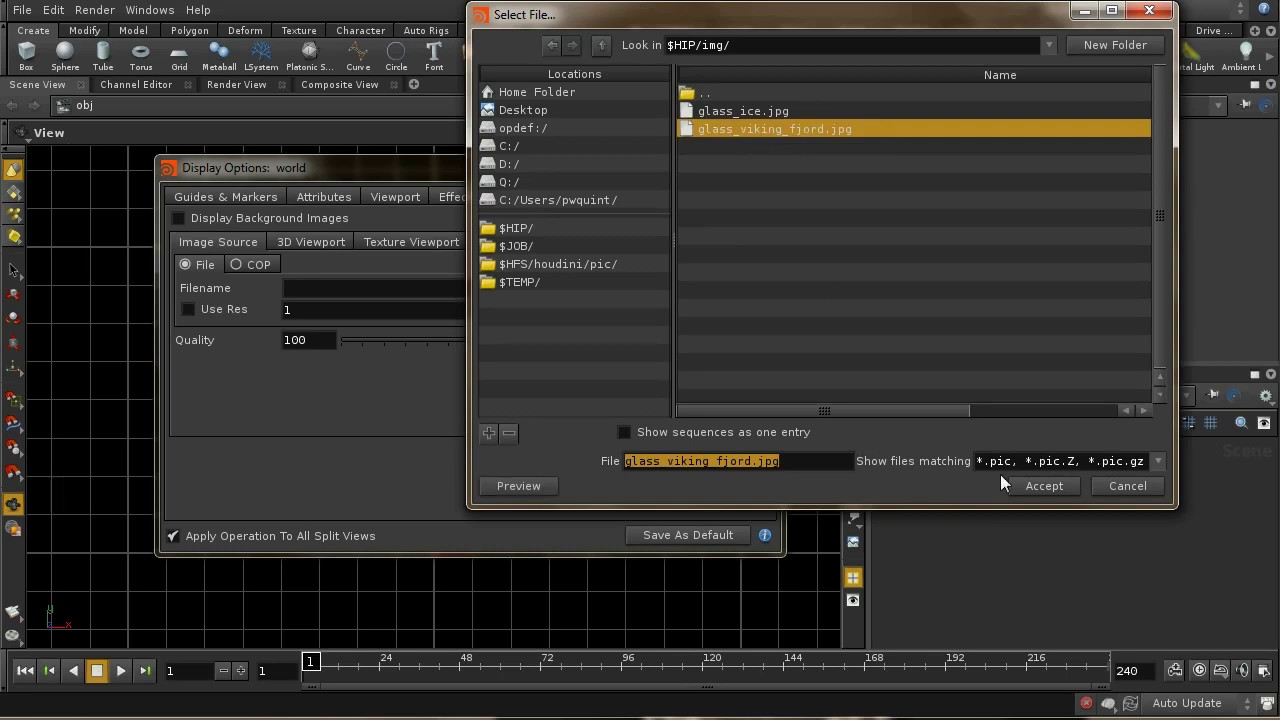
pyautogui.click(1043, 486)
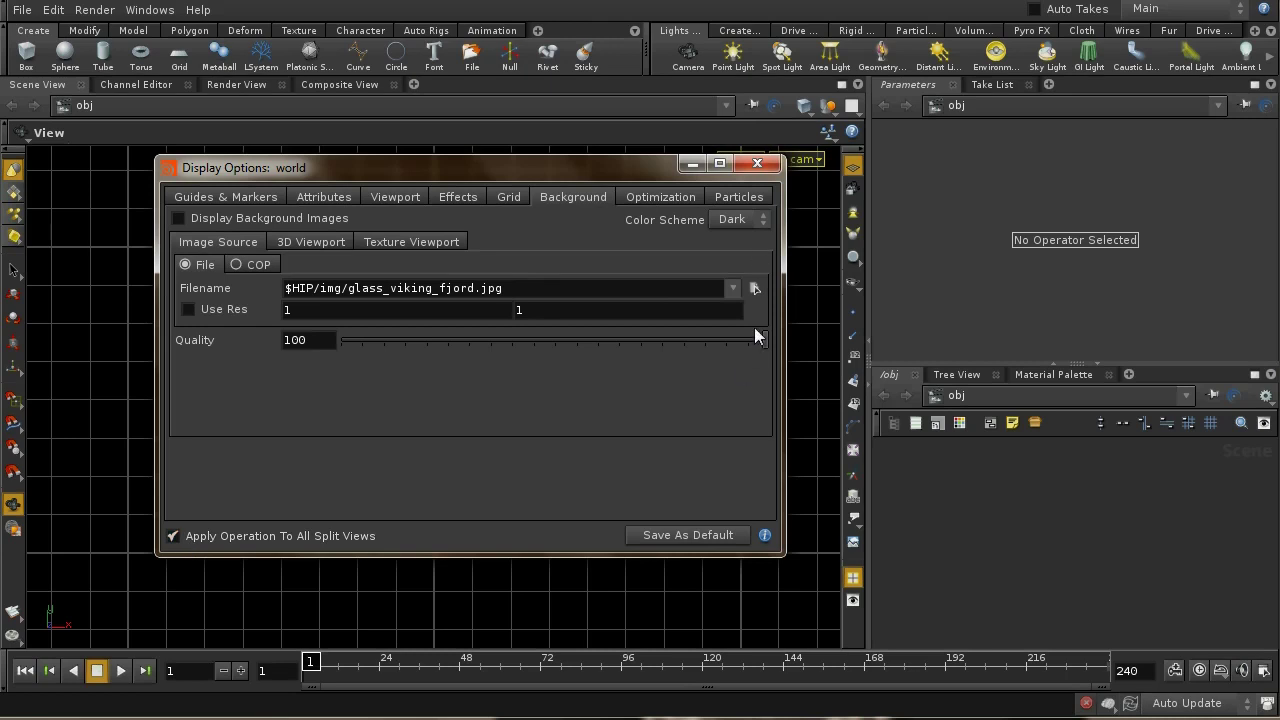
pyautogui.click(757, 163)
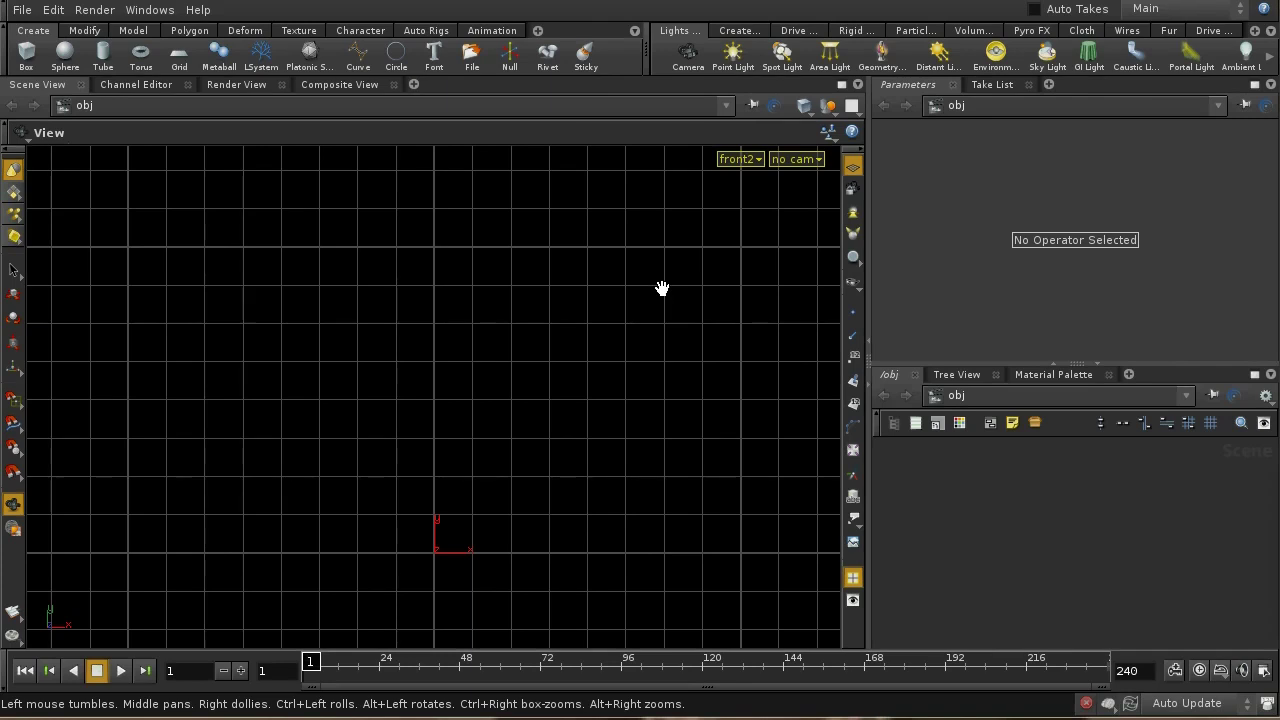
# Turn on the display of background images and align the grid origin with the centre of the glass's base.
pyautogui.press('d')
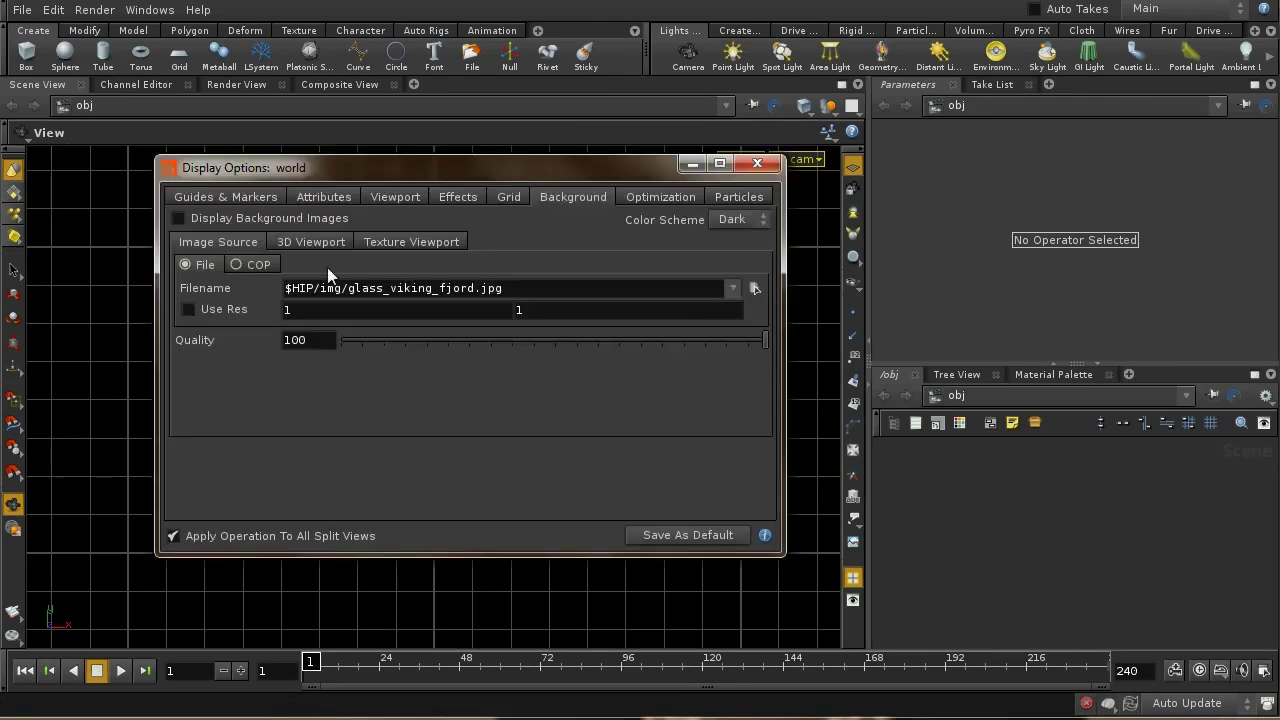
pyautogui.click(179, 218)
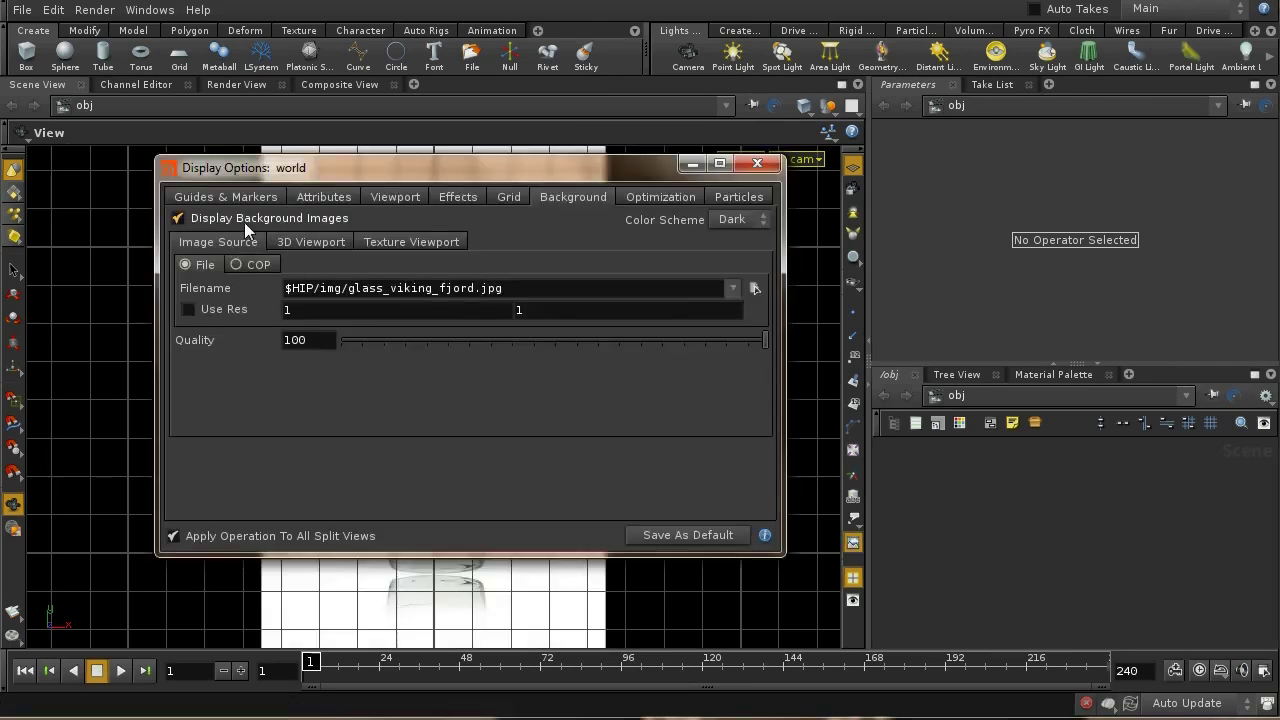
pyautogui.click(757, 164)
pyautogui.moveTo(583, 458); pyautogui.dragTo(536, 413, button='right')
pyautogui.moveTo(536, 413); pyautogui.dragTo(540, 441, button='middle')
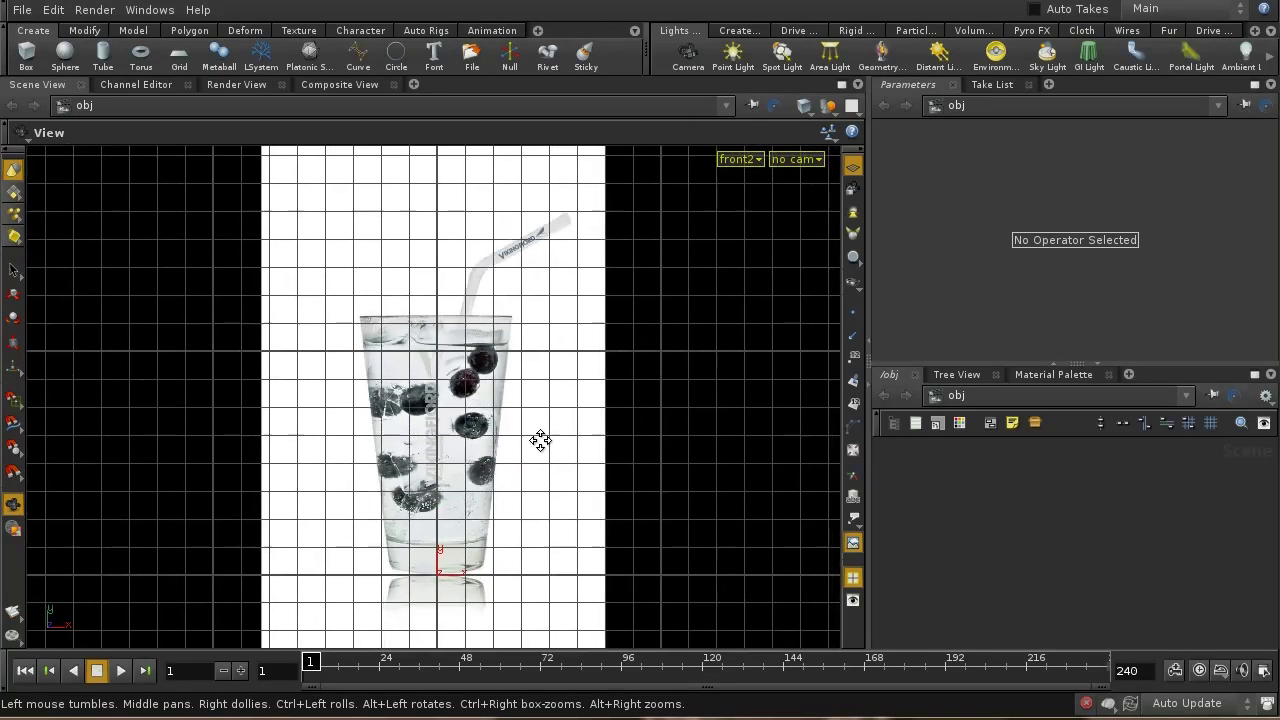
pyautogui.moveTo(537, 386)
pyautogui.mouseDown(button='right')
pyautogui.moveTo(529, 357)
pyautogui.moveTo(517, 398)
pyautogui.mouseUp(button='right')
pyautogui.moveTo(517, 398)
pyautogui.mouseDown(button='middle')
pyautogui.moveTo(517, 423)
pyautogui.moveTo(519, 396)
pyautogui.moveTo(517, 408)
pyautogui.mouseUp(button='middle')
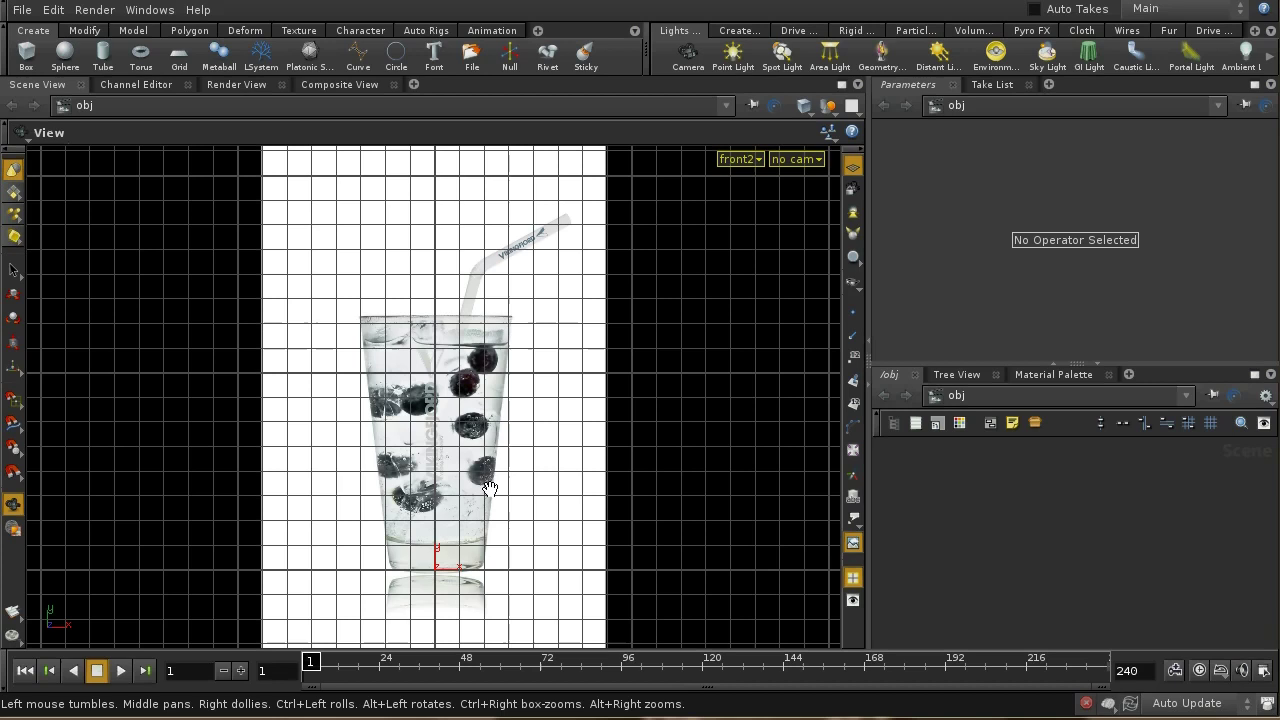
# Draw a polygon curve with grid-snapped base points at X 0, 0.5 and 1, continuing up the glass's outer wall to the rim.
pyautogui.click(352, 62)
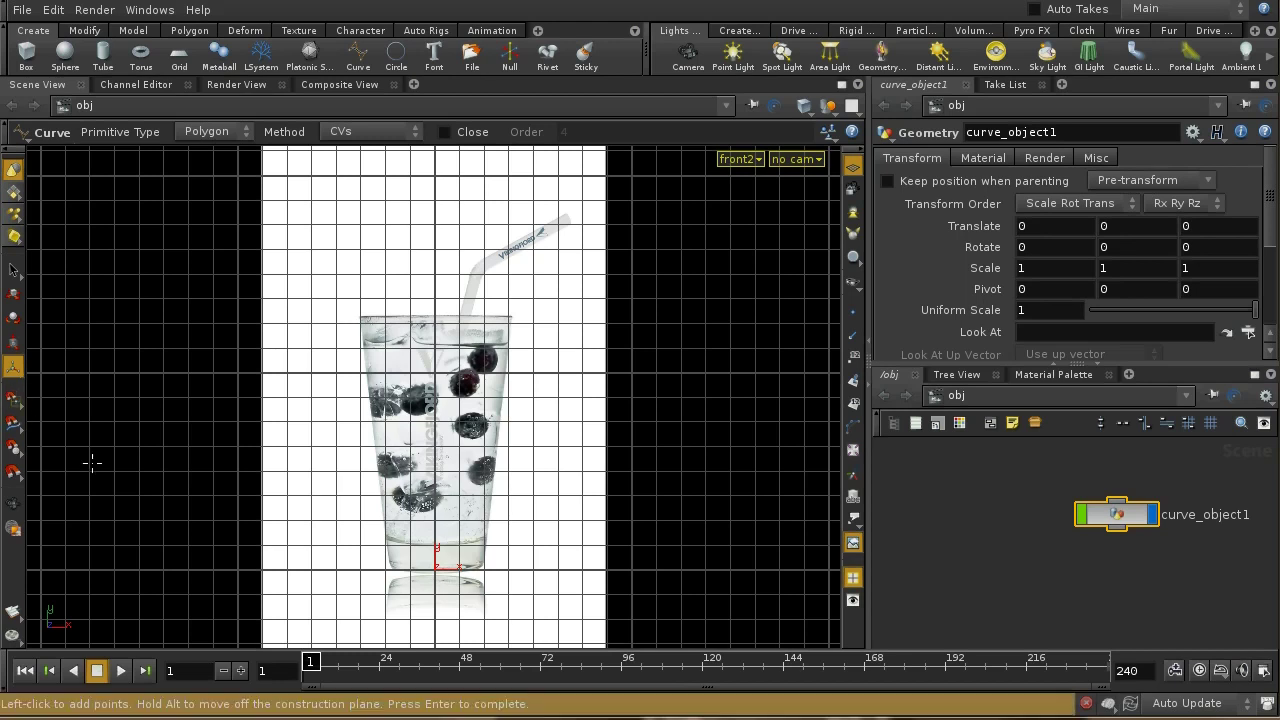
pyautogui.click(13, 399)
pyautogui.click(458, 568)
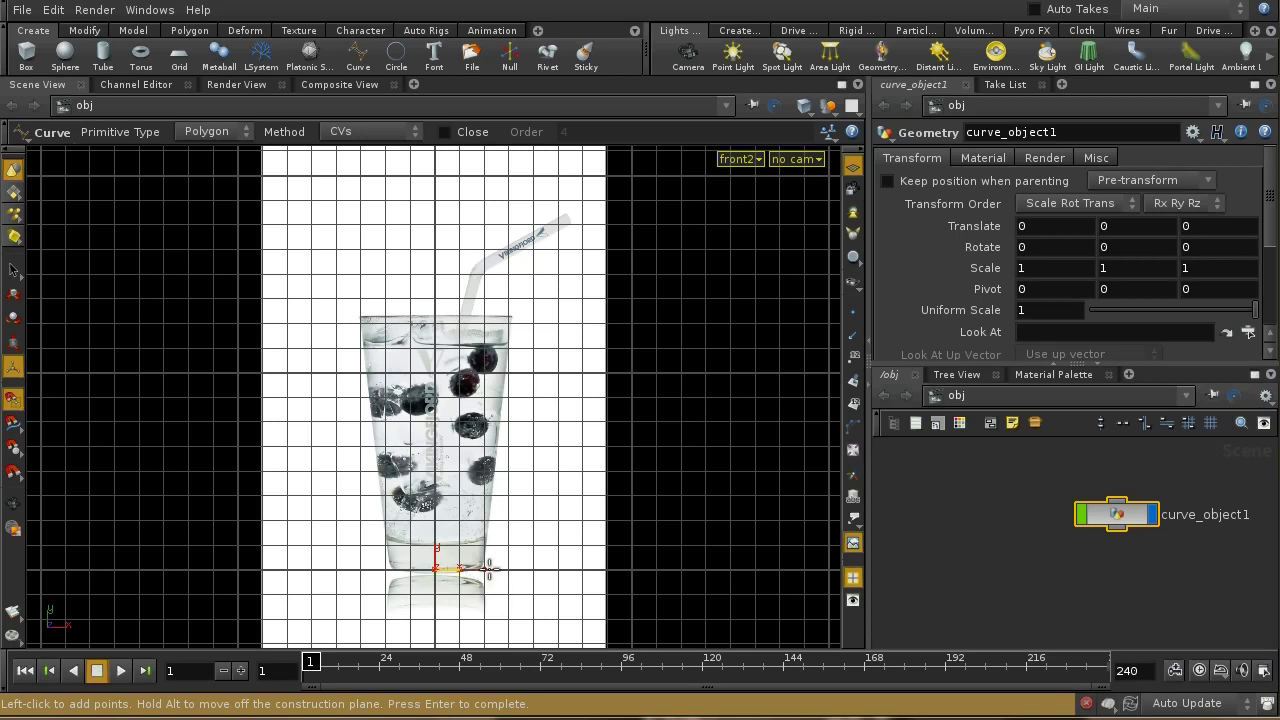
pyautogui.click(484, 568)
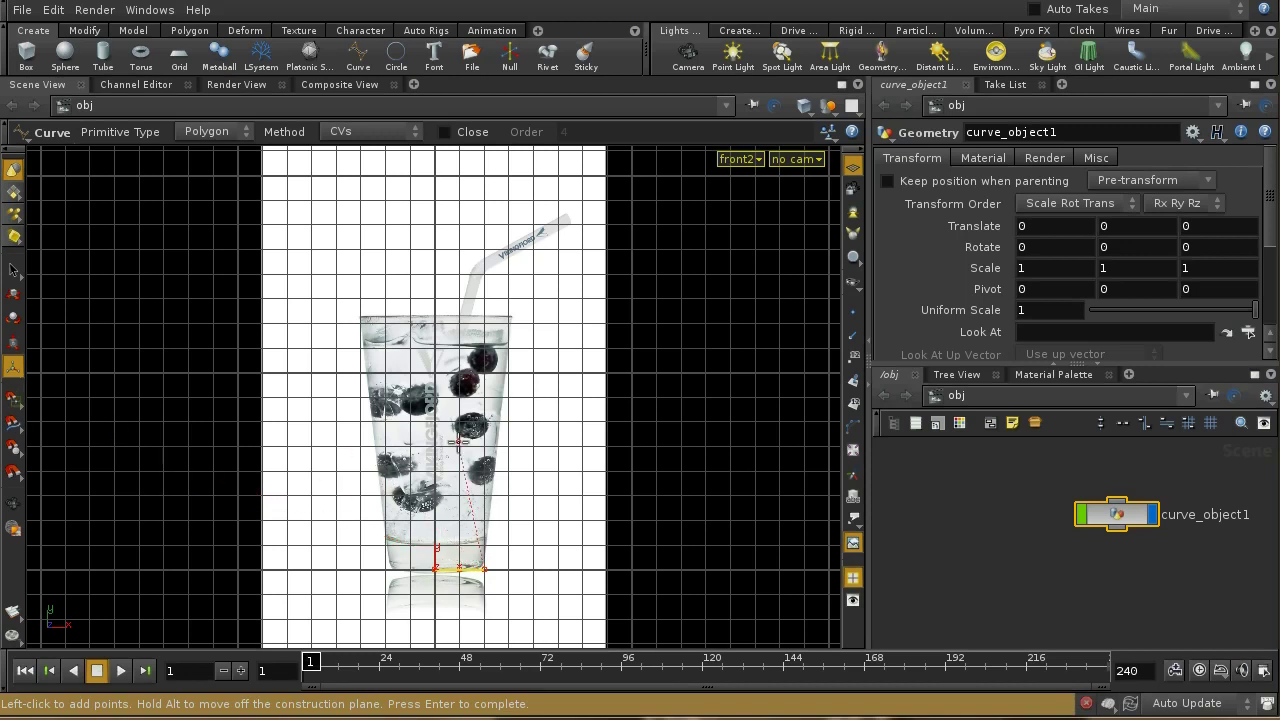
pyautogui.click(494, 475)
pyautogui.click(504, 388)
pyautogui.click(510, 327)
pyautogui.click(508, 318)
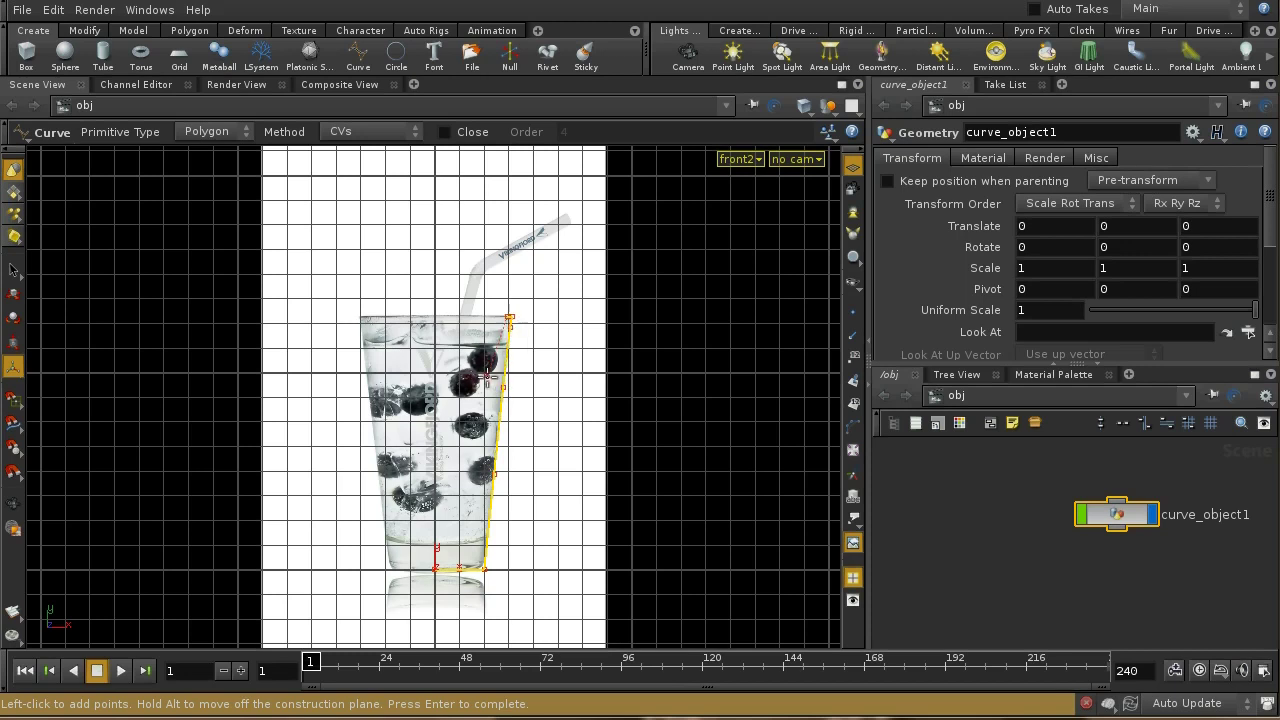
# Continue the curve down the glass's inner wall and along the inner floor to the centre axis, and finish building it.
pyautogui.click(490, 451)
pyautogui.click(480, 540)
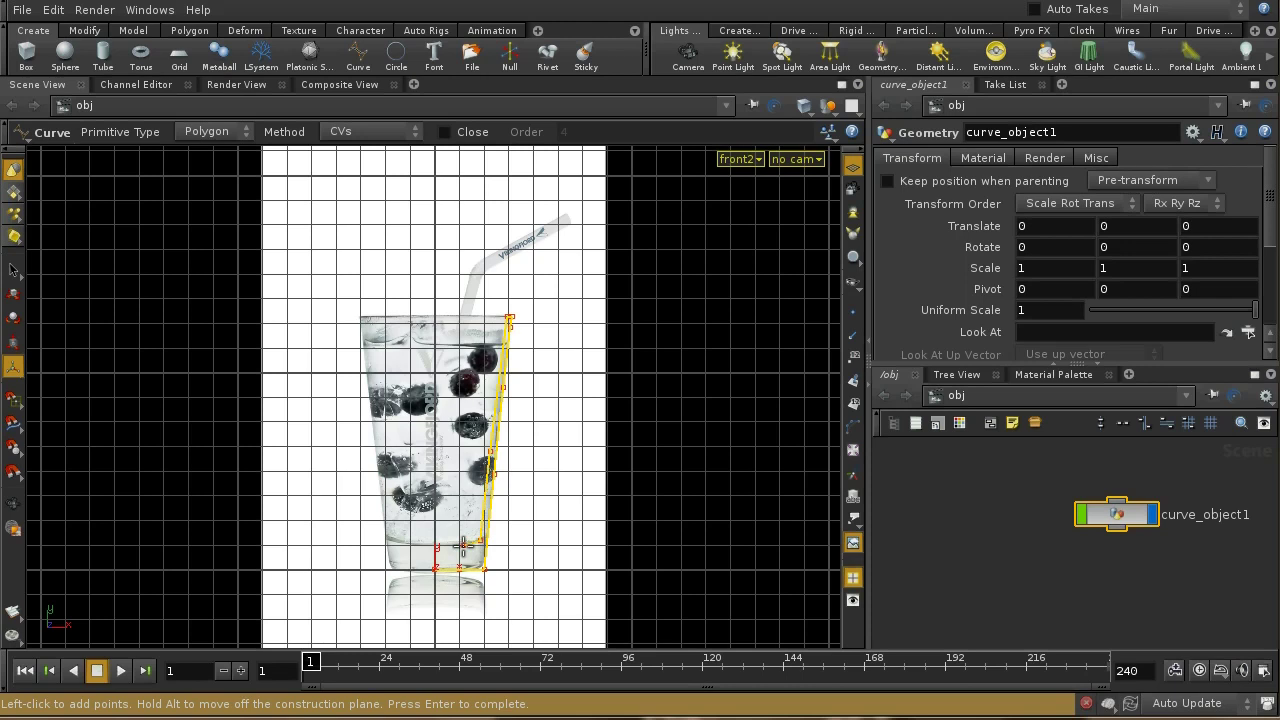
pyautogui.click(463, 544)
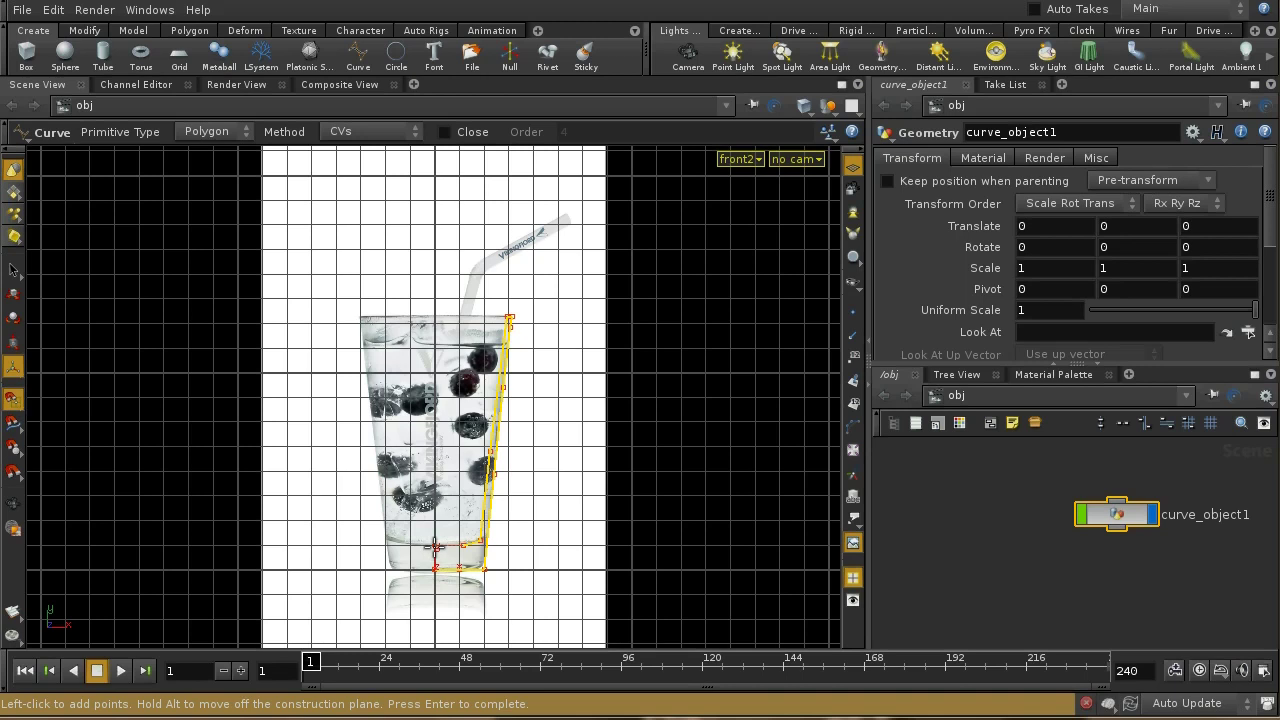
pyautogui.click(436, 546)
pyautogui.rightClick(412, 520)
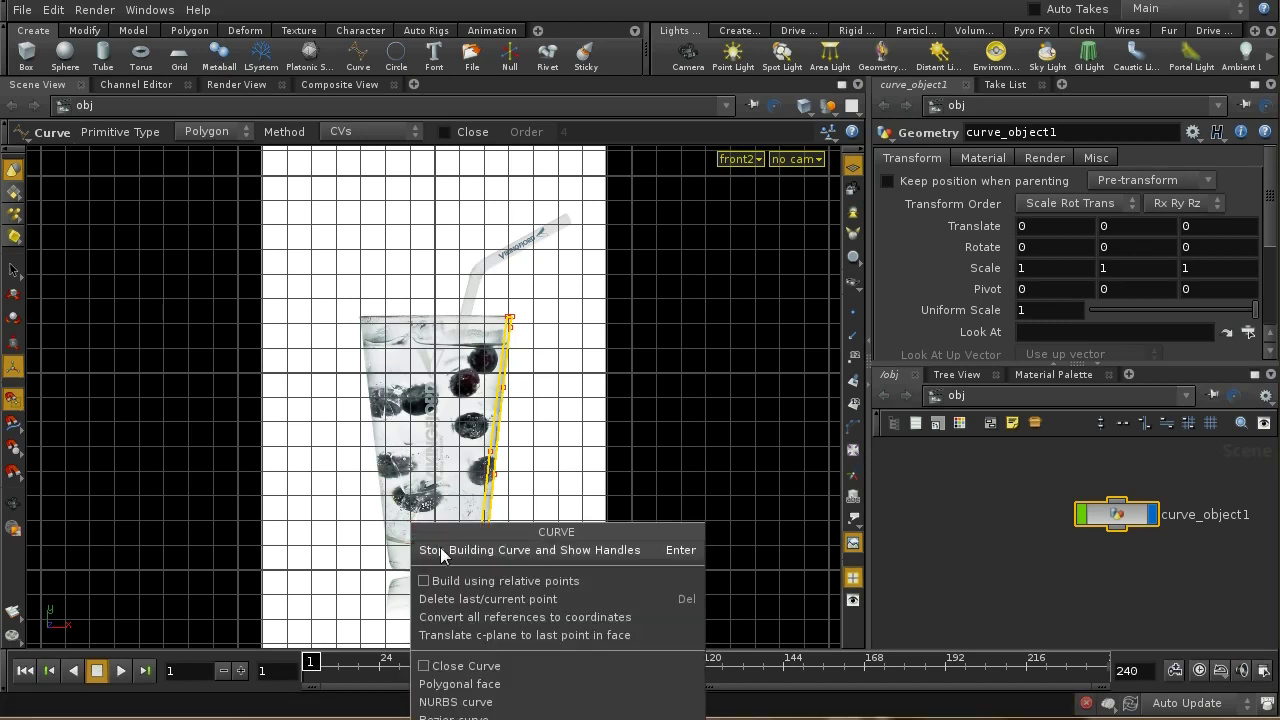
pyautogui.click(440, 547)
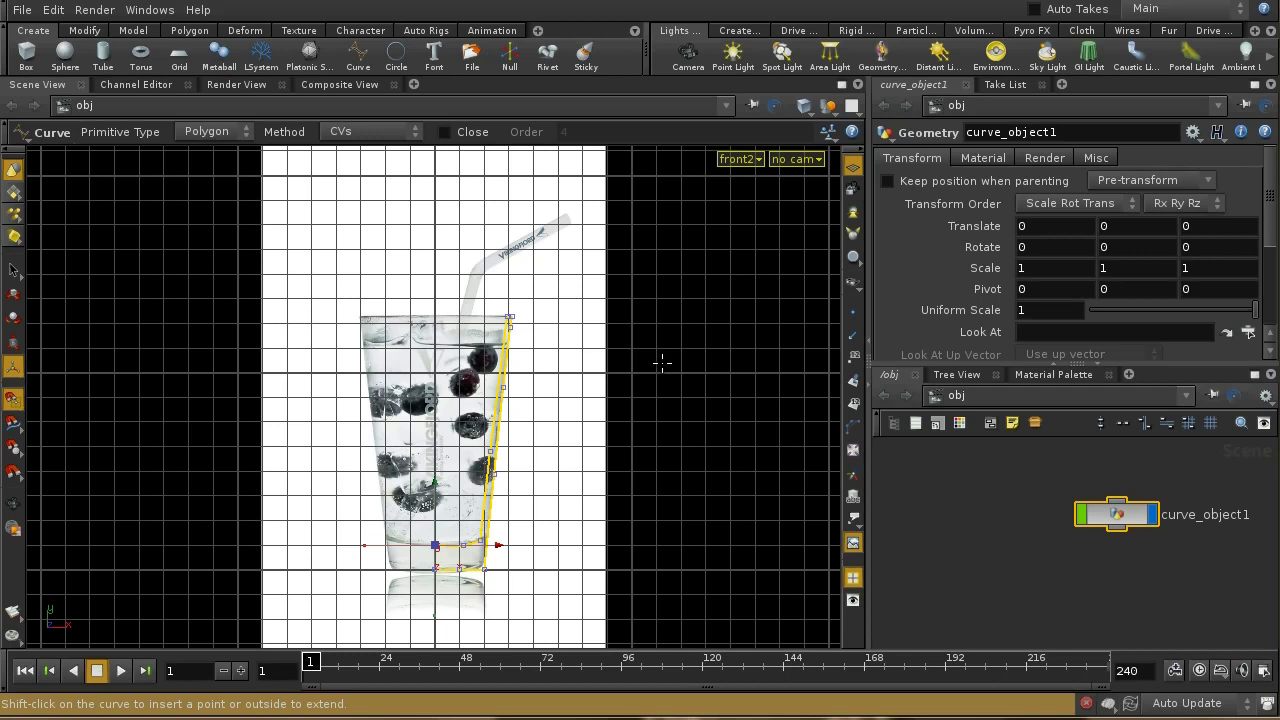
# Turn off the display of background images in the viewport.
pyautogui.press('d')
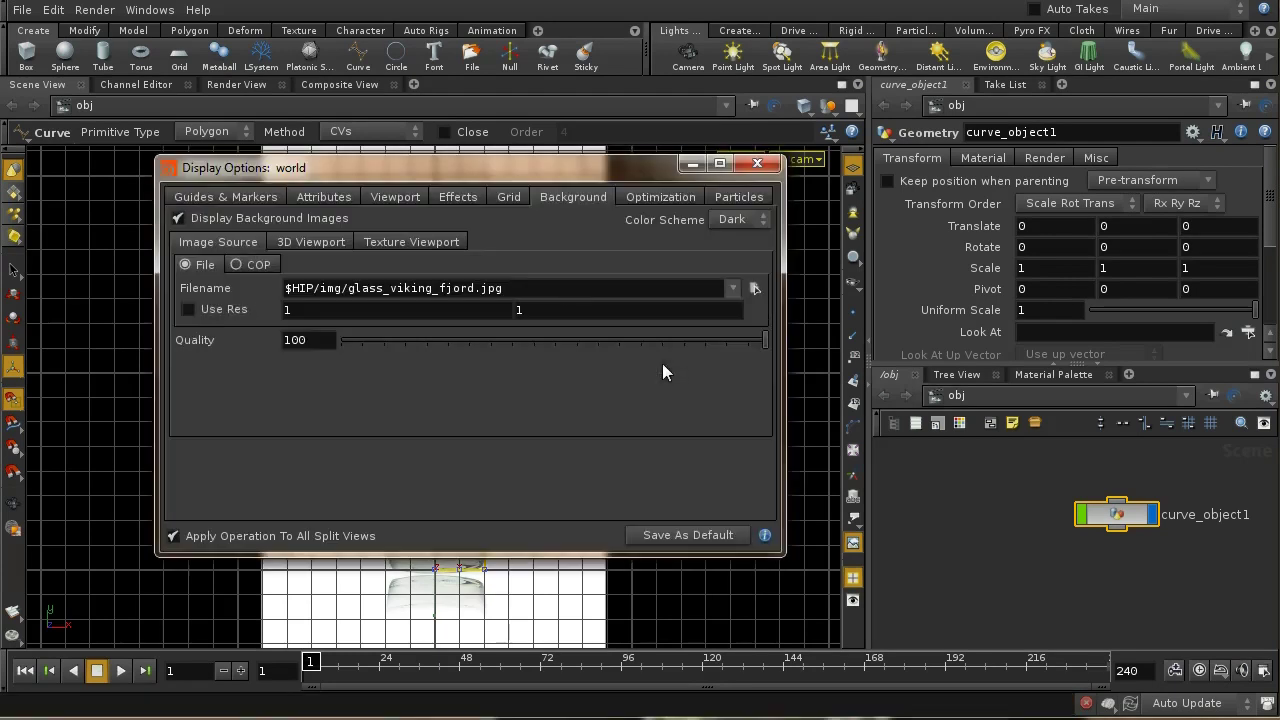
pyautogui.click(324, 219)
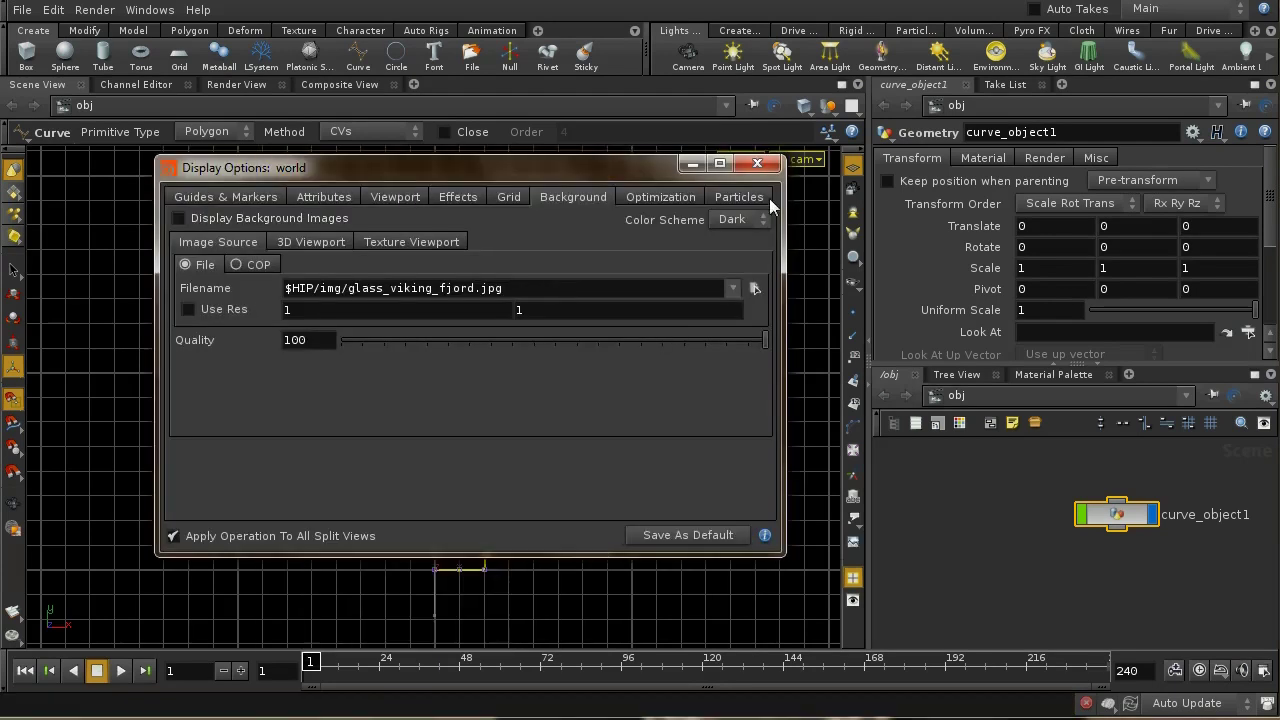
pyautogui.click(758, 162)
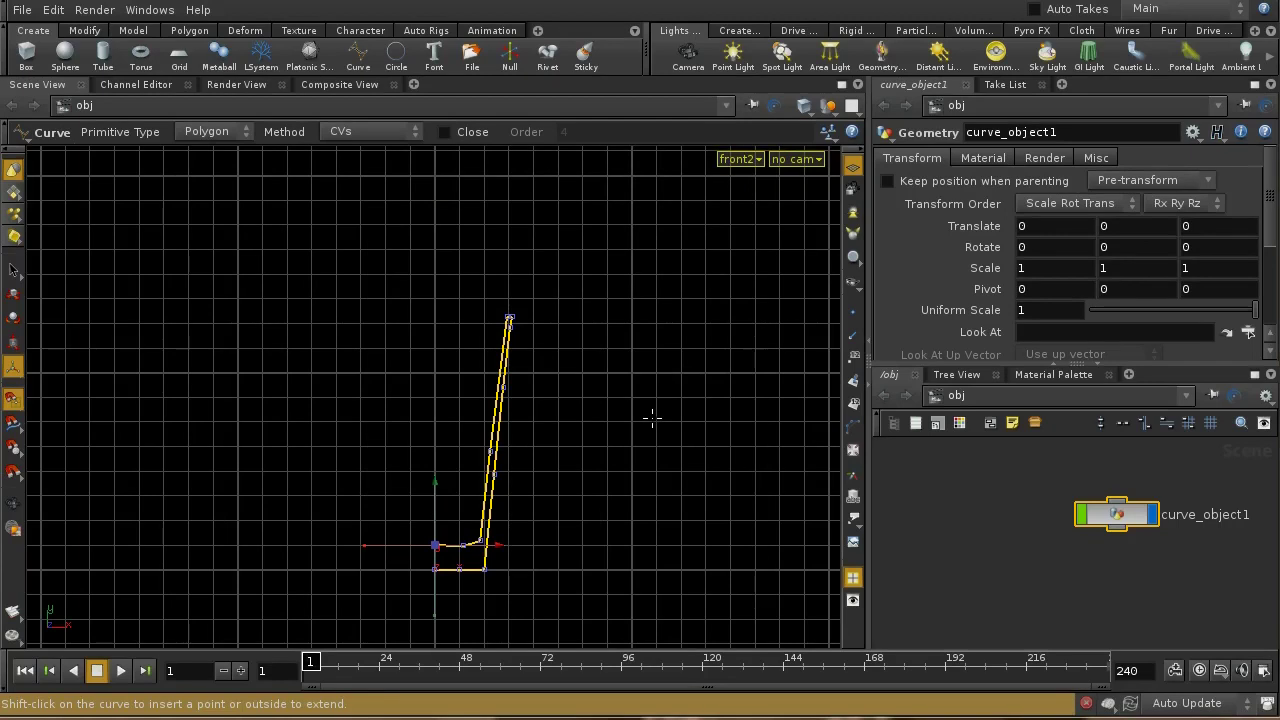
# Rename the curve object as glass.
pyautogui.click(1117, 514)
pyautogui.doubleClick(1064, 126)
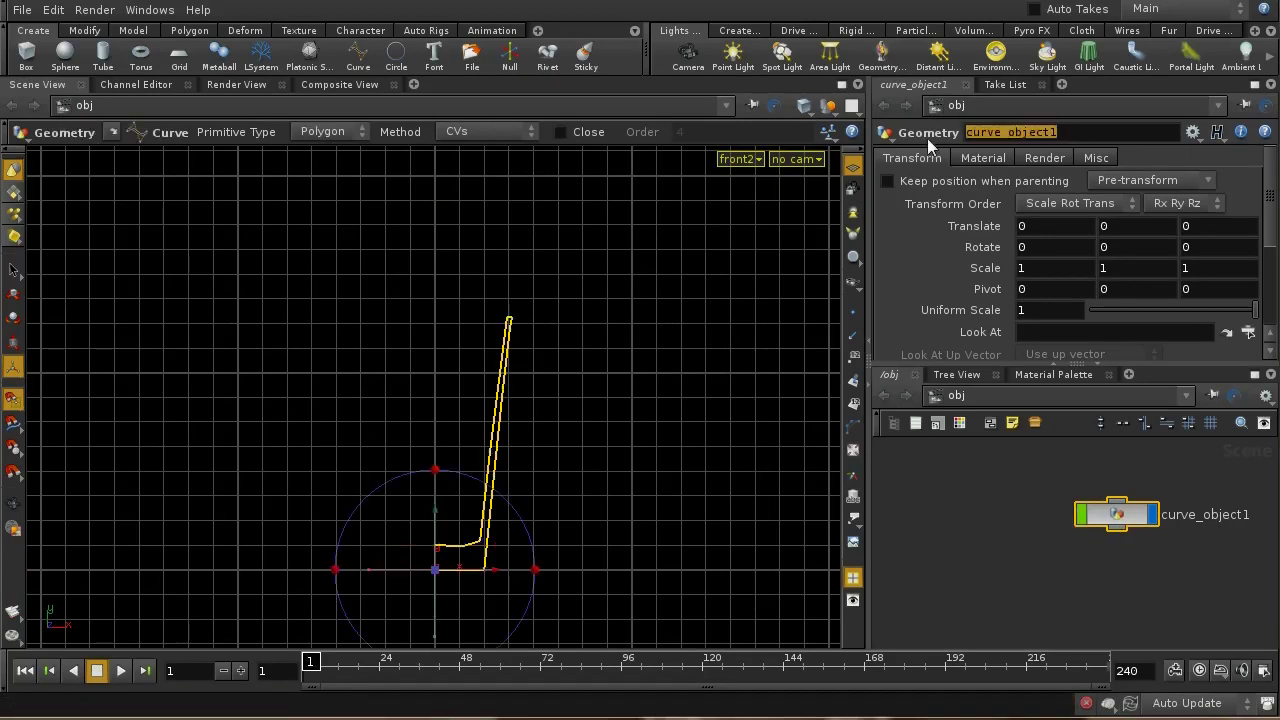
pyautogui.write('glass')
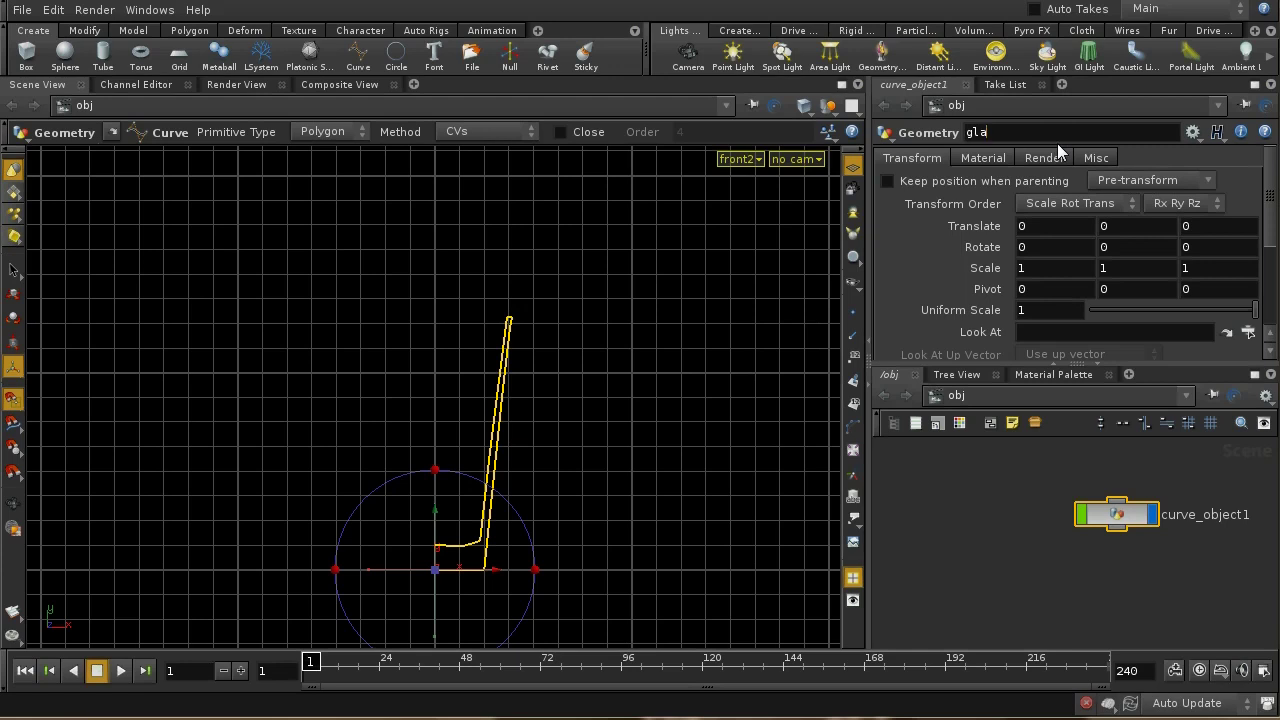
pyautogui.press('Return')
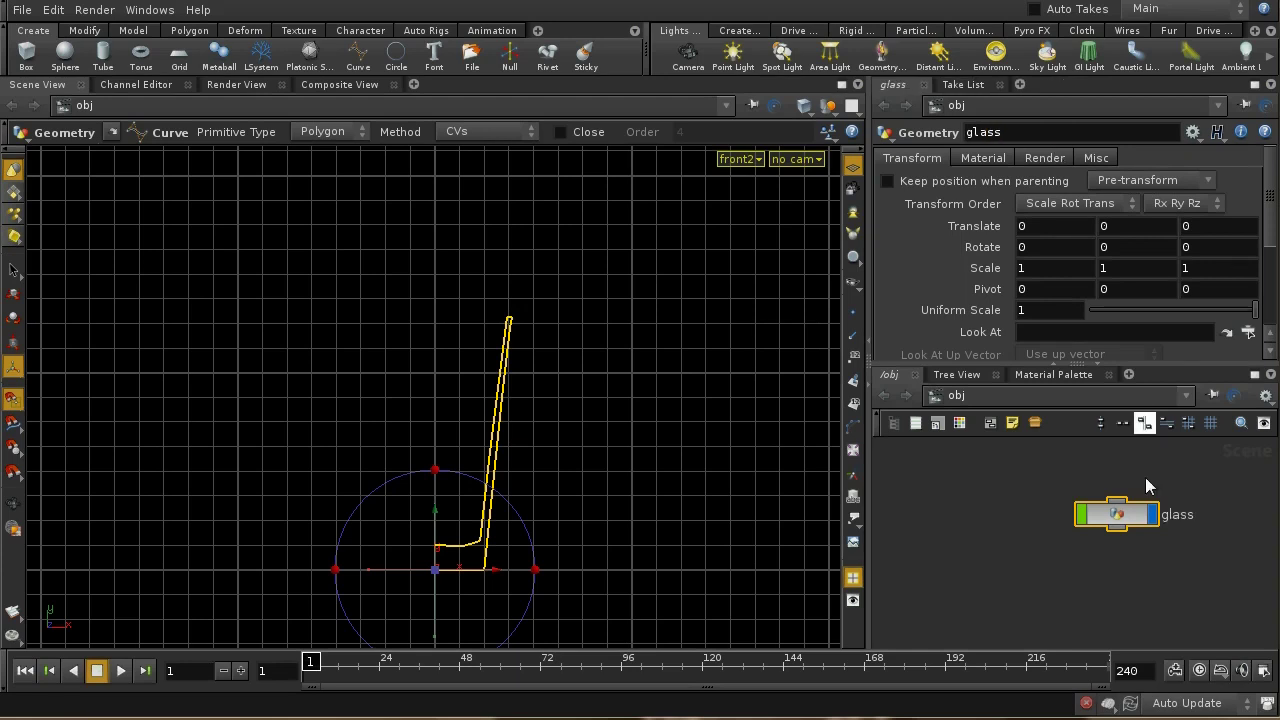
# Enter the glass object and insert an extra curve point on the outer wall at about X 1.28, Y 2.69.
pyautogui.doubleClick(1124, 518)
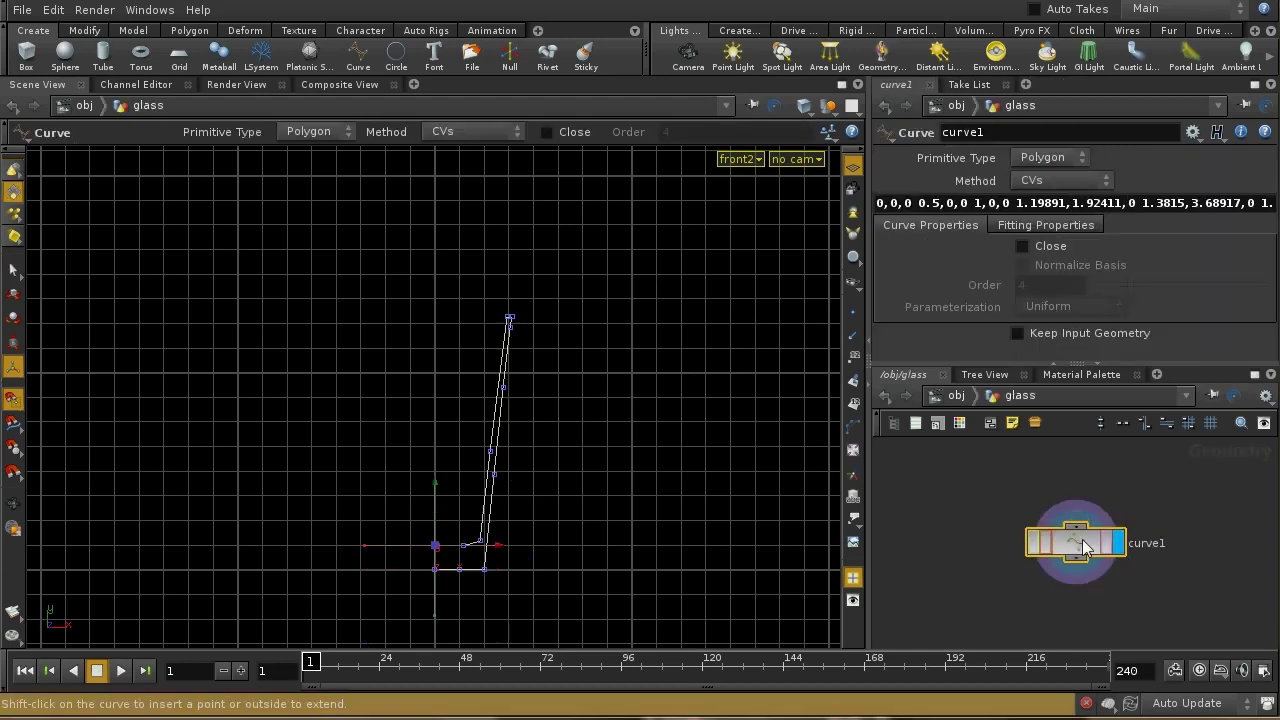
pyautogui.scroll(4, 665, 522)
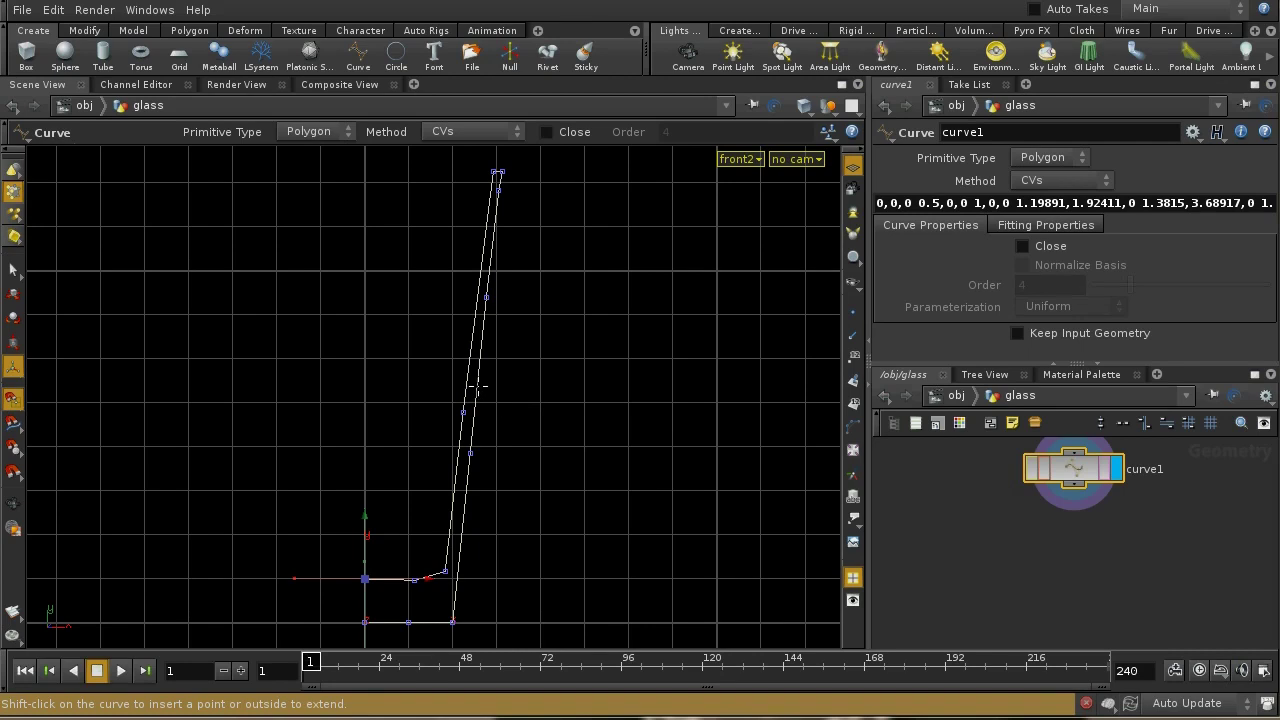
pyautogui.keyDown('shift'); pyautogui.click(478, 386); pyautogui.keyUp('shift')
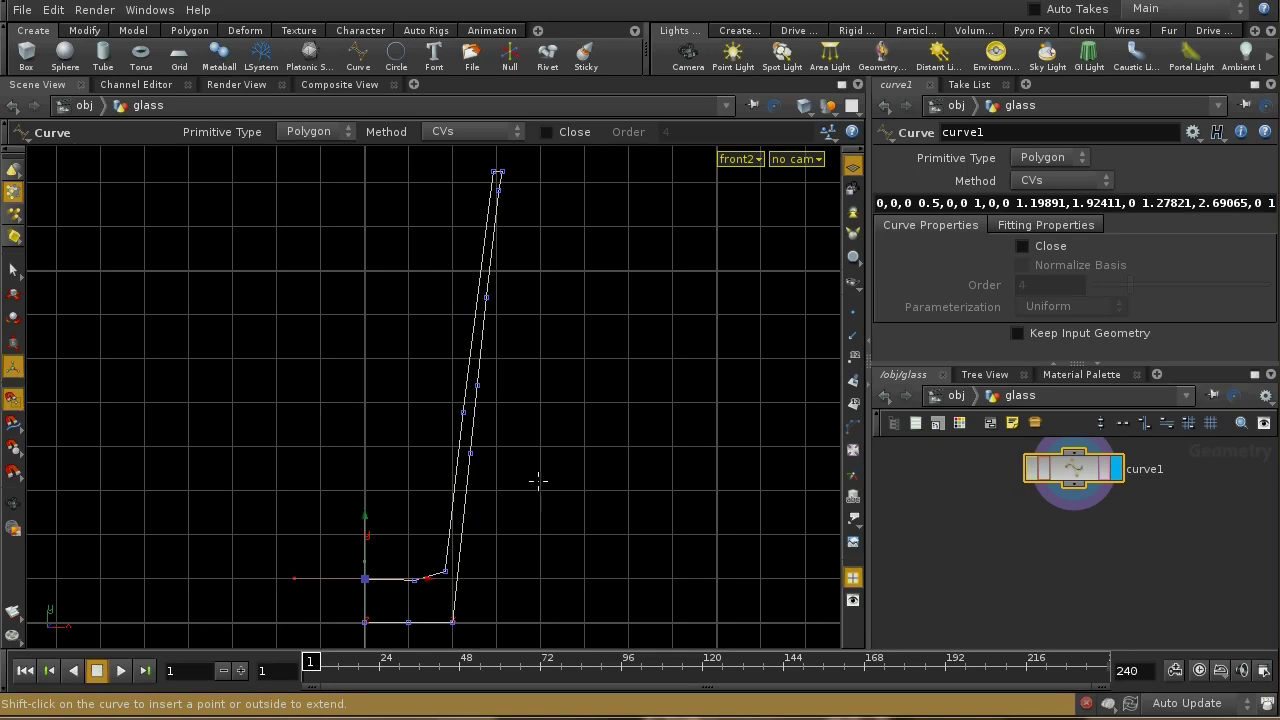
# Try moving the inserted outer-wall point outward to about X 2.36, and undo both the move and the point's insertion.
pyautogui.click(477, 385)
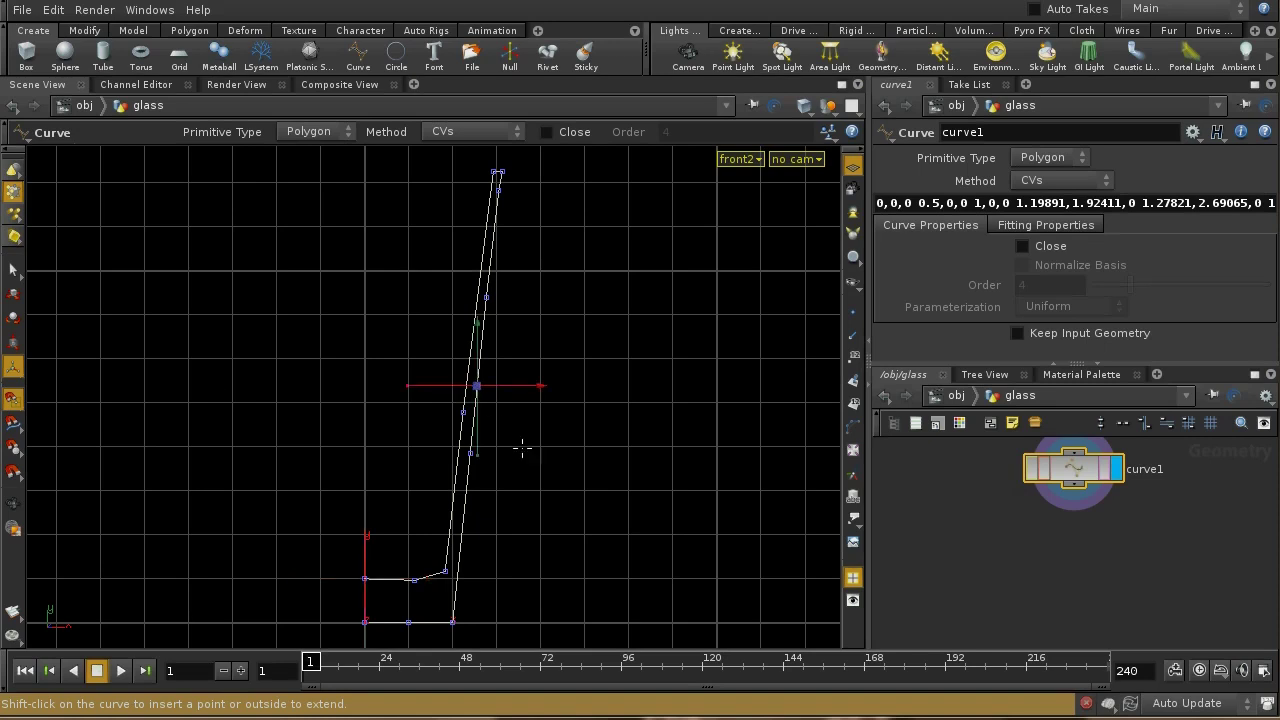
pyautogui.moveTo(500, 381); pyautogui.dragTo(600, 396)
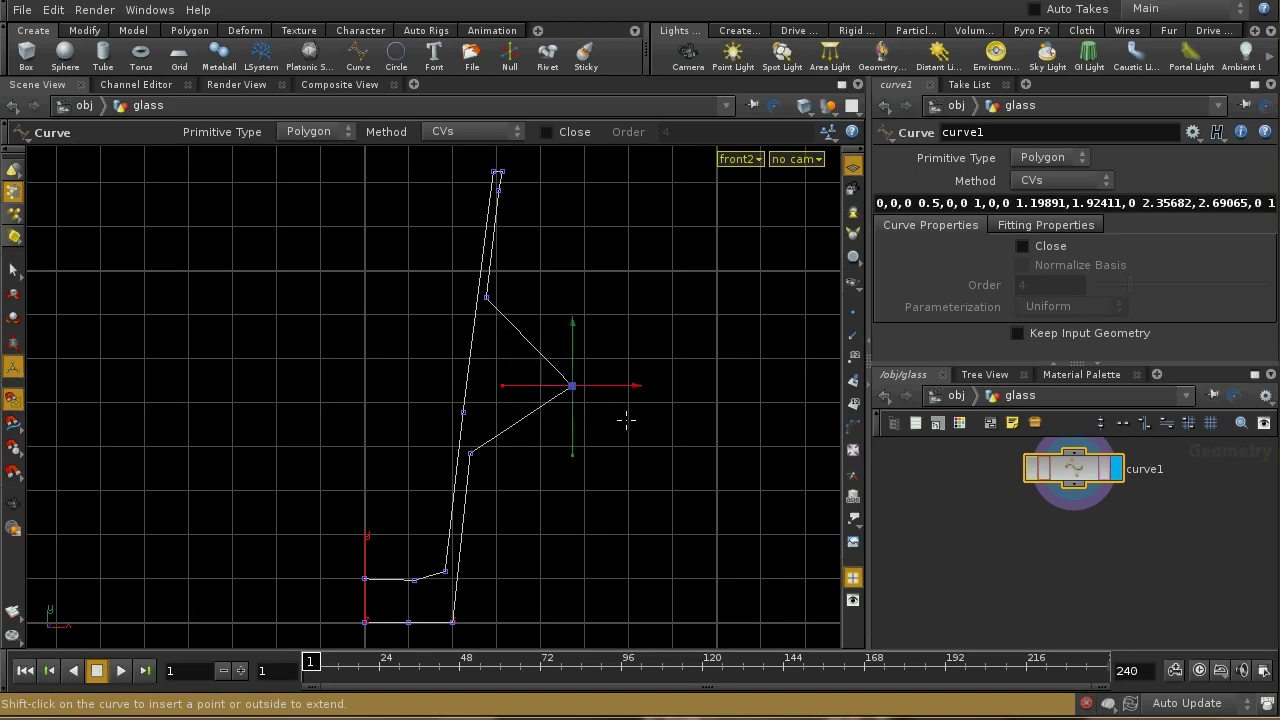
pyautogui.hotkey('ctrl', 'z')
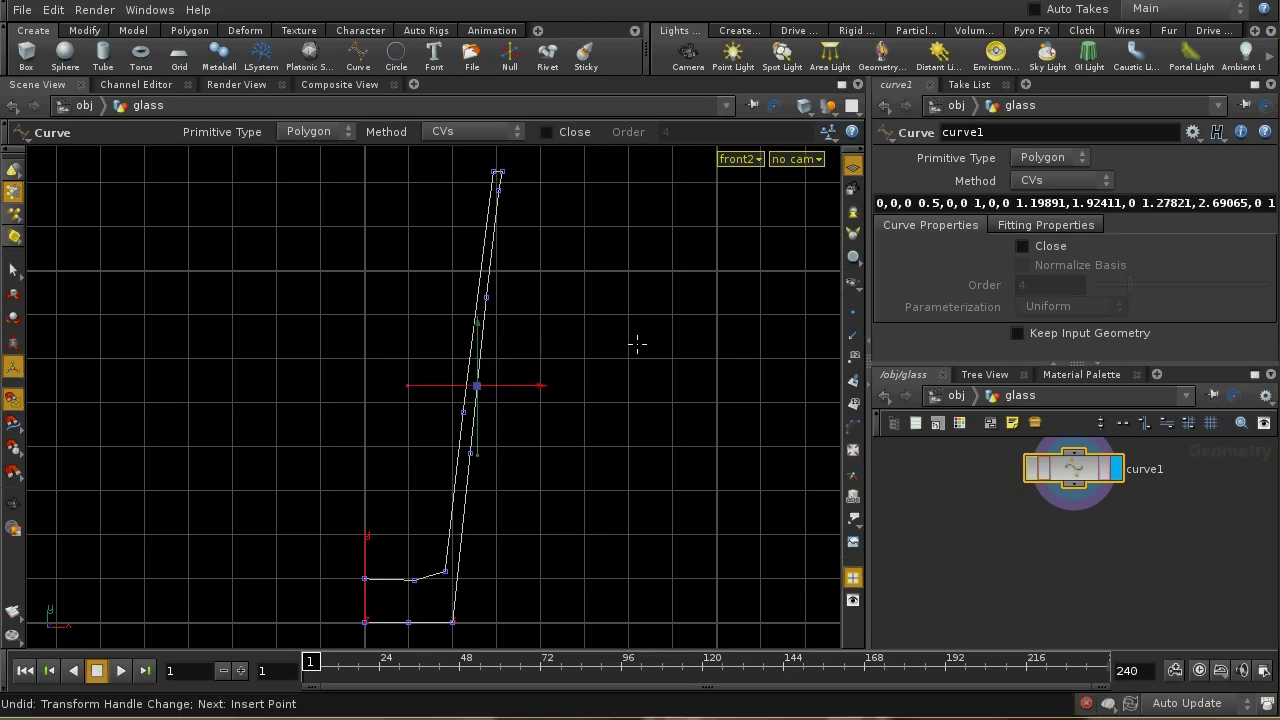
pyautogui.hotkey('ctrl', 'z')
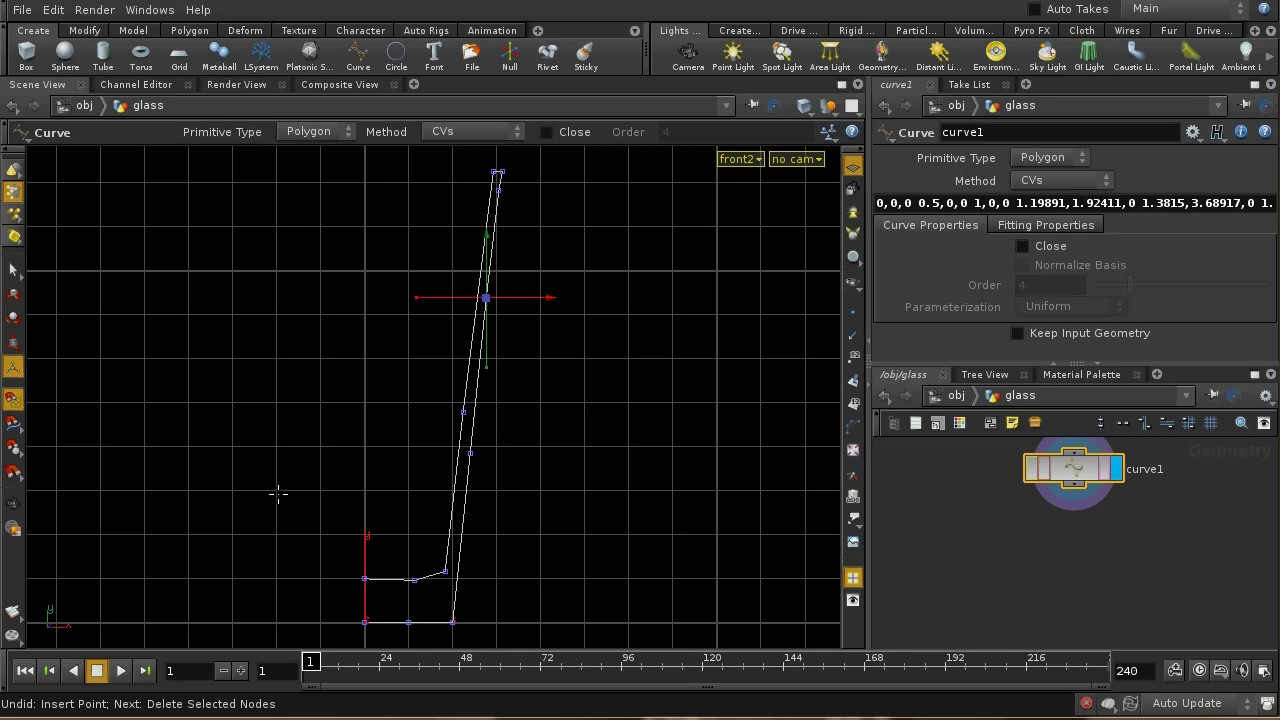
# Try extending the curve from its inner-floor end with five grid-snapped points zigzagging upward on the negative X side.
pyautogui.press('Return')
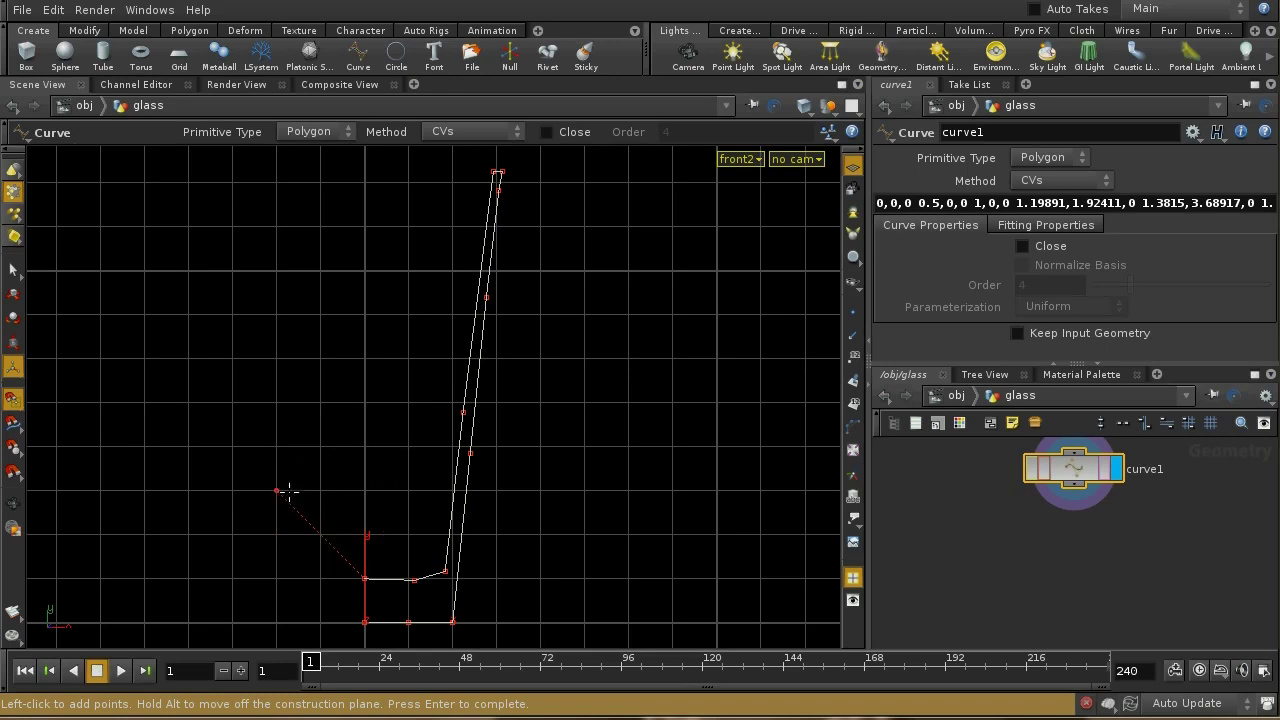
pyautogui.click(279, 490)
pyautogui.click(320, 446)
pyautogui.click(320, 357)
pyautogui.click(277, 314)
pyautogui.click(320, 270)
# Remove the five trial points from the curve's end and finish the curve with its original profile.
pyautogui.press('Tab')
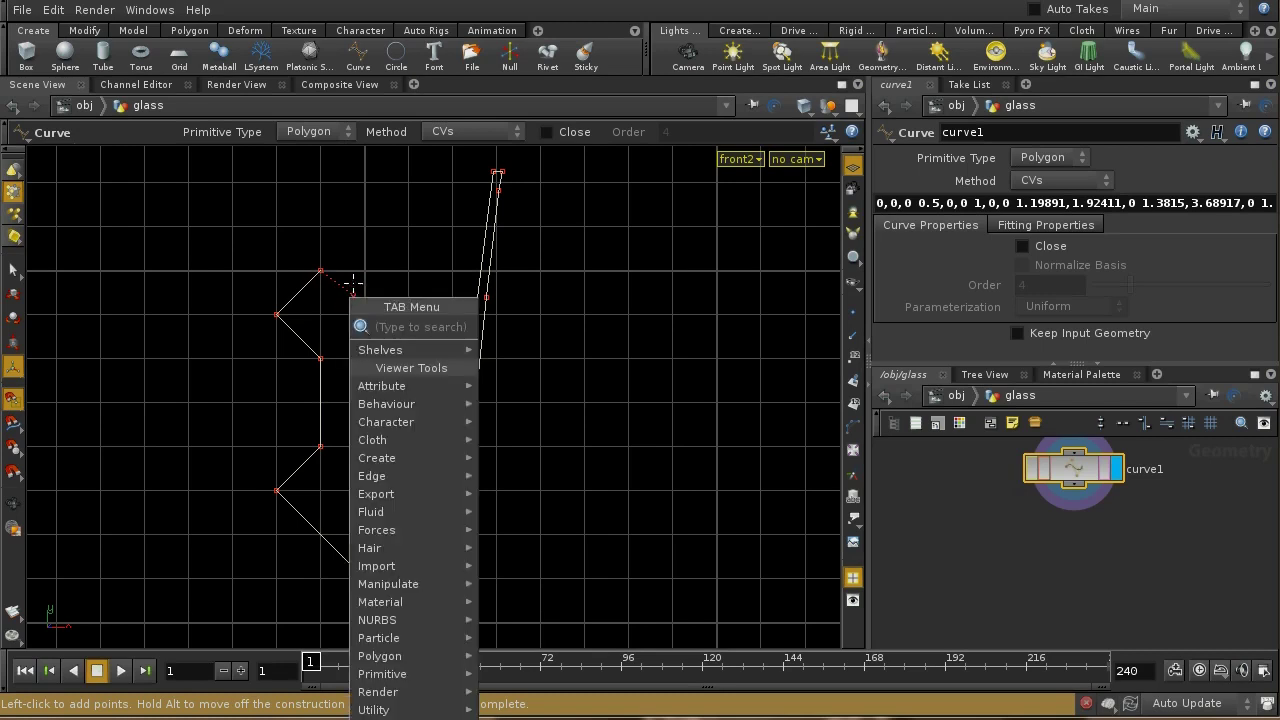
pyautogui.press('Escape')
pyautogui.press('BackSpace')
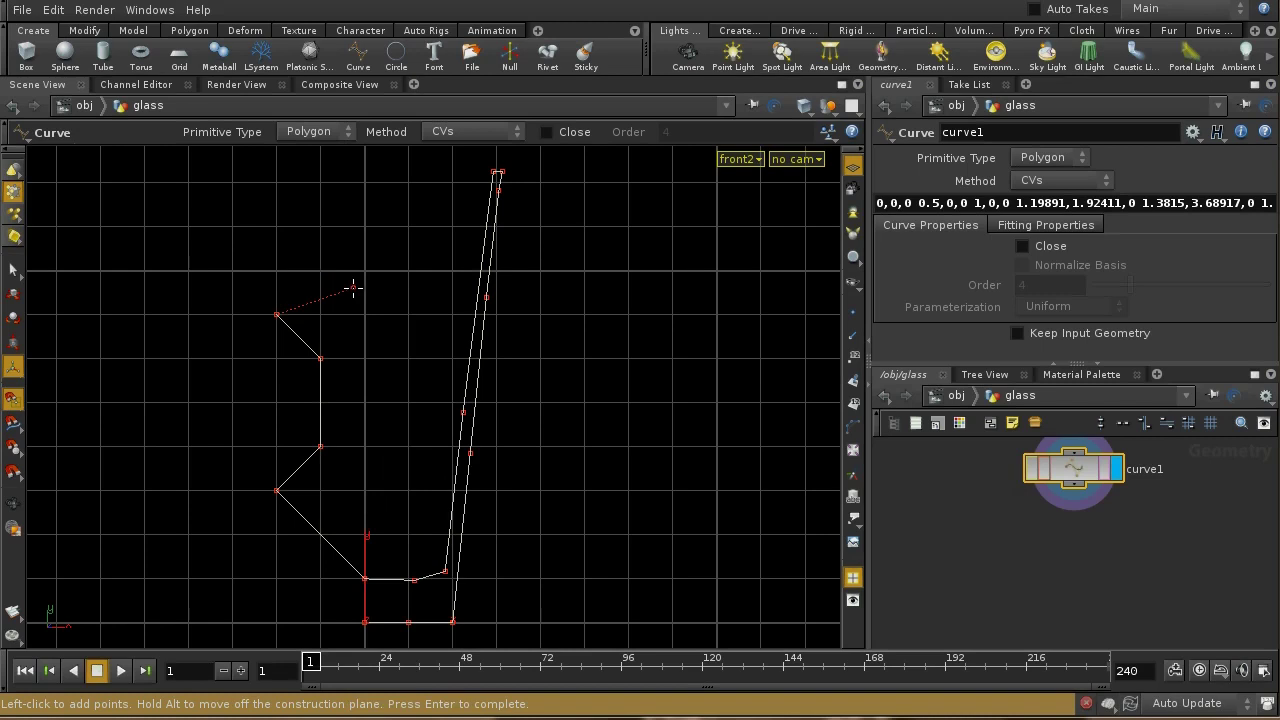
pyautogui.press('BackSpace')
pyautogui.press('BackSpace')
pyautogui.press('BackSpace')
pyautogui.press('BackSpace')
pyautogui.press('Return')
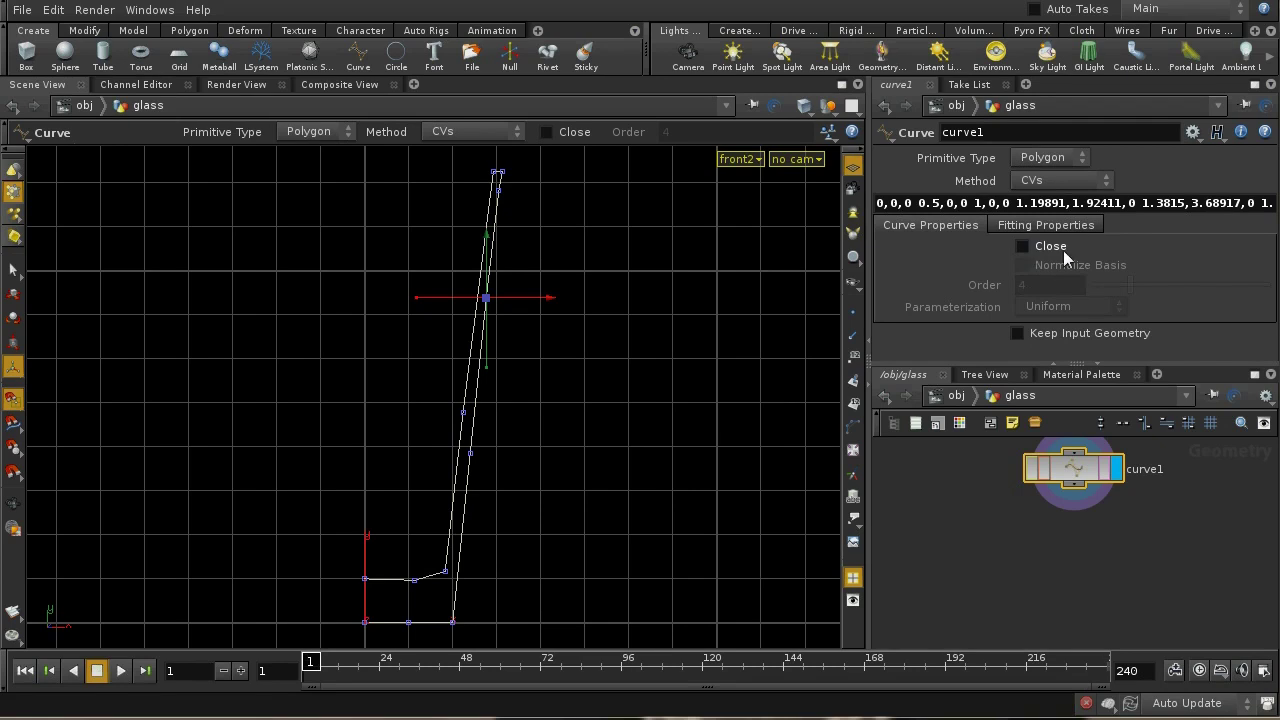
# Try closing the profile curve into a filled polygon, and set it back to open.
pyautogui.click(1034, 247)
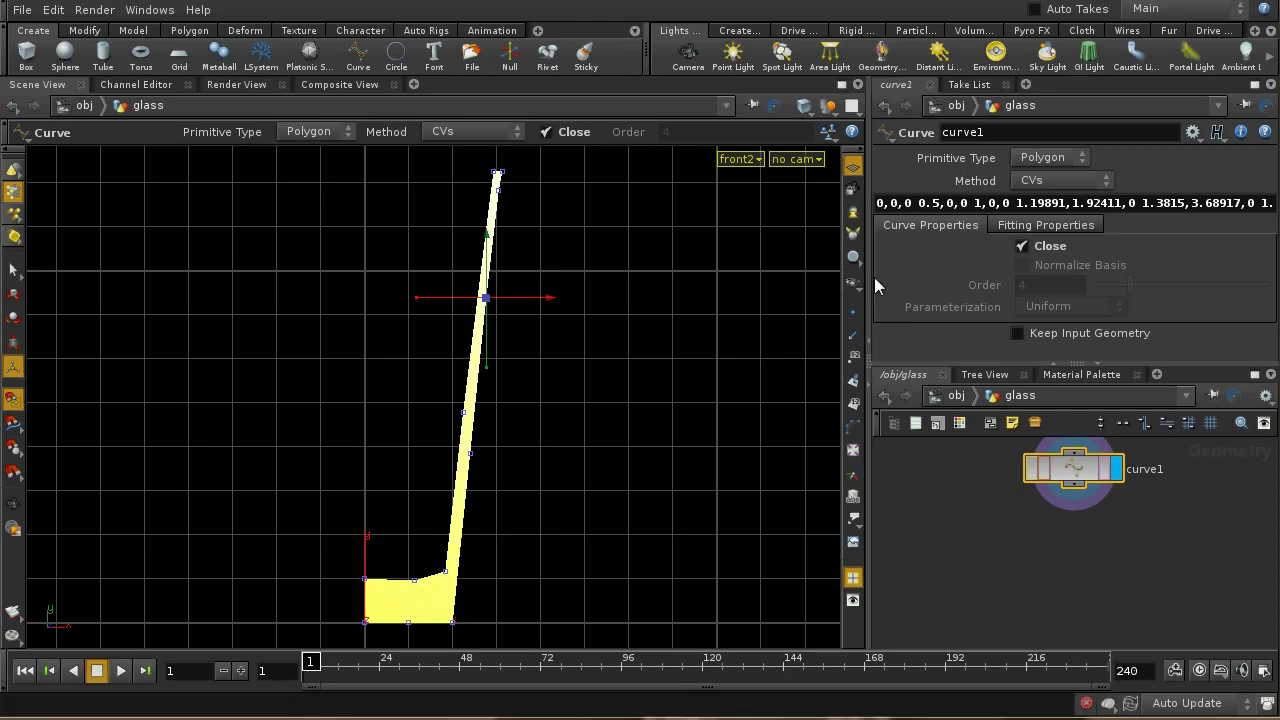
pyautogui.click(1022, 246)
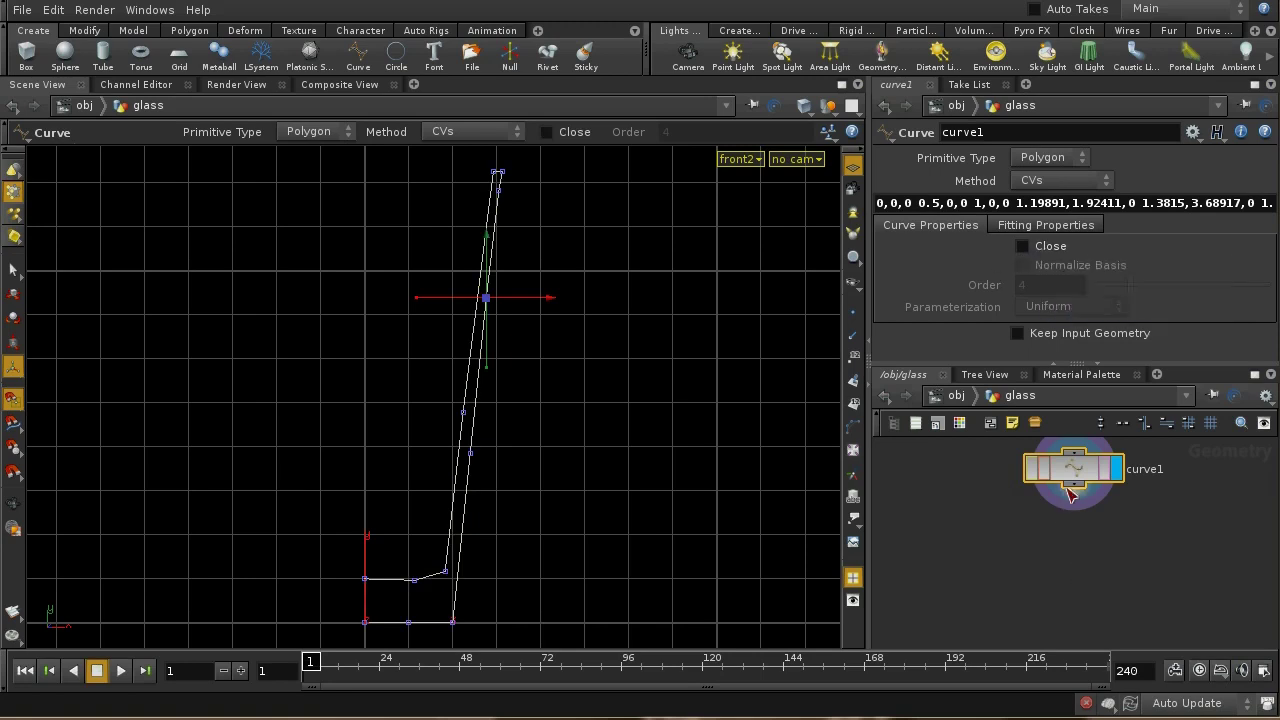
pyautogui.press('h')
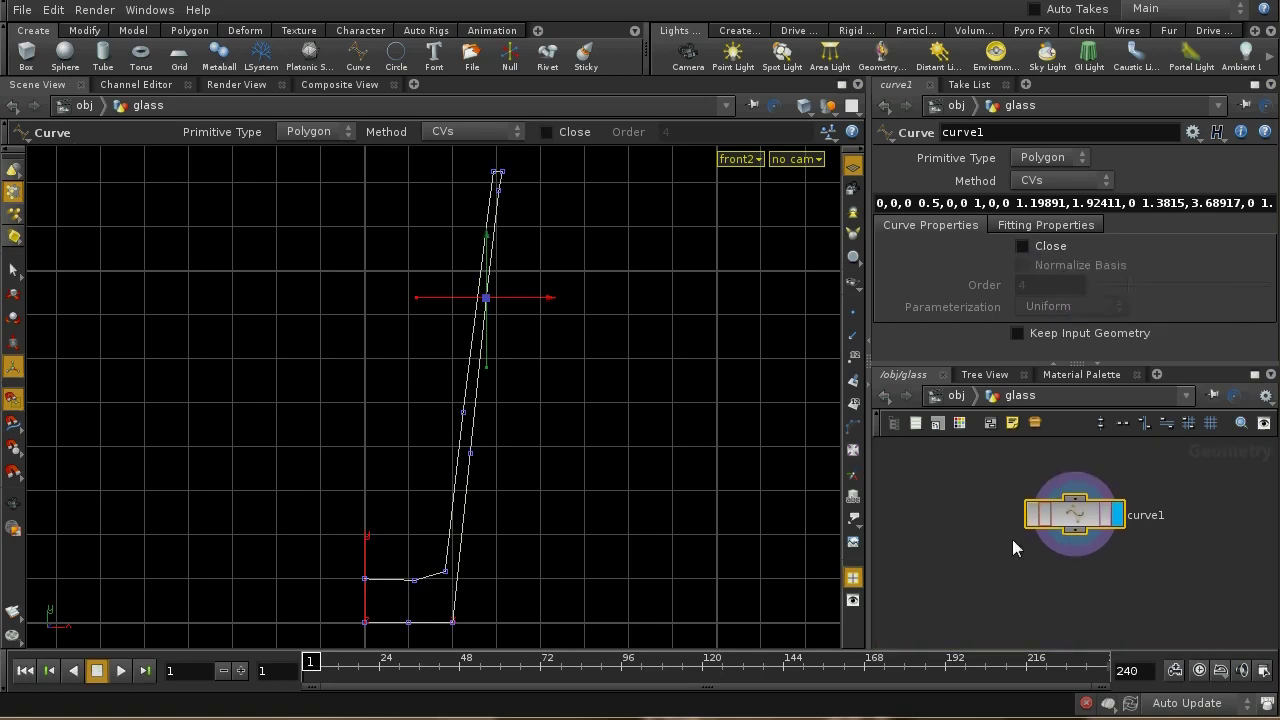
pyautogui.click(957, 396)
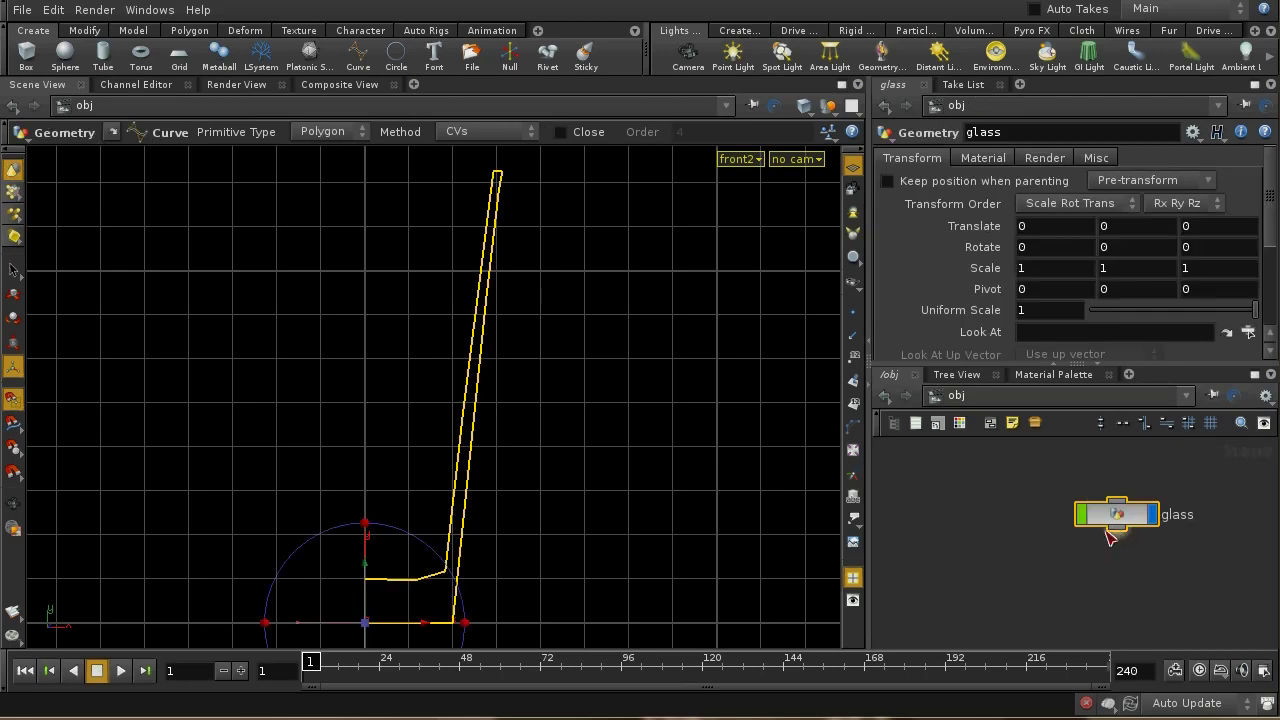
pyautogui.doubleClick(1116, 530)
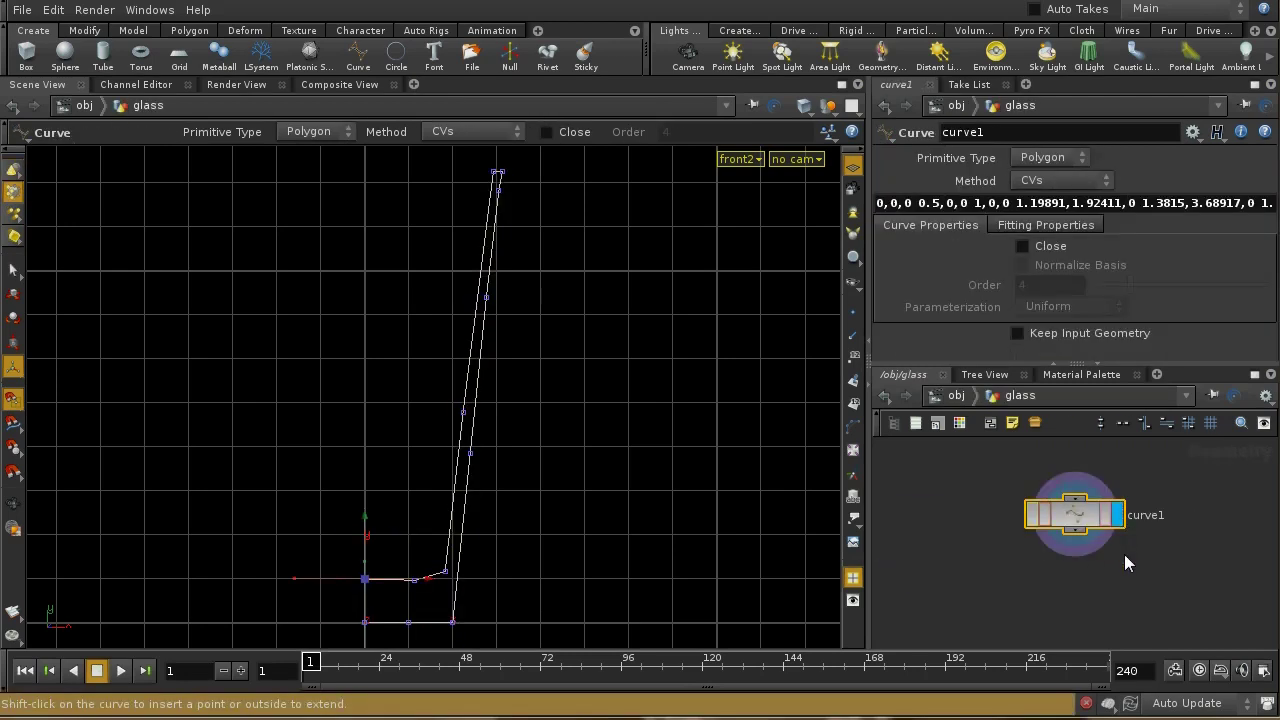
# Add a Revolve node fed by curve1, spinning the profile around the Y axis, and display its result.
pyautogui.press('Tab')
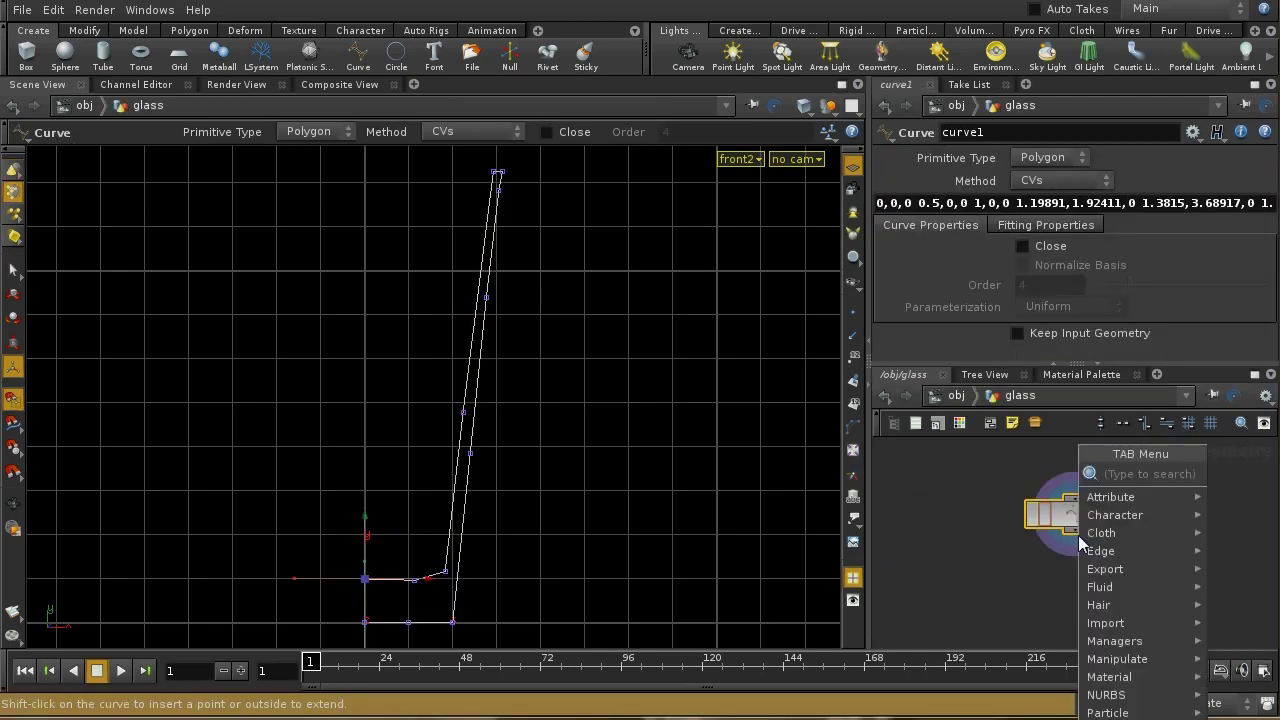
pyautogui.write('Reverse')
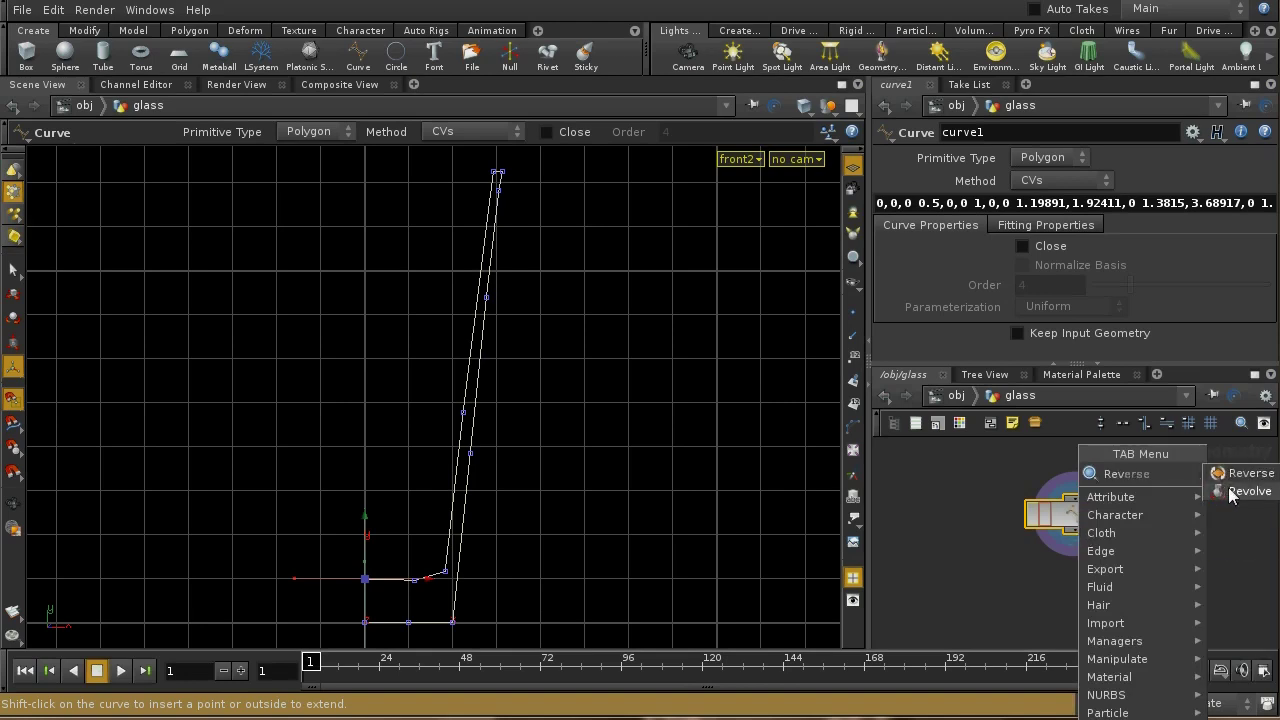
pyautogui.click(1232, 476)
pyautogui.click(1090, 580)
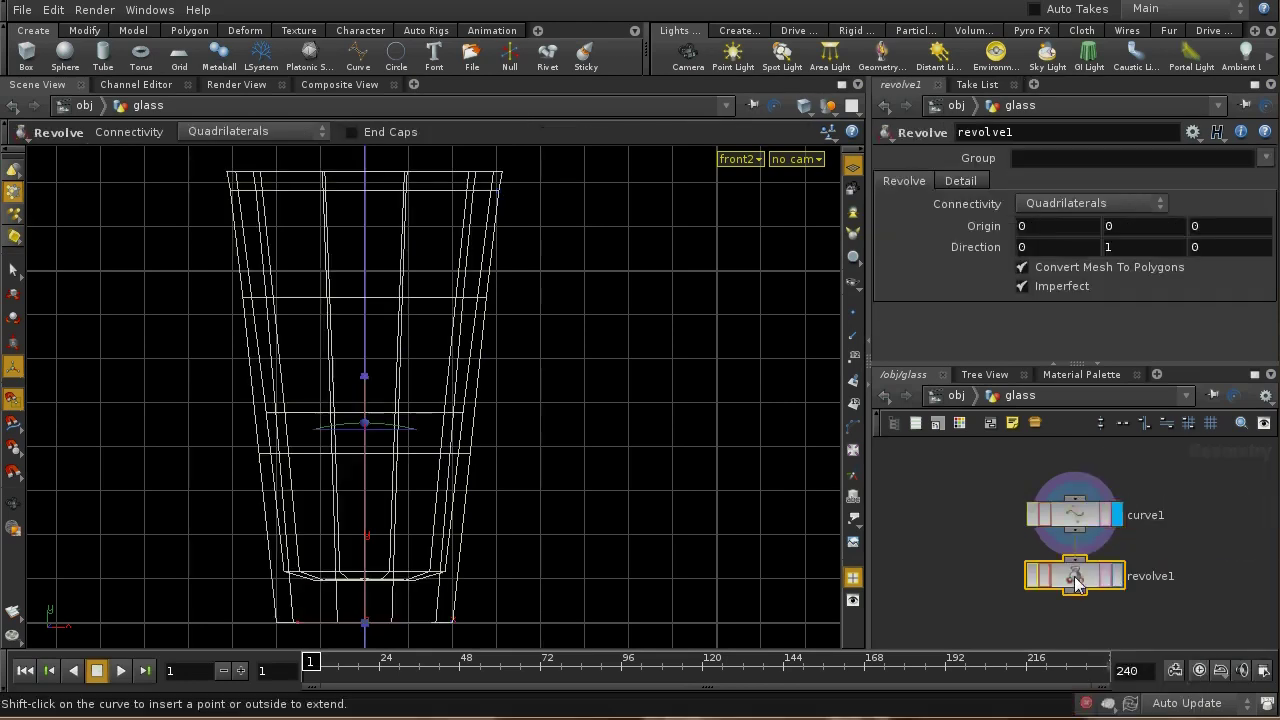
pyautogui.moveTo(1090, 584); pyautogui.dragTo(1090, 590)
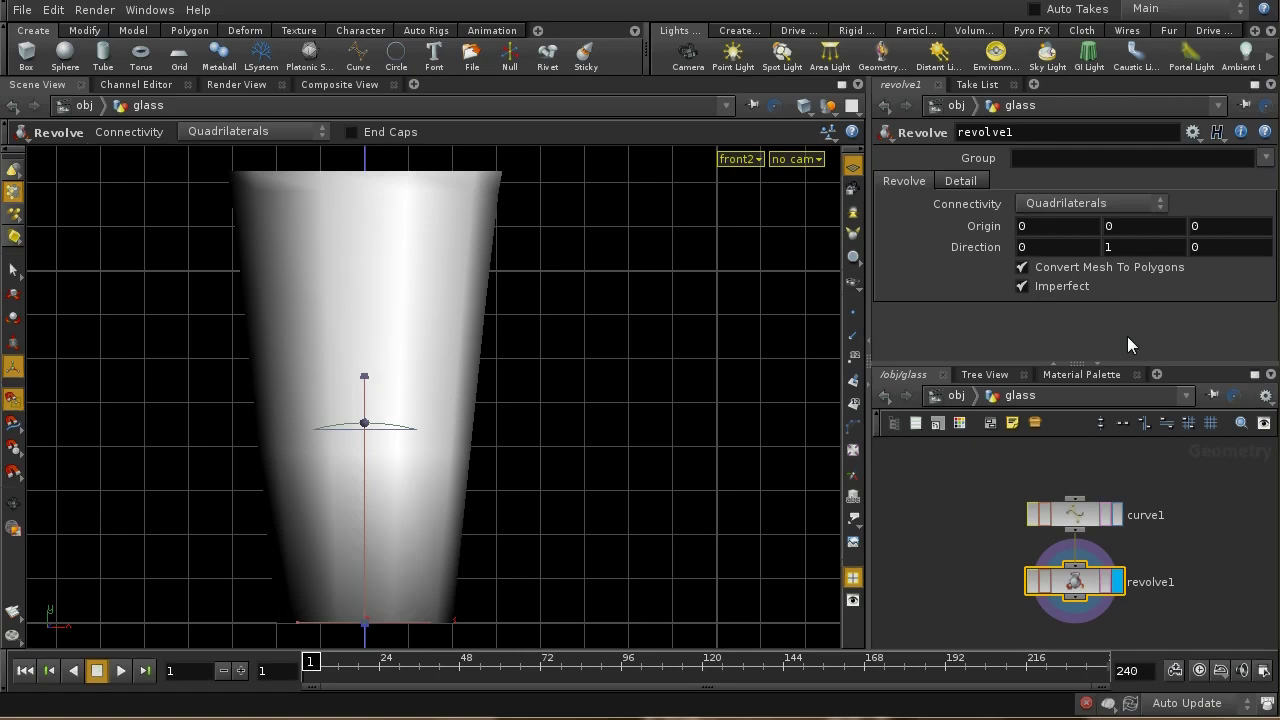
# Open the revolve's detail settings and view the glass up close in the perspective view.
pyautogui.click(973, 184)
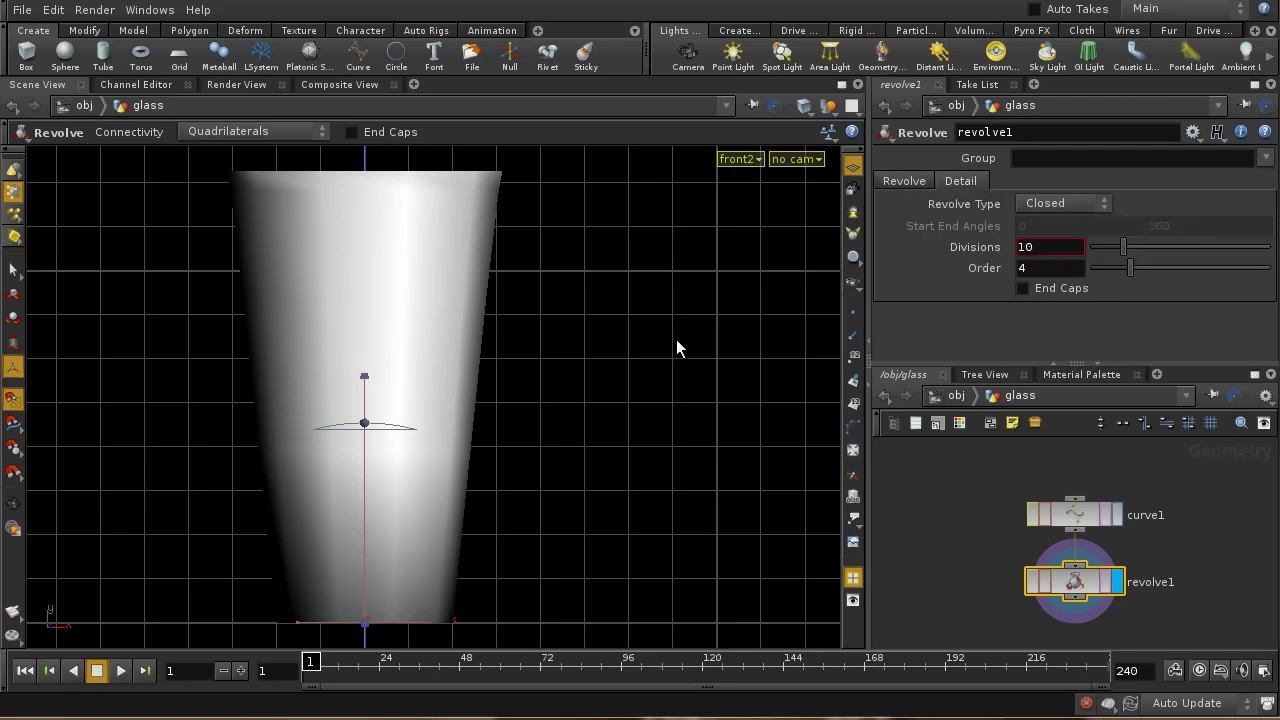
pyautogui.press('Escape')
pyautogui.hotkey('space', '1')
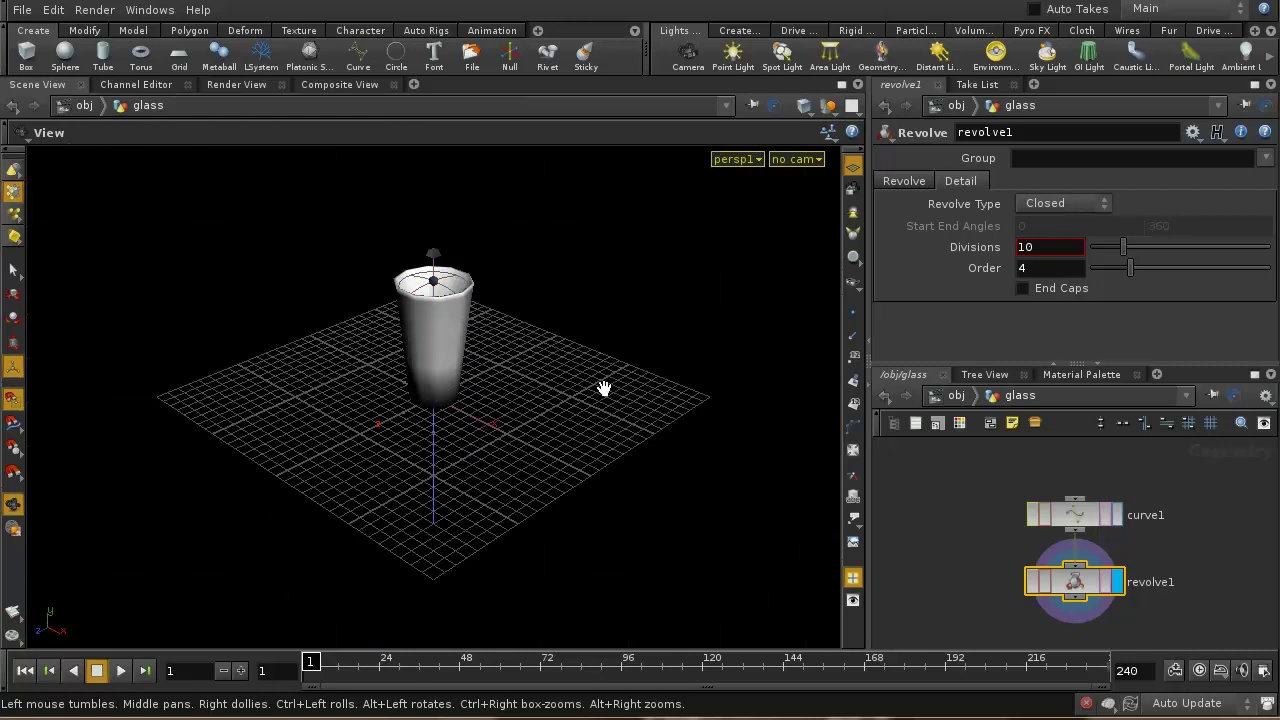
pyautogui.moveTo(600, 354); pyautogui.dragTo(583, 490, button='right')
pyautogui.moveTo(583, 490); pyautogui.dragTo(546, 414)
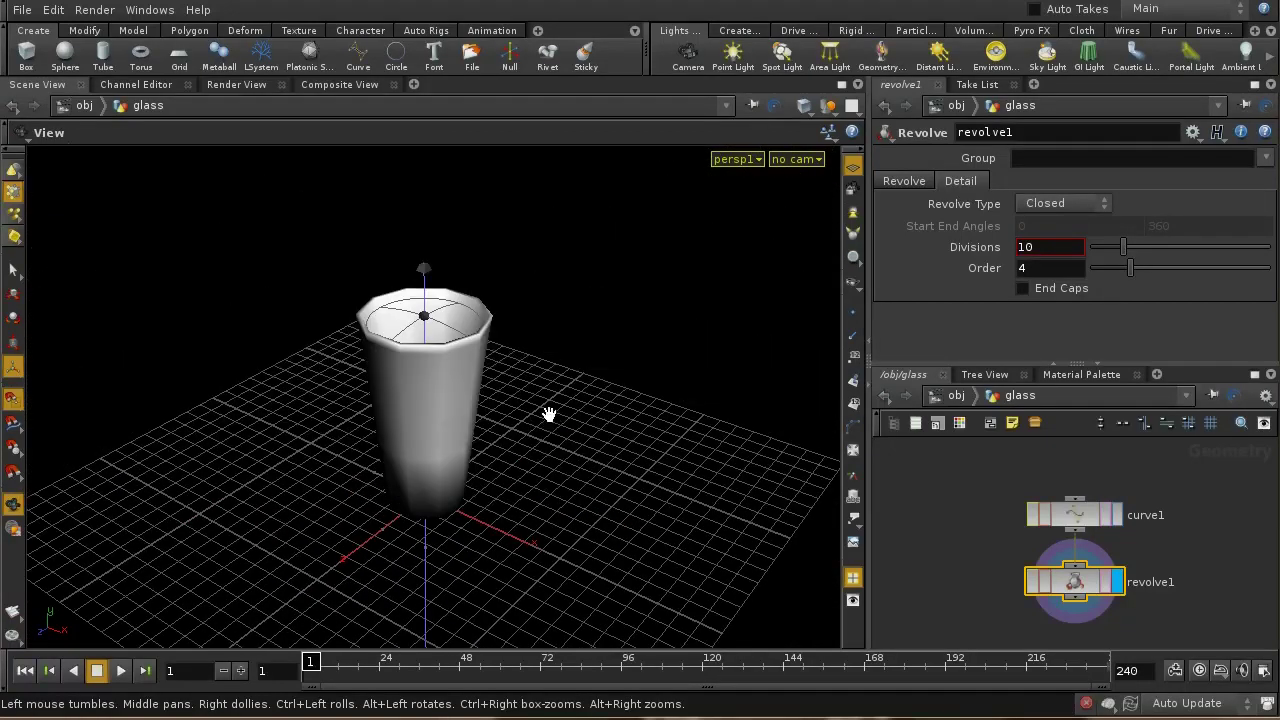
pyautogui.press('Return')
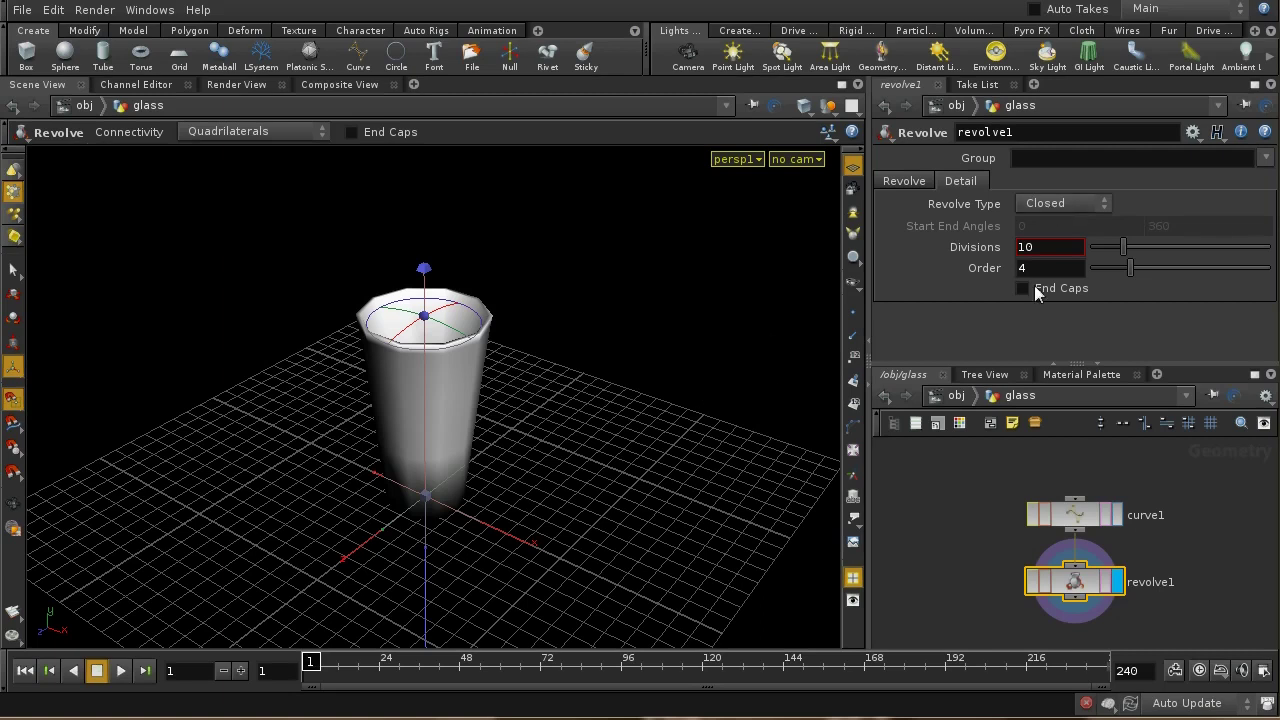
# Try the Open Arc revolve type with its start and end angles, and return the type to Closed.
pyautogui.click(1077, 203)
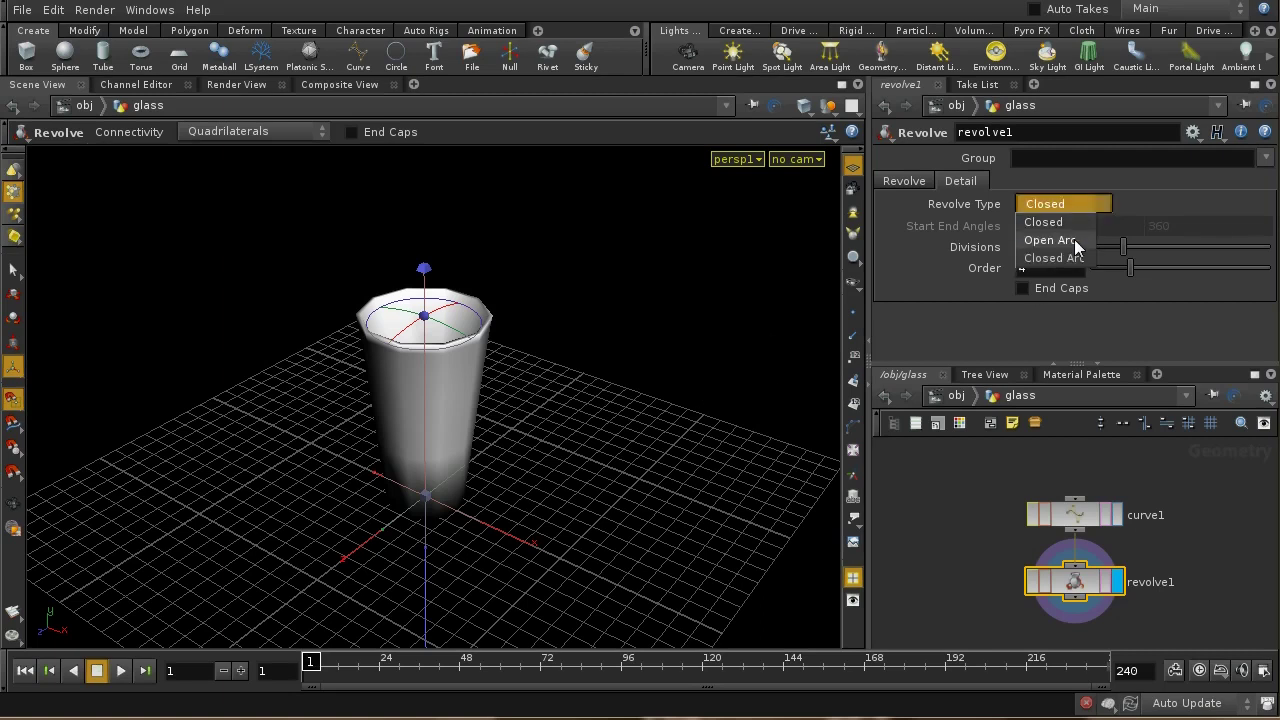
pyautogui.click(1074, 239)
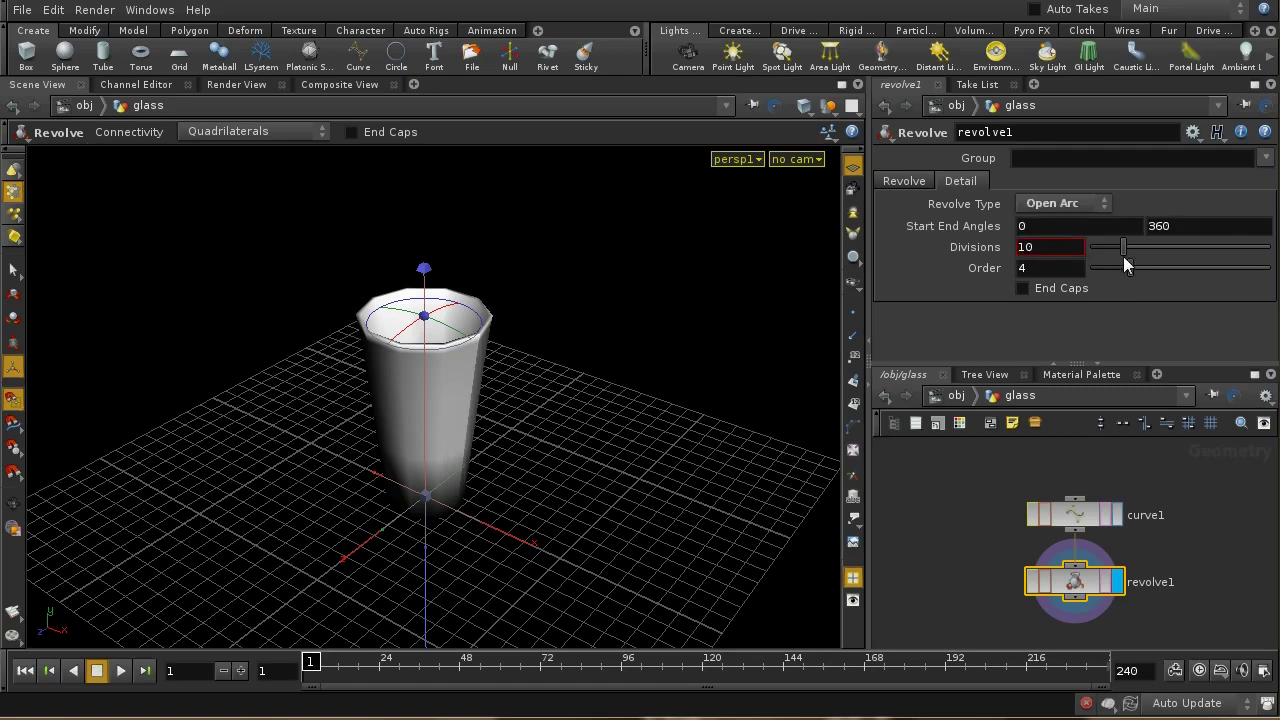
pyautogui.moveTo(1163, 228)
pyautogui.mouseDown(button='middle')
pyautogui.moveTo(1162, 157)
pyautogui.moveTo(1037, 172)
pyautogui.moveTo(1140, 180)
pyautogui.moveTo(1165, 228)
pyautogui.mouseUp(button='middle')
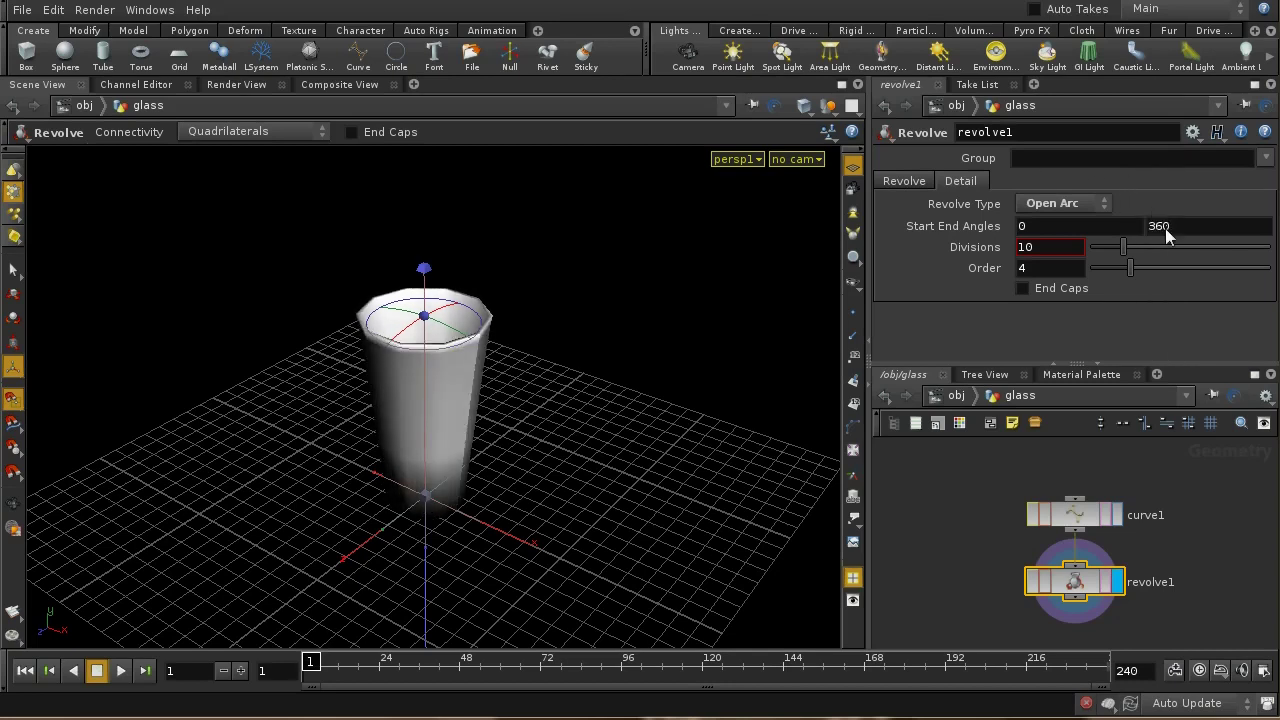
pyautogui.click(1053, 206)
pyautogui.click(1067, 222)
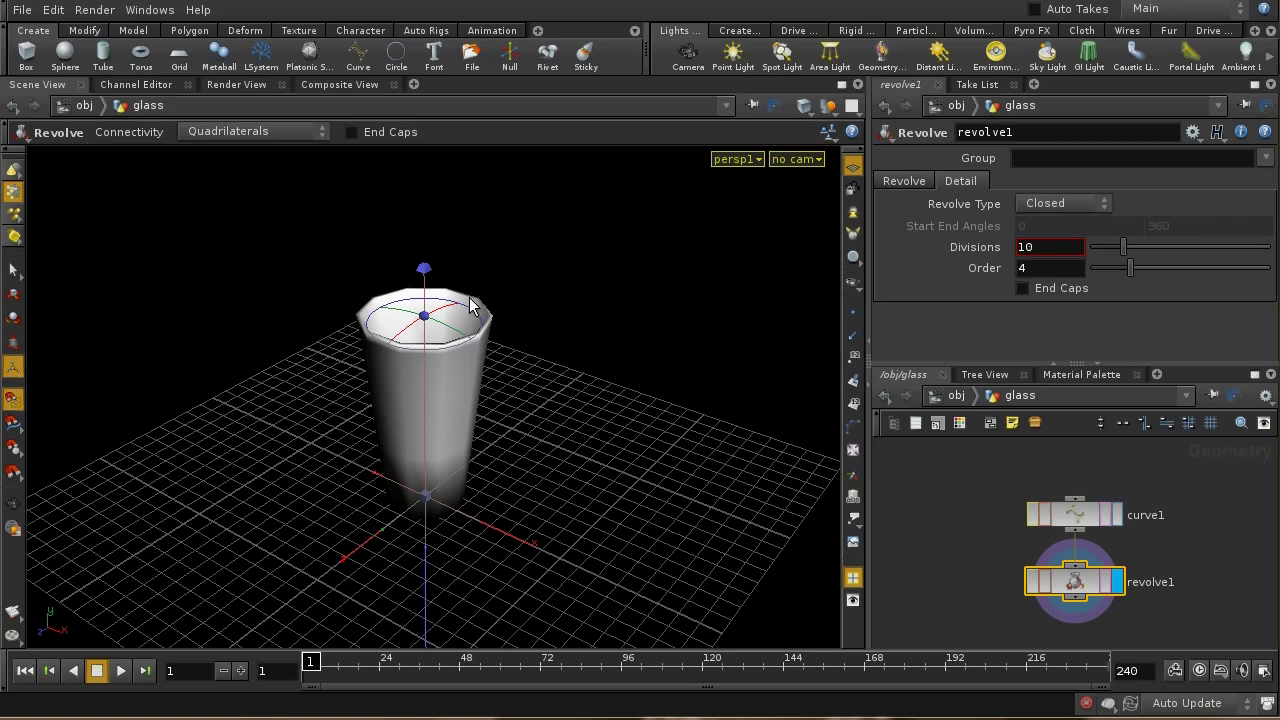
# Set the revolve's divisions to 30 for a rounder glass and switch the viewport to wireframe display.
pyautogui.moveTo(1048, 250); pyautogui.dragTo(1085, 218, button='middle')
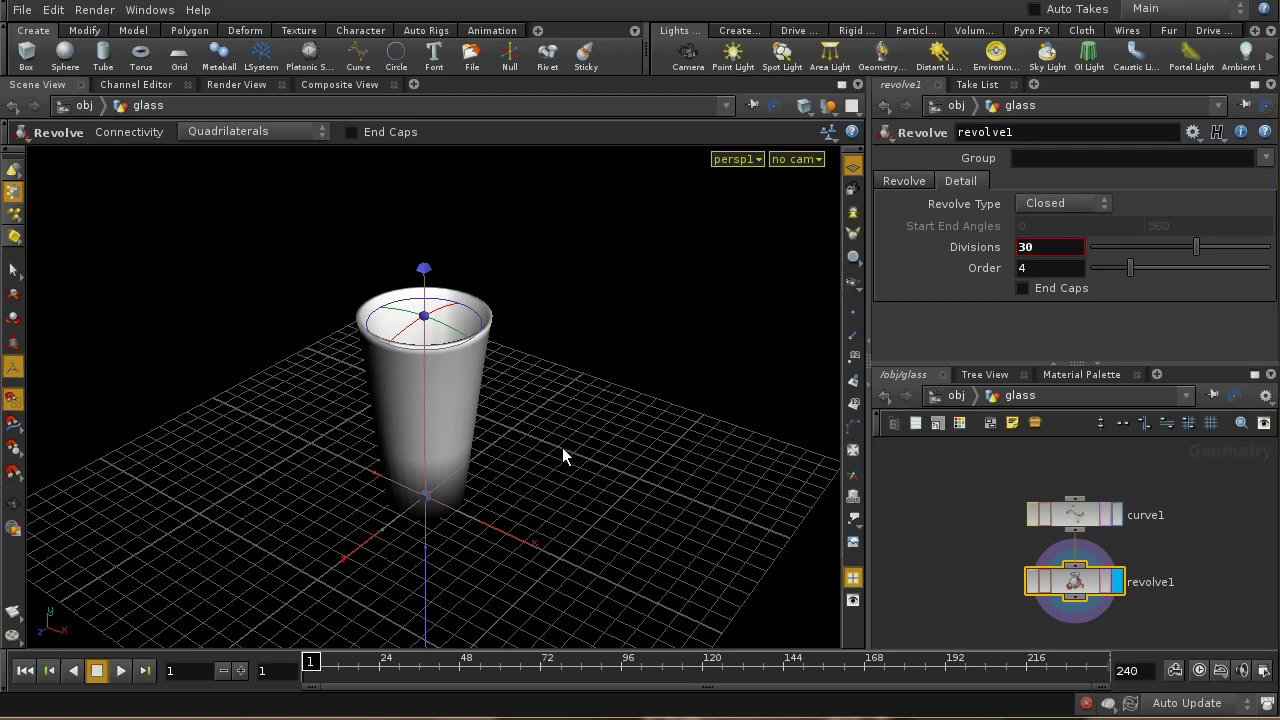
pyautogui.press('Escape')
pyautogui.scroll(5, 534, 337)
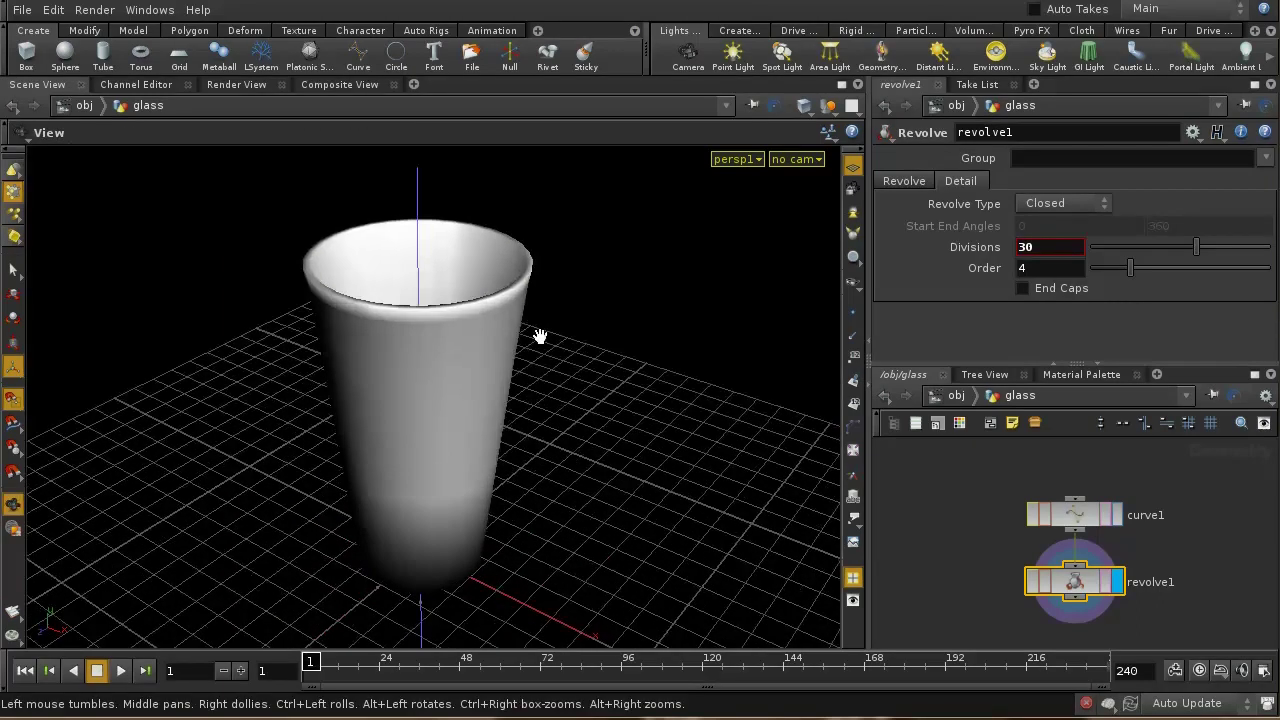
pyautogui.moveTo(537, 423); pyautogui.dragTo(522, 383)
pyautogui.press('Return')
pyautogui.press('w')
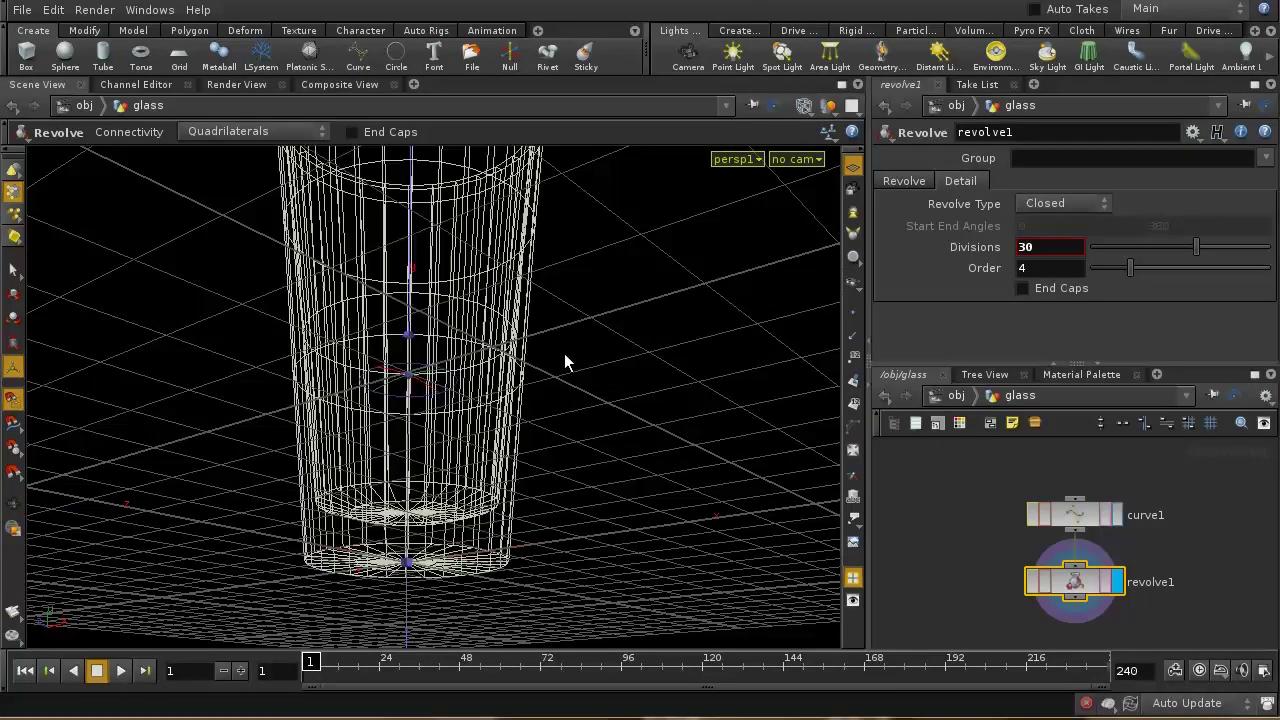
# Examine the wireframe glass from its base up to the rim to check the density of its geometry.
pyautogui.press('Escape')
pyautogui.moveTo(563, 334)
pyautogui.mouseDown()
pyautogui.moveTo(555, 436)
pyautogui.moveTo(554, 417)
pyautogui.mouseUp()
pyautogui.press('Return')
pyautogui.press('Escape')
pyautogui.moveTo(560, 340); pyautogui.dragTo(549, 477)
pyautogui.moveTo(549, 477); pyautogui.dragTo(557, 326, button='right')
pyautogui.moveTo(557, 326); pyautogui.dragTo(563, 449)
pyautogui.moveTo(574, 386); pyautogui.dragTo(566, 417)
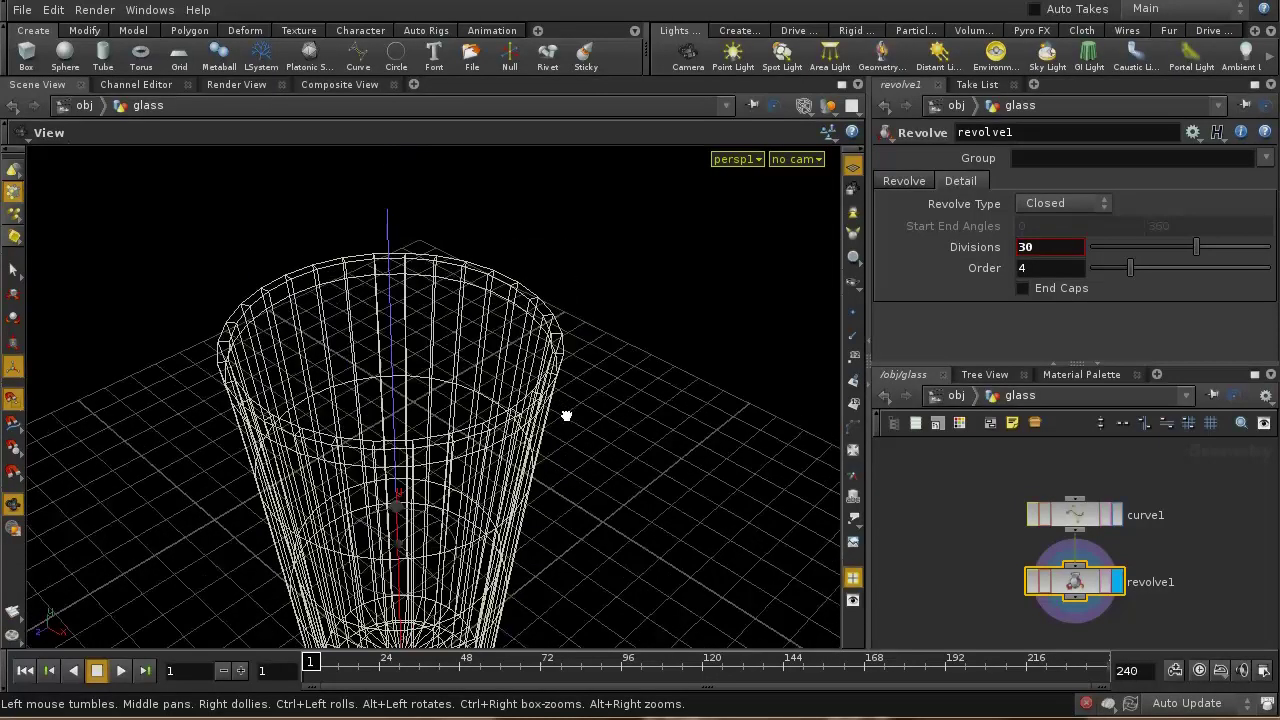
pyautogui.press('Return')
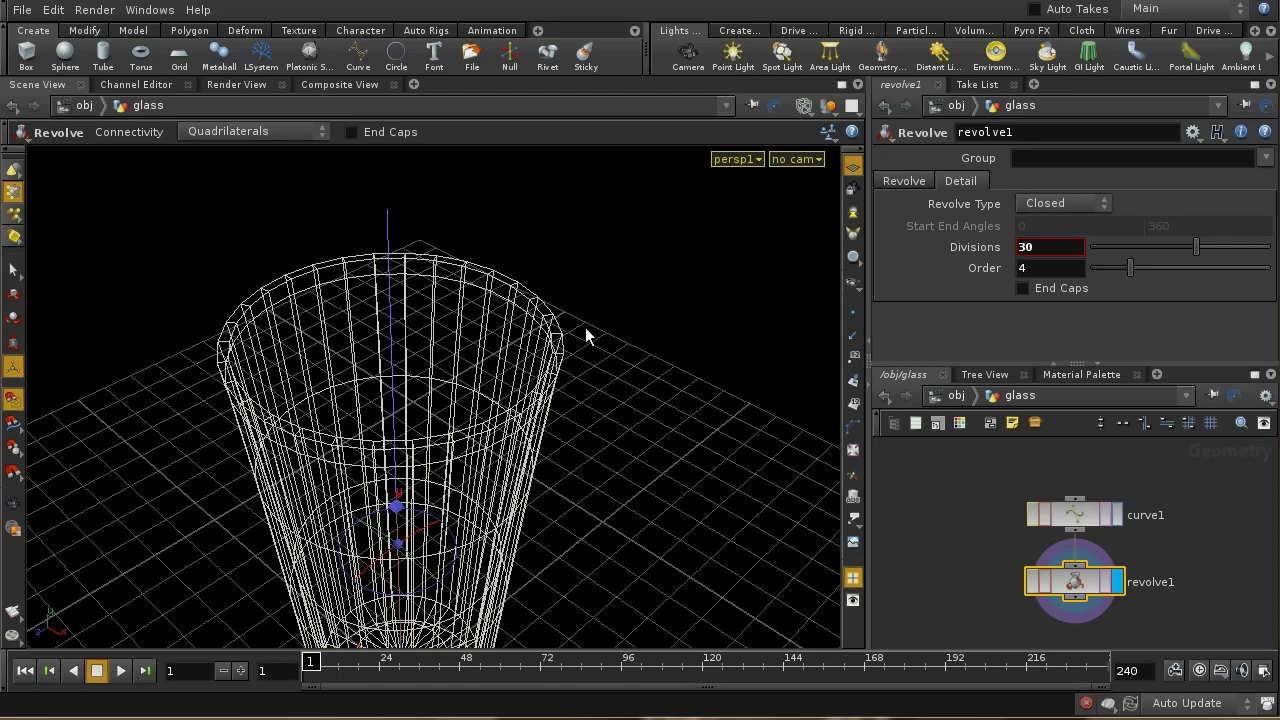
# Turn off grid snapping and, in edge selection mode, select the full edge loop around the glass's outer rim.
pyautogui.press('s')
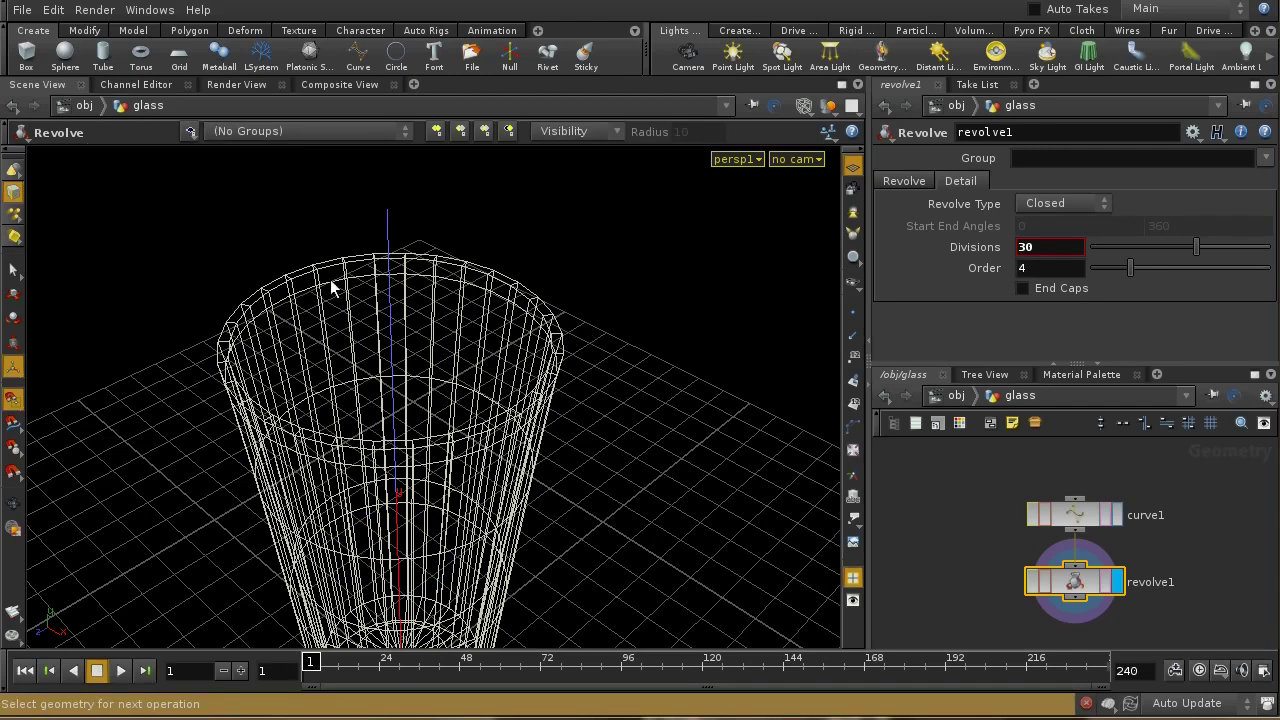
pyautogui.rightClick(19, 197)
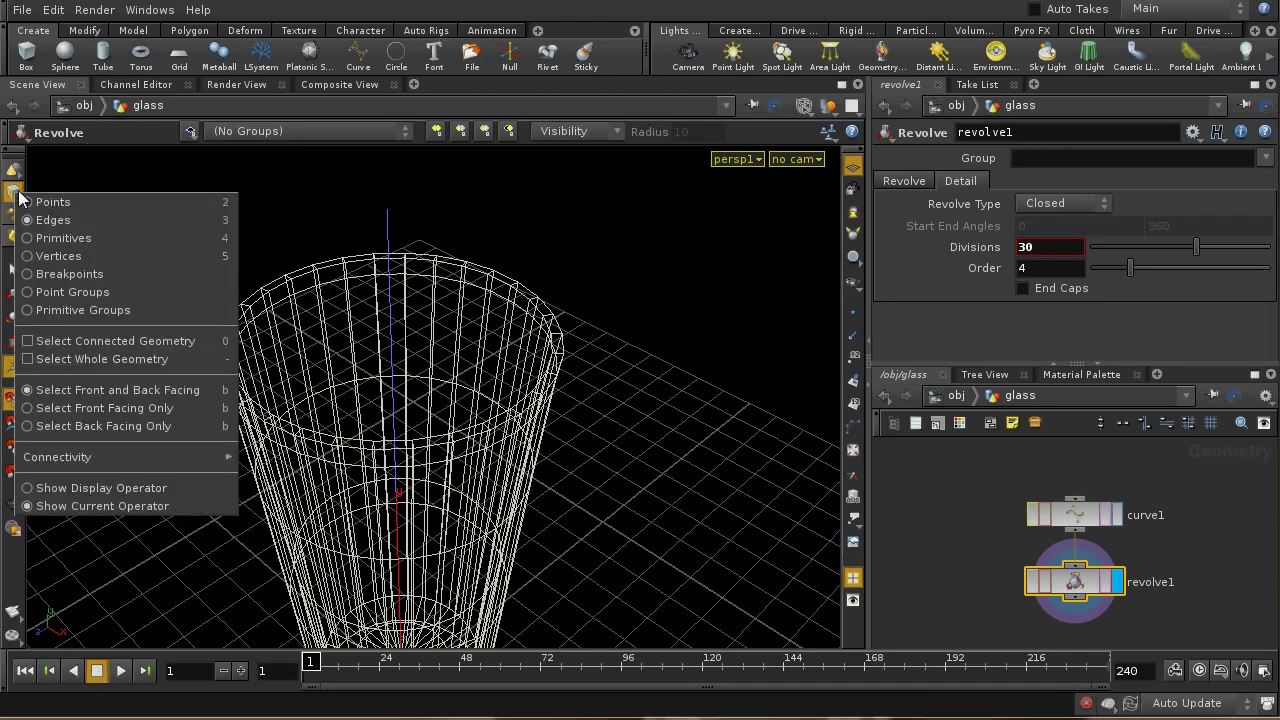
pyautogui.click(102, 180)
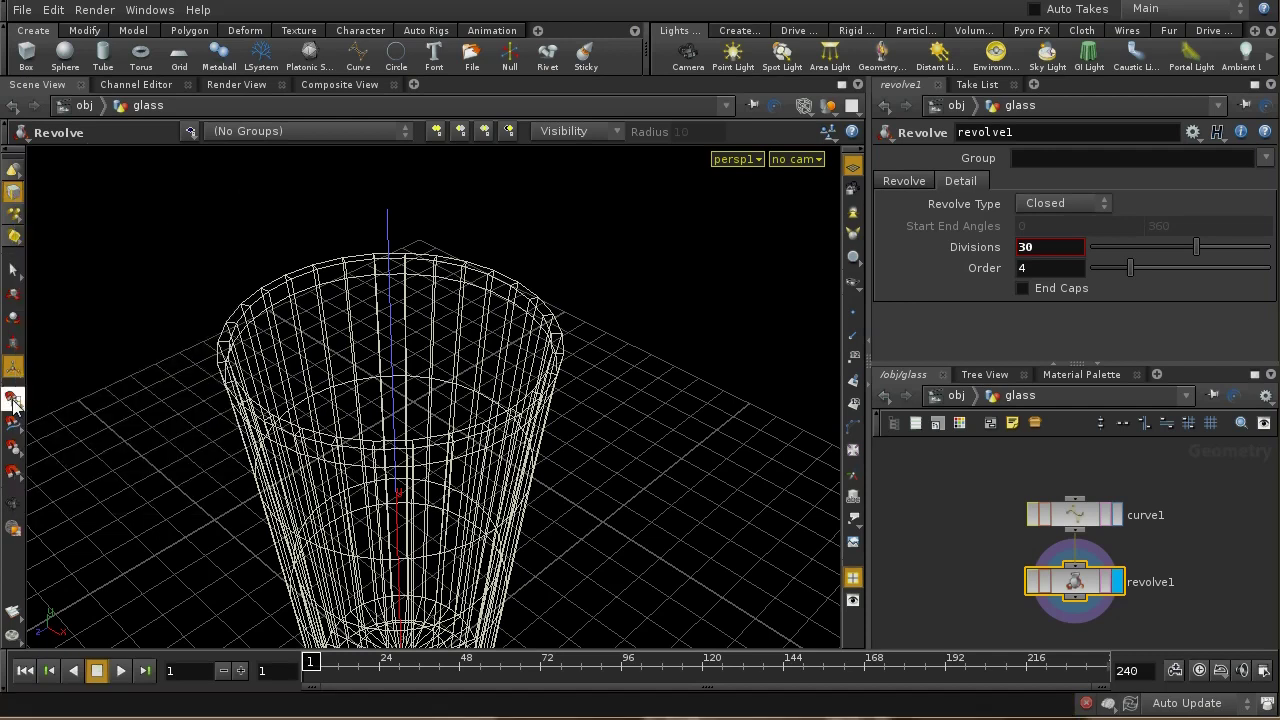
pyautogui.click(545, 310)
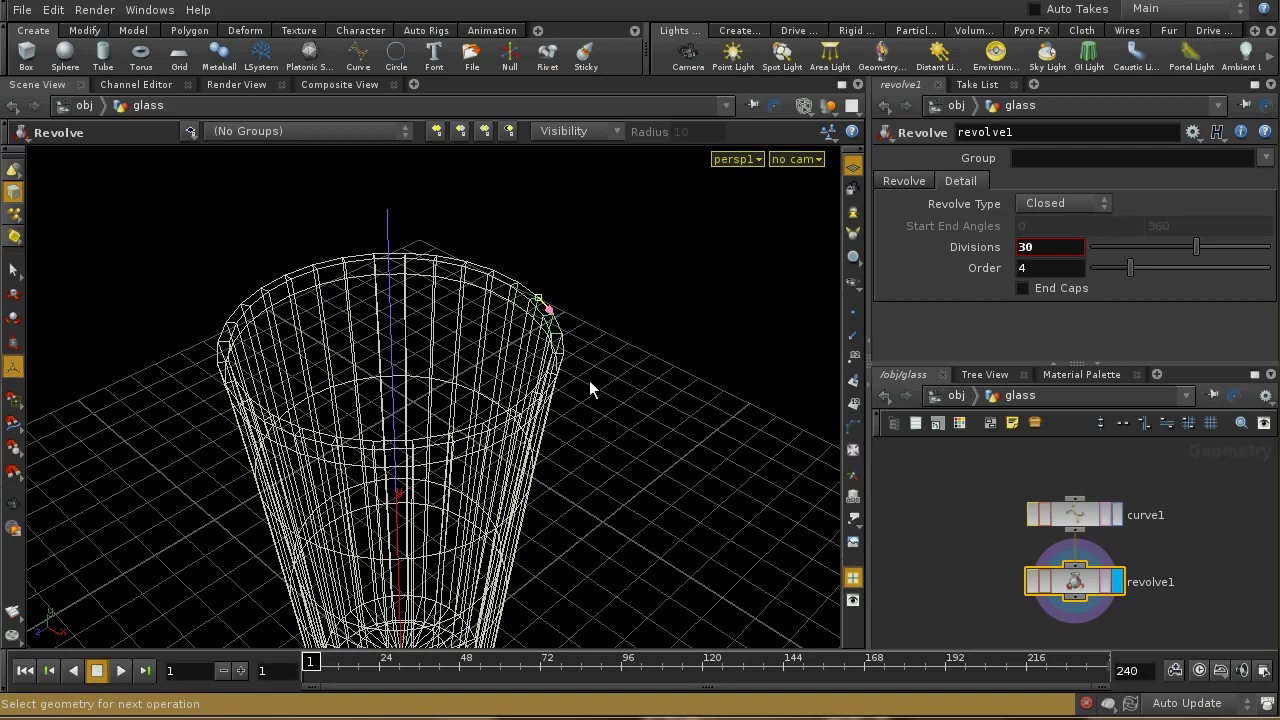
pyautogui.press('a')
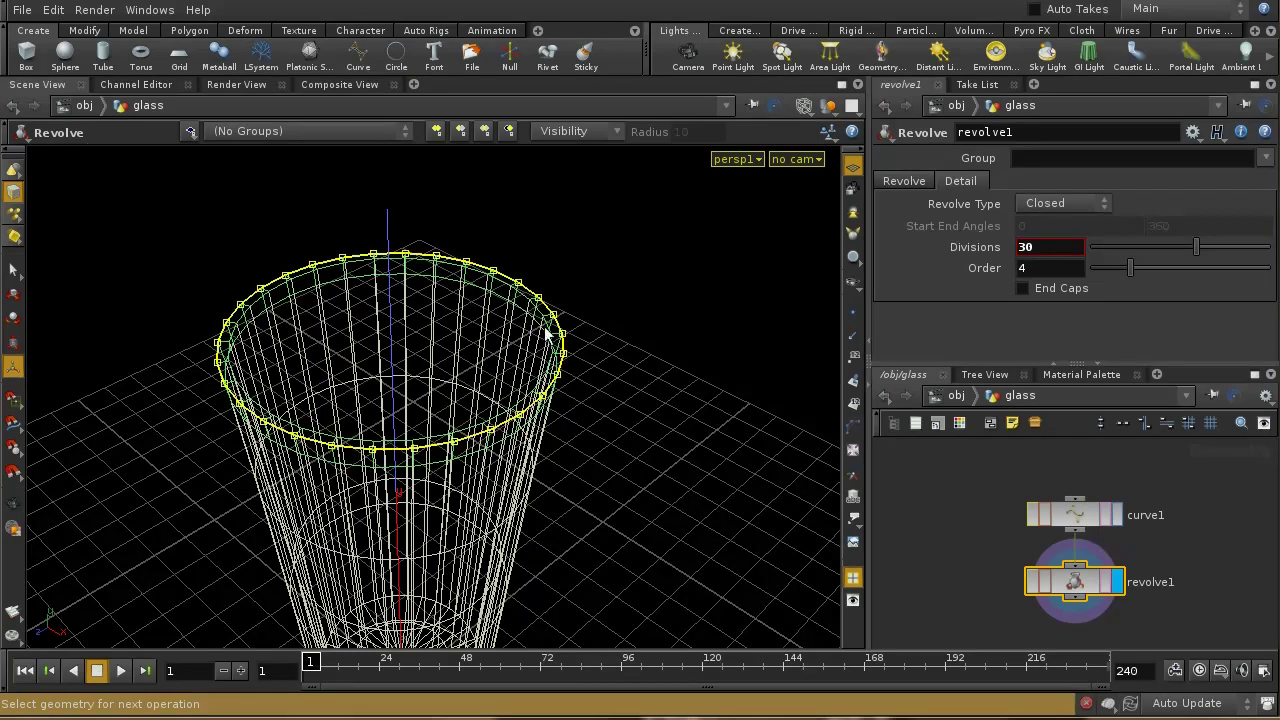
# Add the edge loops around the inner rim, the outer base and the inner floor of the glass to the selection.
pyautogui.moveTo(500, 298); pyautogui.dragTo(512, 357)
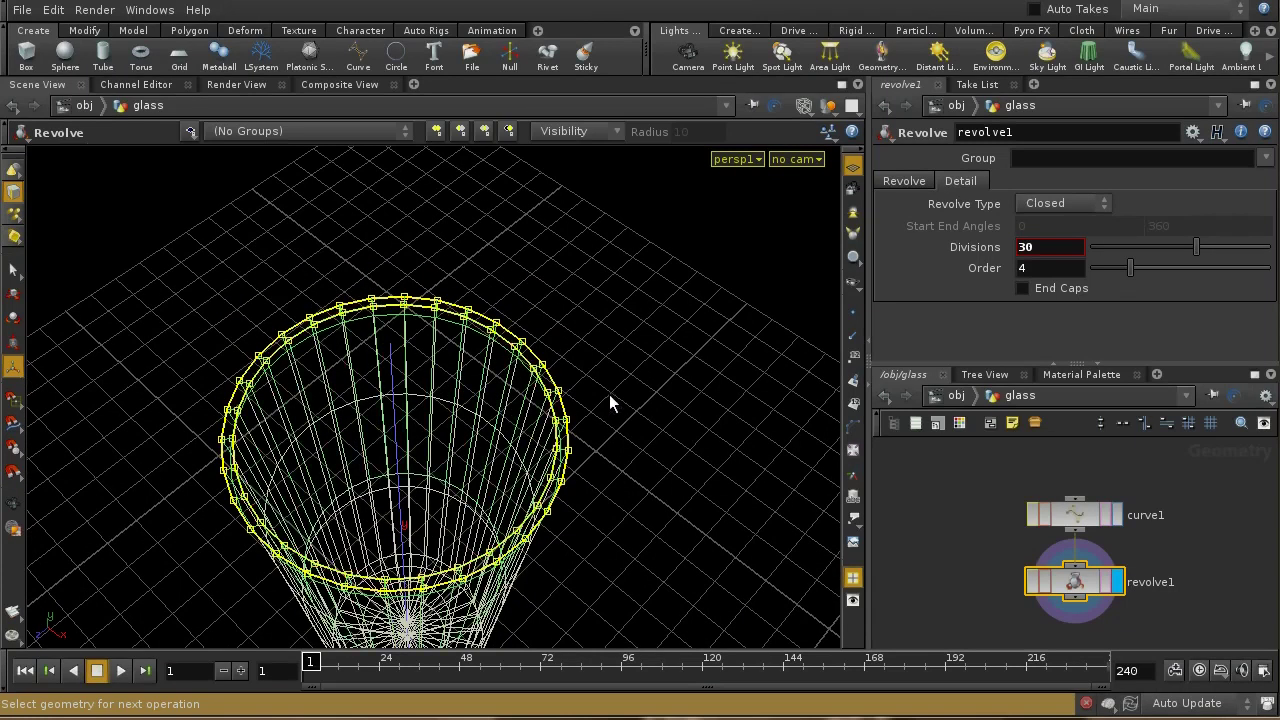
pyautogui.press('space')
pyautogui.moveTo(625, 482); pyautogui.dragTo(600, 300)
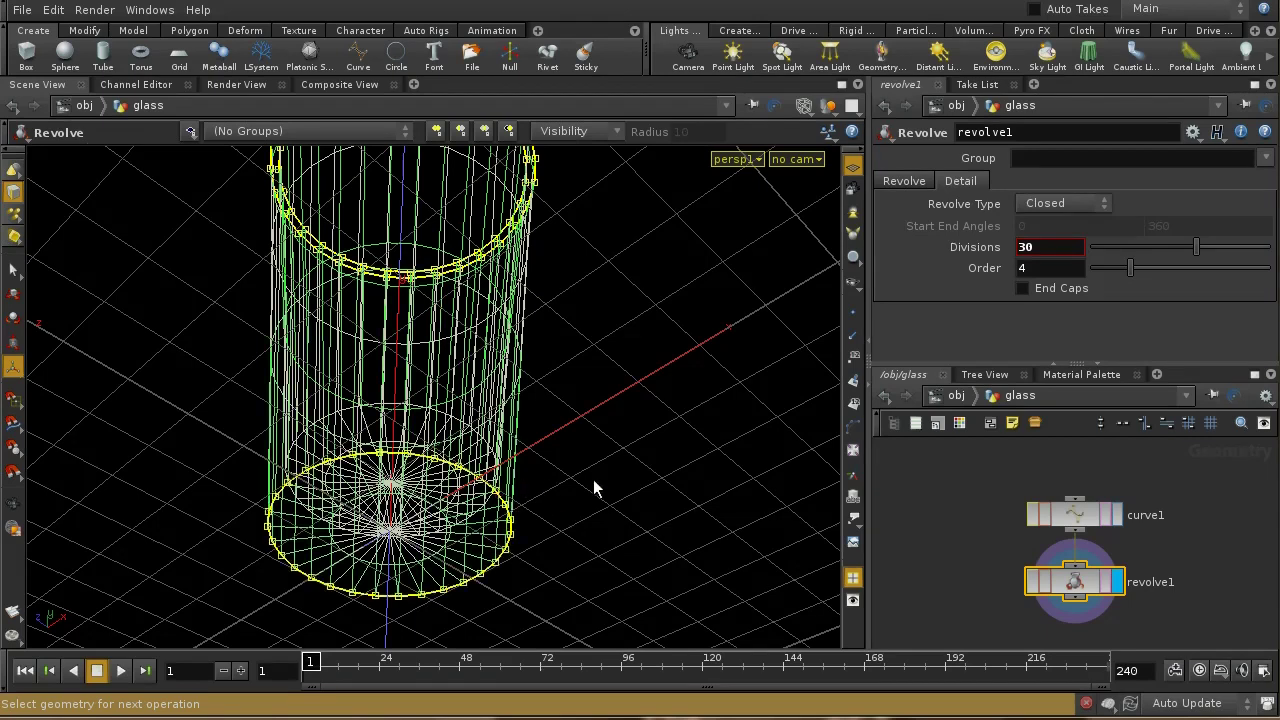
pyautogui.press('space')
pyautogui.moveTo(593, 469); pyautogui.dragTo(594, 443)
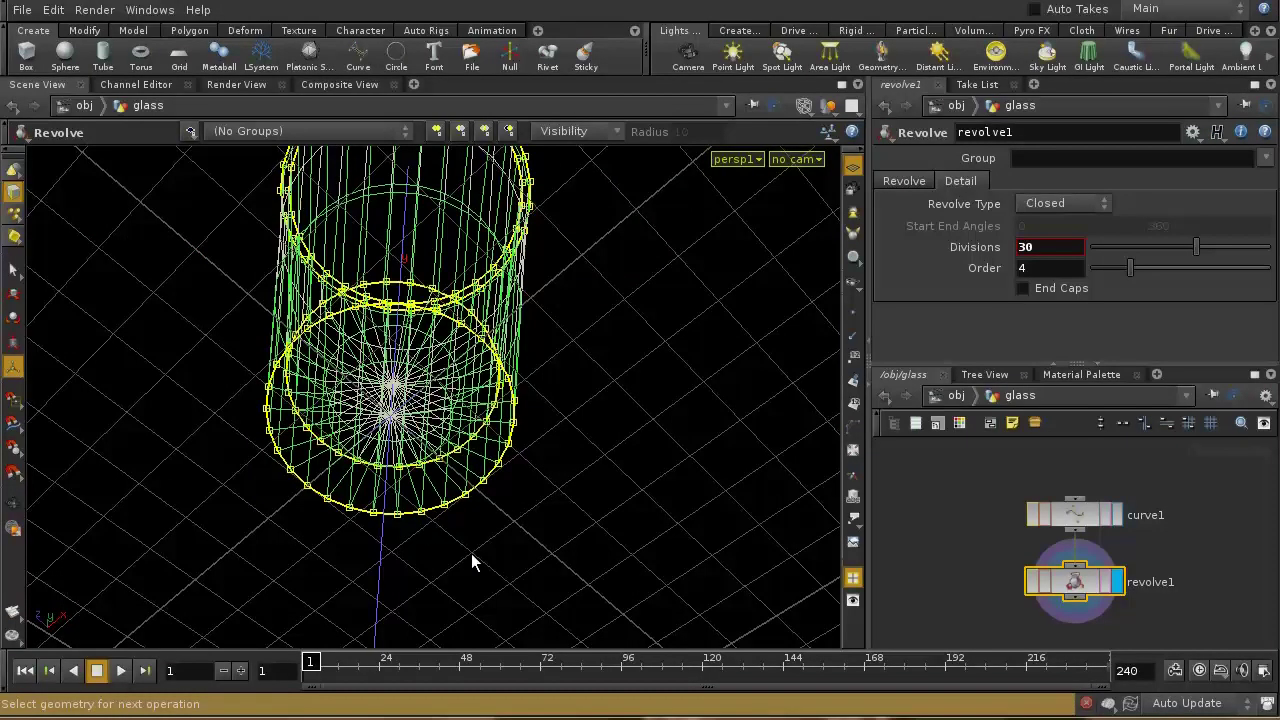
pyautogui.press('space')
pyautogui.moveTo(535, 428); pyautogui.dragTo(491, 560)
pyautogui.moveTo(571, 380)
pyautogui.mouseDown()
pyautogui.moveTo(575, 550)
pyautogui.moveTo(559, 387)
pyautogui.mouseUp()
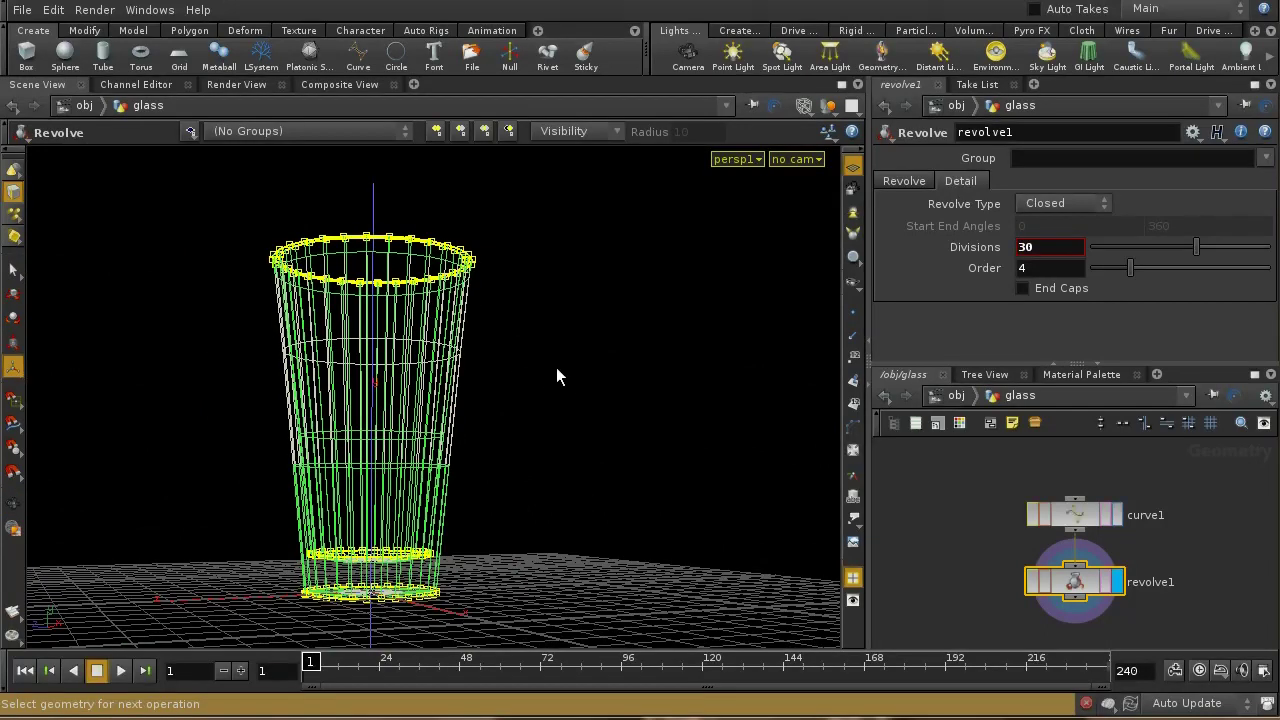
# Apply a flat PolyBevel with a relative inset of 0.1 to the selected edge loops and return the viewport to shaded display.
pyautogui.press('Tab')
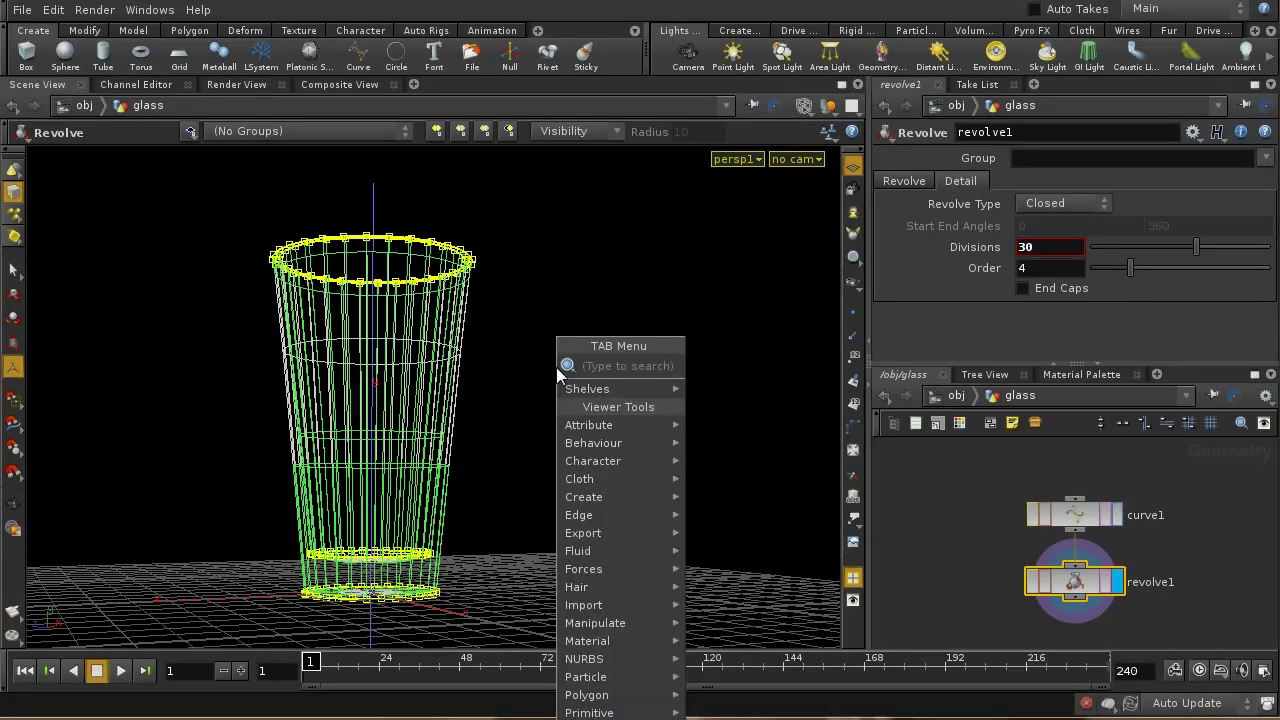
pyautogui.write('PolyBevel')
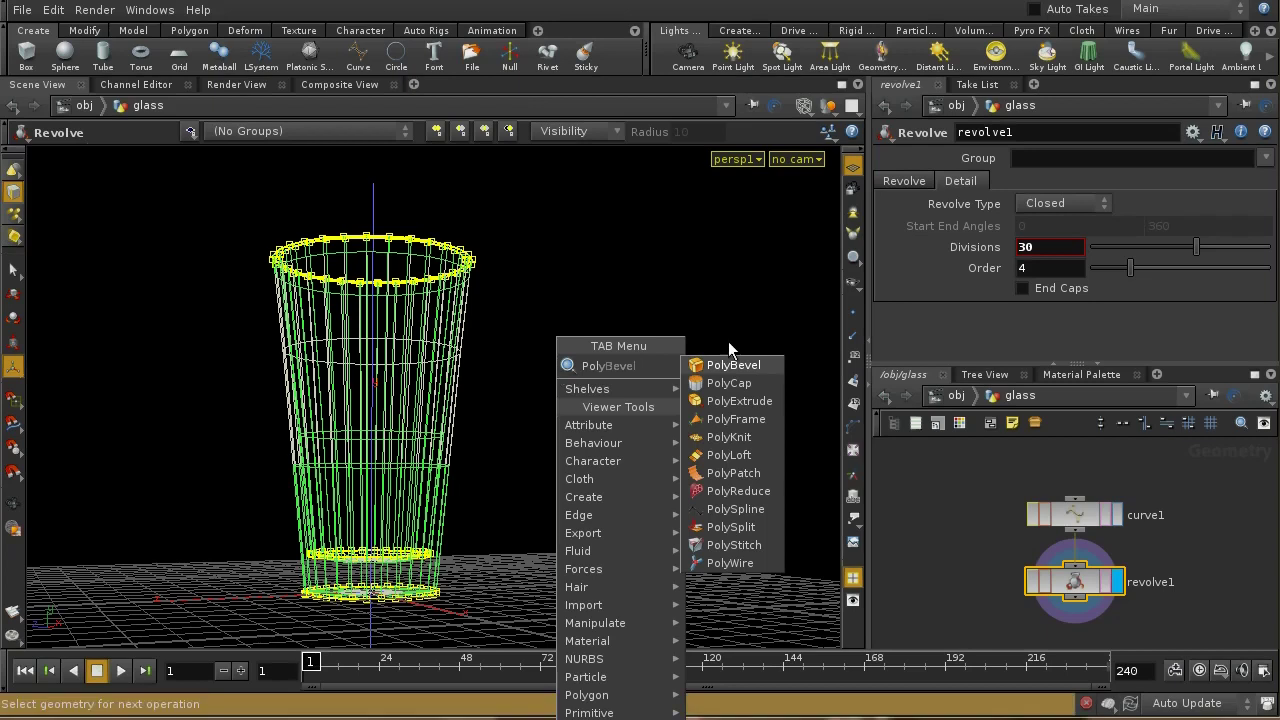
pyautogui.click(731, 364)
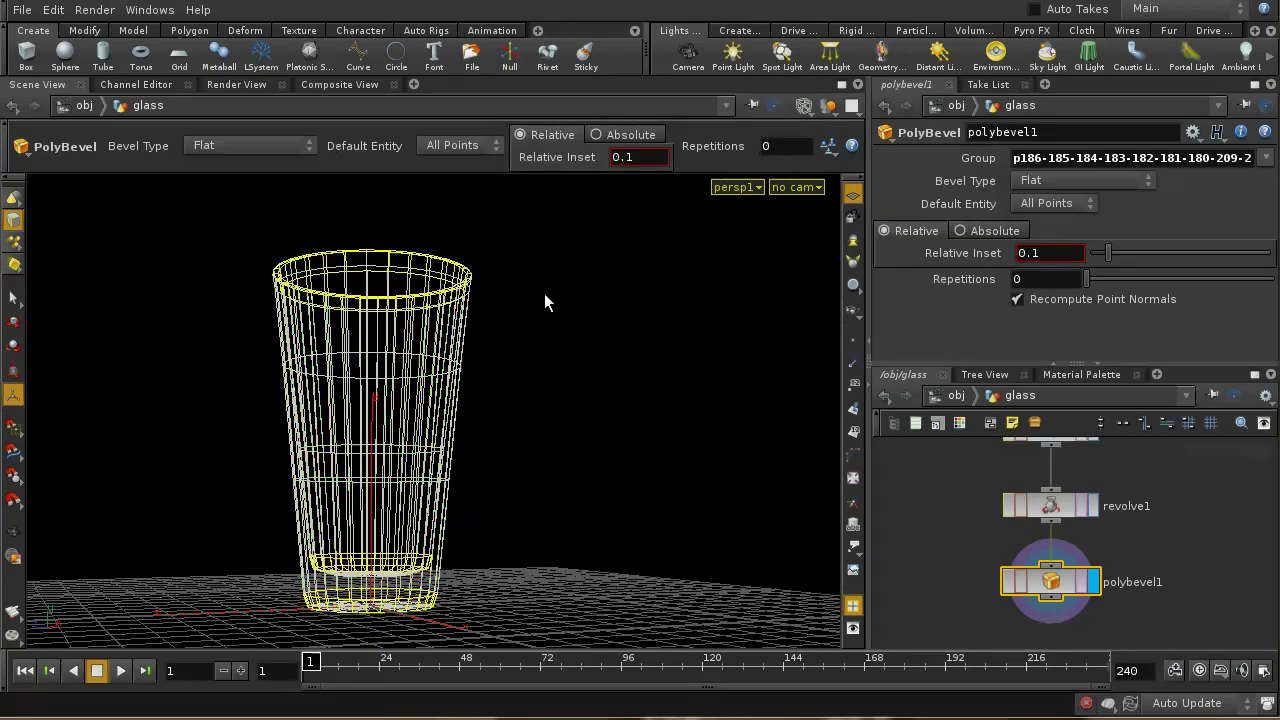
pyautogui.press('Escape')
pyautogui.moveTo(544, 287); pyautogui.dragTo(667, 416)
pyautogui.press('Return')
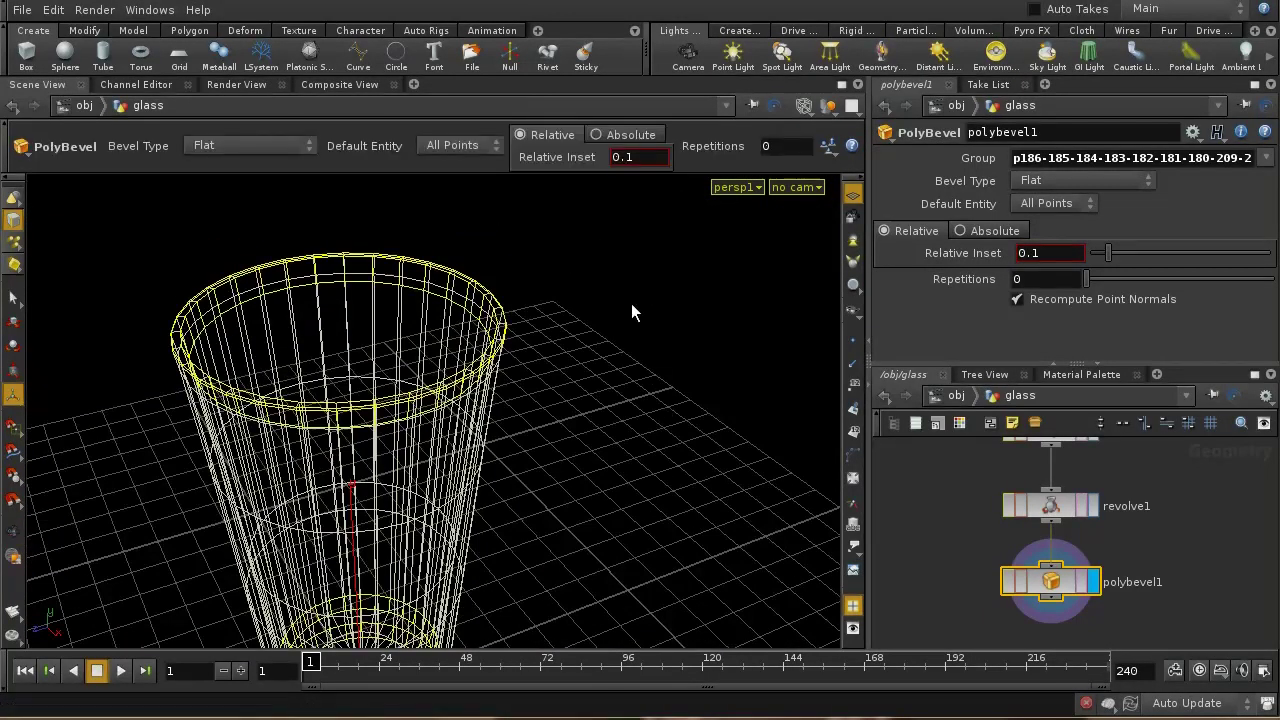
pyautogui.press('w')
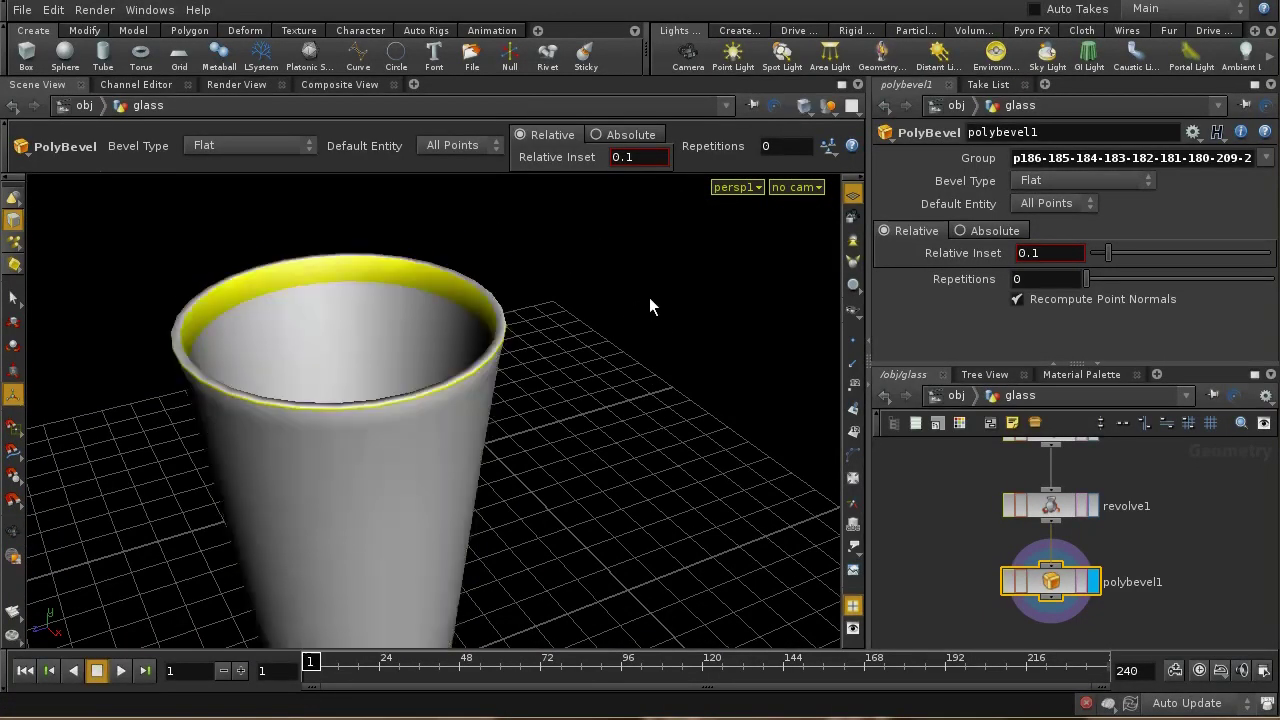
pyautogui.press('Escape')
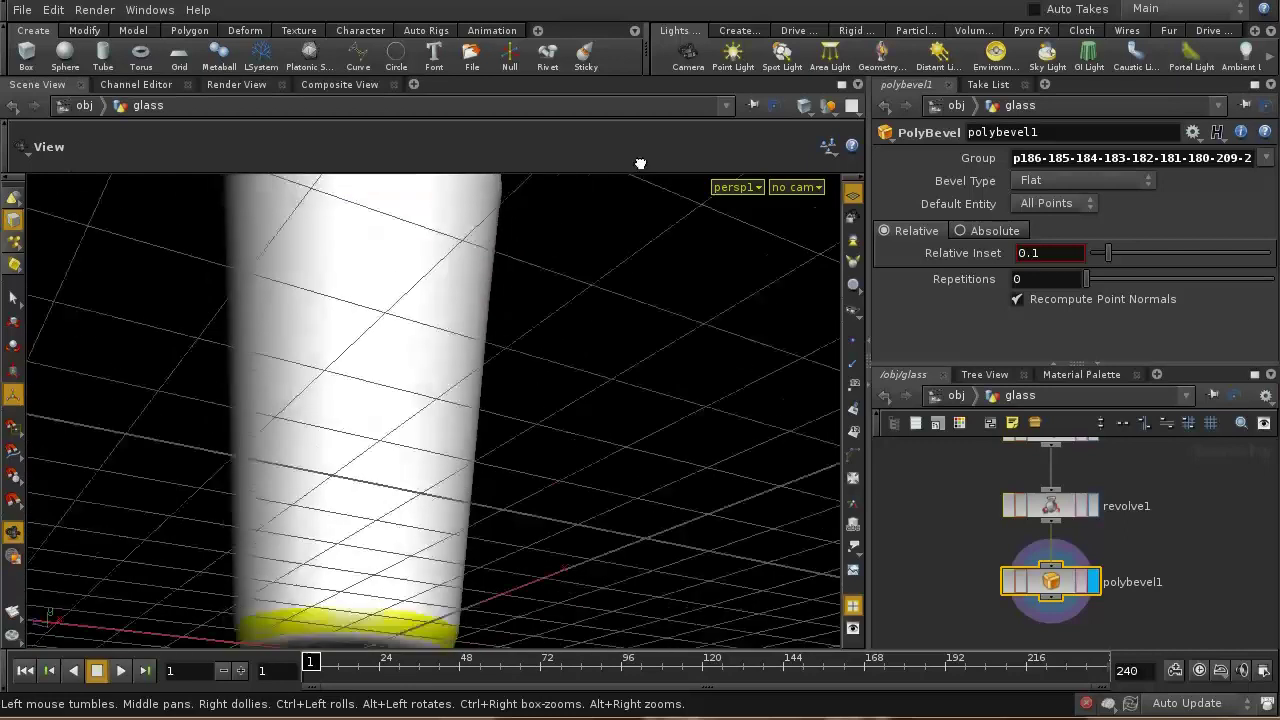
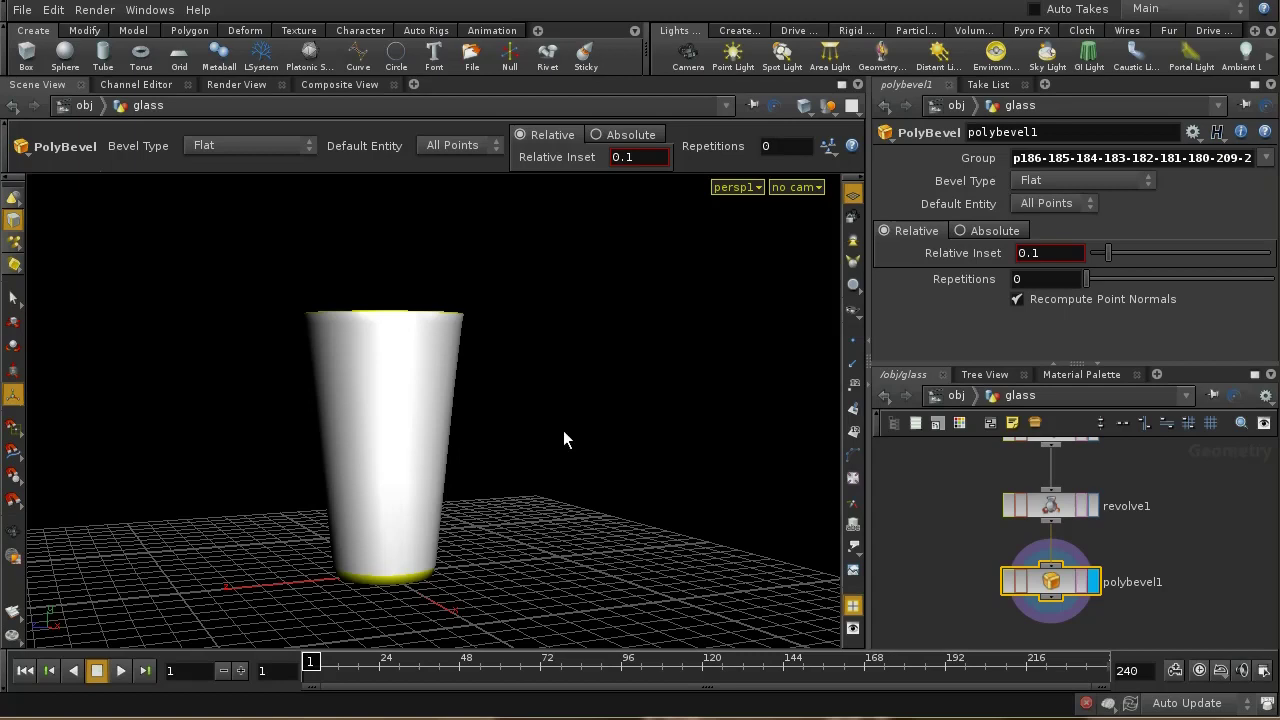
# Review the revolve1 node's main settings and look over the shading of the glass's rim and interior.
pyautogui.click(1045, 508)
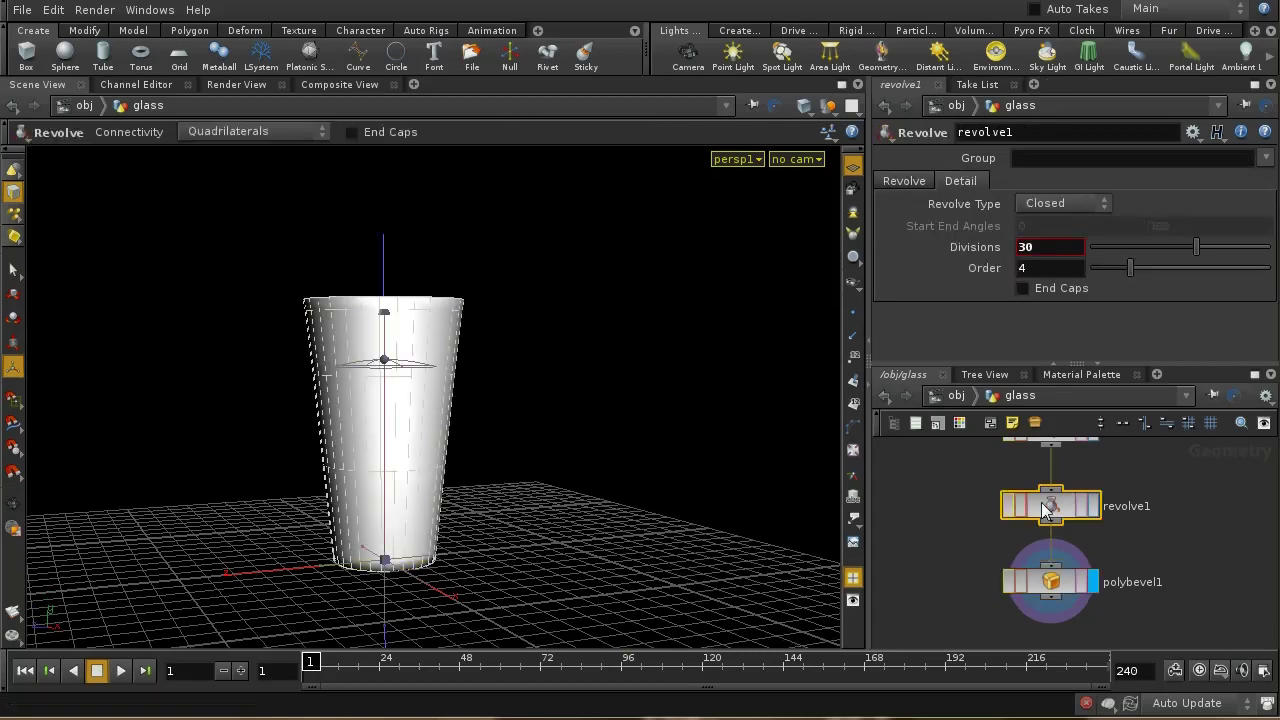
pyautogui.click(917, 180)
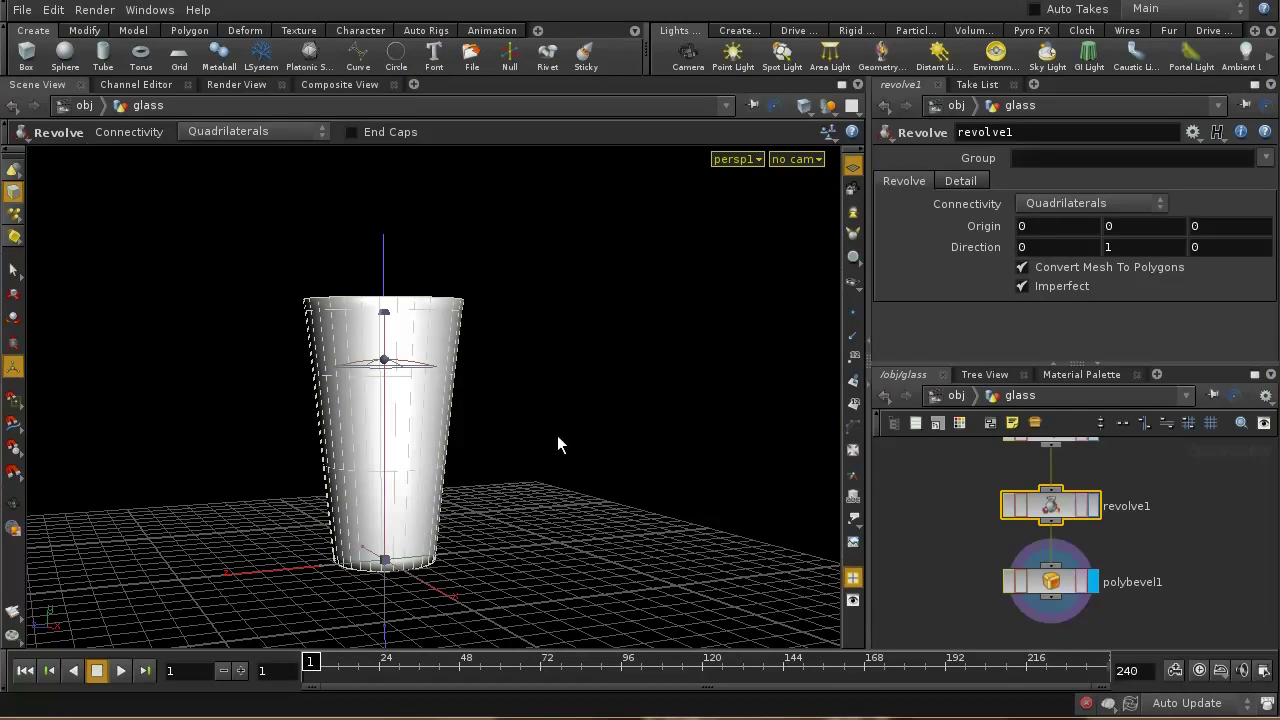
pyautogui.press('Escape')
pyautogui.moveTo(520, 417); pyautogui.dragTo(543, 494)
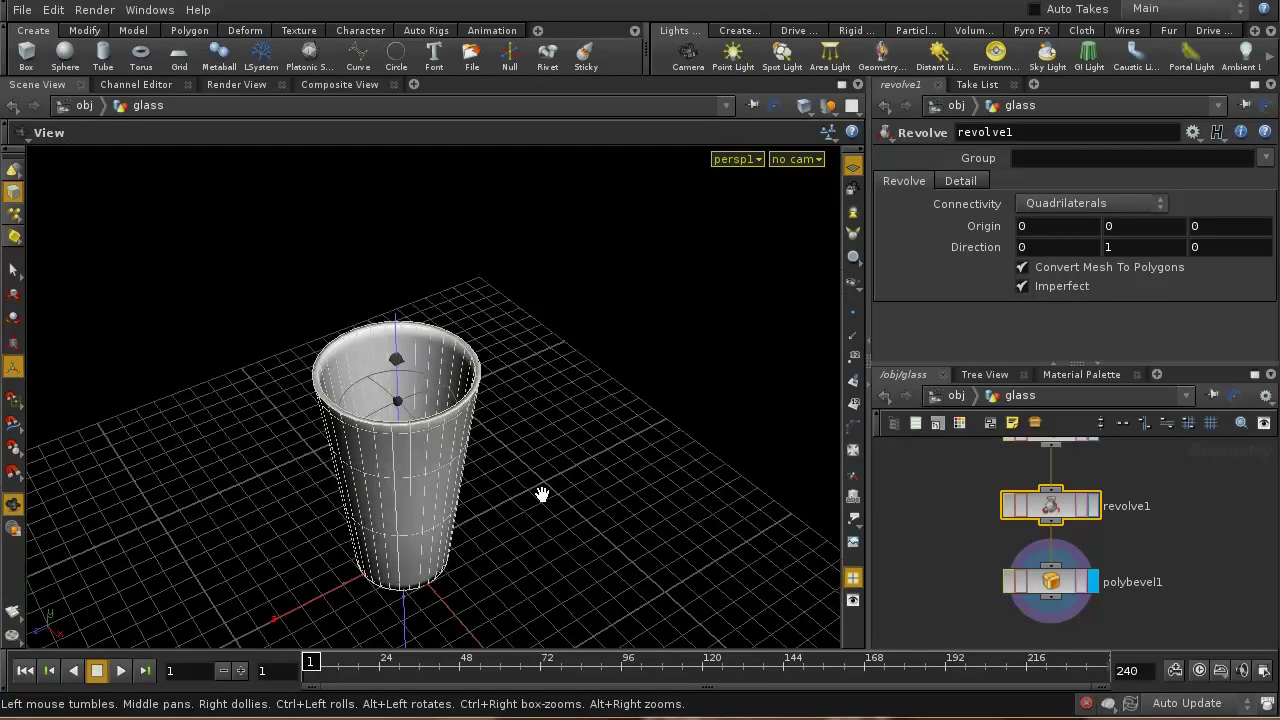
pyautogui.scroll(3, 517, 269)
pyautogui.press('Return')
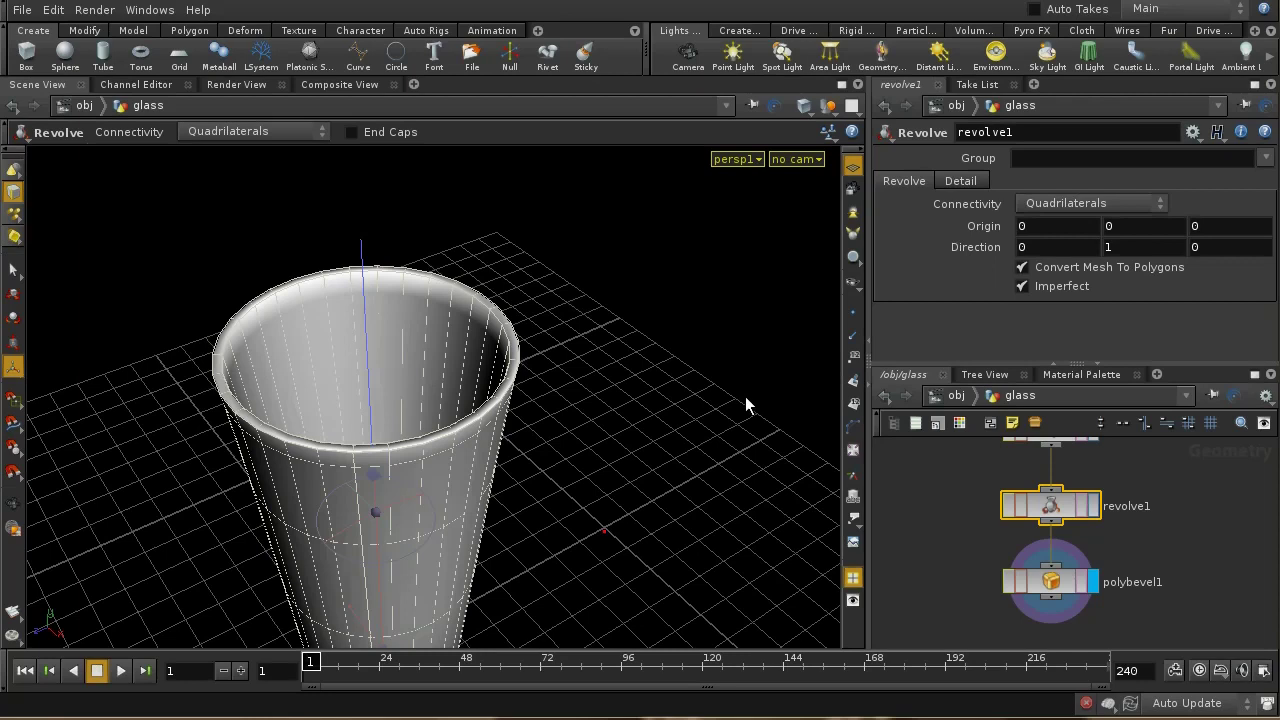
# Show the primitive normals on the glass in wireframe display and check which way they point along the walls.
pyautogui.click(853, 383)
pyautogui.keyDown('alt'); pyautogui.moveTo(500, 486); pyautogui.dragTo(540, 443); pyautogui.keyUp('alt')
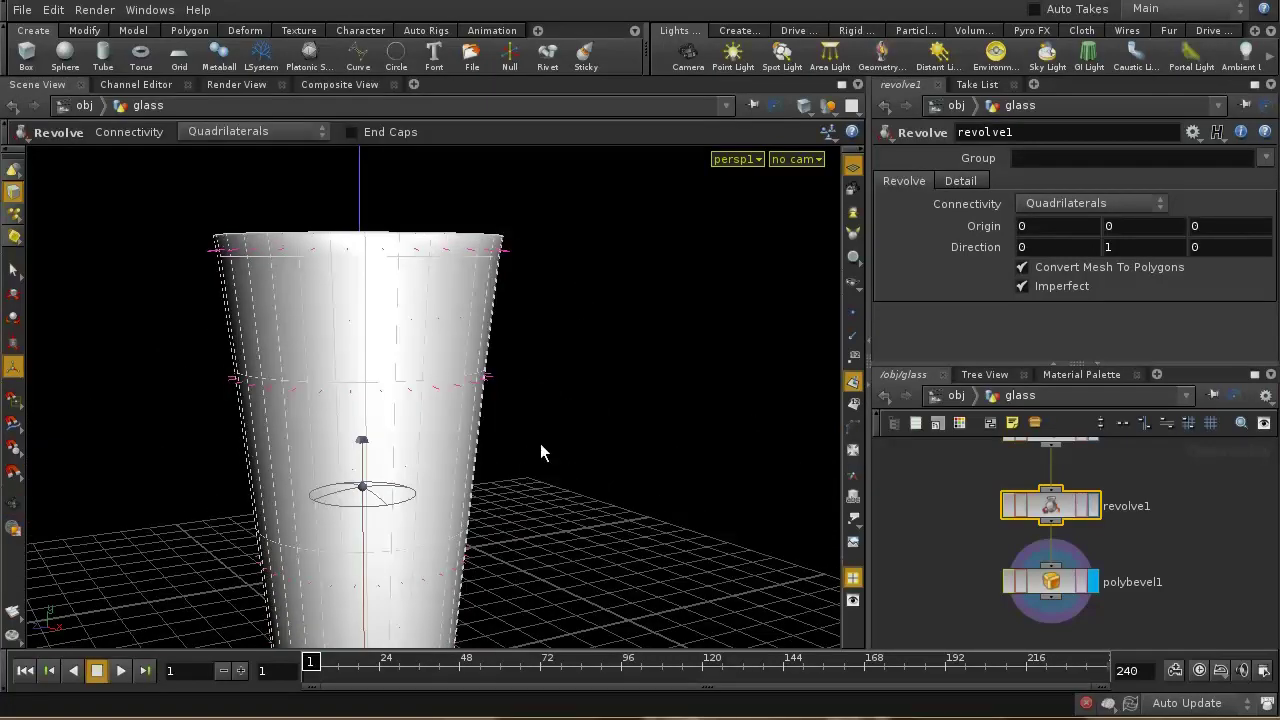
pyautogui.press('w')
pyautogui.moveTo(537, 454); pyautogui.dragTo(537, 257, button='right')
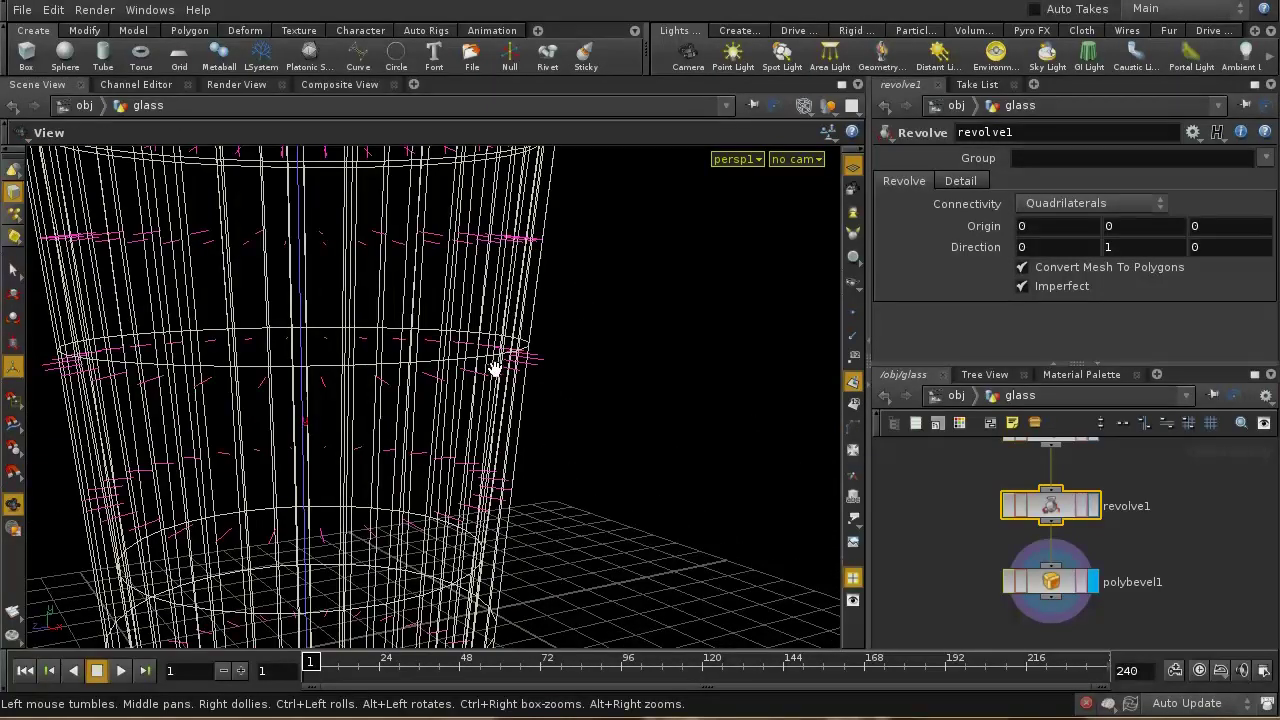
pyautogui.moveTo(494, 370); pyautogui.dragTo(500, 291, button='right')
pyautogui.moveTo(543, 354); pyautogui.dragTo(457, 511)
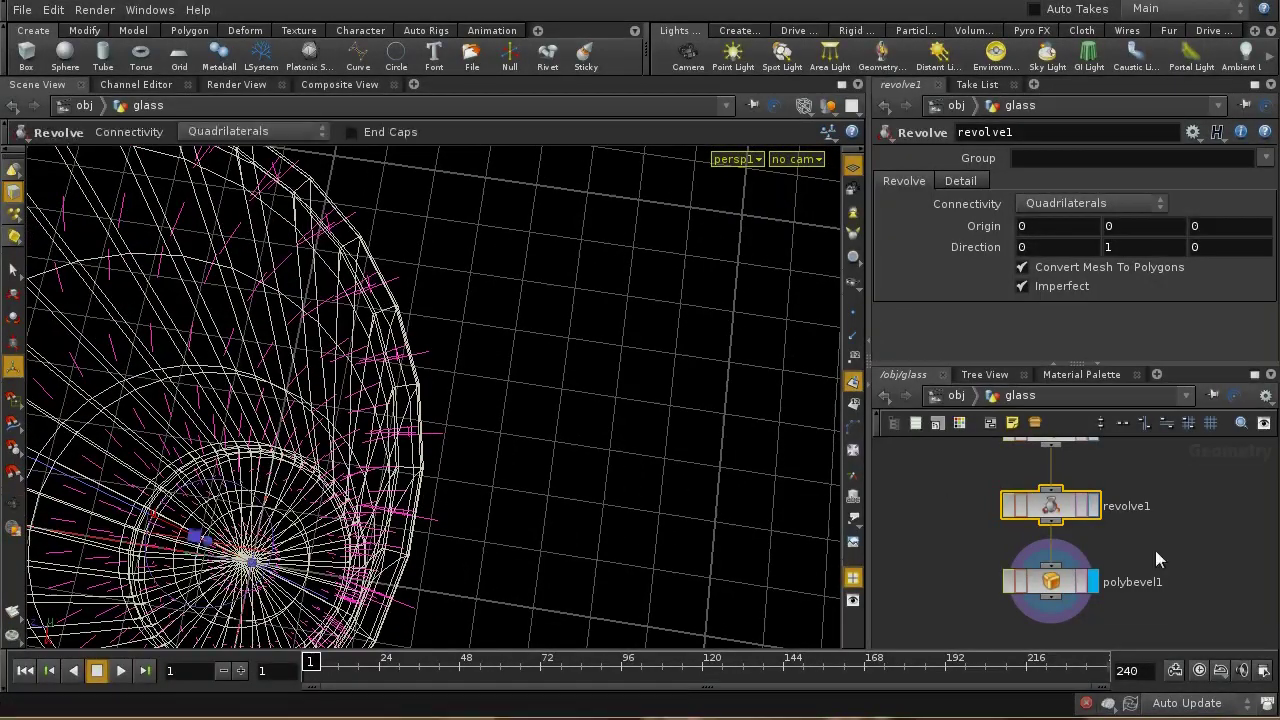
# Append a Reverse node after polybevel1, make it the displayed node, and check the direction of the normals.
pyautogui.moveTo(1156, 551); pyautogui.dragTo(1137, 463, button='middle')
pyautogui.press('Tab')
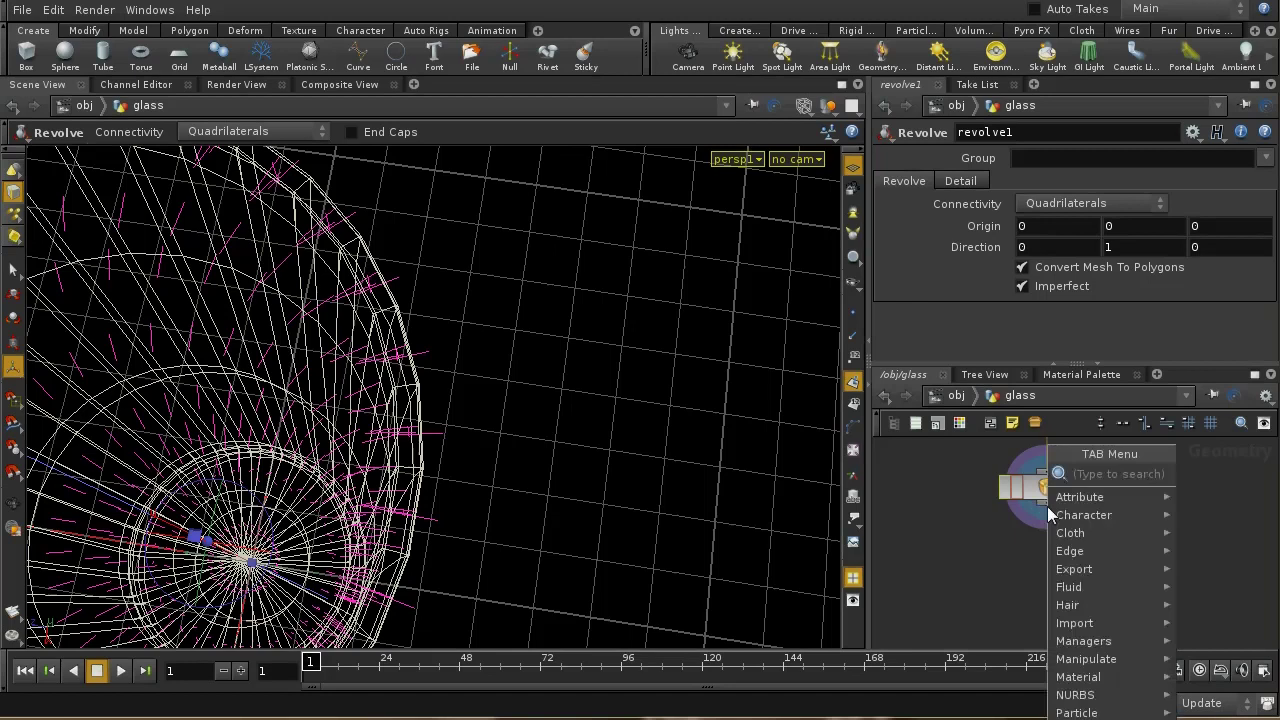
pyautogui.write('Reverse')
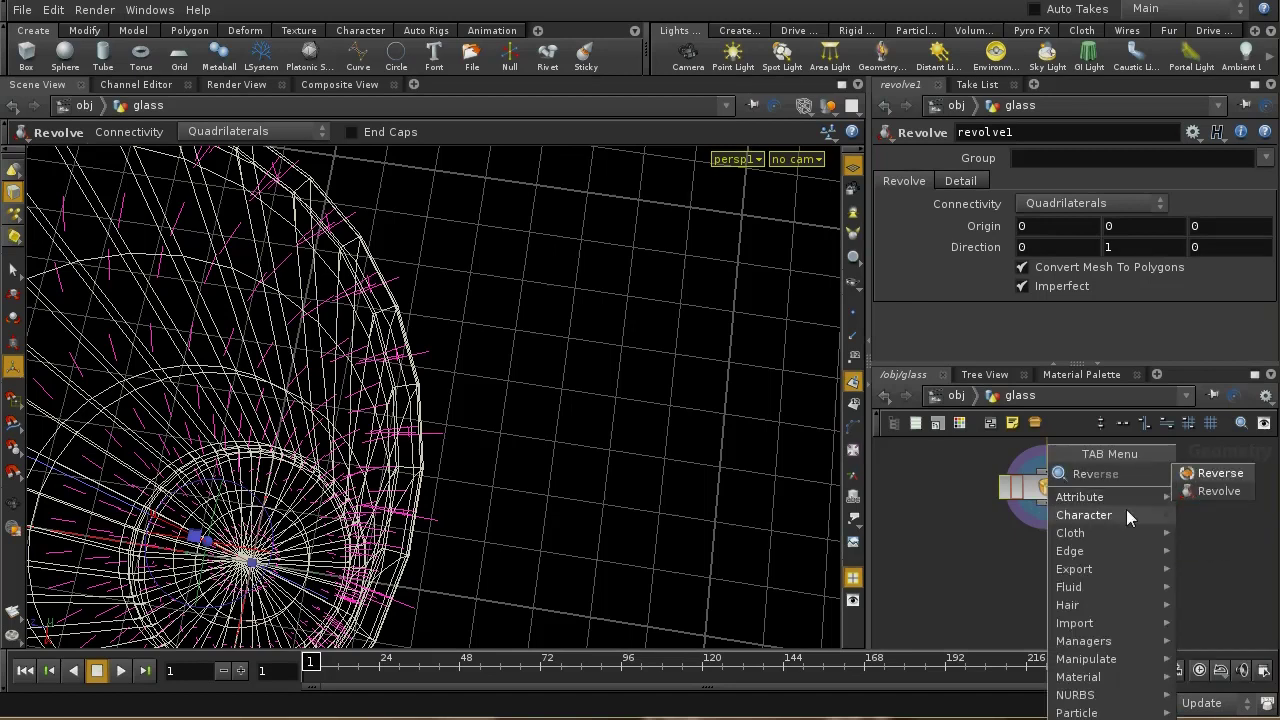
pyautogui.click(1193, 478)
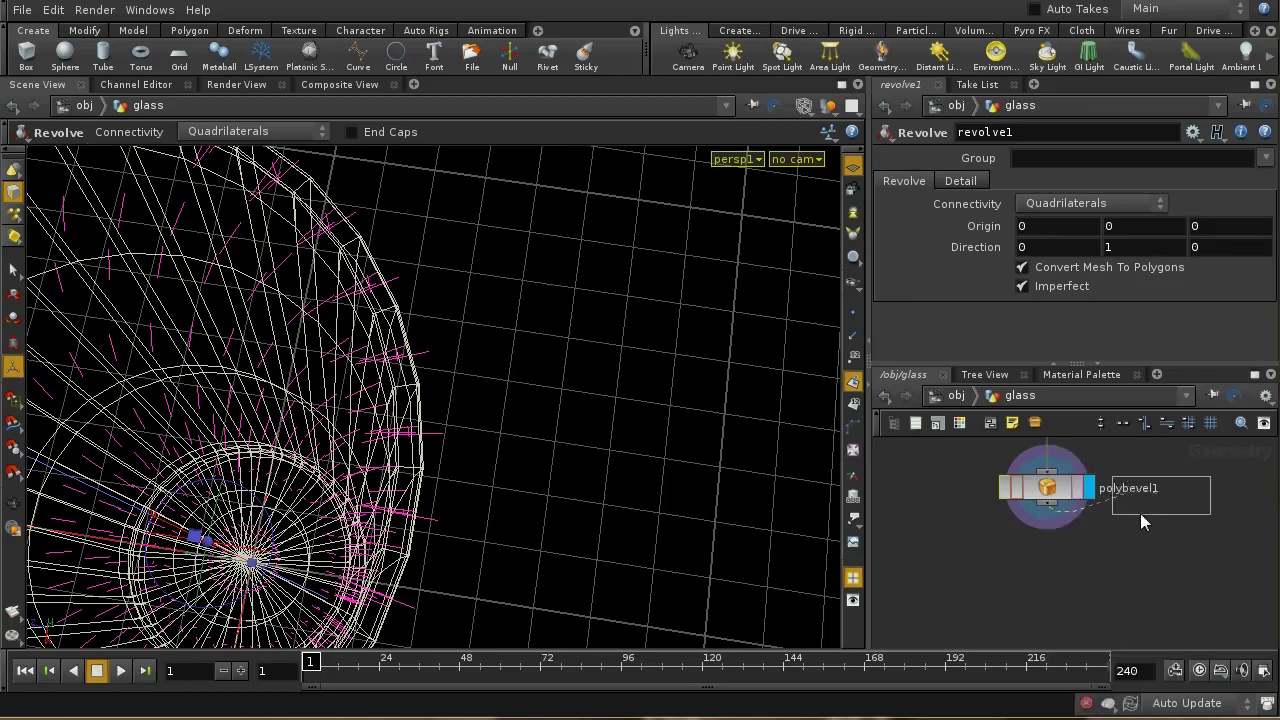
pyautogui.click(1049, 556)
pyautogui.click(1090, 560)
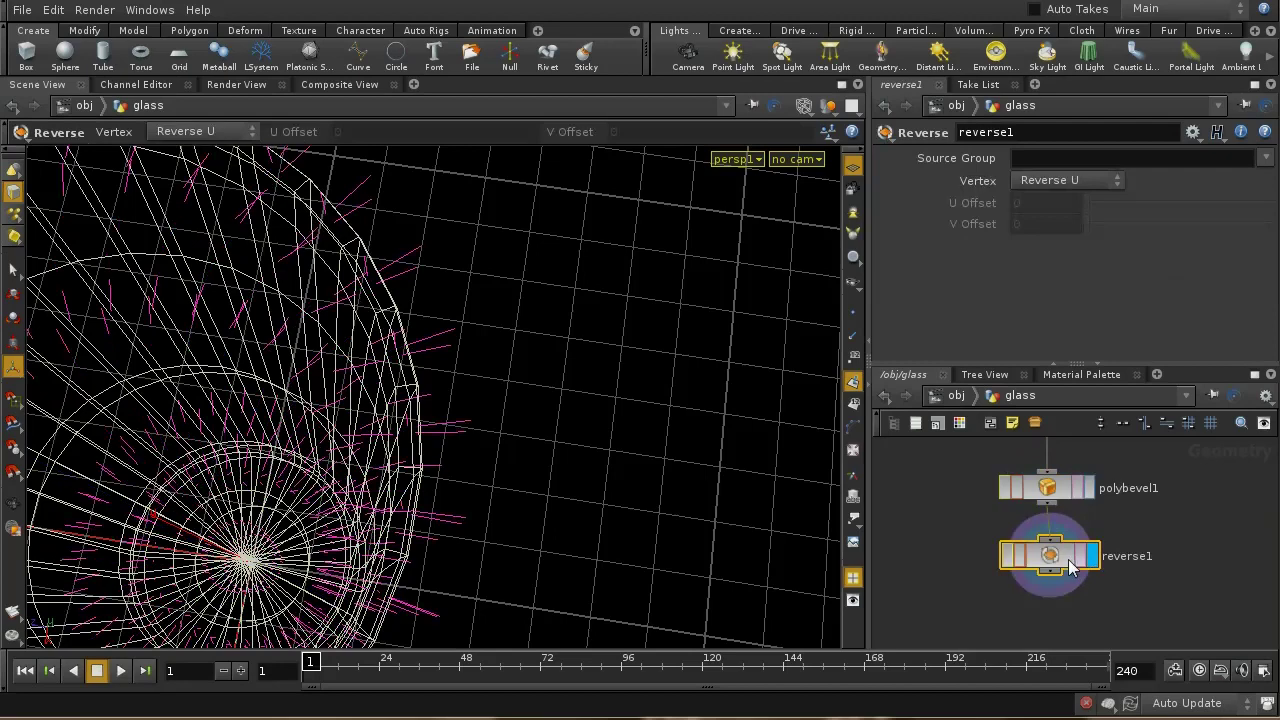
pyautogui.press('Escape')
pyautogui.moveTo(610, 483); pyautogui.dragTo(657, 317)
pyautogui.moveTo(657, 317); pyautogui.dragTo(571, 531, button='right')
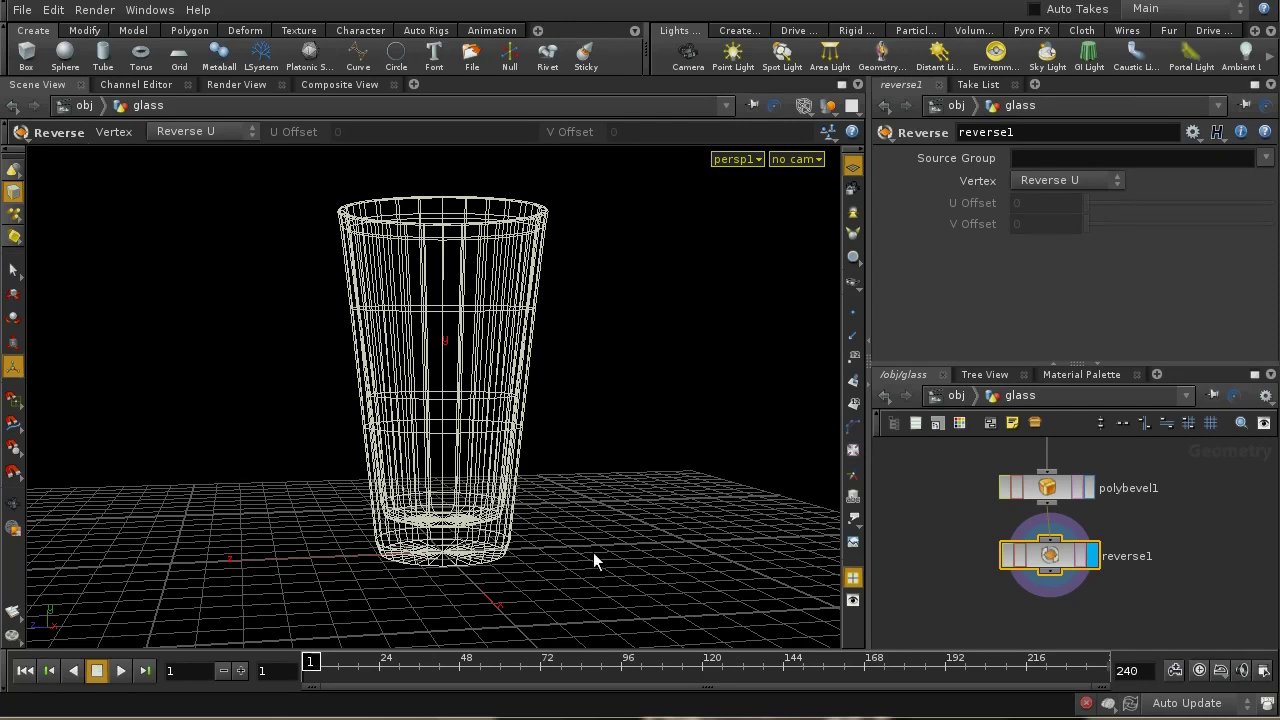
# Examine the wireframe at the glass's base and inner floor, where the edges converge at the centre.
pyautogui.press('Escape')
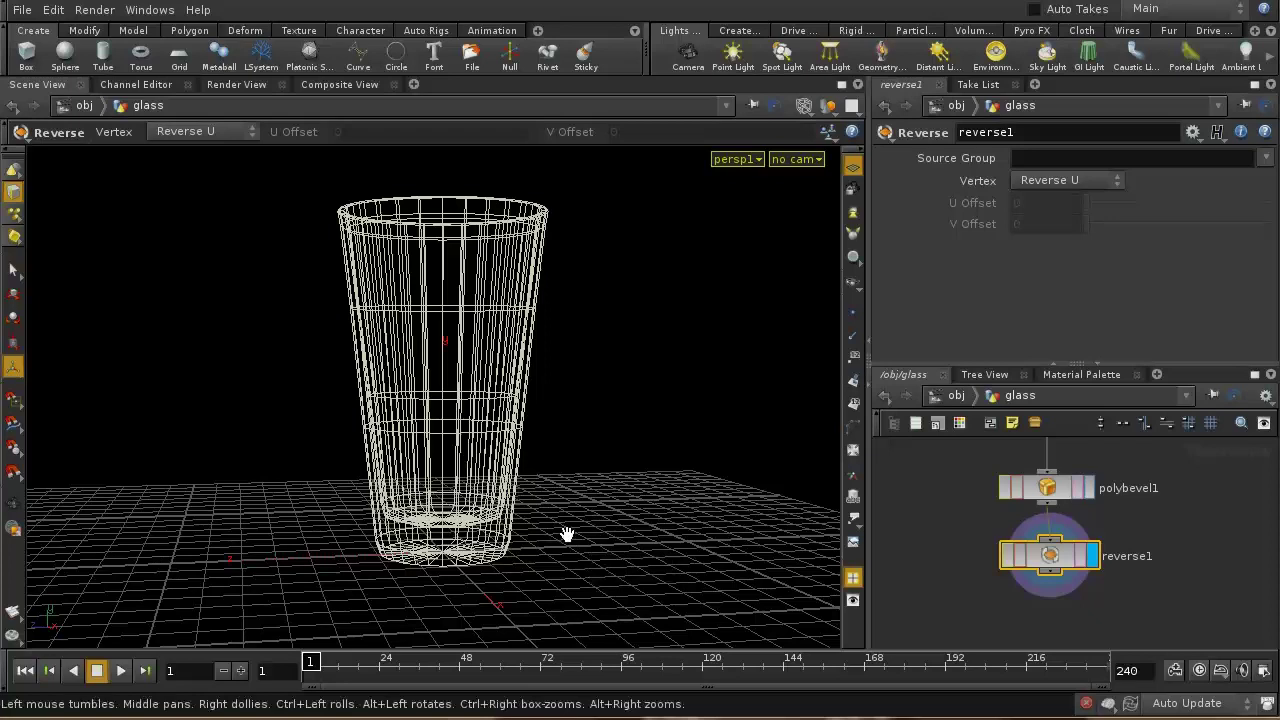
pyautogui.scroll(3, 577, 550)
pyautogui.moveTo(583, 571); pyautogui.dragTo(553, 373)
pyautogui.scroll(8, 566, 451)
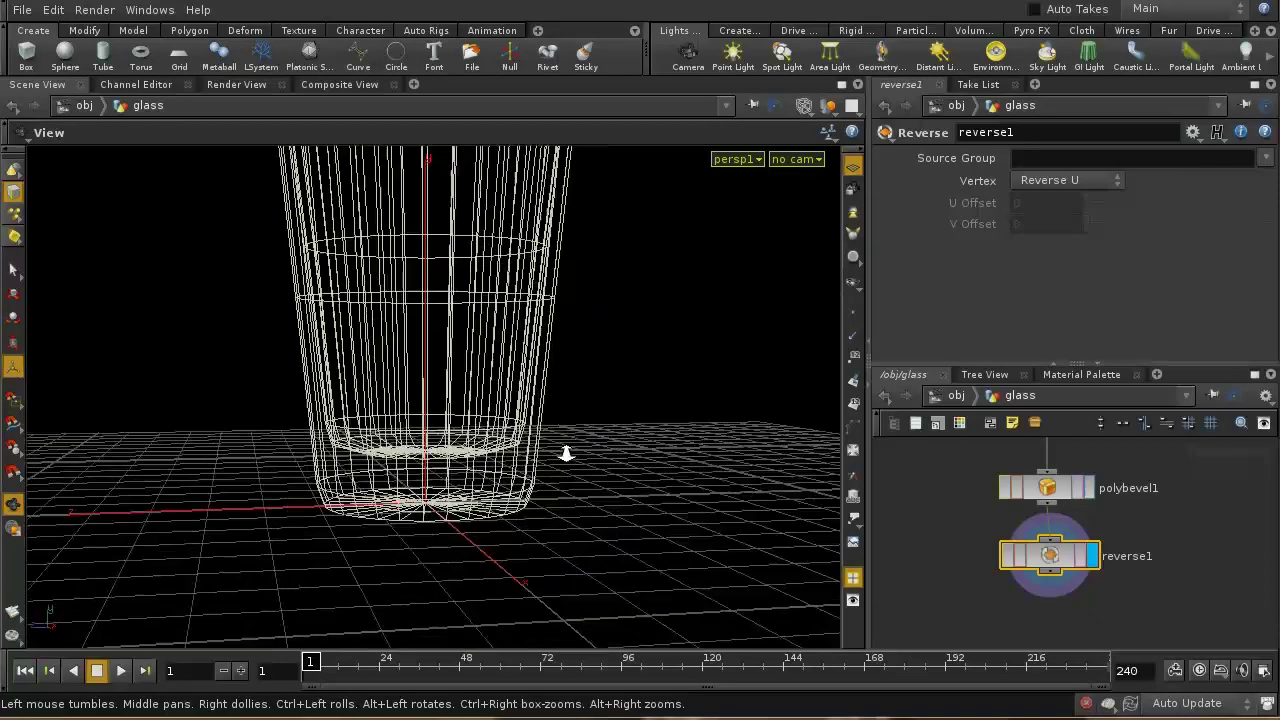
pyautogui.scroll(6, 545, 430)
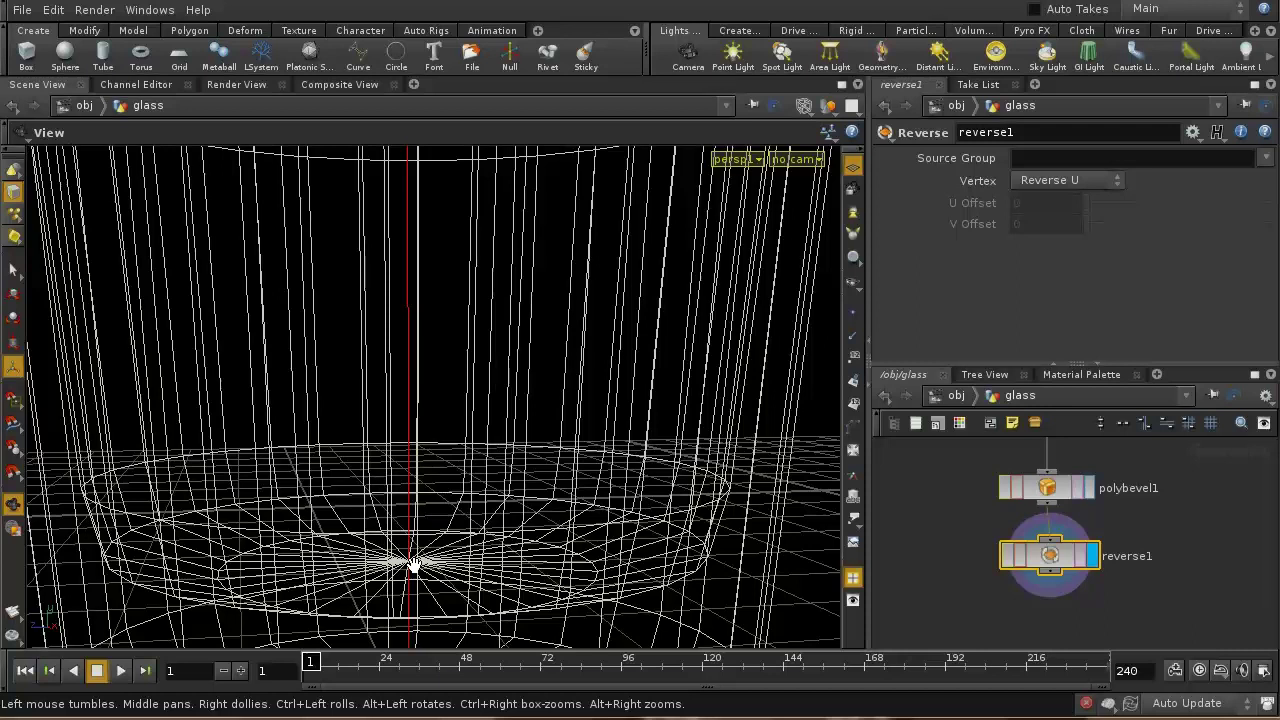
pyautogui.moveTo(423, 591); pyautogui.dragTo(446, 449)
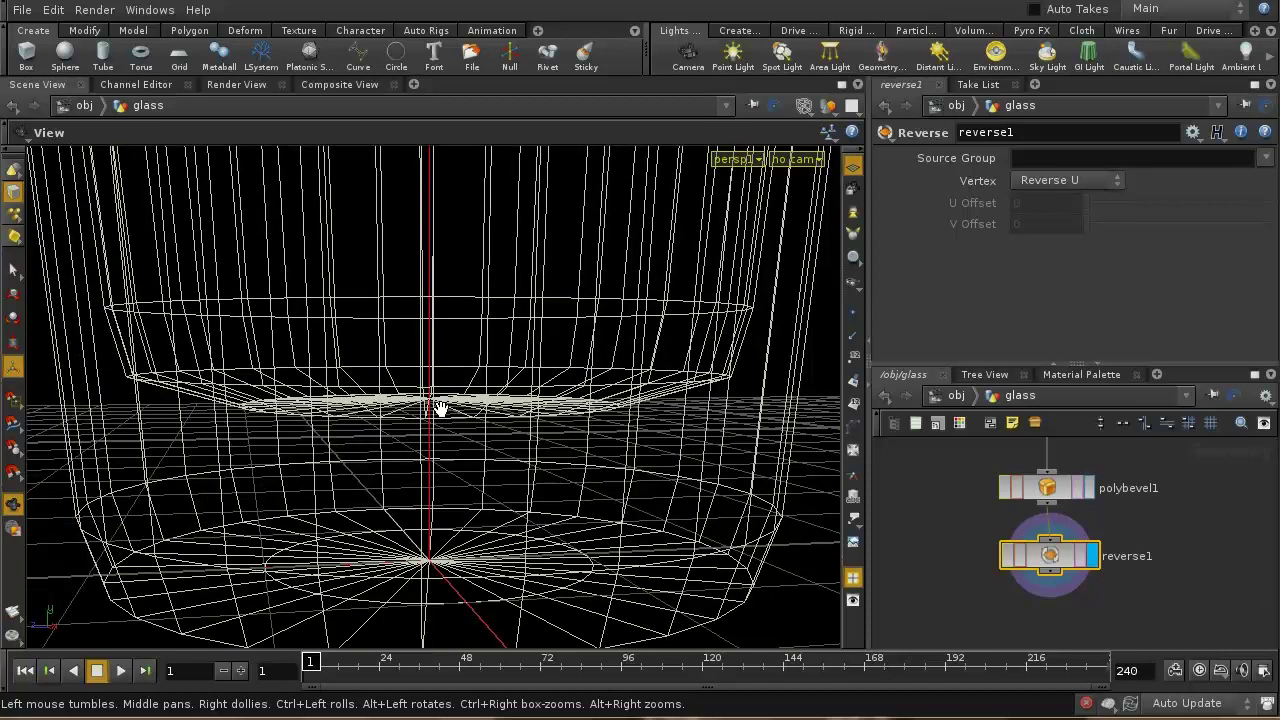
pyautogui.moveTo(523, 491); pyautogui.dragTo(509, 520)
pyautogui.press('Return')
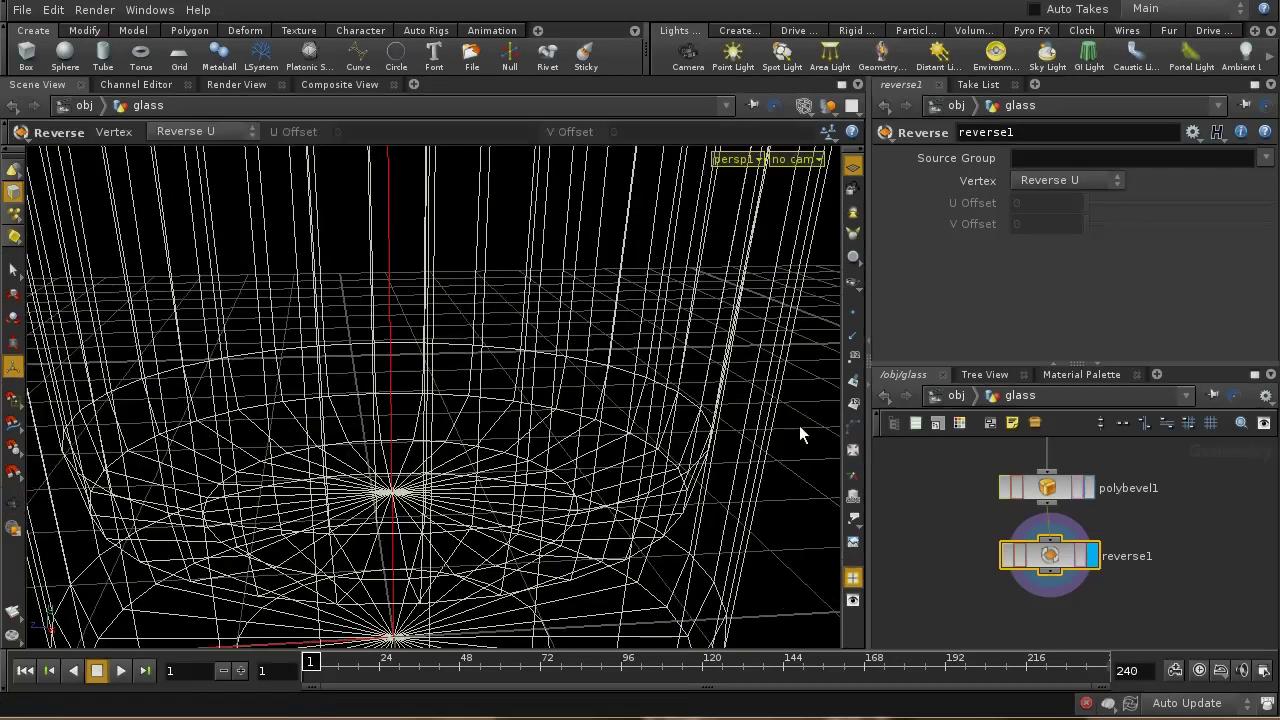
# Display the point numbers to examine the points at the centre of the base and inner floor, and hide them again.
pyautogui.click(855, 362)
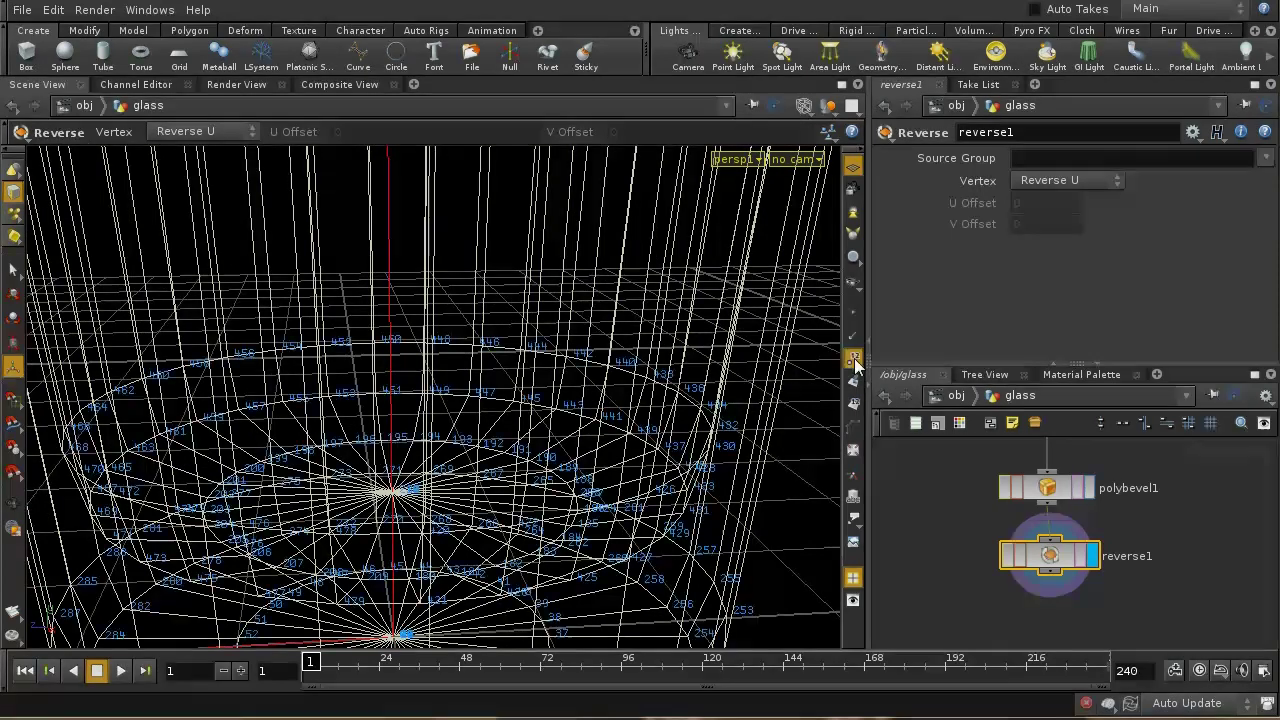
pyautogui.press('Escape')
pyautogui.moveTo(471, 523); pyautogui.dragTo(480, 449)
pyautogui.press('Return')
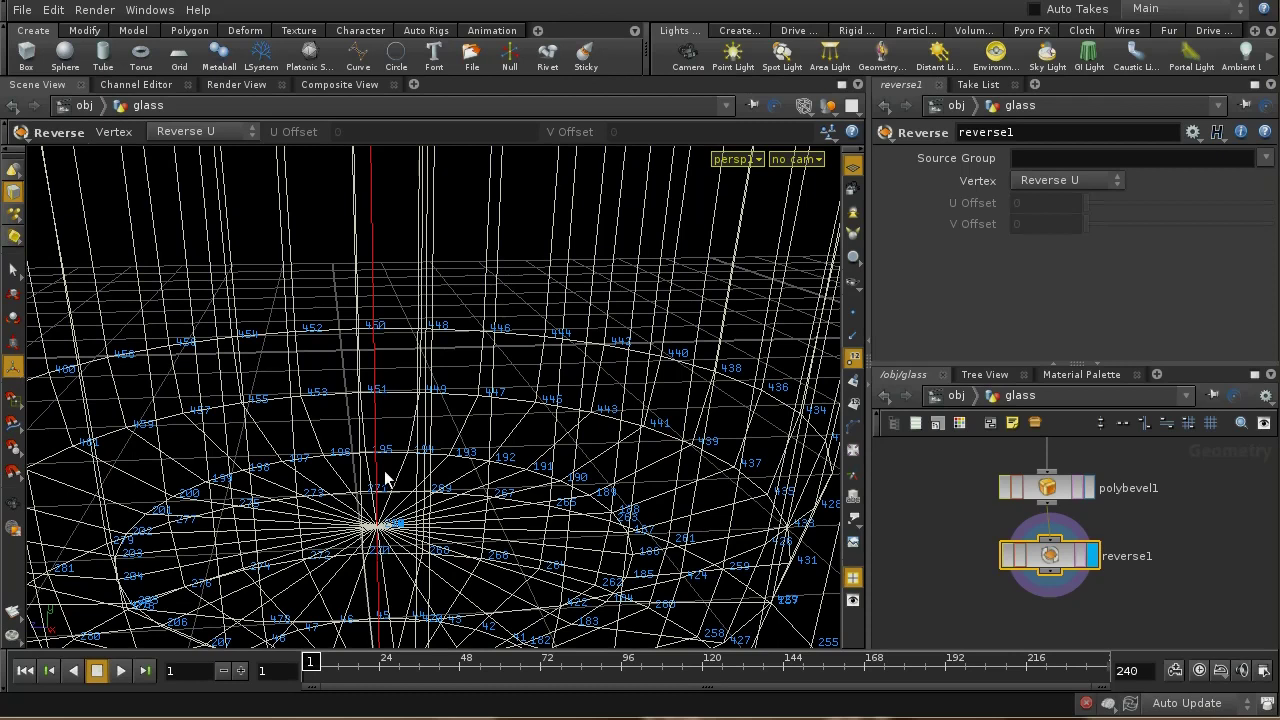
pyautogui.press('Escape')
pyautogui.moveTo(386, 466); pyautogui.dragTo(374, 604)
pyautogui.press('Return')
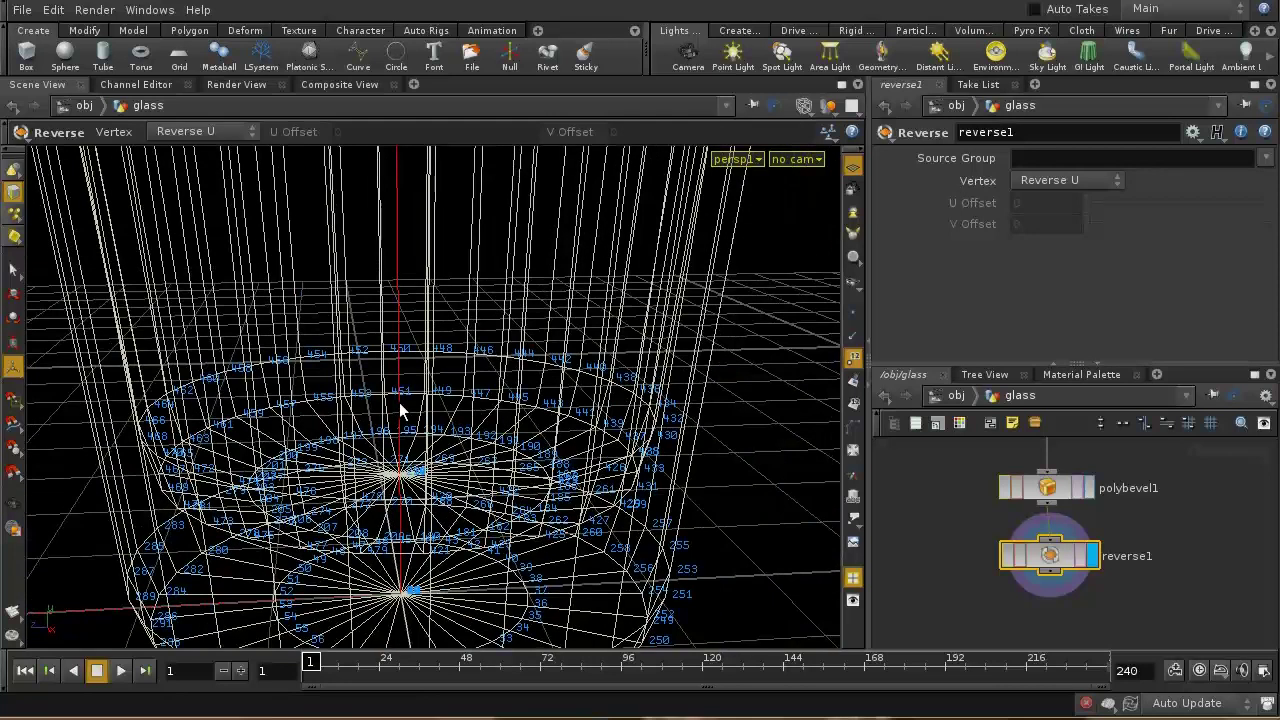
pyautogui.click(853, 360)
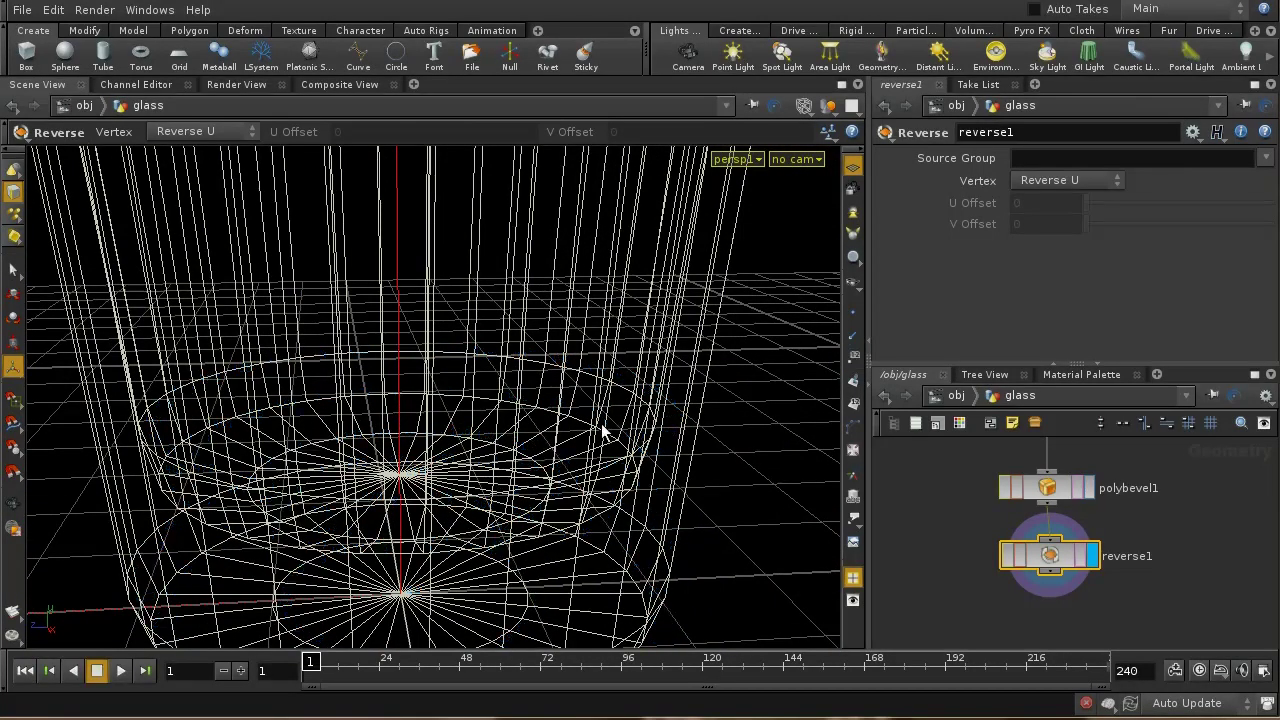
# Select the overlapping points at the centre of the glass's base and the centre of its inner floor.
pyautogui.press('s')
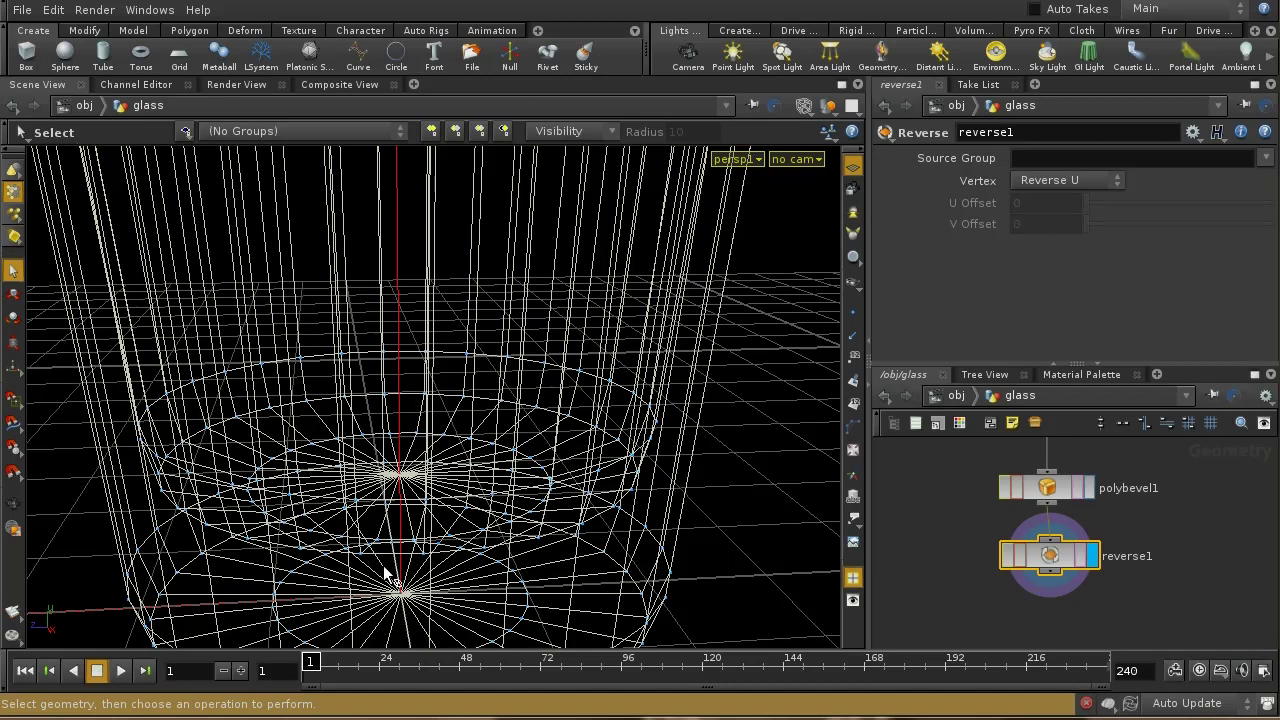
pyautogui.click(418, 615)
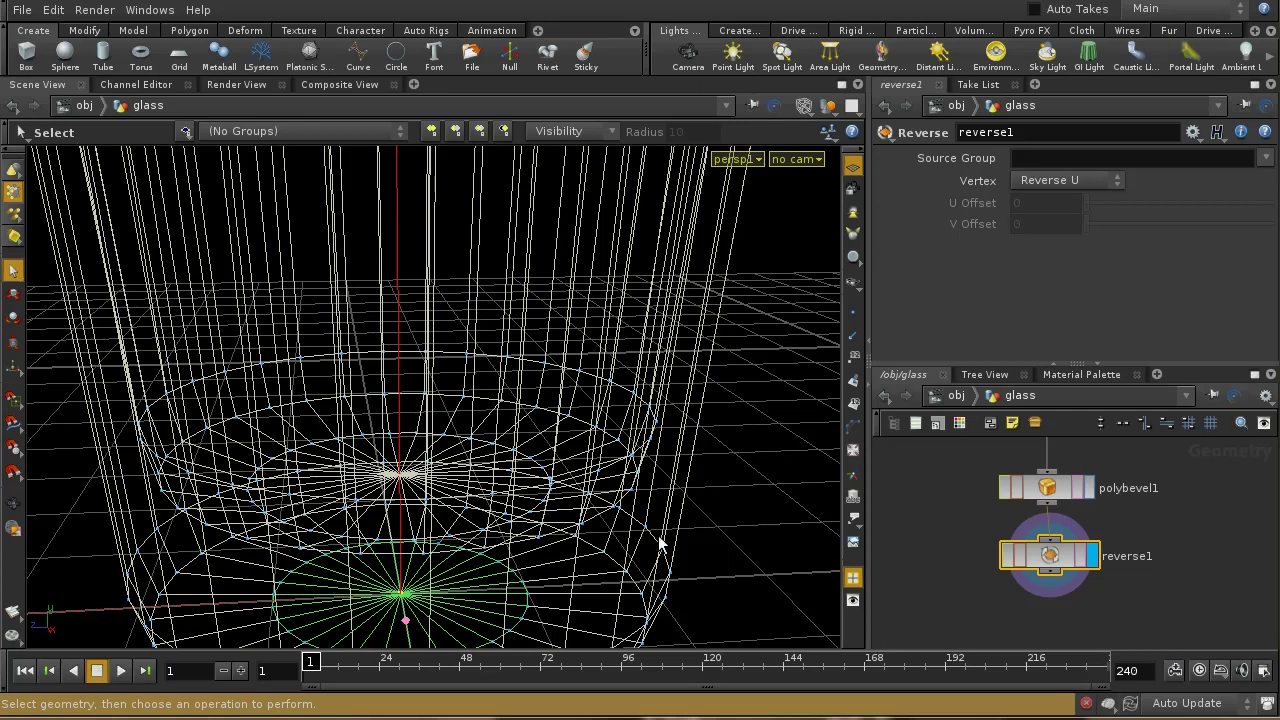
pyautogui.keyDown('shift'); pyautogui.click(427, 513); pyautogui.keyUp('shift')
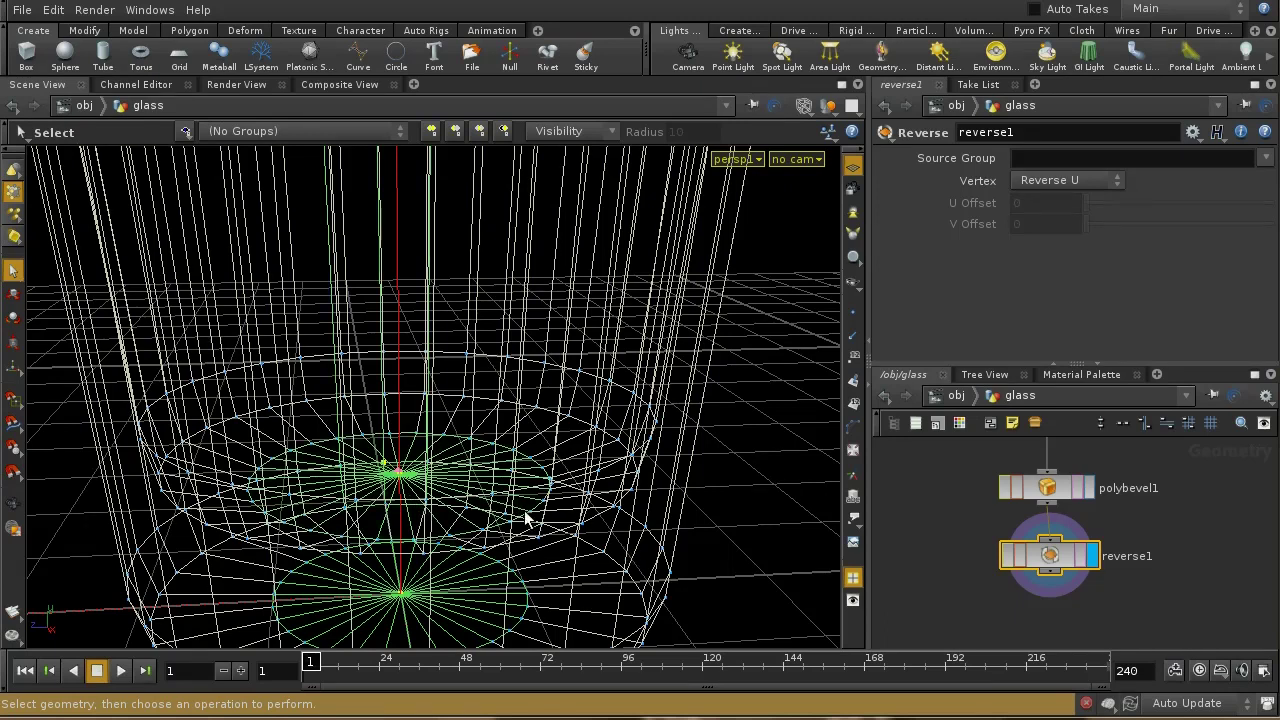
pyautogui.press('Escape')
pyautogui.moveTo(677, 563); pyautogui.dragTo(445, 540)
pyautogui.press('s')
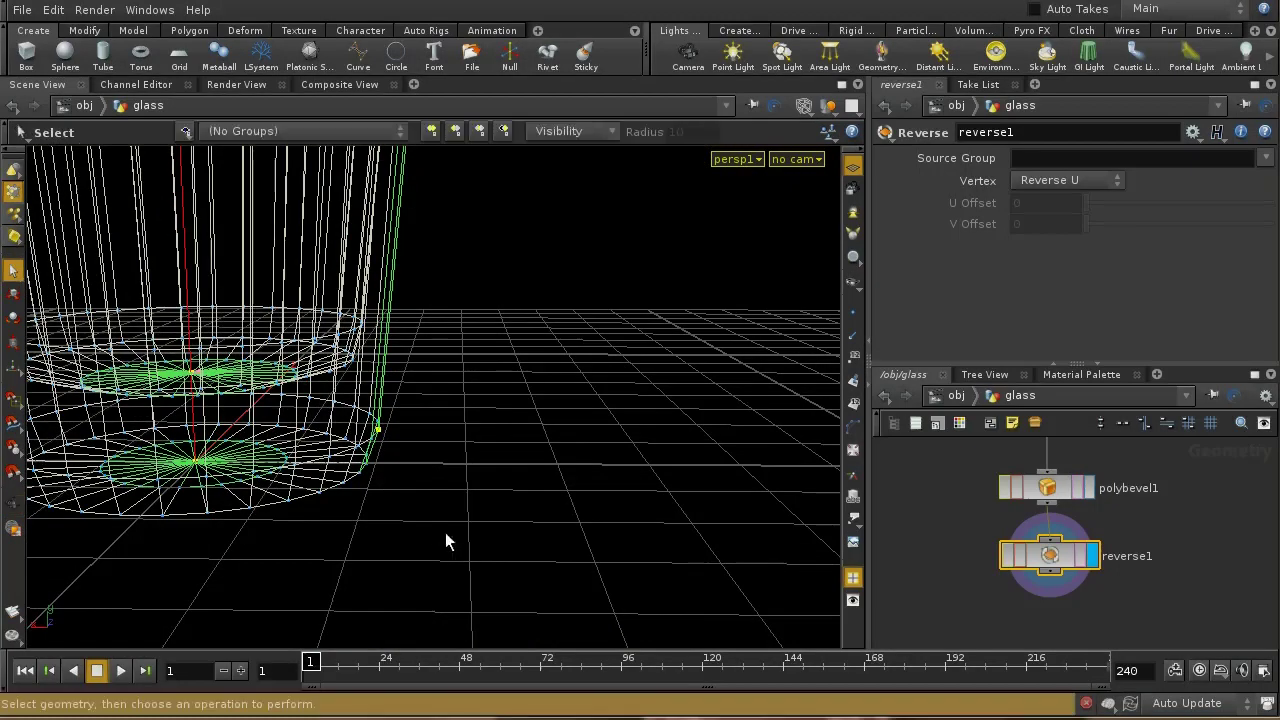
pyautogui.keyDown('shift'); pyautogui.click(367, 440); pyautogui.keyUp('shift')
pyautogui.click(405, 467)
pyautogui.press('Escape')
pyautogui.moveTo(391, 514); pyautogui.dragTo(420, 525)
pyautogui.press('s')
# Fuse the selected centre points with a consolidate distance of 0.001, and compare the point counts of reverse1 and fuse1.
pyautogui.press('Tab')
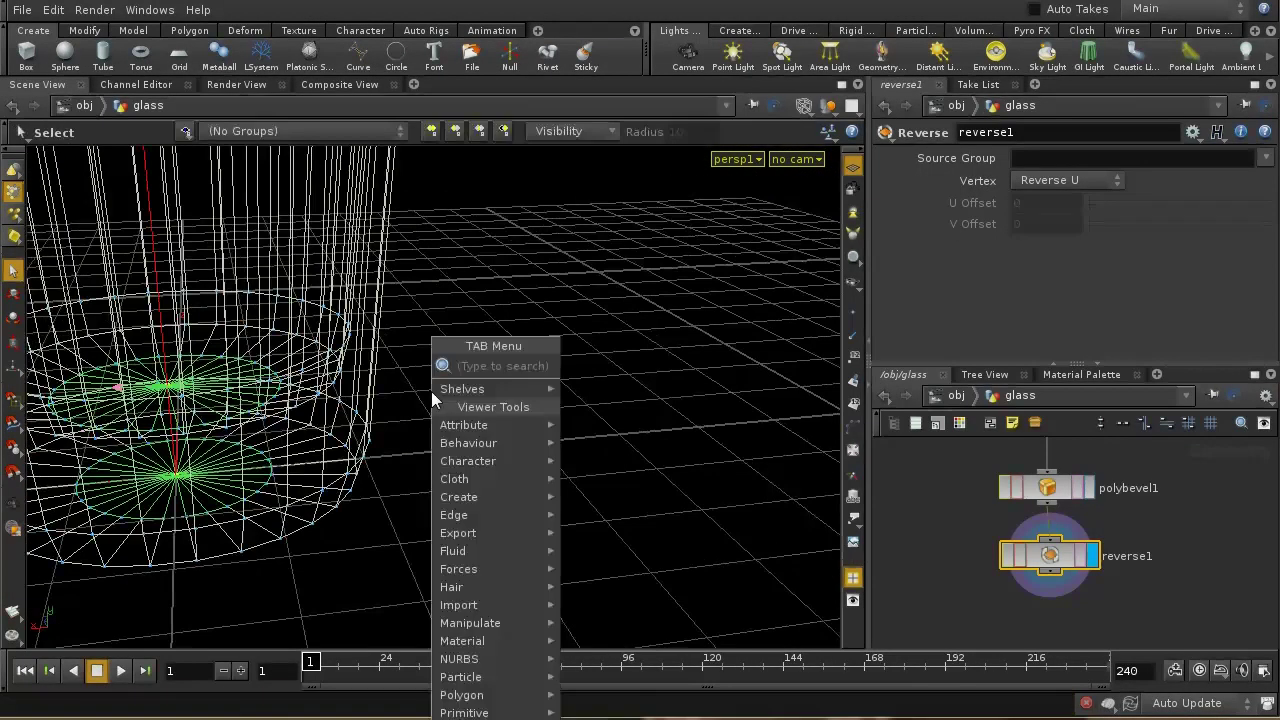
pyautogui.write('fu')
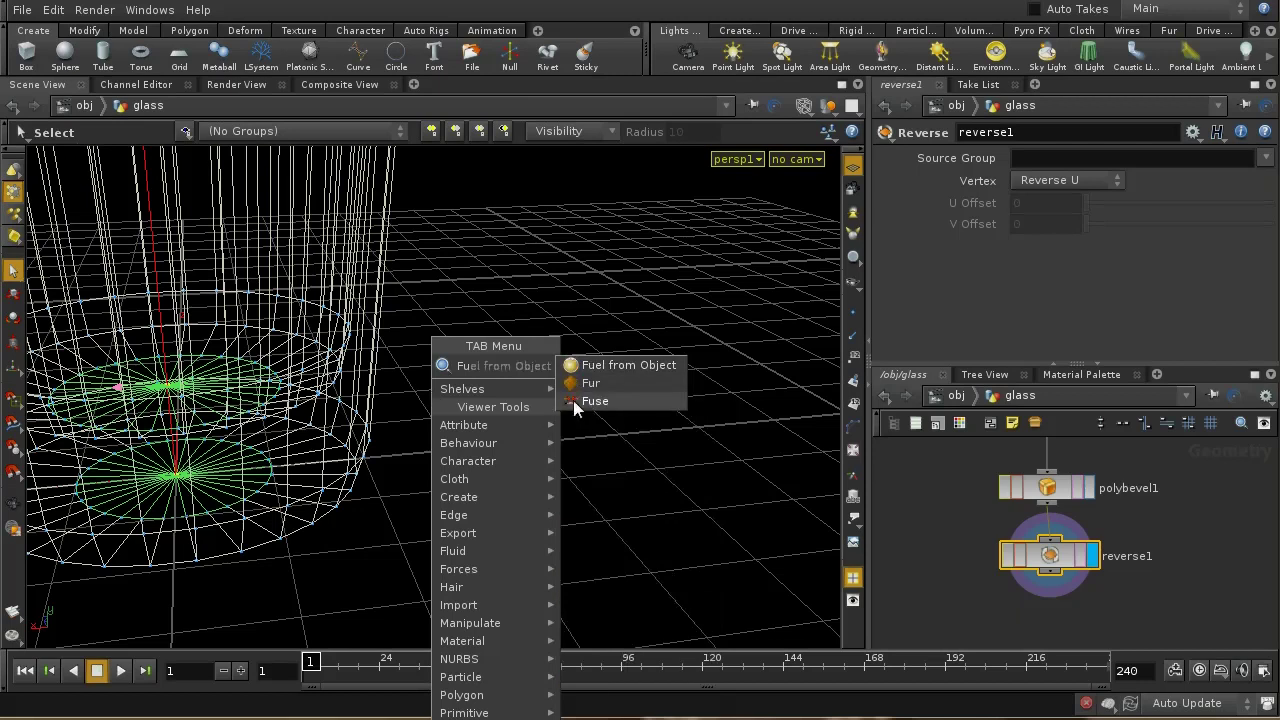
pyautogui.click(576, 403)
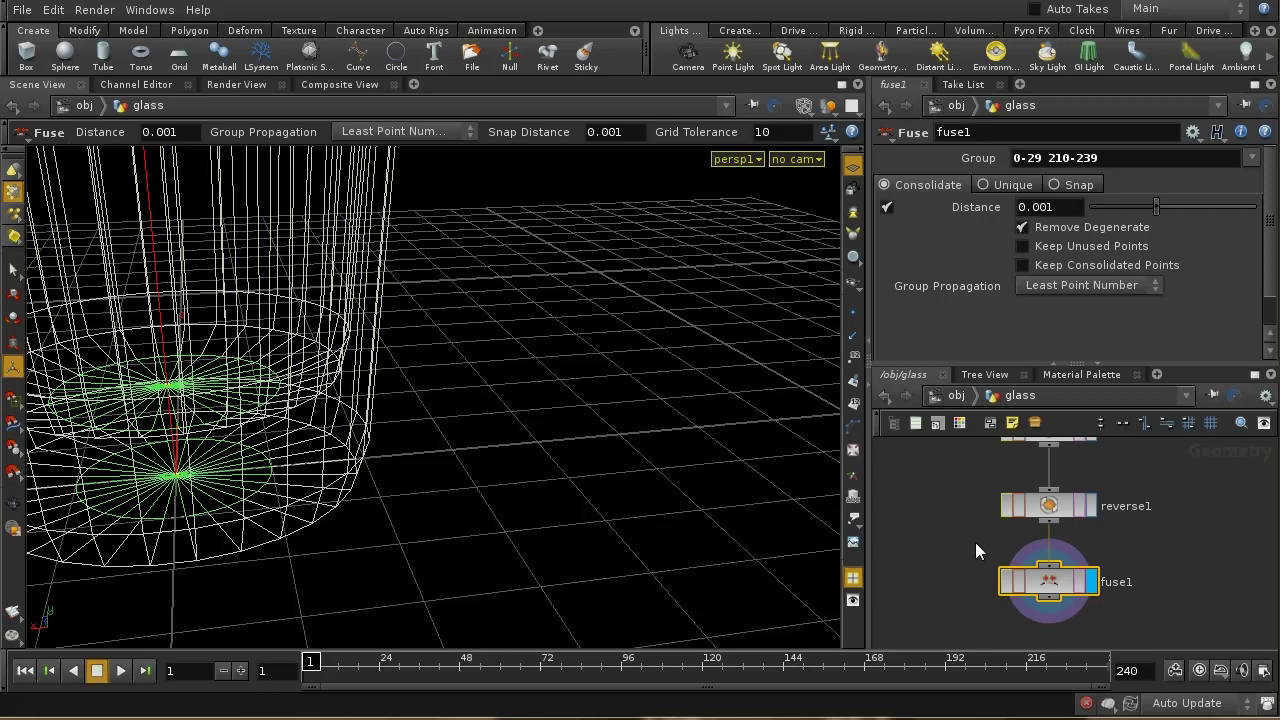
pyautogui.middleClick(1044, 510)
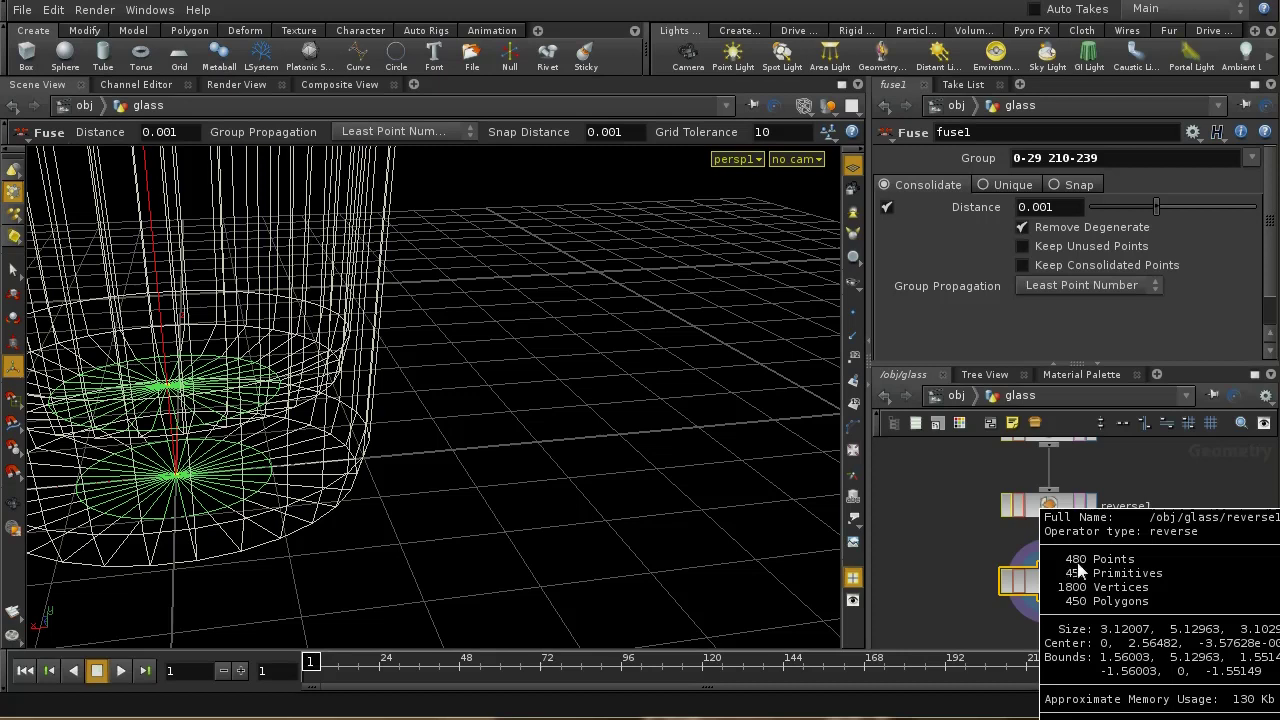
pyautogui.moveTo(1080, 570); pyautogui.dragTo(1085, 585, button='middle')
pyautogui.moveTo(1048, 508); pyautogui.dragTo(1091, 589, button='middle')
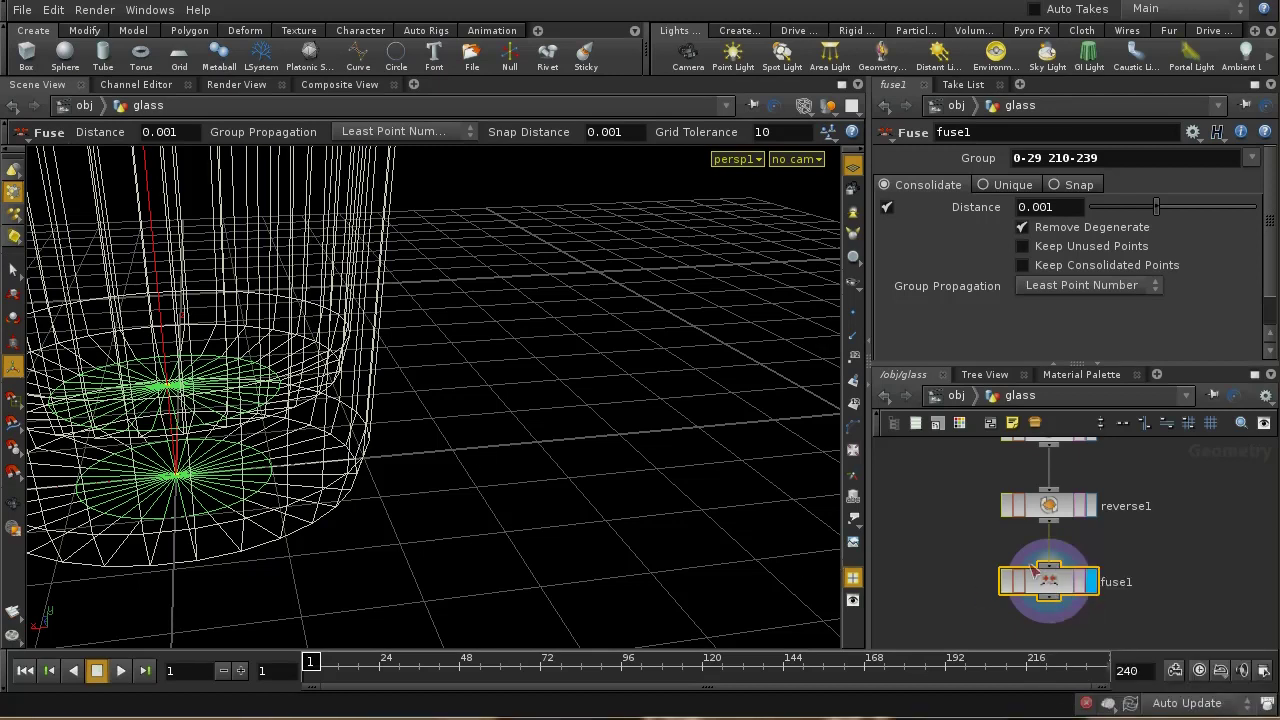
# Go up to the object level and hide the glass object in the viewport.
pyautogui.click(962, 393)
pyautogui.click(1152, 514)
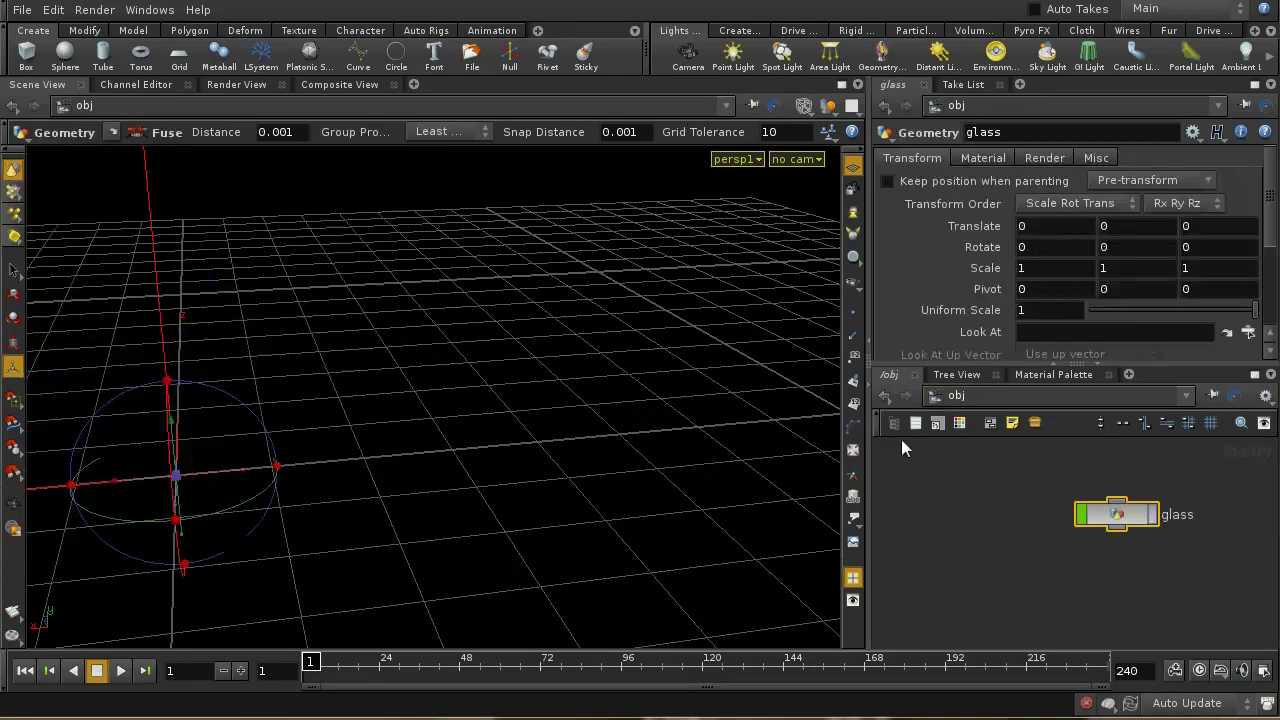
pyautogui.press('Escape')
pyautogui.moveTo(377, 279); pyautogui.dragTo(377, 410)
pyautogui.press('Return')
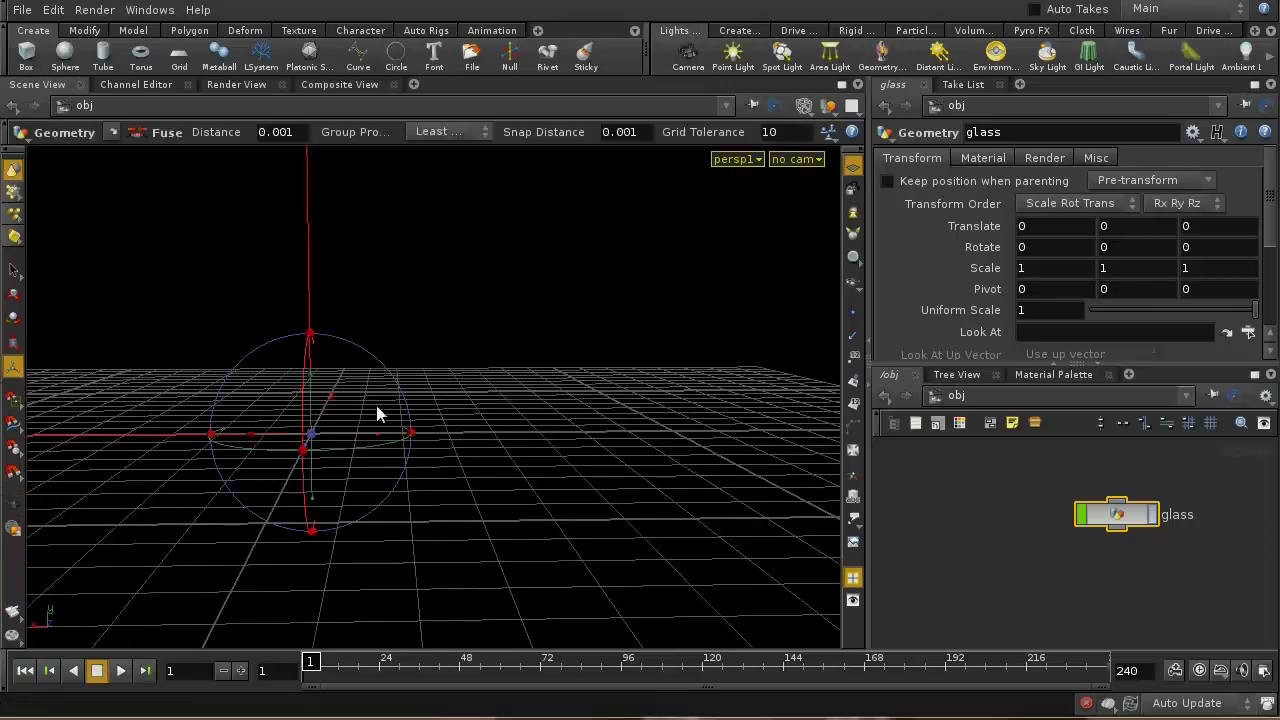
# Create a box at the origin, place its node below glass in the network, and enter it.
pyautogui.click(26, 55)
pyautogui.press('Return')
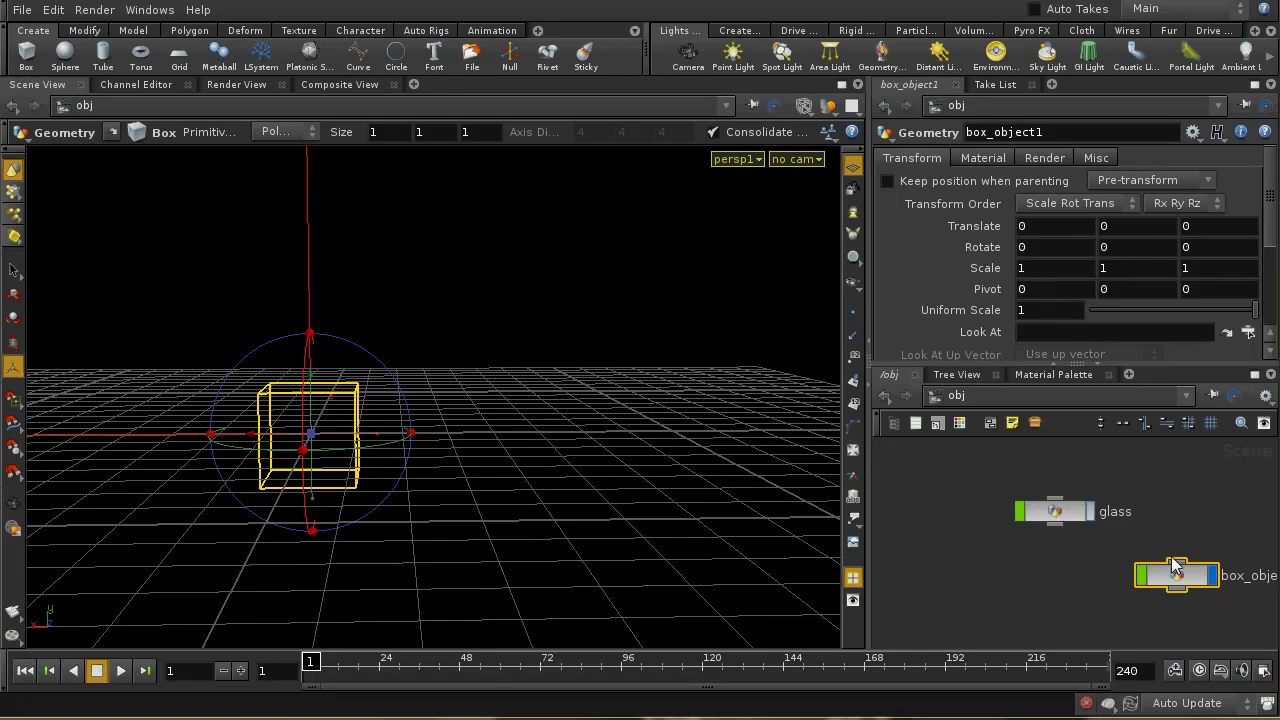
pyautogui.moveTo(1190, 580); pyautogui.dragTo(1071, 575)
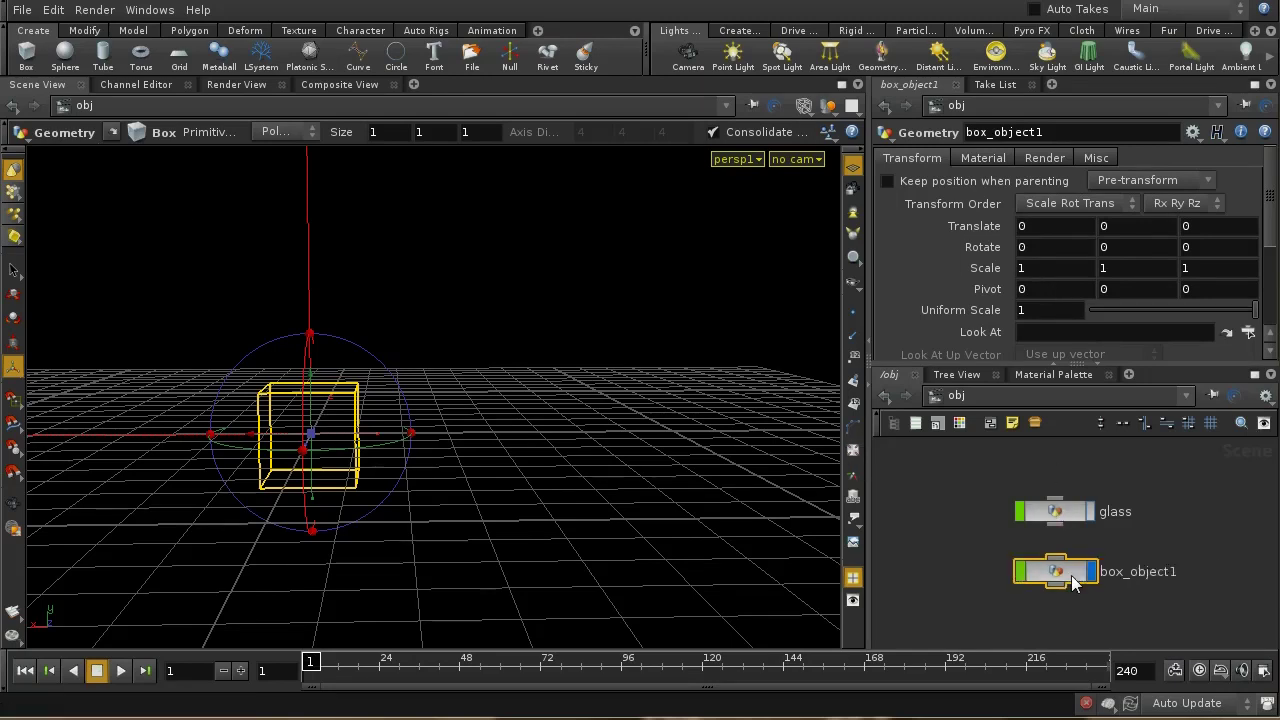
pyautogui.doubleClick(1071, 575)
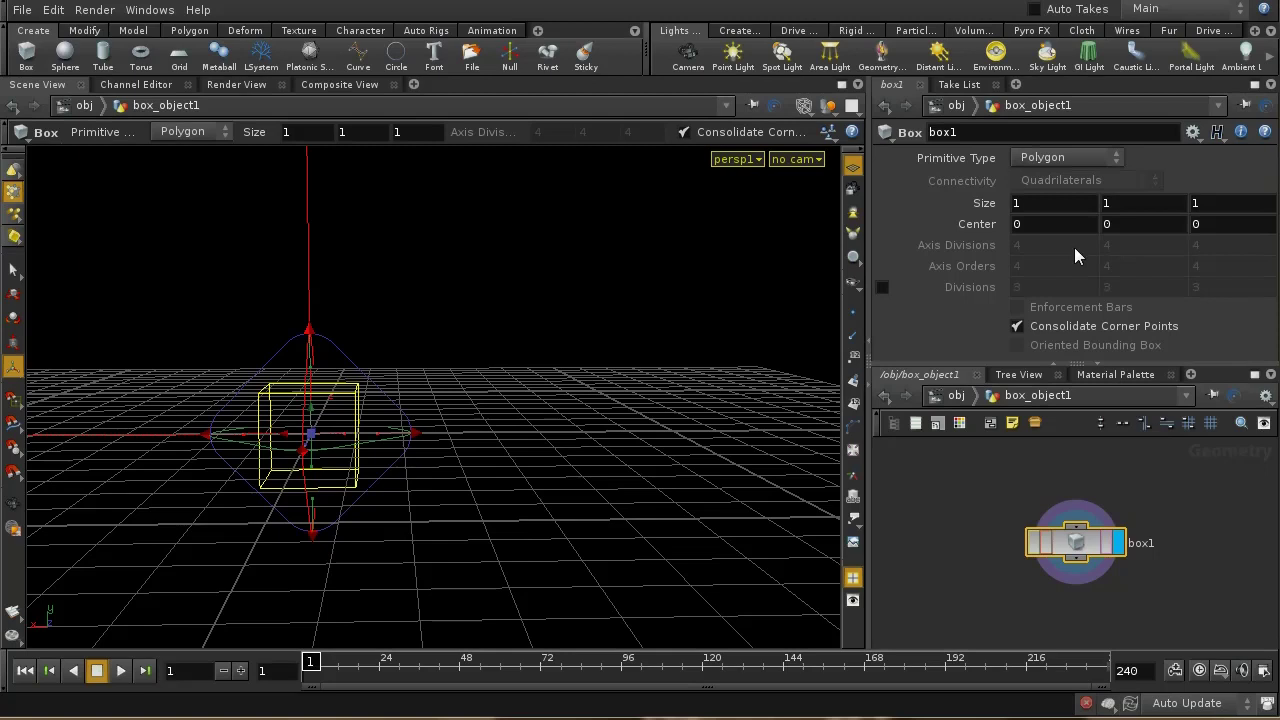
# Make the box a Polygon Mesh with 5 divisions on every axis, and stretch it to about 2.39 along X.
pyautogui.click(1062, 159)
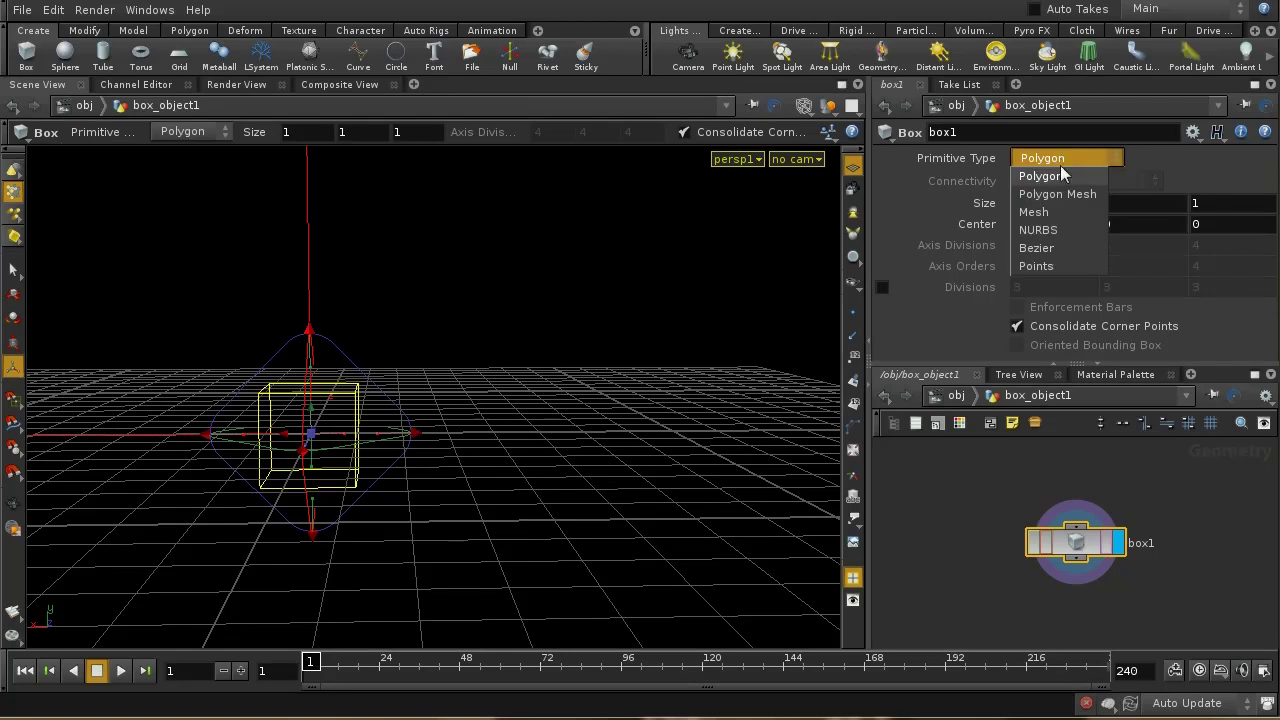
pyautogui.click(1067, 197)
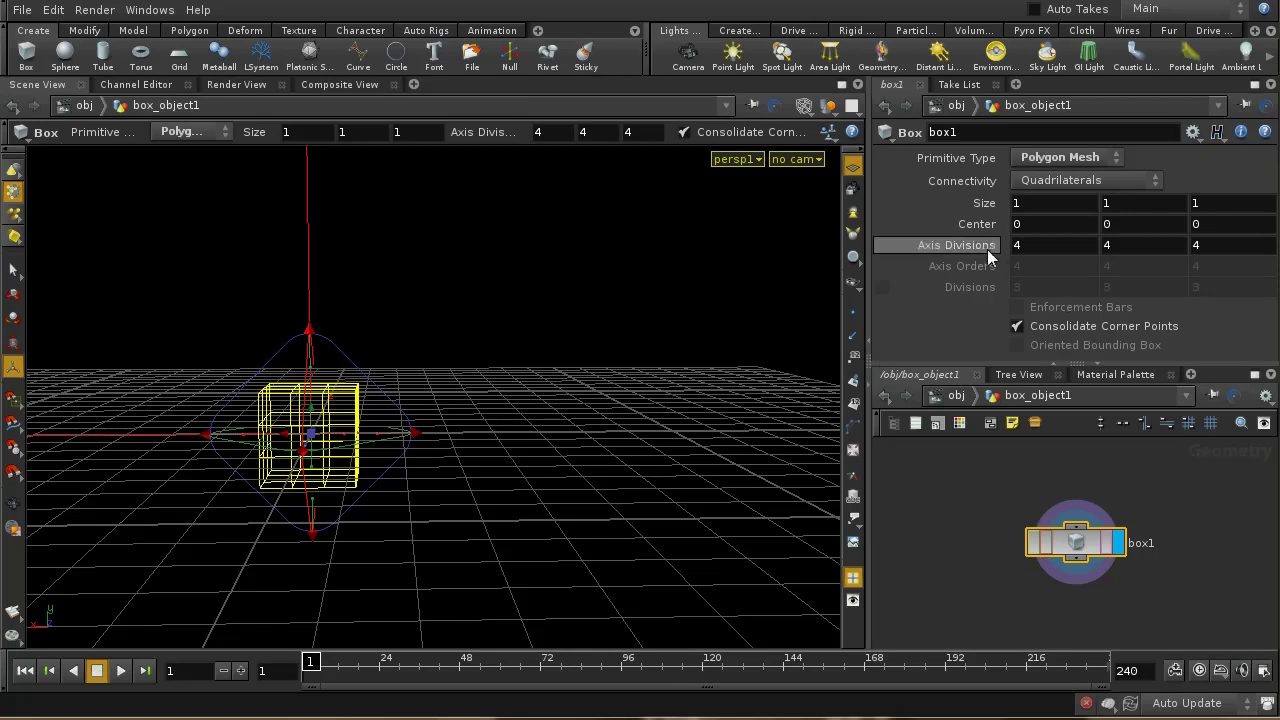
pyautogui.moveTo(976, 249); pyautogui.dragTo(1009, 261, button='middle')
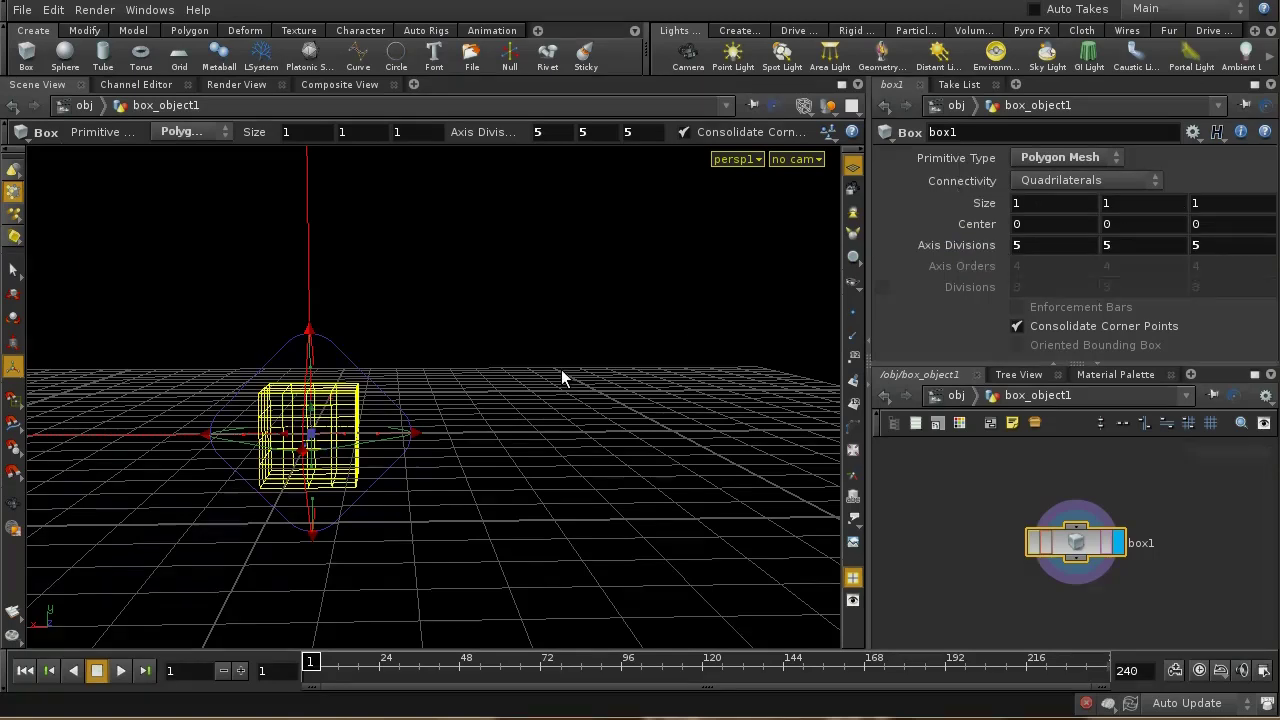
pyautogui.moveTo(563, 377); pyautogui.dragTo(561, 424)
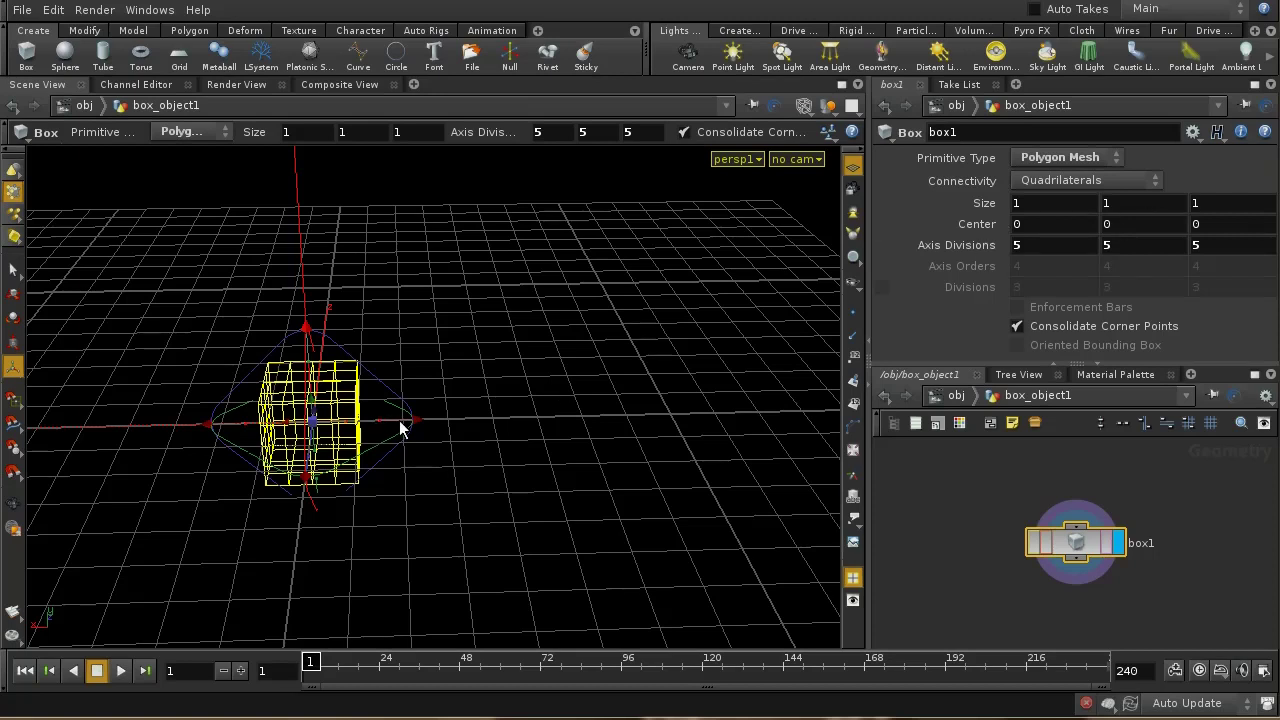
pyautogui.moveTo(397, 421); pyautogui.dragTo(514, 436)
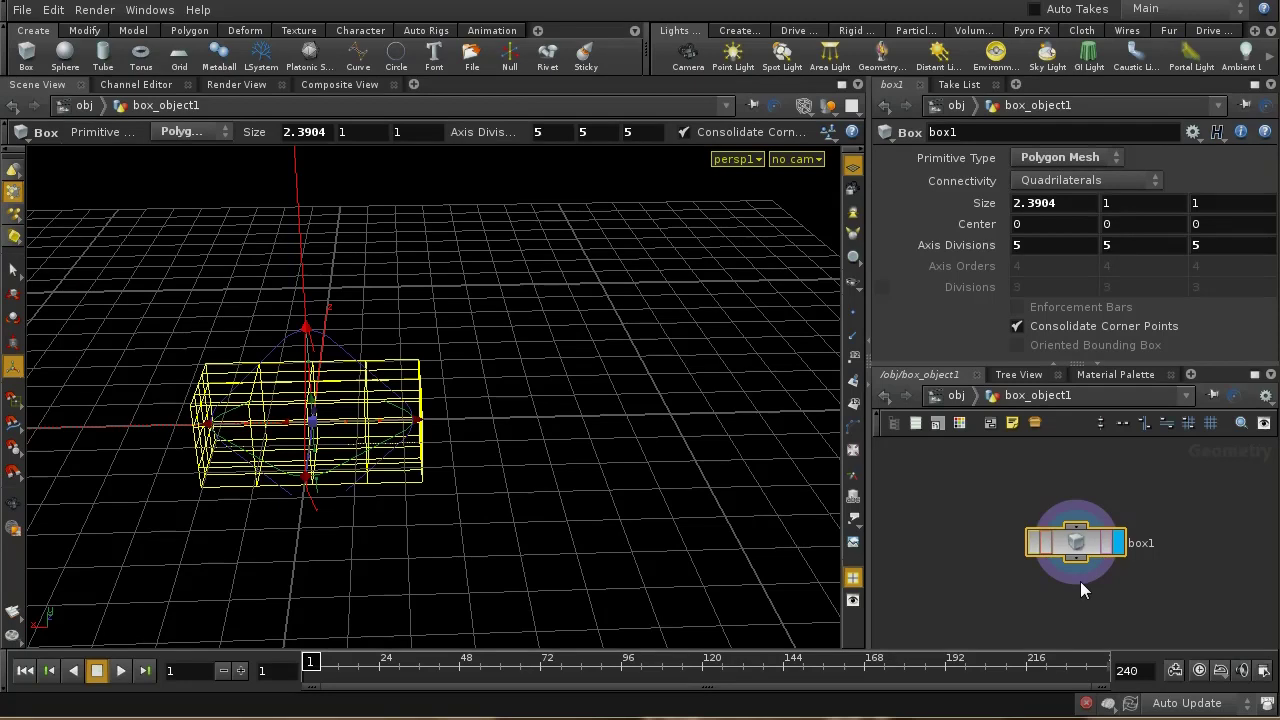
pyautogui.moveTo(1082, 560); pyautogui.dragTo(1075, 502)
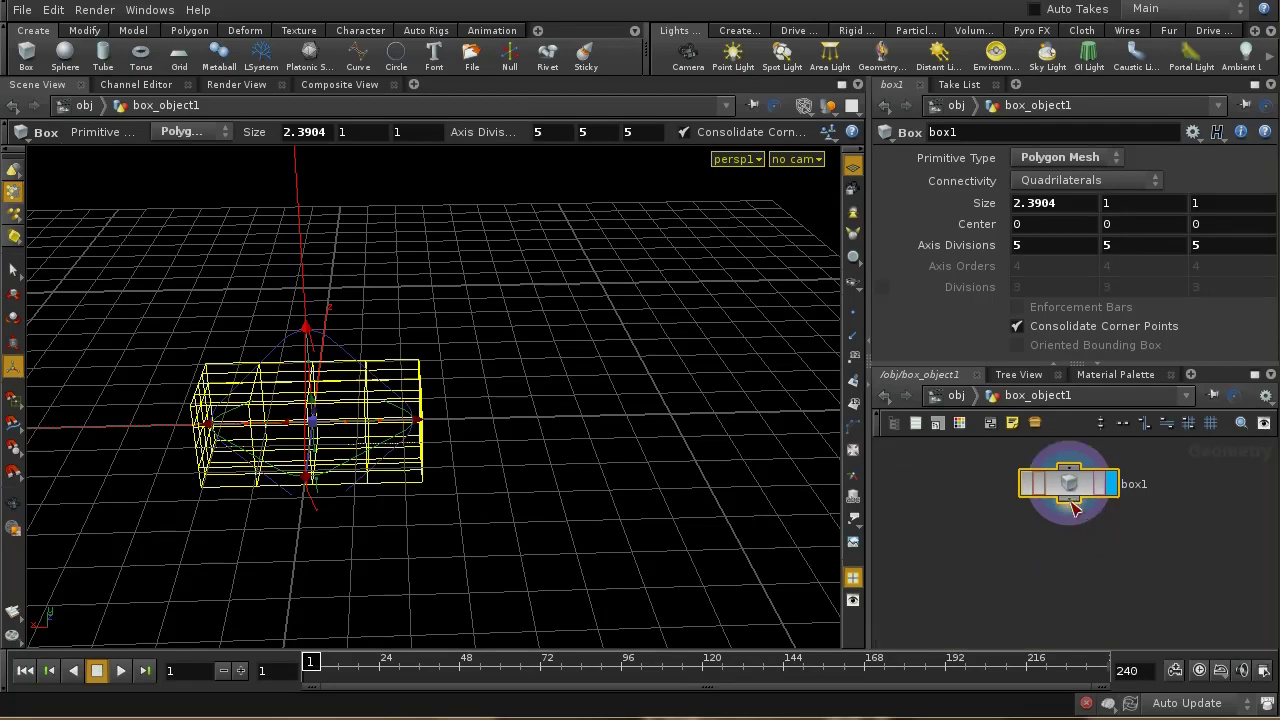
pyautogui.press('Tab')
pyautogui.write('Dissolve')
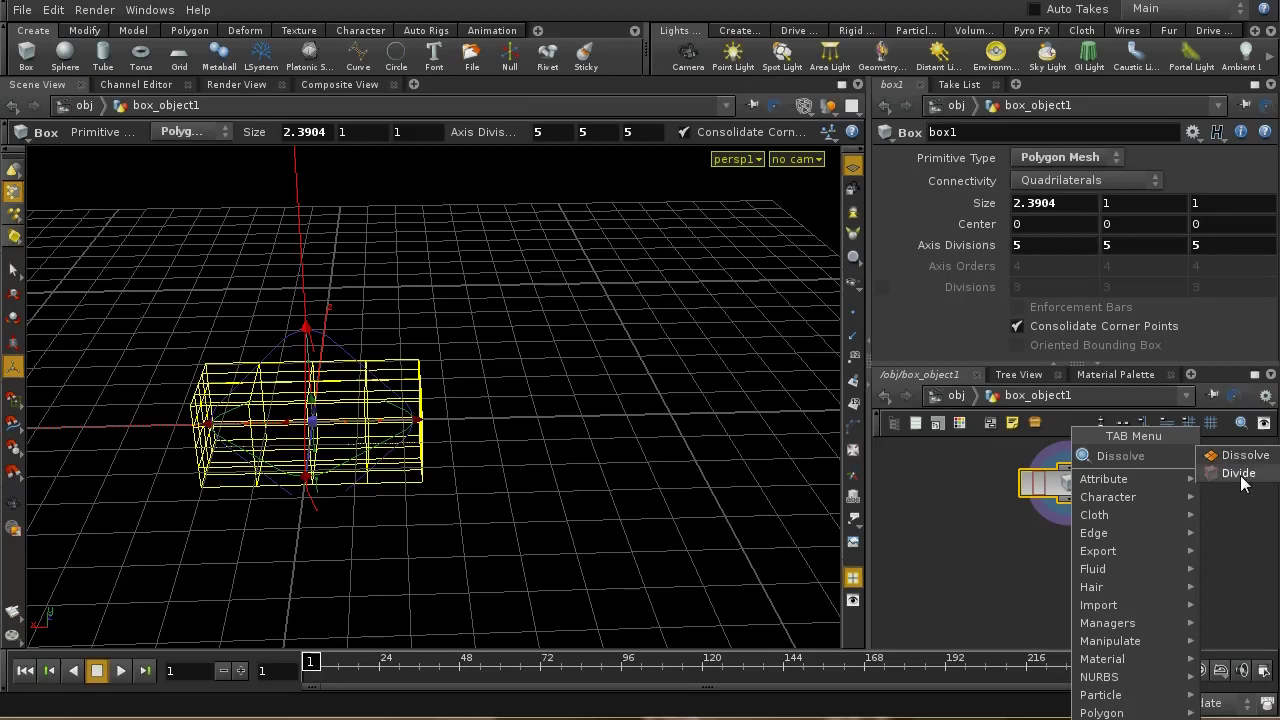
pyautogui.click(1238, 474)
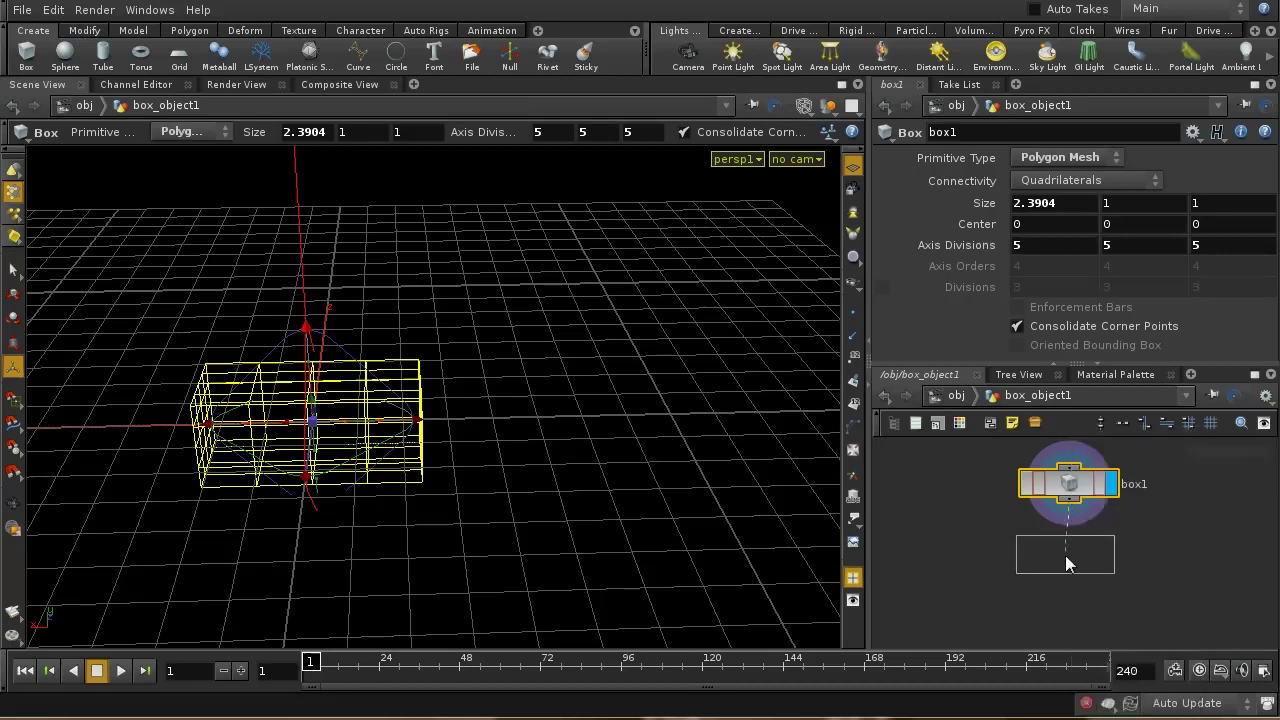
pyautogui.click(1072, 558)
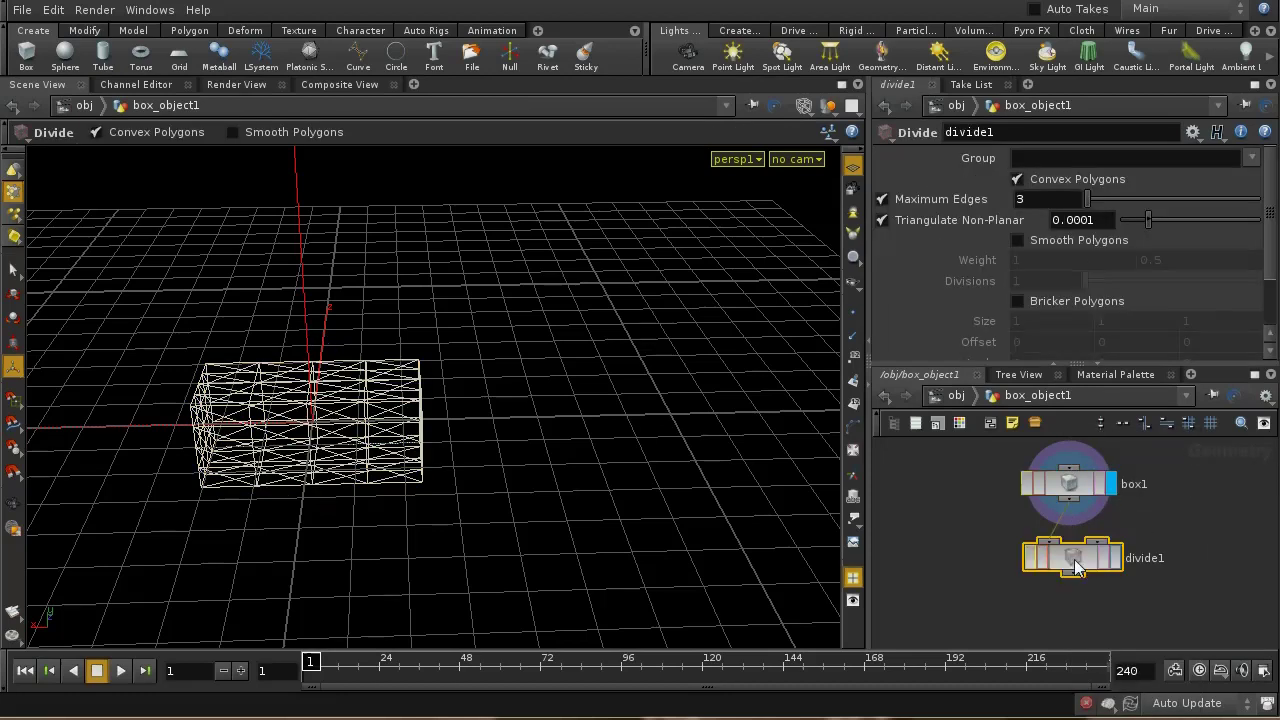
pyautogui.press('Delete')
# Append a Subdivide node with depth 1 after box1, make it the displayed node, and inspect the rounded box.
pyautogui.press('Tab')
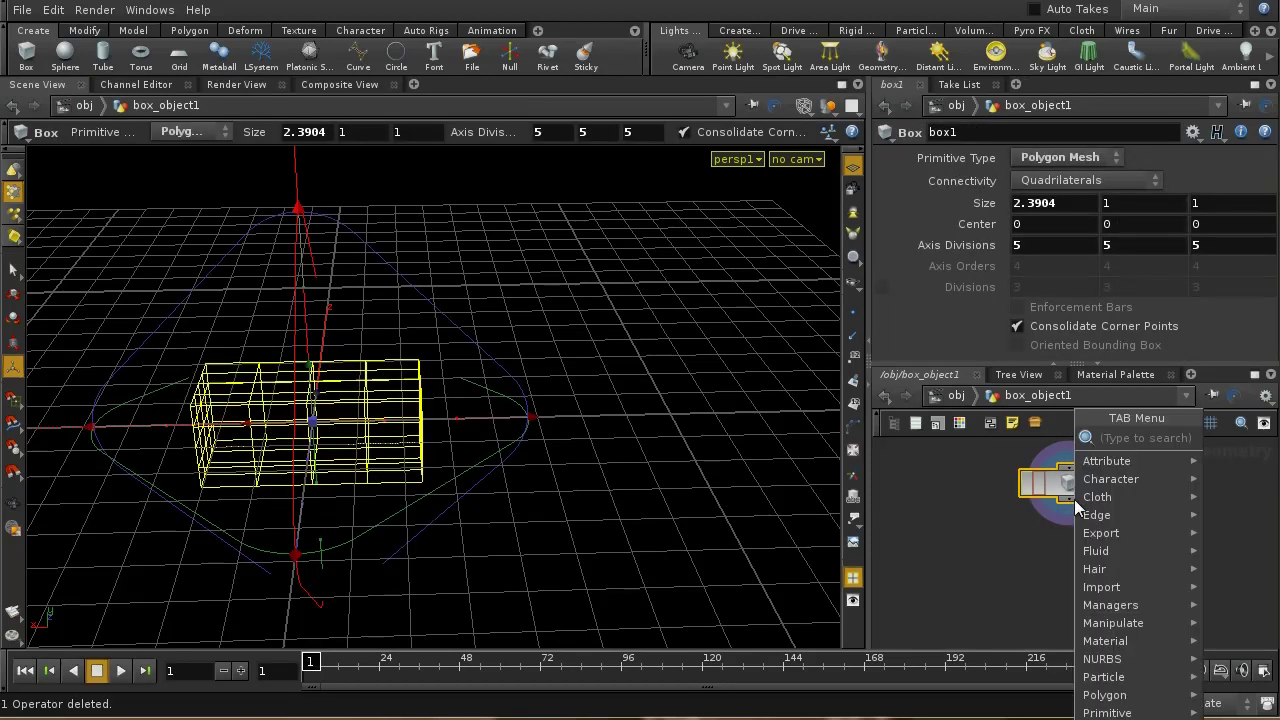
pyautogui.write('Subdivide')
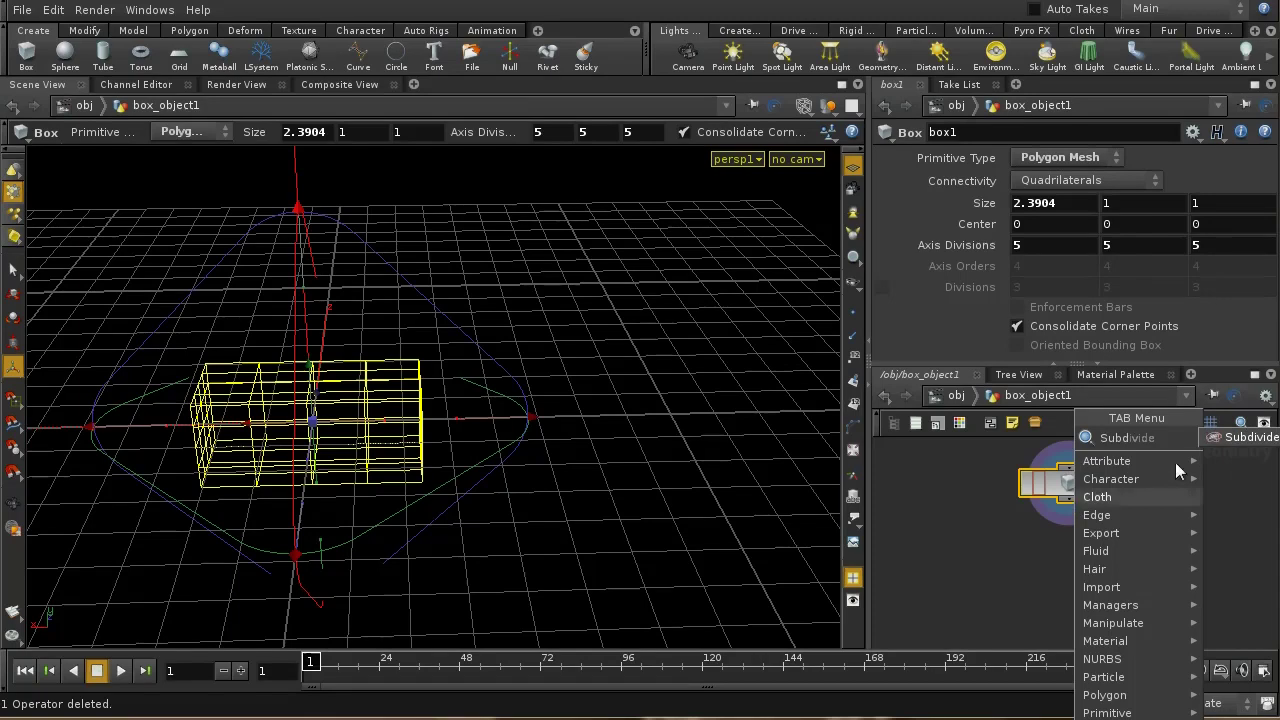
pyautogui.click(1240, 440)
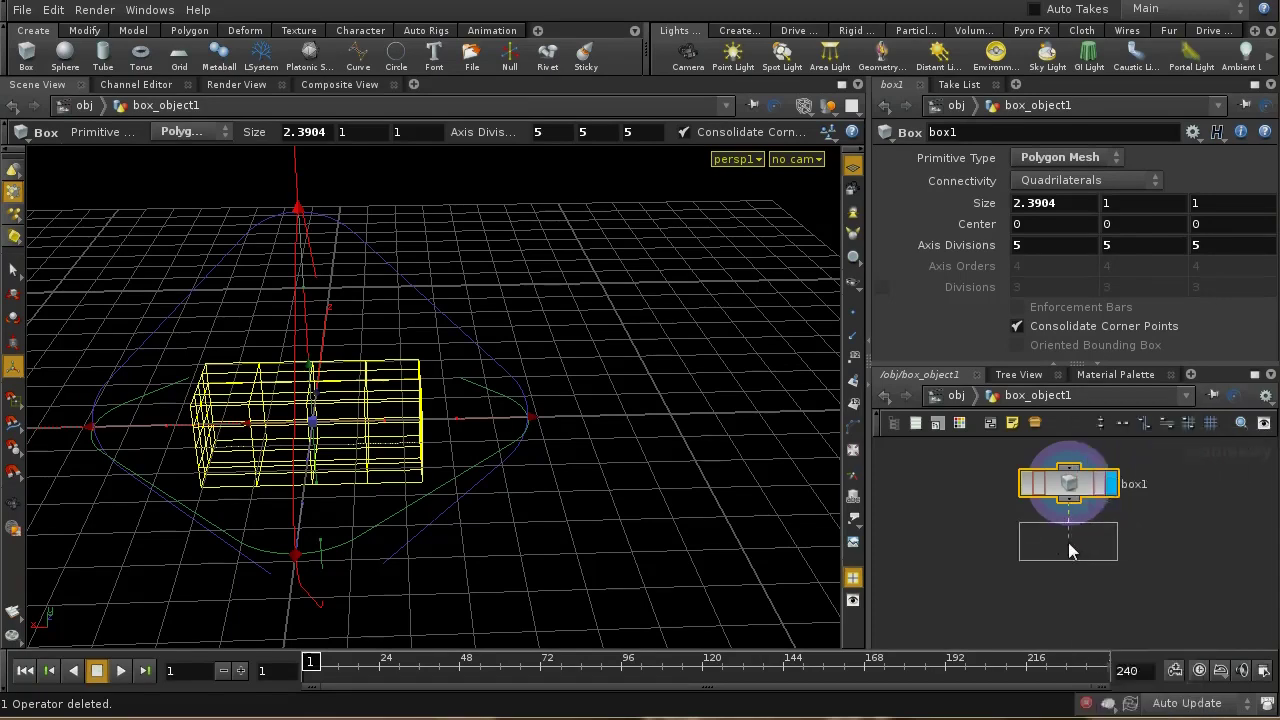
pyautogui.click(1069, 550)
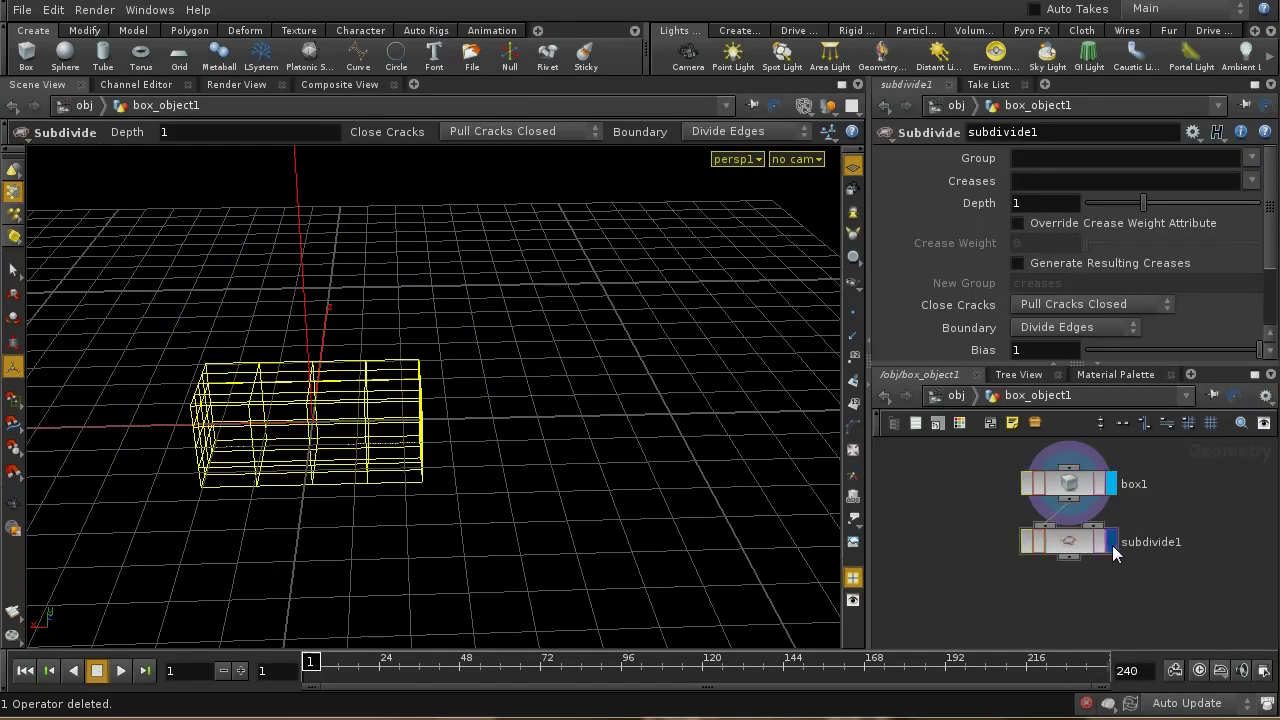
pyautogui.click(1112, 545)
pyautogui.press('Escape')
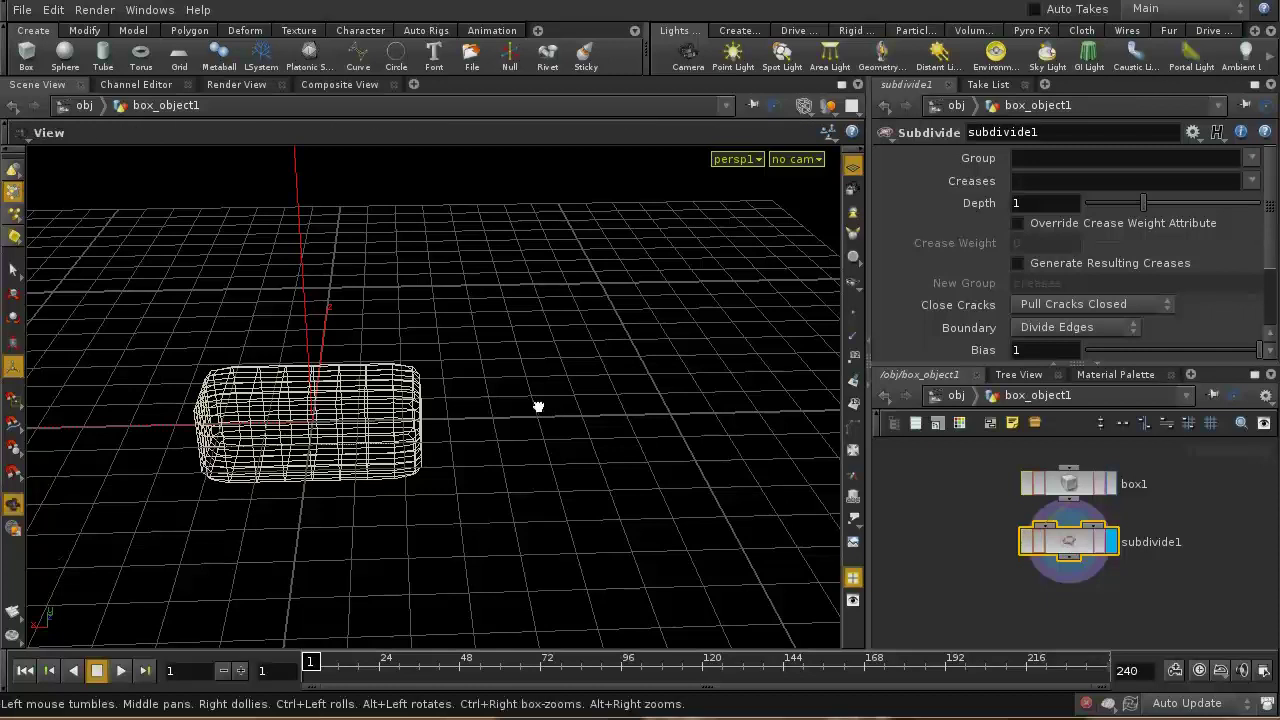
pyautogui.moveTo(537, 406)
pyautogui.mouseDown()
pyautogui.moveTo(551, 331)
pyautogui.moveTo(537, 414)
pyautogui.moveTo(441, 409)
pyautogui.moveTo(571, 446)
pyautogui.moveTo(614, 417)
pyautogui.moveTo(432, 485)
pyautogui.moveTo(514, 406)
pyautogui.mouseUp()
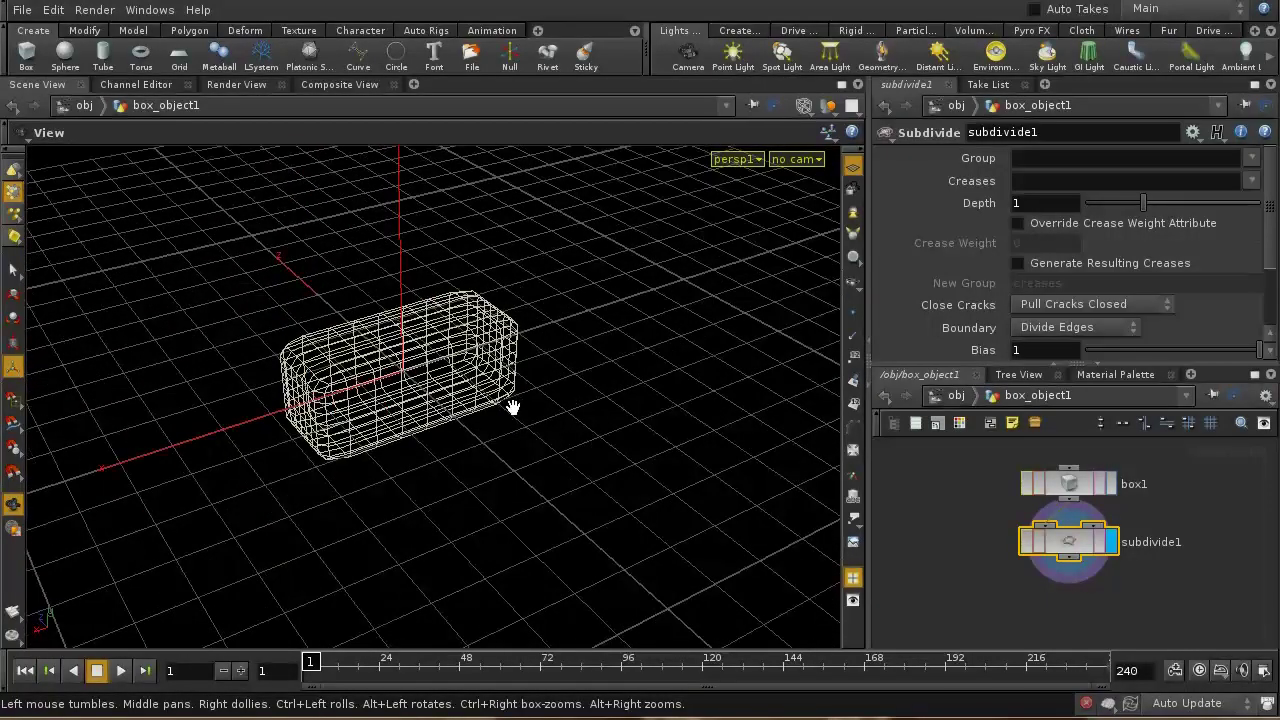
pyautogui.press('Return')
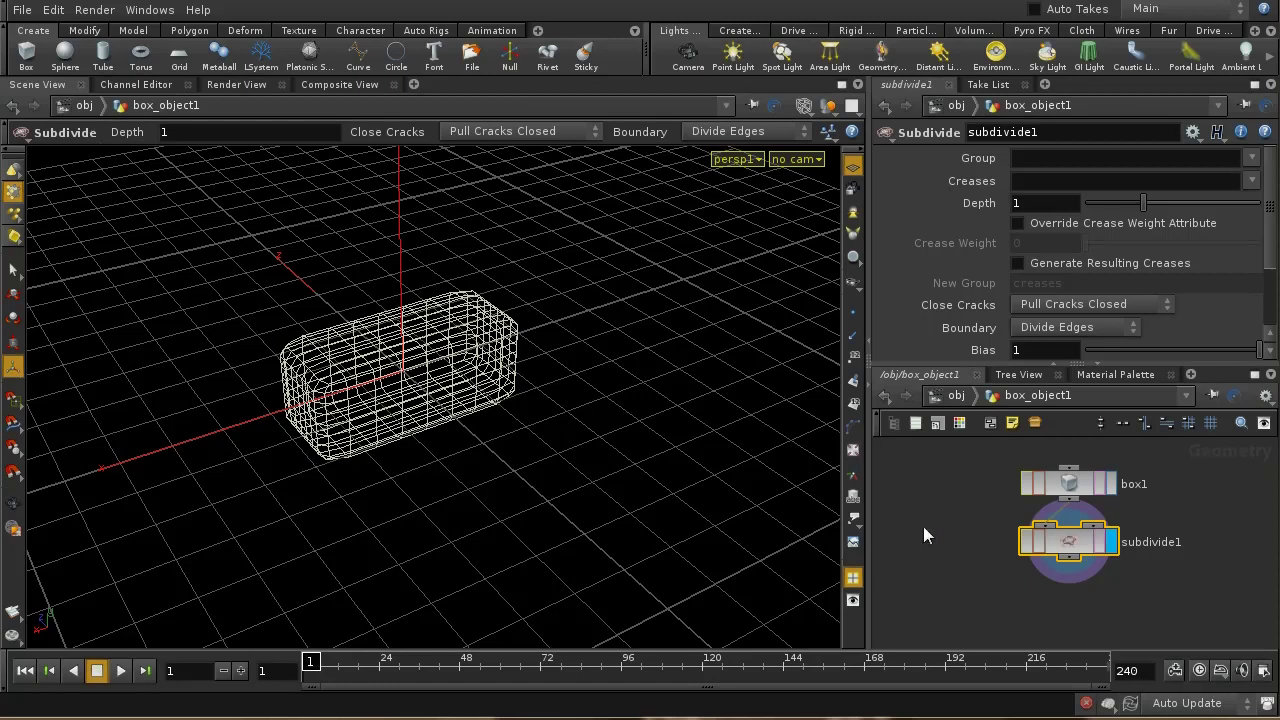
# Append a Sculpt node after subdivide1.
pyautogui.moveTo(1018, 573); pyautogui.dragTo(1094, 537, button='middle')
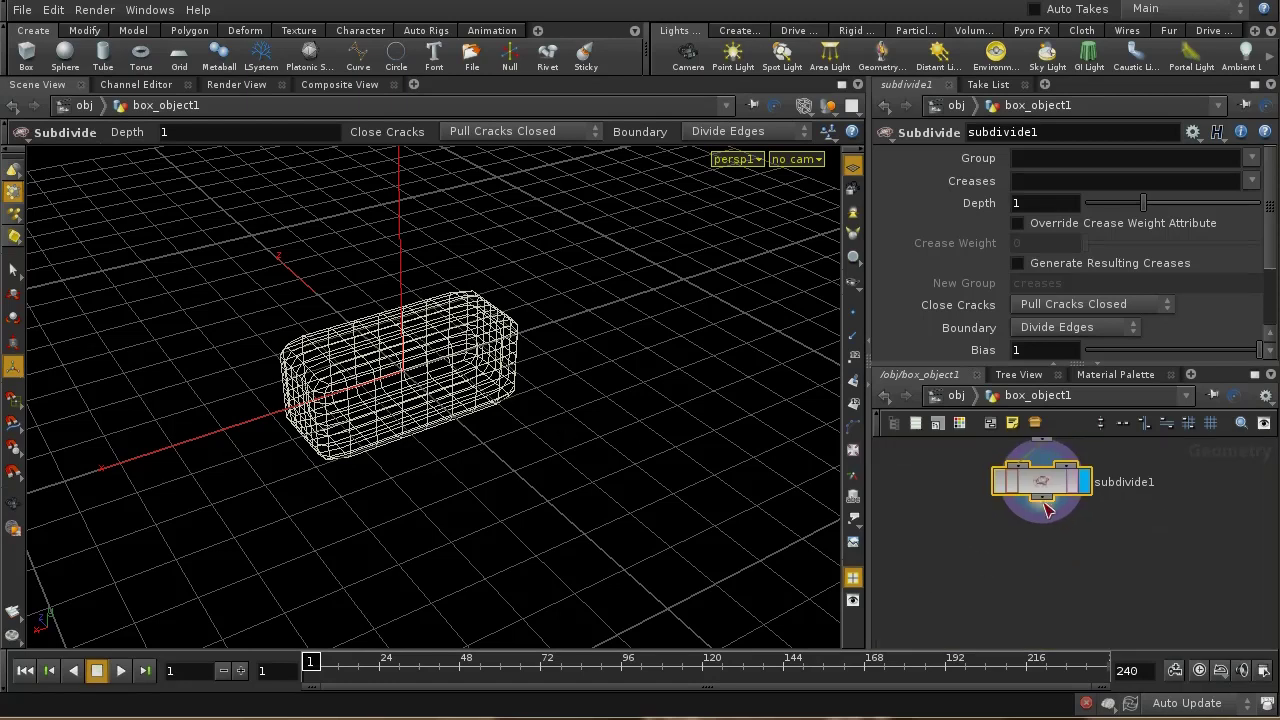
pyautogui.press('Tab')
pyautogui.write('Sculpt')
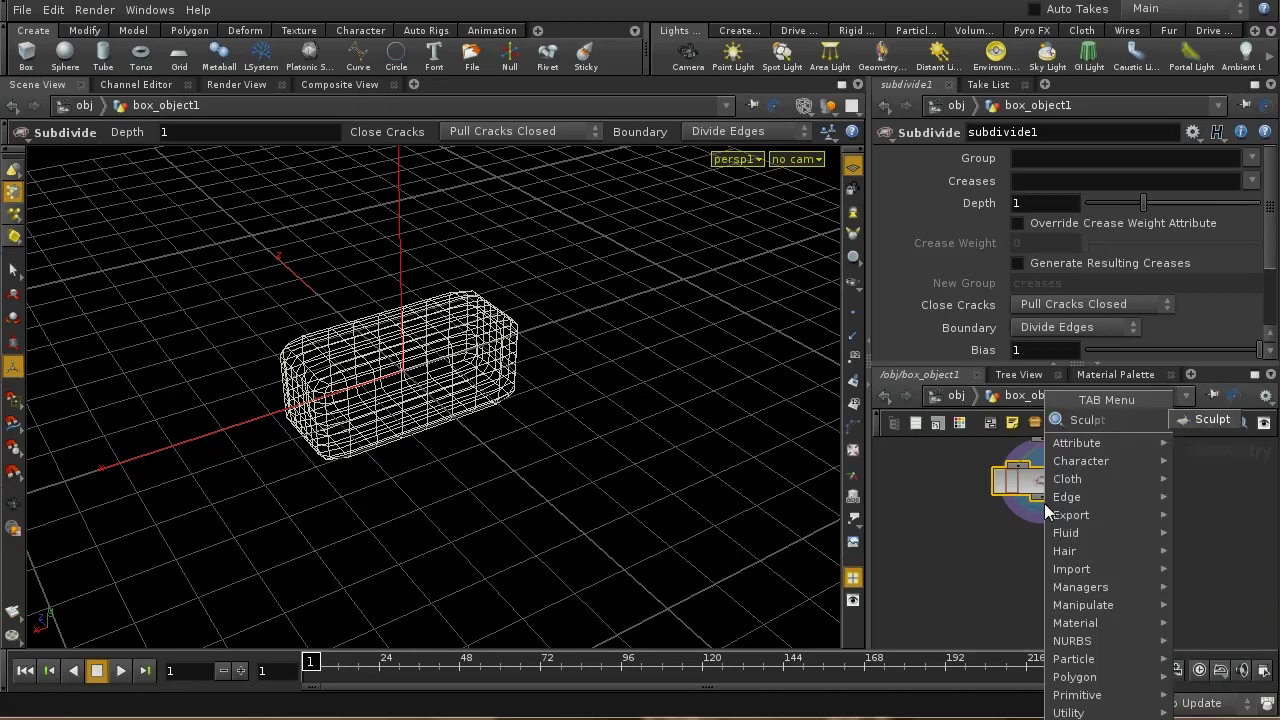
pyautogui.click(1210, 421)
pyautogui.click(1046, 548)
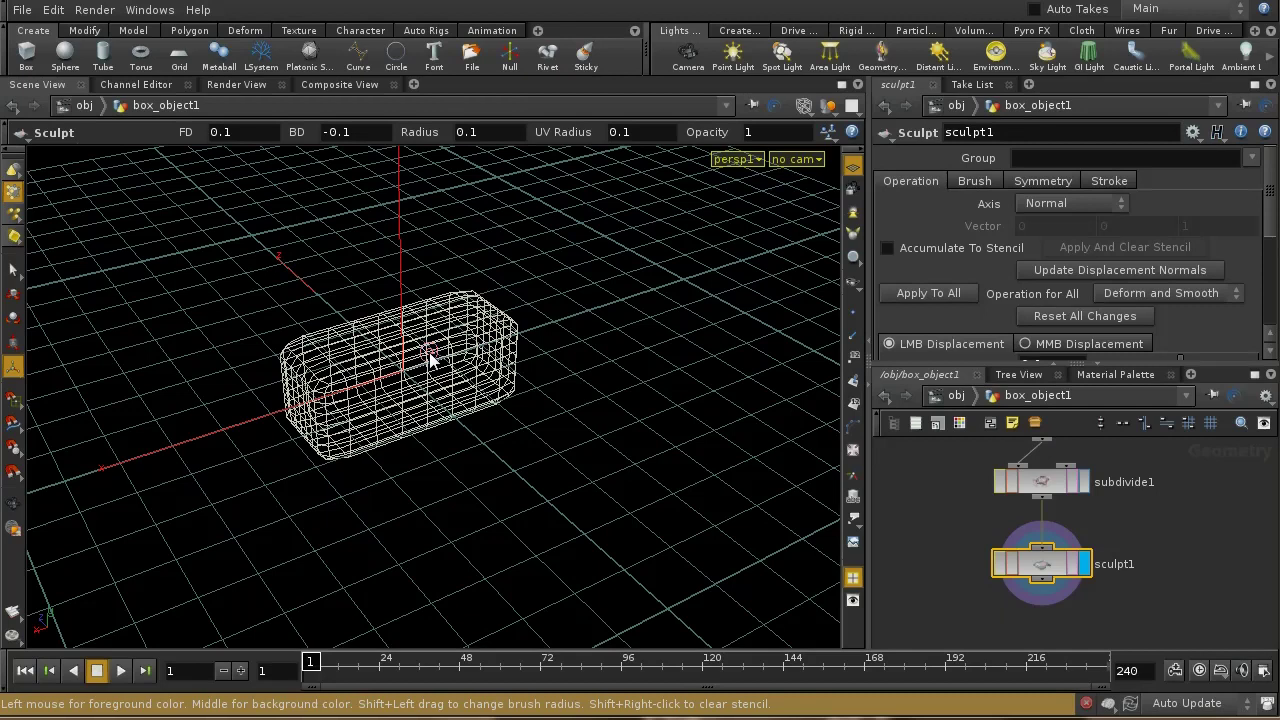
# Enlarge the sculpt brush radius to about 0.44, raise a bulge at the box's far end, and carve a dent along its top.
pyautogui.moveTo(430, 360)
pyautogui.keyDown('shift'); pyautogui.mouseDown()
pyautogui.moveTo(528, 406)
pyautogui.moveTo(586, 463)
pyautogui.moveTo(748, 491)
pyautogui.moveTo(716, 500)
pyautogui.mouseUp(); pyautogui.keyUp('shift')
pyautogui.moveTo(490, 333)
pyautogui.mouseDown()
pyautogui.moveTo(420, 346)
pyautogui.moveTo(403, 363)
pyautogui.moveTo(474, 343)
pyautogui.moveTo(494, 374)
pyautogui.mouseUp()
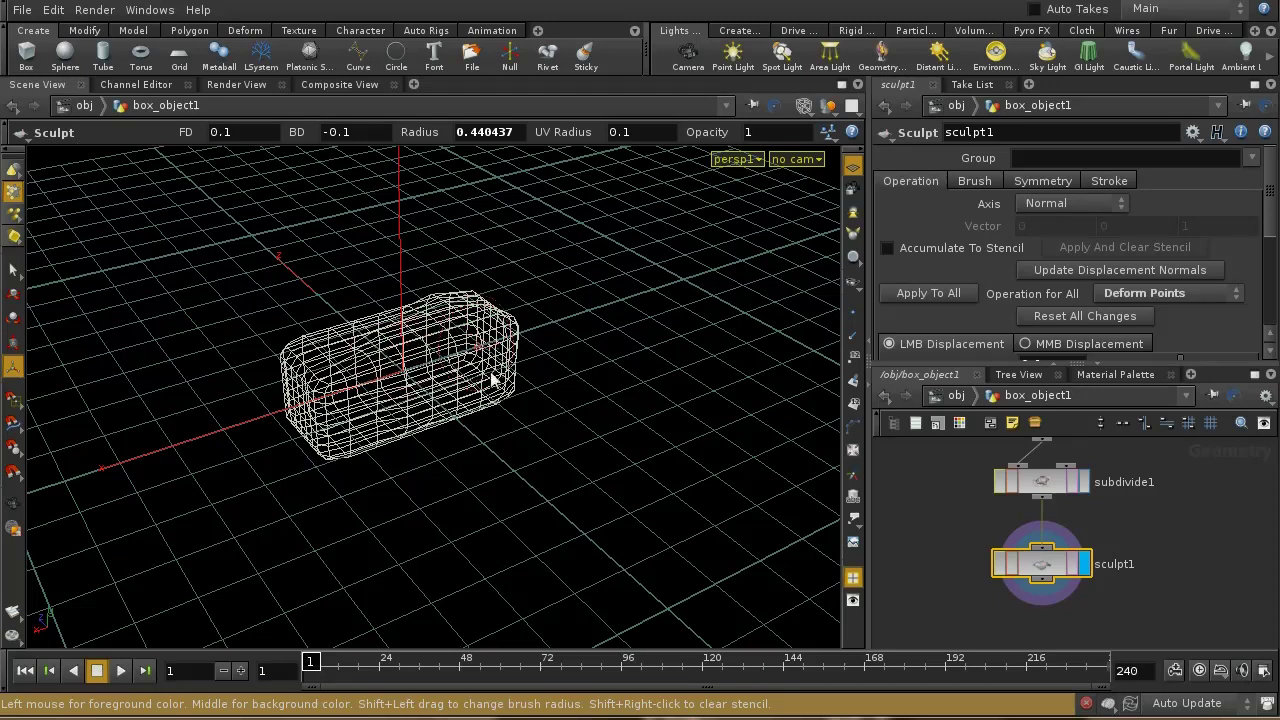
pyautogui.rightClick(383, 340)
pyautogui.press('Escape')
pyautogui.moveTo(383, 340)
pyautogui.mouseDown(button='middle')
pyautogui.moveTo(371, 351)
pyautogui.moveTo(417, 349)
pyautogui.moveTo(390, 368)
pyautogui.moveTo(300, 372)
pyautogui.mouseUp(button='middle')
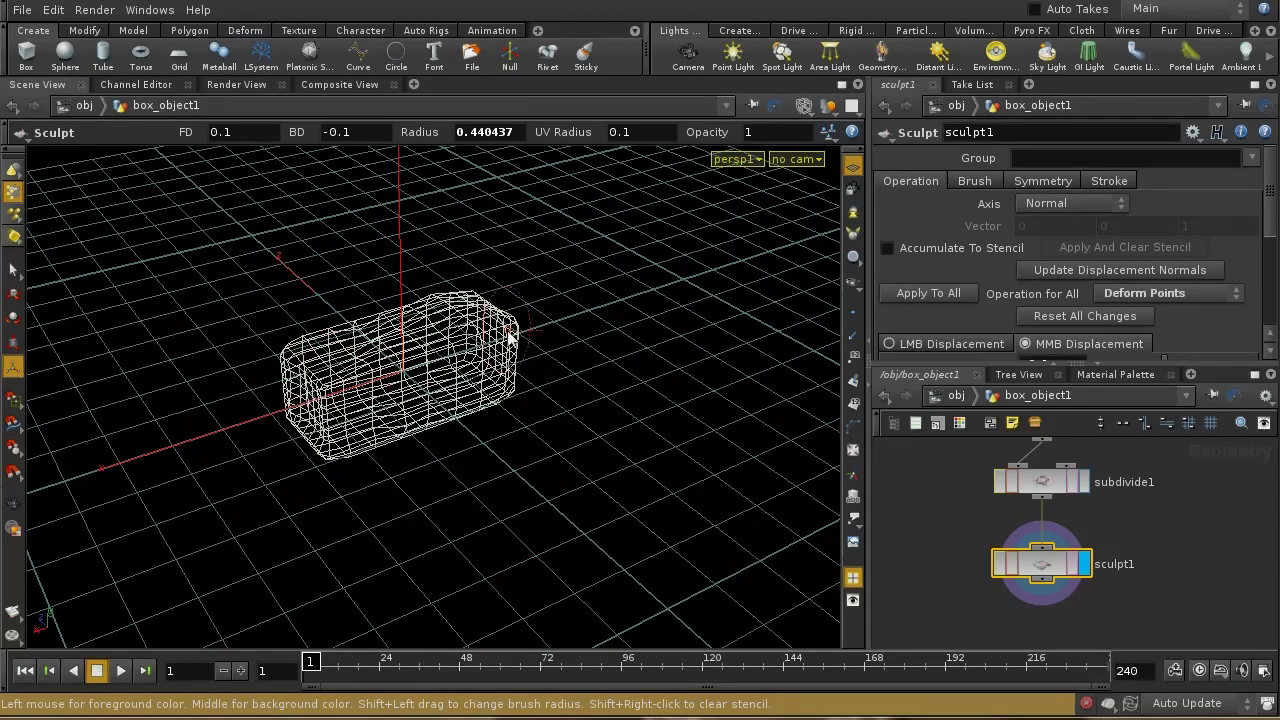
# Sculpt dents into the box's end and along its long sides with the 0.44 radius brush.
pyautogui.moveTo(516, 340); pyautogui.dragTo(499, 343, button='middle')
pyautogui.press('Escape')
pyautogui.moveTo(551, 455)
pyautogui.mouseDown()
pyautogui.moveTo(557, 325)
pyautogui.moveTo(443, 409)
pyautogui.mouseUp()
pyautogui.press('Return')
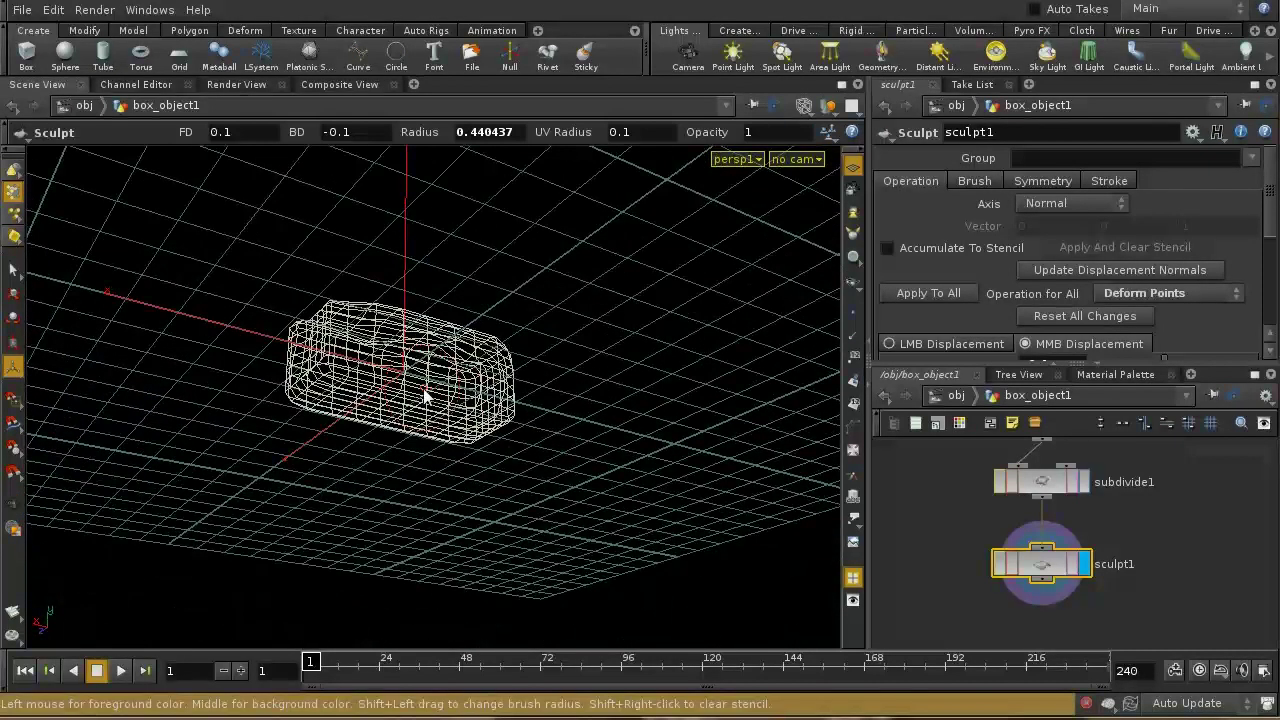
pyautogui.moveTo(389, 388)
pyautogui.mouseDown(button='middle')
pyautogui.moveTo(429, 377)
pyautogui.moveTo(443, 403)
pyautogui.moveTo(477, 417)
pyautogui.moveTo(435, 392)
pyautogui.mouseUp(button='middle')
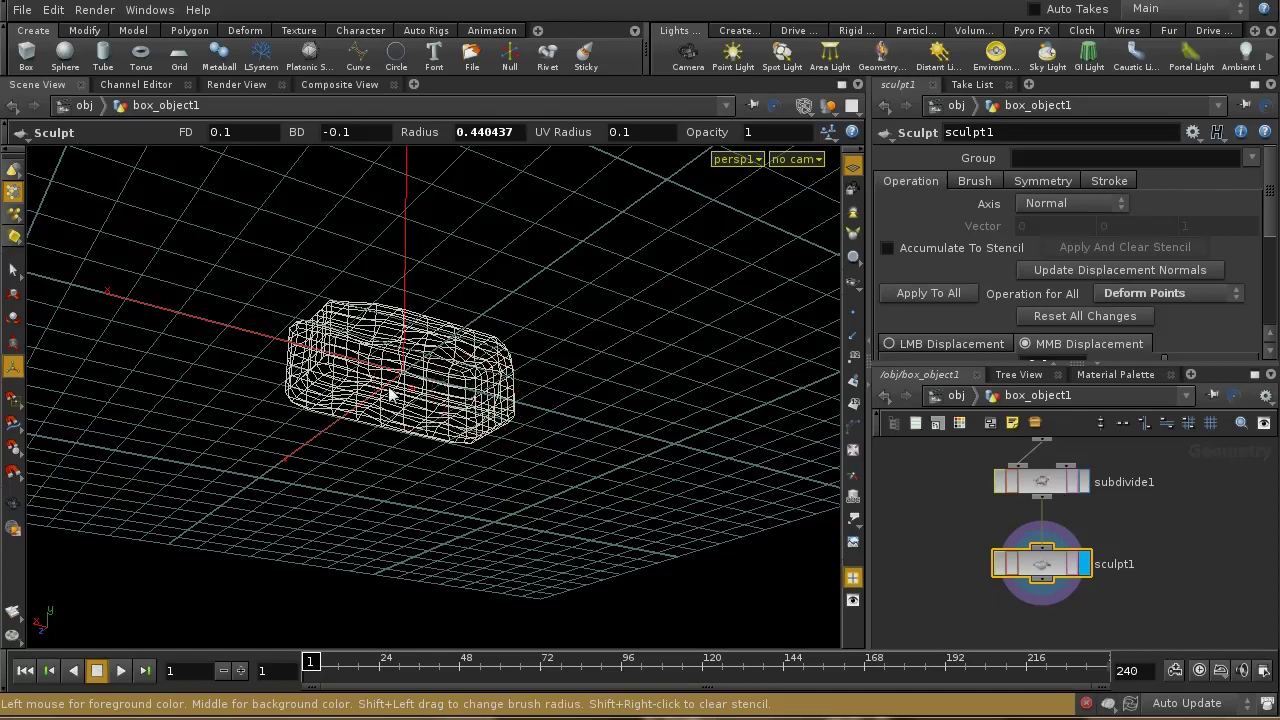
pyautogui.moveTo(325, 365); pyautogui.dragTo(335, 372, button='middle')
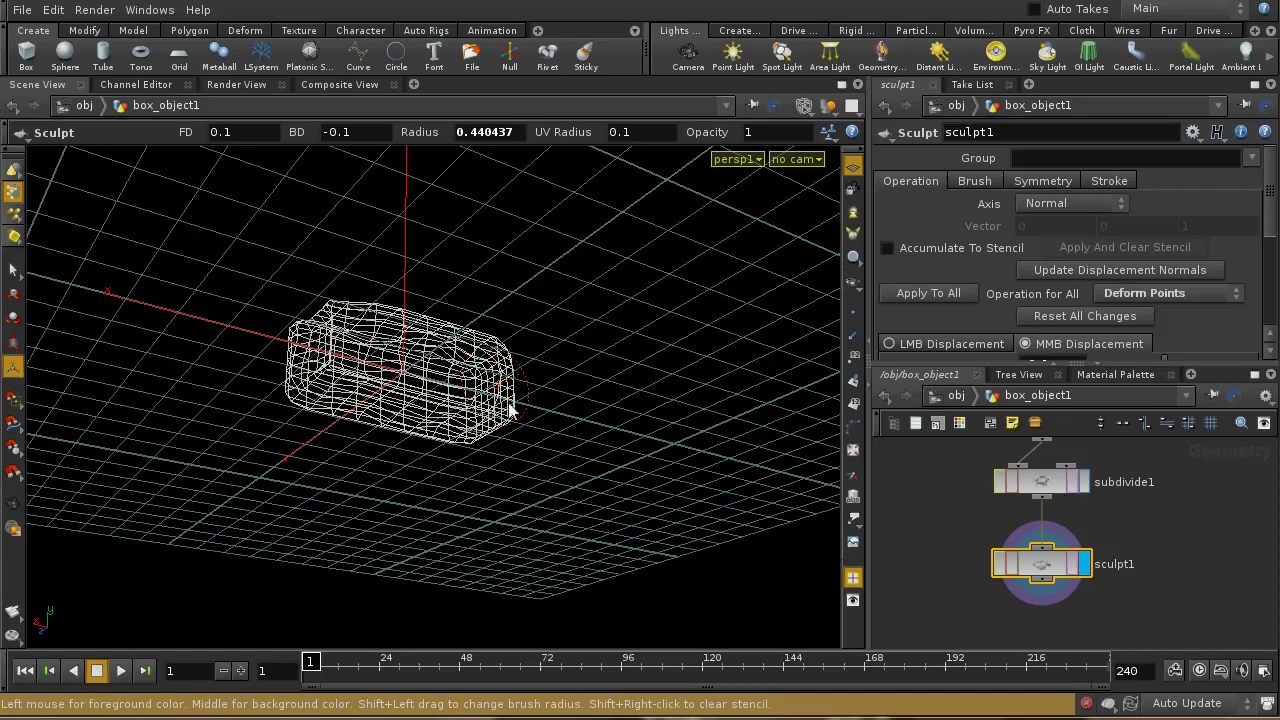
pyautogui.moveTo(485, 398)
pyautogui.mouseDown(button='middle')
pyautogui.moveTo(433, 382)
pyautogui.moveTo(404, 390)
pyautogui.moveTo(318, 364)
pyautogui.moveTo(357, 384)
pyautogui.moveTo(357, 420)
pyautogui.mouseUp(button='middle')
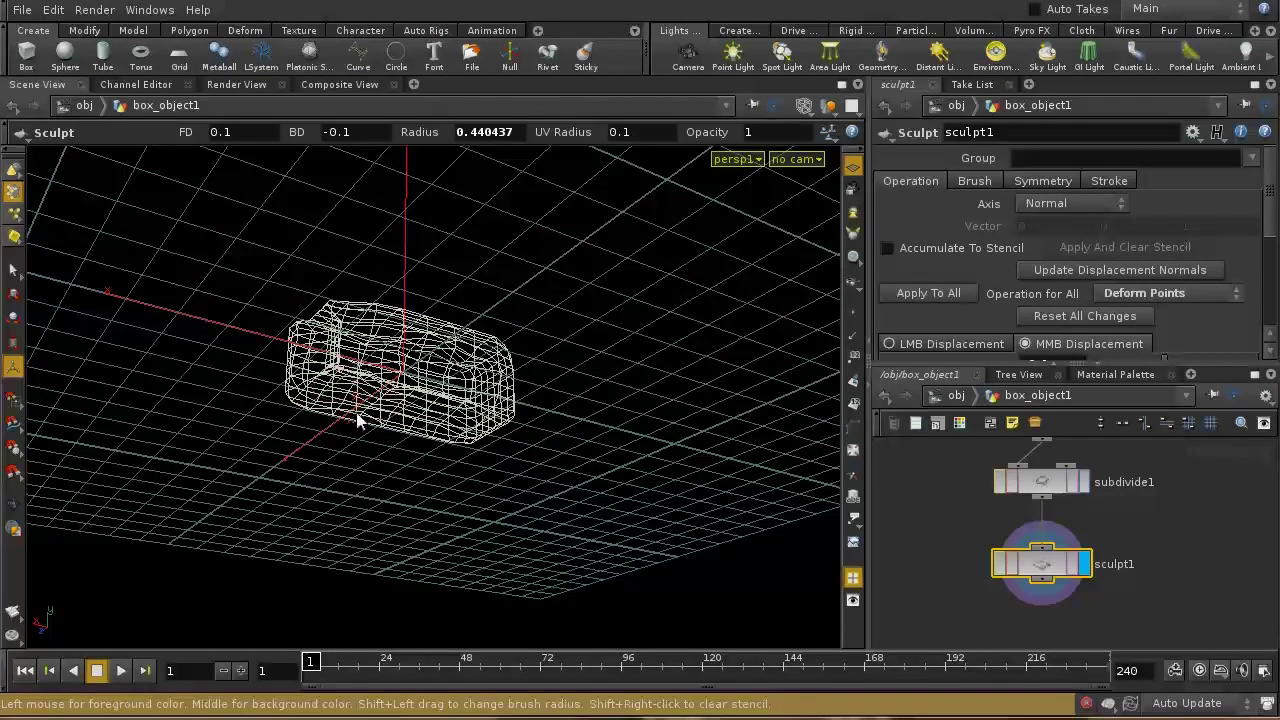
pyautogui.press('Escape')
pyautogui.moveTo(605, 373)
pyautogui.mouseDown()
pyautogui.moveTo(611, 517)
pyautogui.moveTo(554, 491)
pyautogui.moveTo(520, 437)
pyautogui.mouseUp()
pyautogui.press('Return')
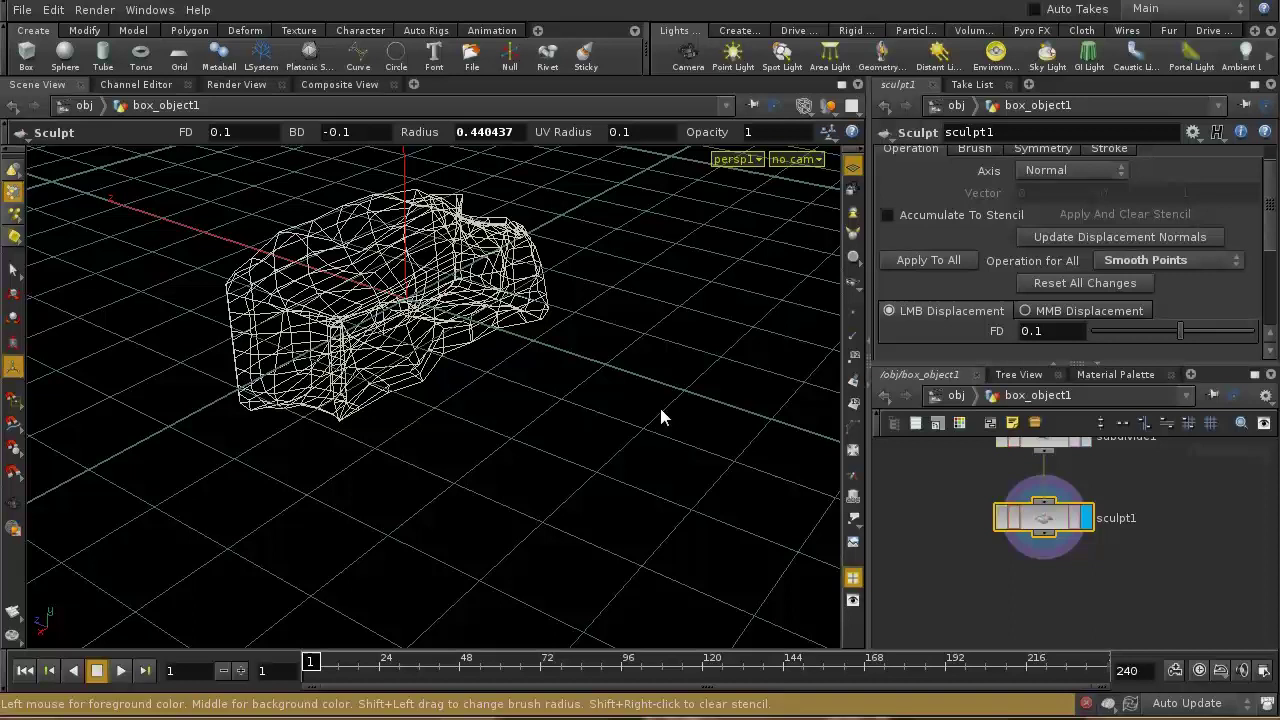
# Switch the viewport to shaded display and inspect the sculpted box from several sides.
pyautogui.press('w')
pyautogui.press('Escape')
pyautogui.moveTo(528, 417)
pyautogui.mouseDown()
pyautogui.moveTo(389, 414)
pyautogui.moveTo(503, 463)
pyautogui.moveTo(451, 520)
pyautogui.moveTo(405, 416)
pyautogui.moveTo(531, 451)
pyautogui.moveTo(594, 417)
pyautogui.moveTo(443, 402)
pyautogui.mouseUp()
pyautogui.moveTo(639, 362); pyautogui.dragTo(542, 366)
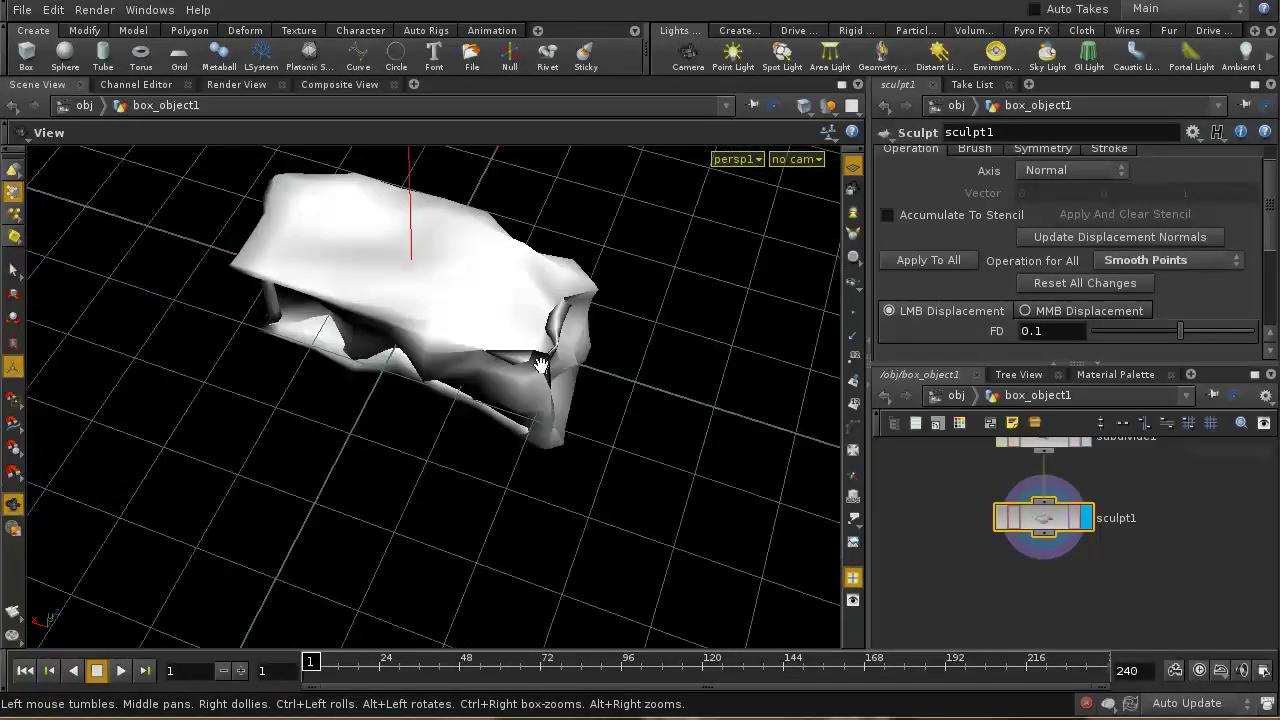
pyautogui.moveTo(576, 452)
pyautogui.mouseDown()
pyautogui.moveTo(628, 376)
pyautogui.moveTo(604, 300)
pyautogui.mouseUp()
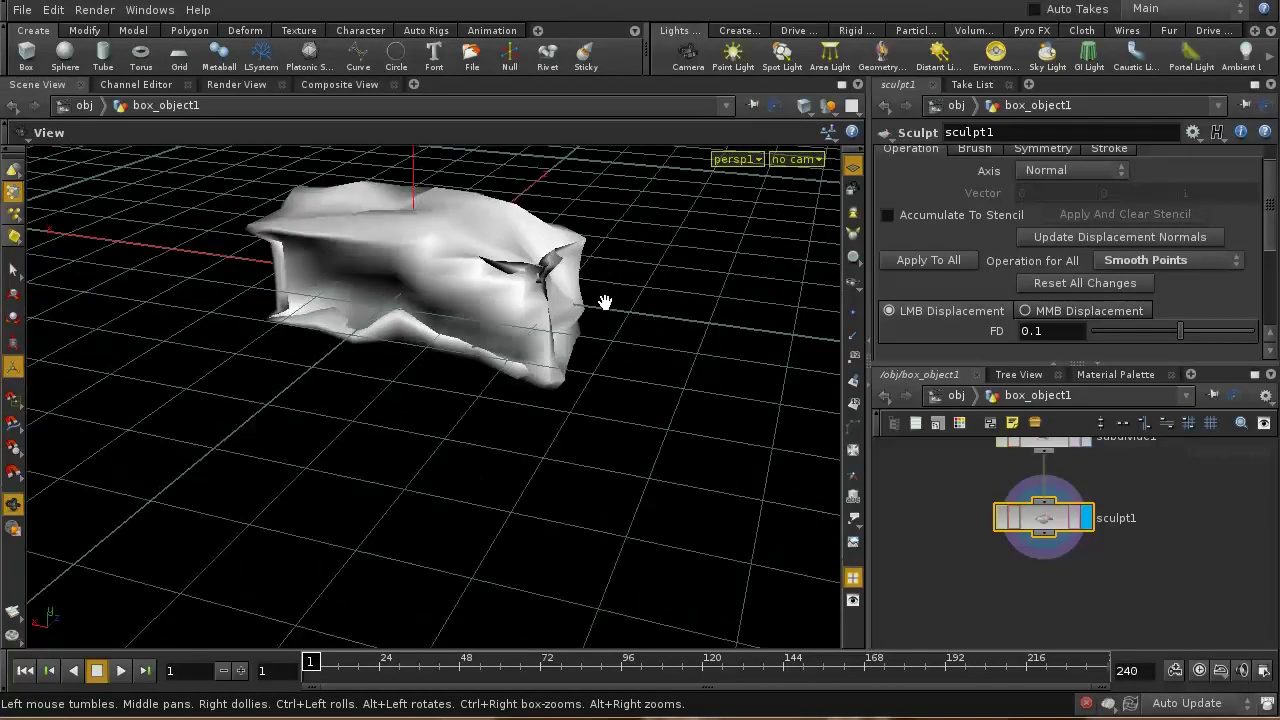
pyautogui.moveTo(400, 457)
pyautogui.mouseDown()
pyautogui.moveTo(543, 466)
pyautogui.moveTo(511, 460)
pyautogui.mouseUp()
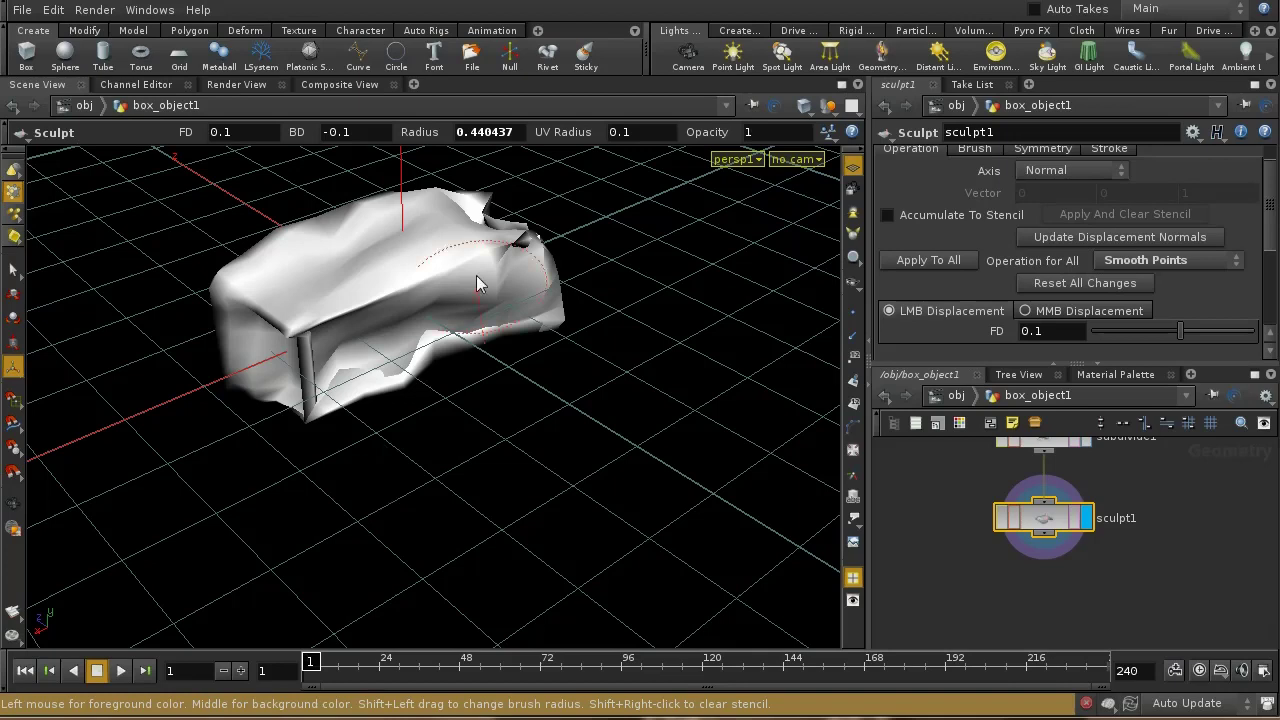
# Set Operation for All to Deform Points and keep the brush's Left Mouse Operation at Smooth Points.
pyautogui.moveTo(477, 279); pyautogui.dragTo(503, 388)
pyautogui.click(1165, 265)
pyautogui.click(1118, 276)
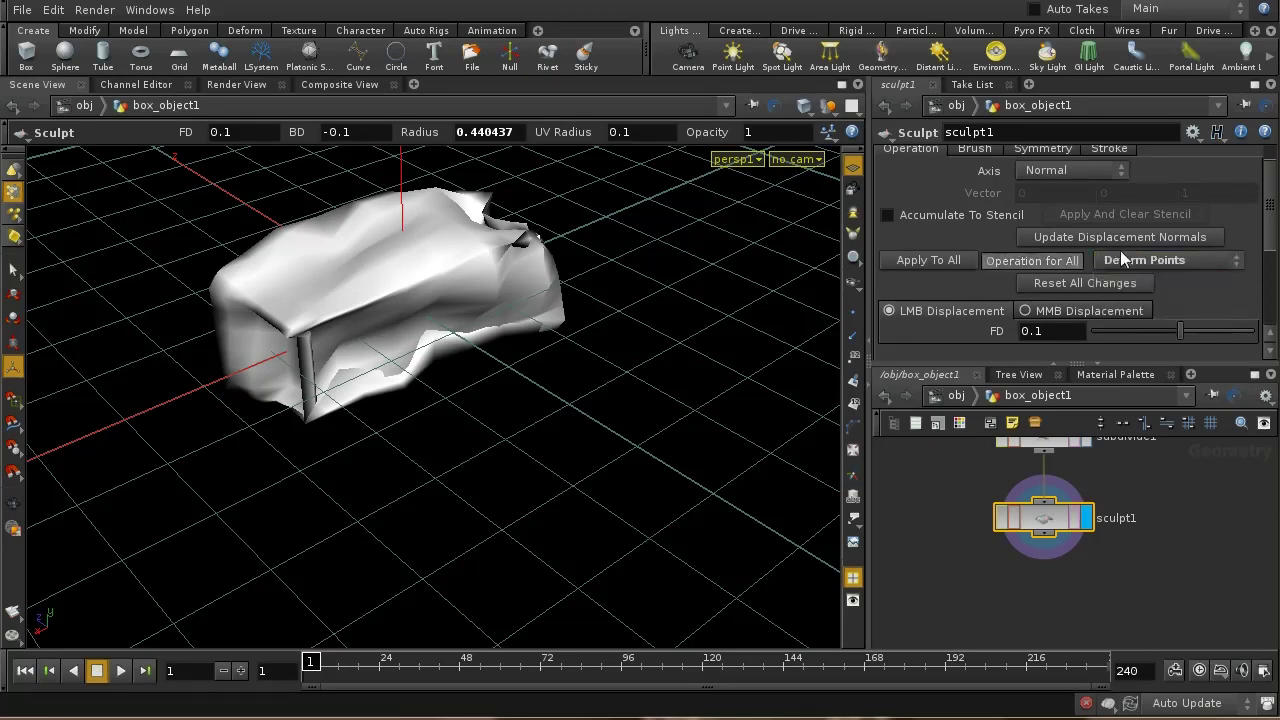
pyautogui.rightClick(356, 274)
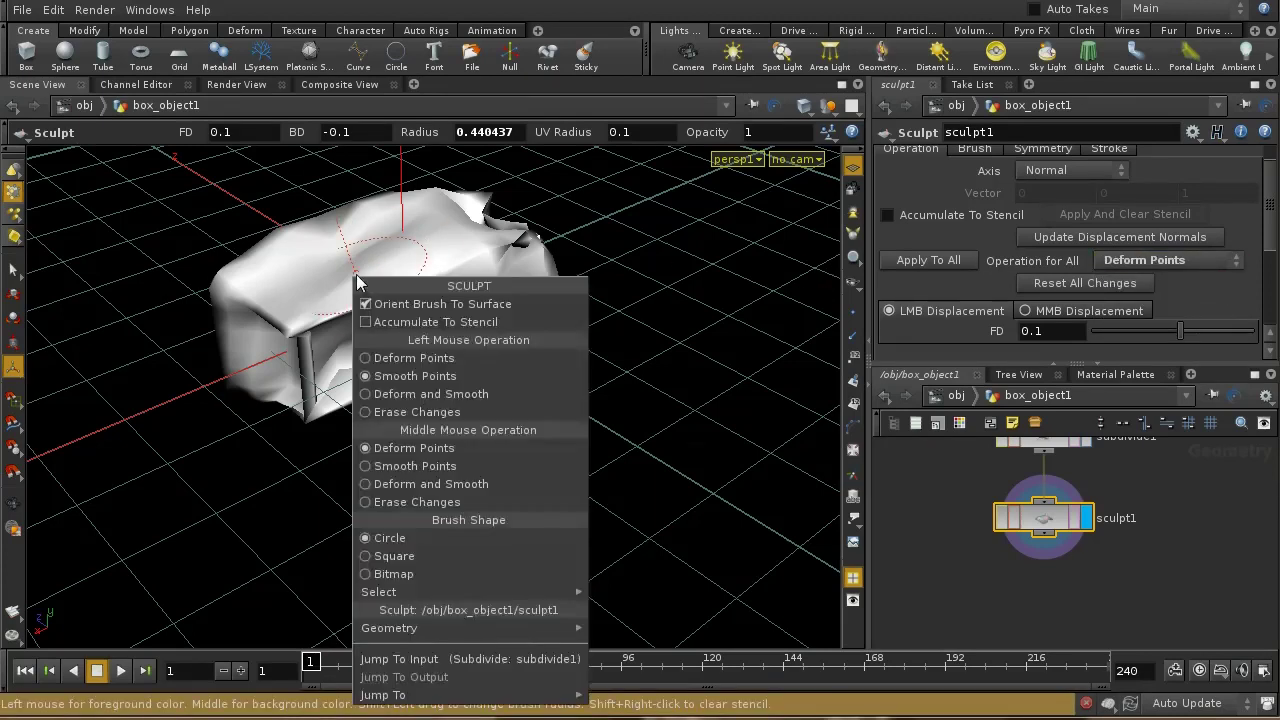
pyautogui.click(410, 376)
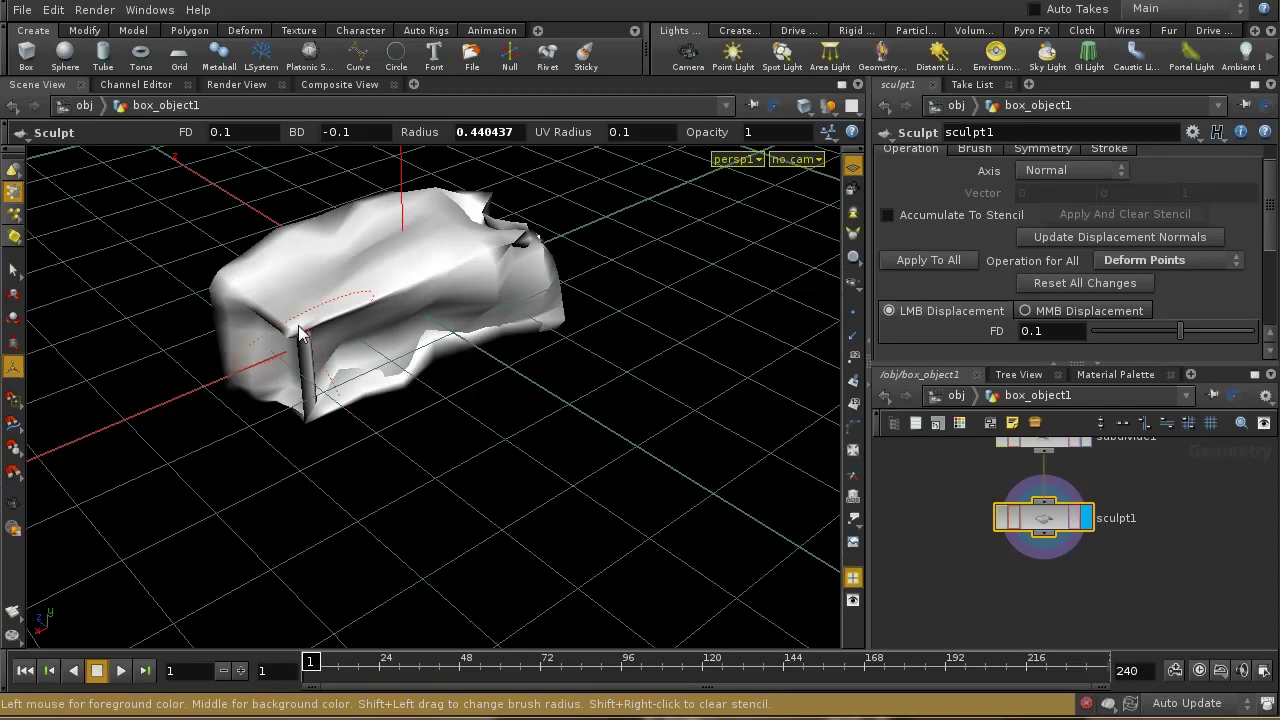
# Smooth the sharp edges, rough sides and underside of the sculpted box with the brush.
pyautogui.moveTo(330, 300)
pyautogui.mouseDown()
pyautogui.moveTo(308, 350)
pyautogui.moveTo(540, 340)
pyautogui.mouseUp()
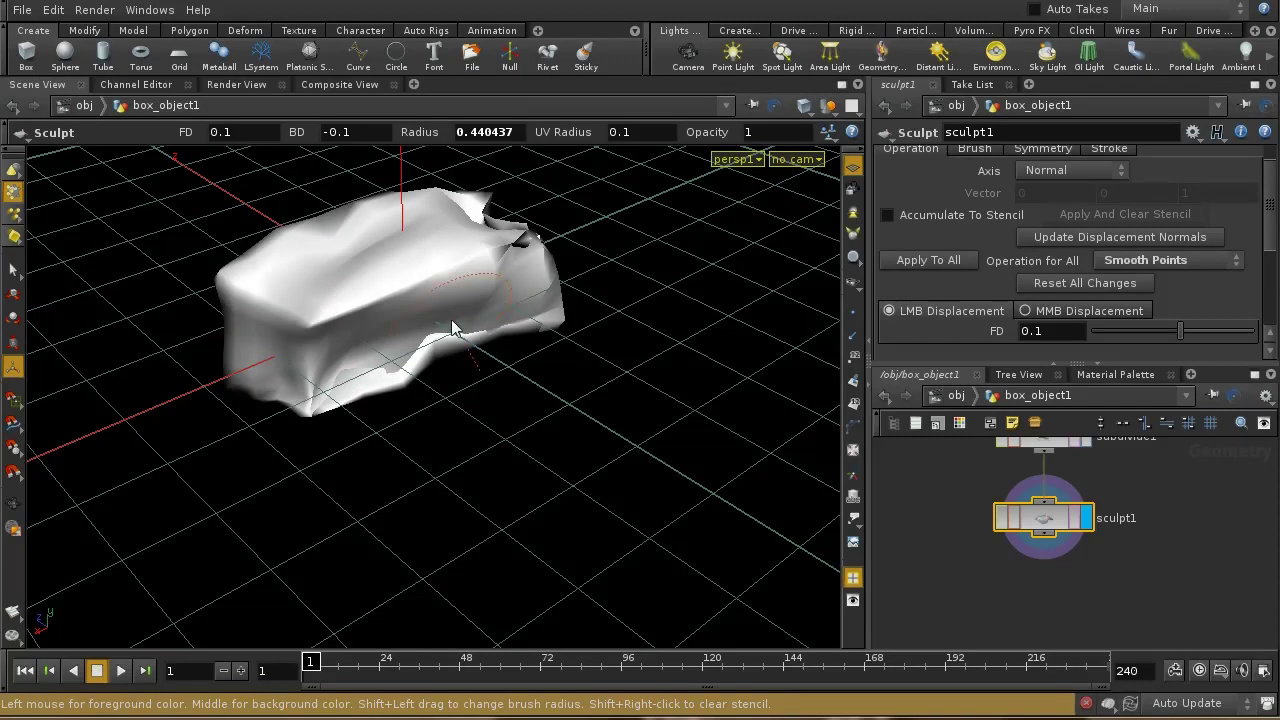
pyautogui.moveTo(452, 335); pyautogui.dragTo(400, 400)
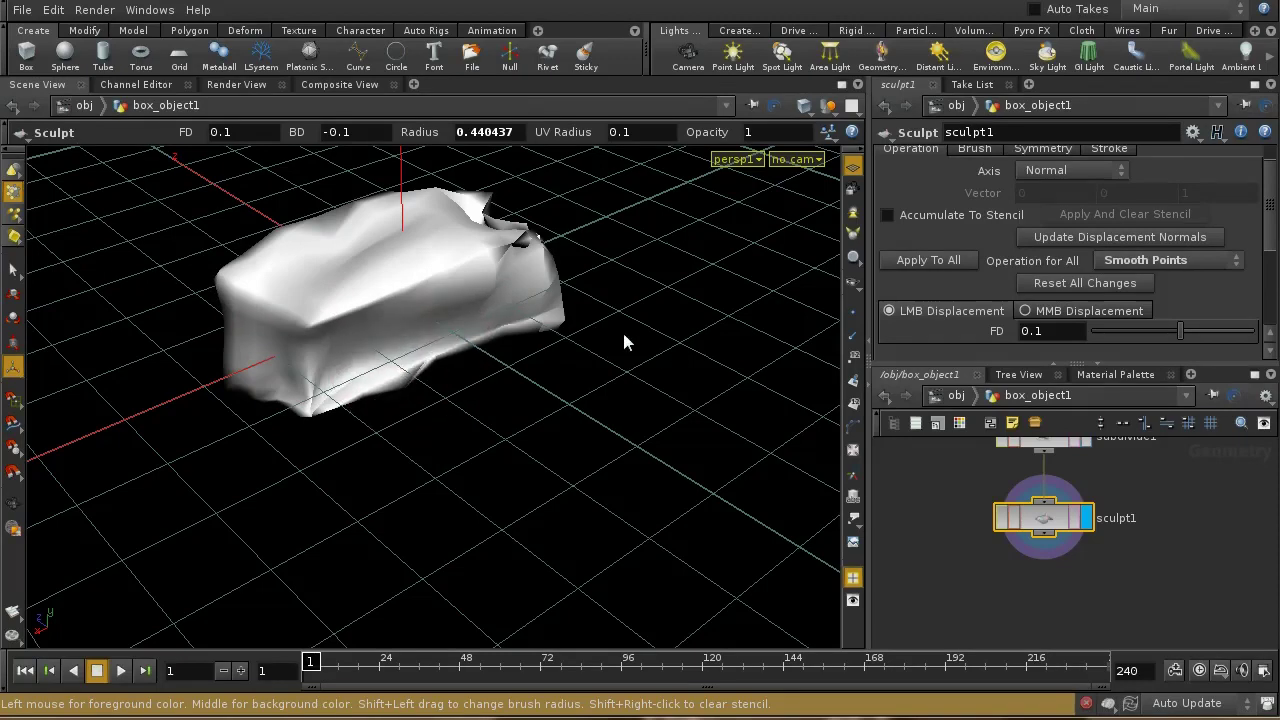
pyautogui.moveTo(541, 285)
pyautogui.mouseDown()
pyautogui.moveTo(522, 253)
pyautogui.moveTo(563, 303)
pyautogui.moveTo(614, 309)
pyautogui.moveTo(517, 374)
pyautogui.moveTo(561, 369)
pyautogui.moveTo(565, 336)
pyautogui.moveTo(609, 359)
pyautogui.moveTo(597, 372)
pyautogui.moveTo(567, 281)
pyautogui.moveTo(629, 357)
pyautogui.moveTo(555, 345)
pyautogui.mouseUp()
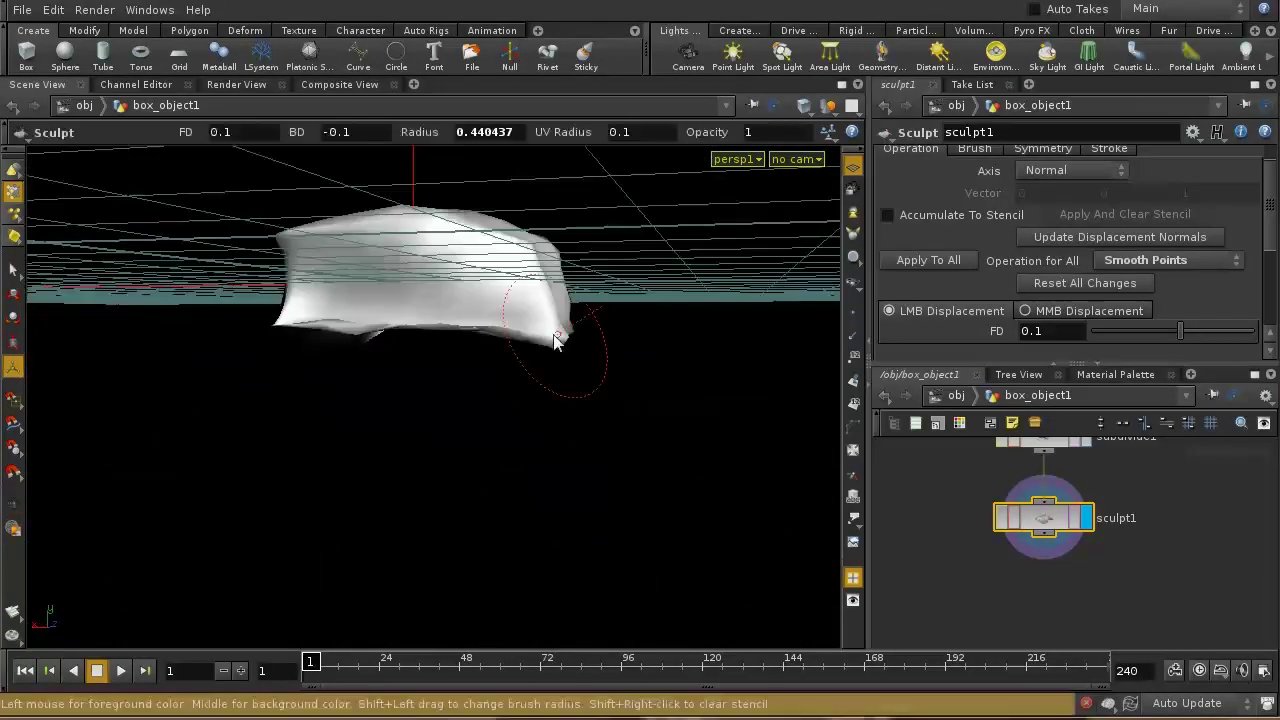
pyautogui.moveTo(524, 408)
pyautogui.keyDown('alt'); pyautogui.mouseDown()
pyautogui.moveTo(540, 340)
pyautogui.moveTo(522, 360)
pyautogui.mouseUp(); pyautogui.keyUp('alt')
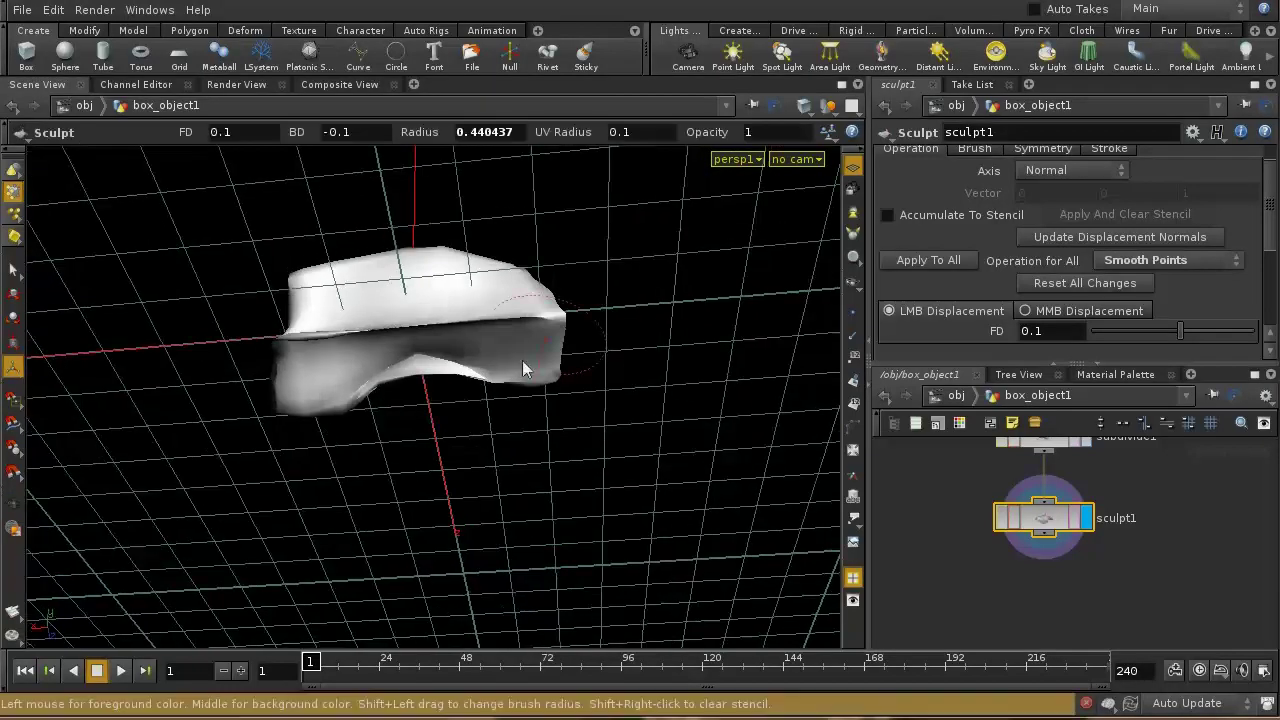
pyautogui.moveTo(392, 378)
pyautogui.mouseDown()
pyautogui.moveTo(496, 325)
pyautogui.moveTo(354, 321)
pyautogui.moveTo(342, 350)
pyautogui.moveTo(344, 325)
pyautogui.moveTo(407, 343)
pyautogui.moveTo(438, 318)
pyautogui.moveTo(514, 324)
pyautogui.moveTo(481, 337)
pyautogui.mouseUp()
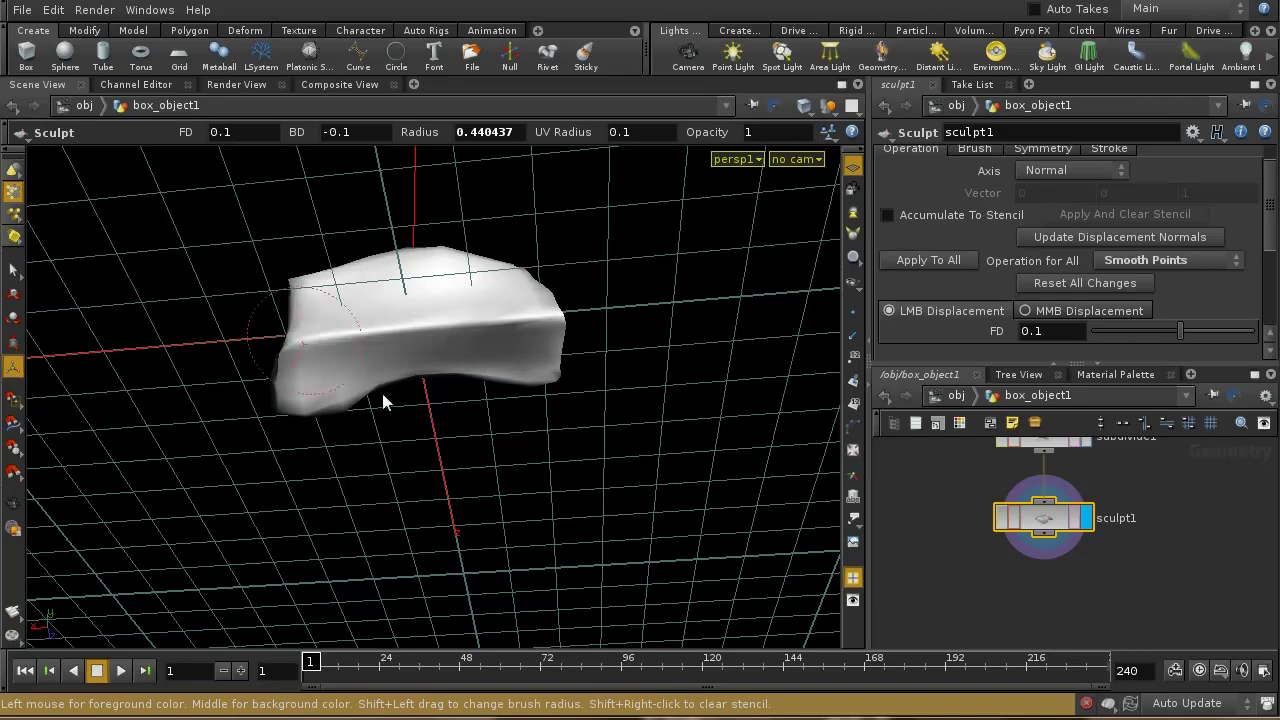
pyautogui.moveTo(666, 463)
pyautogui.keyDown('alt'); pyautogui.mouseDown()
pyautogui.moveTo(669, 526)
pyautogui.moveTo(645, 573)
pyautogui.moveTo(626, 506)
pyautogui.moveTo(574, 491)
pyautogui.moveTo(614, 497)
pyautogui.moveTo(688, 429)
pyautogui.mouseUp(); pyautogui.keyUp('alt')
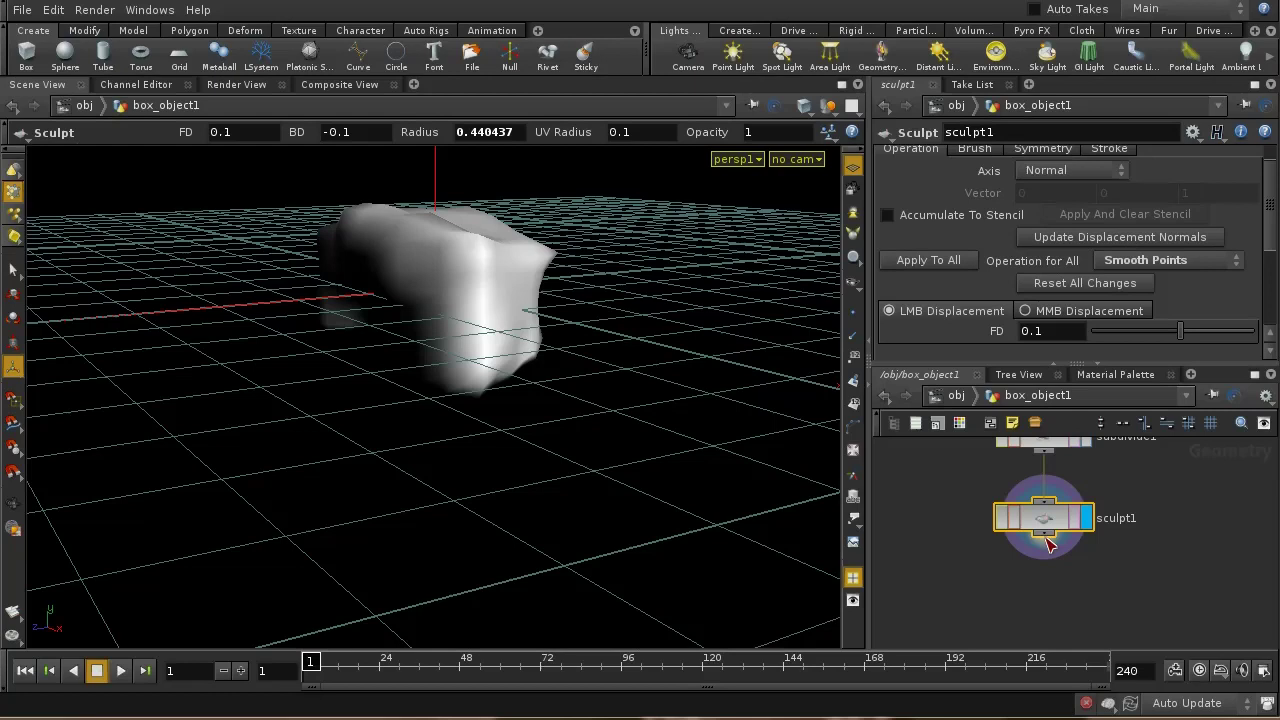
# Append a Subdivide node after sculpt1, make it the displayed node, and inspect the rounded shape from several sides.
pyautogui.press('Tab')
pyautogui.write('sub')
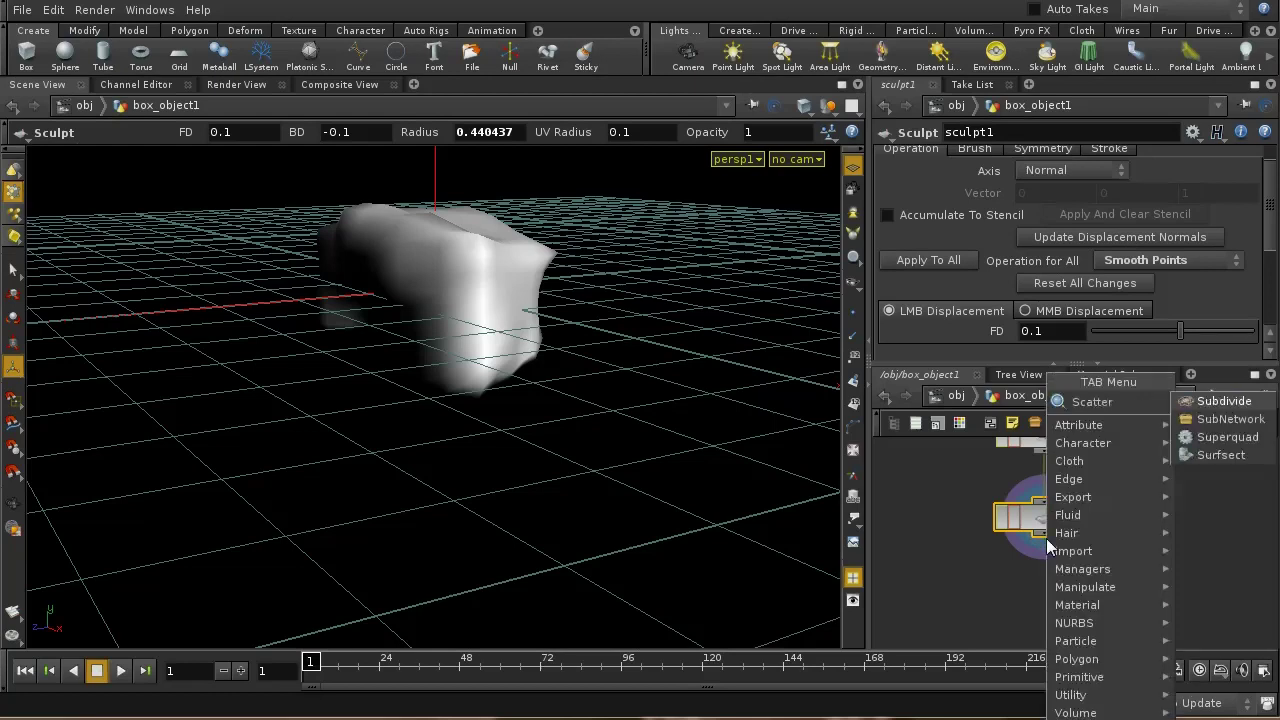
pyautogui.click(1219, 399)
pyautogui.click(1045, 584)
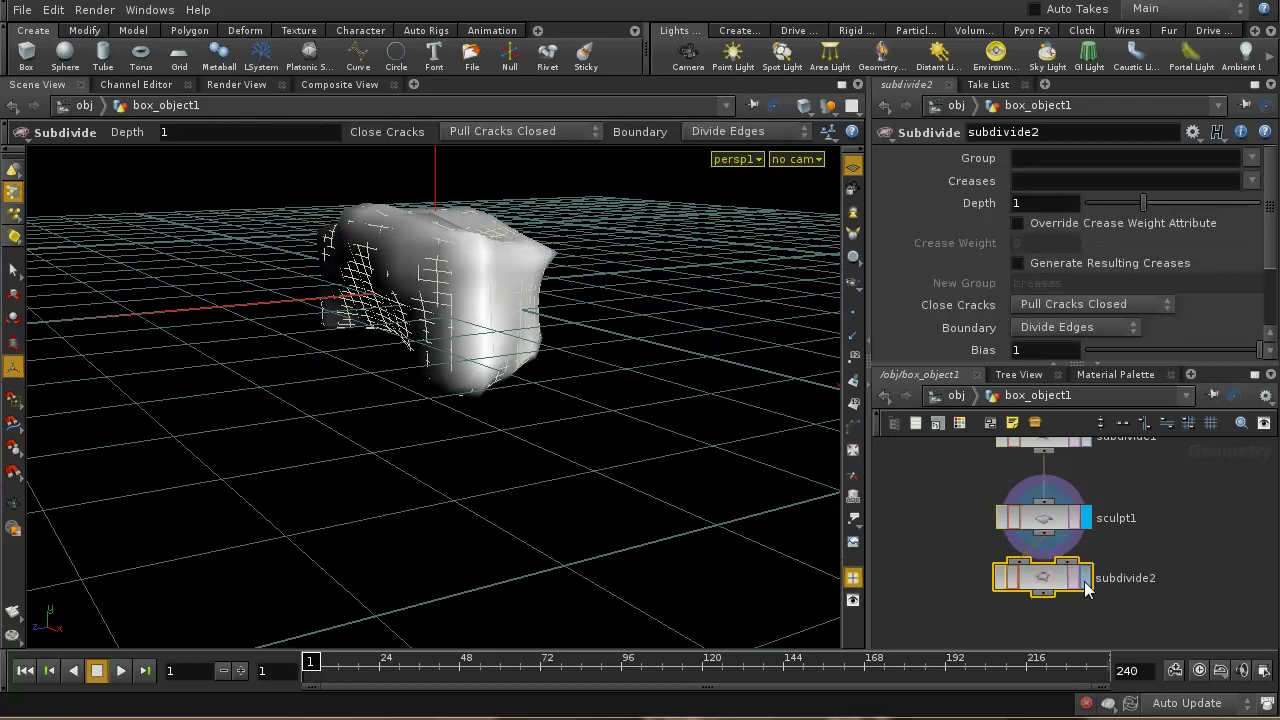
pyautogui.click(1085, 578)
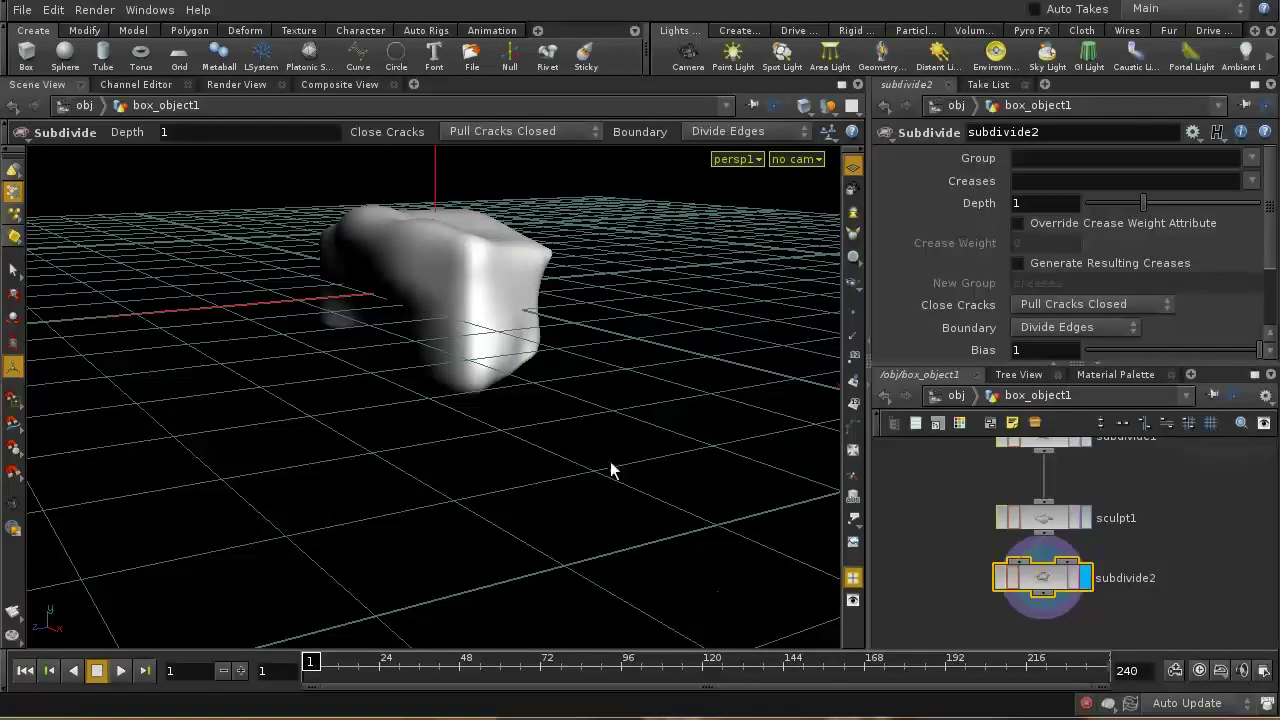
pyautogui.press('Escape')
pyautogui.moveTo(613, 470); pyautogui.dragTo(494, 457)
pyautogui.press('Return')
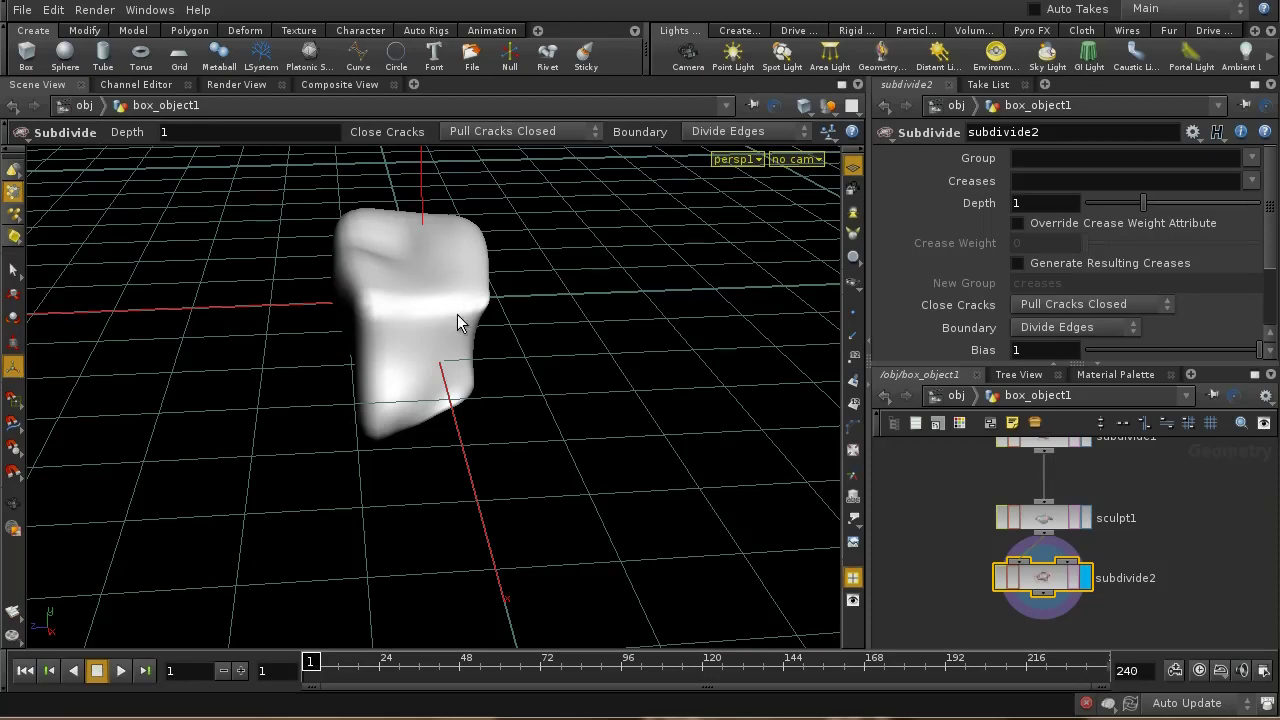
pyautogui.press('Escape')
pyautogui.moveTo(501, 346); pyautogui.dragTo(411, 343)
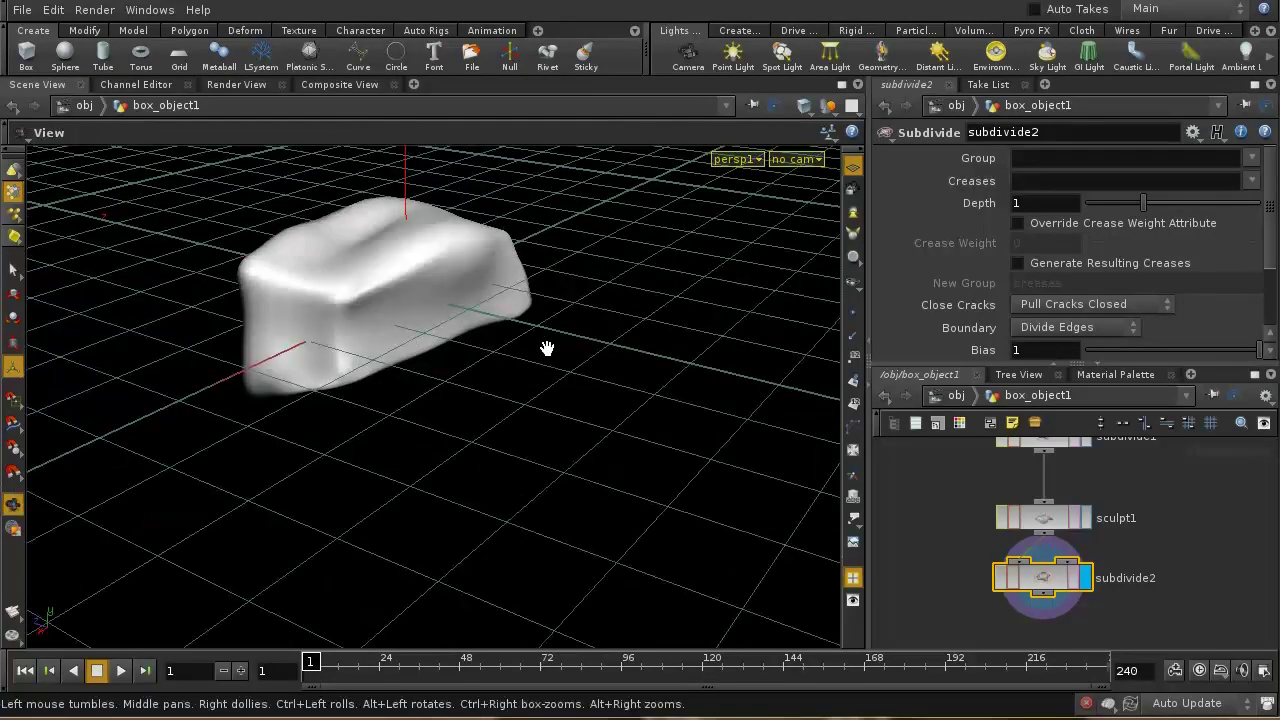
pyautogui.press('Return')
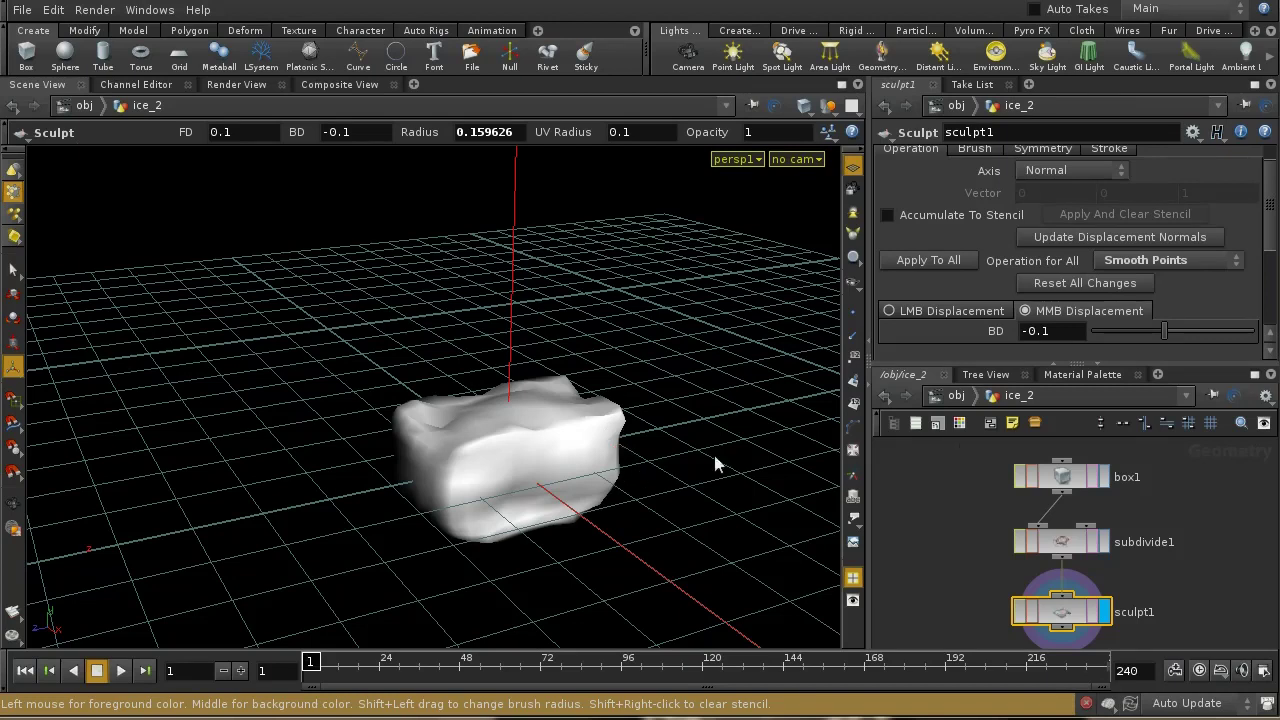
pyautogui.moveTo(1132, 567); pyautogui.dragTo(1128, 481, button='middle')
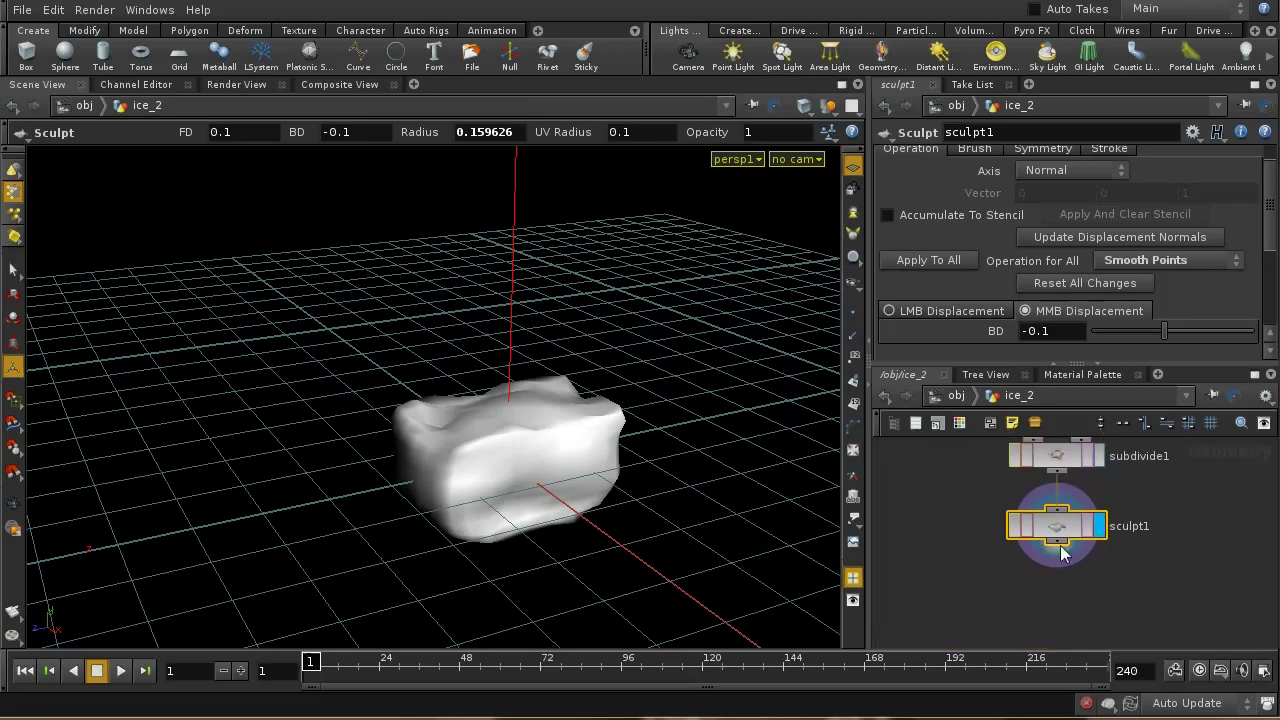
pyautogui.press('Tab')
pyautogui.write('Edit')
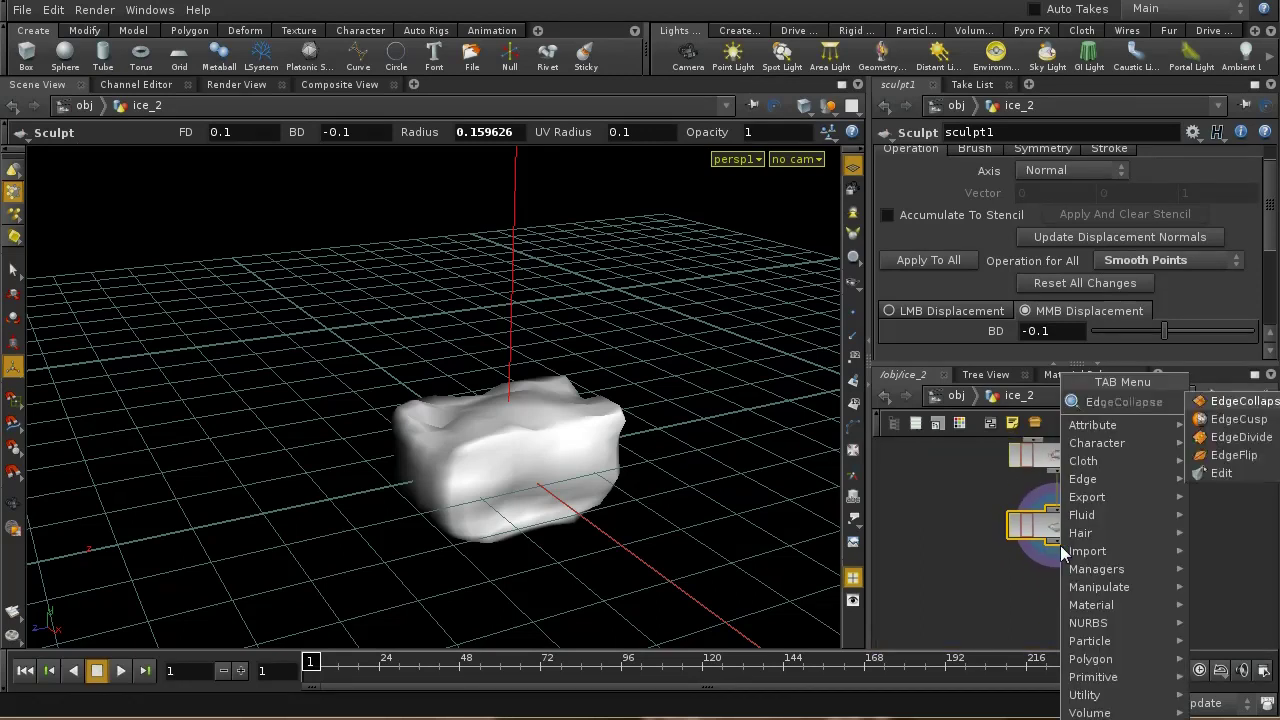
pyautogui.click(1202, 399)
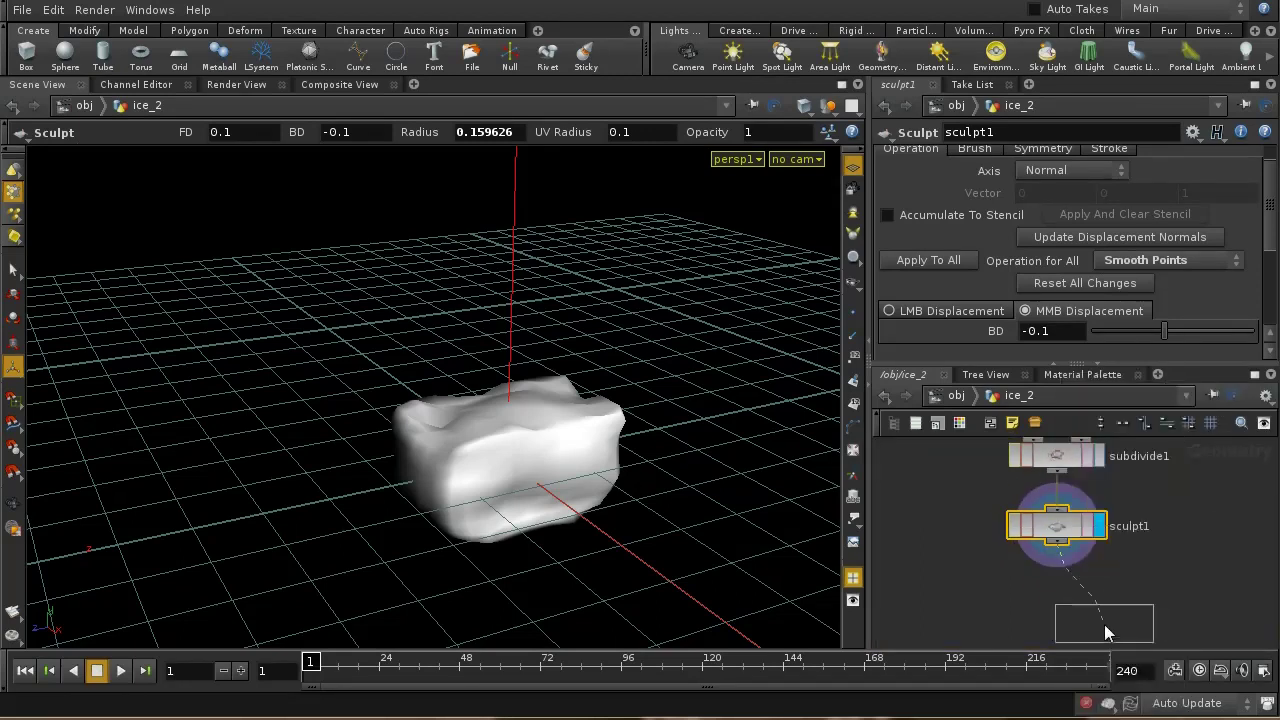
pyautogui.click(1060, 605)
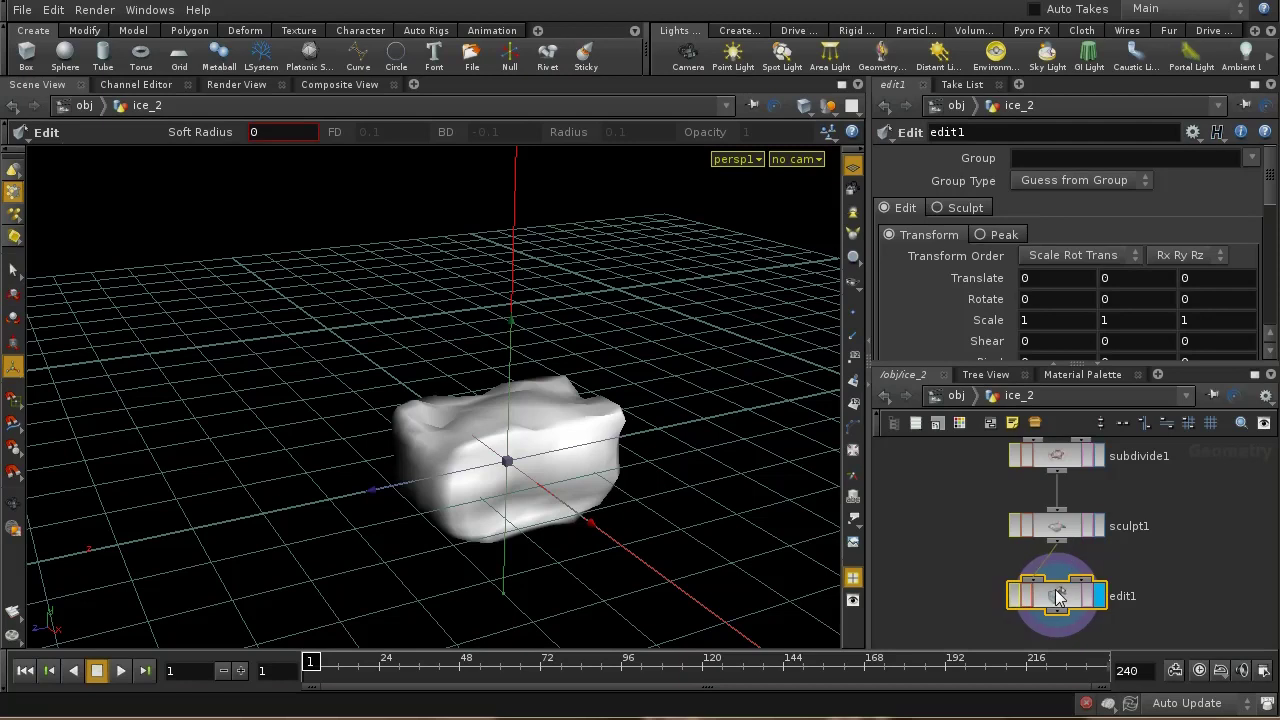
pyautogui.press('Delete')
# Show the ice_2 mesh in wireframe and select a single point at its upper corner.
pyautogui.press('w')
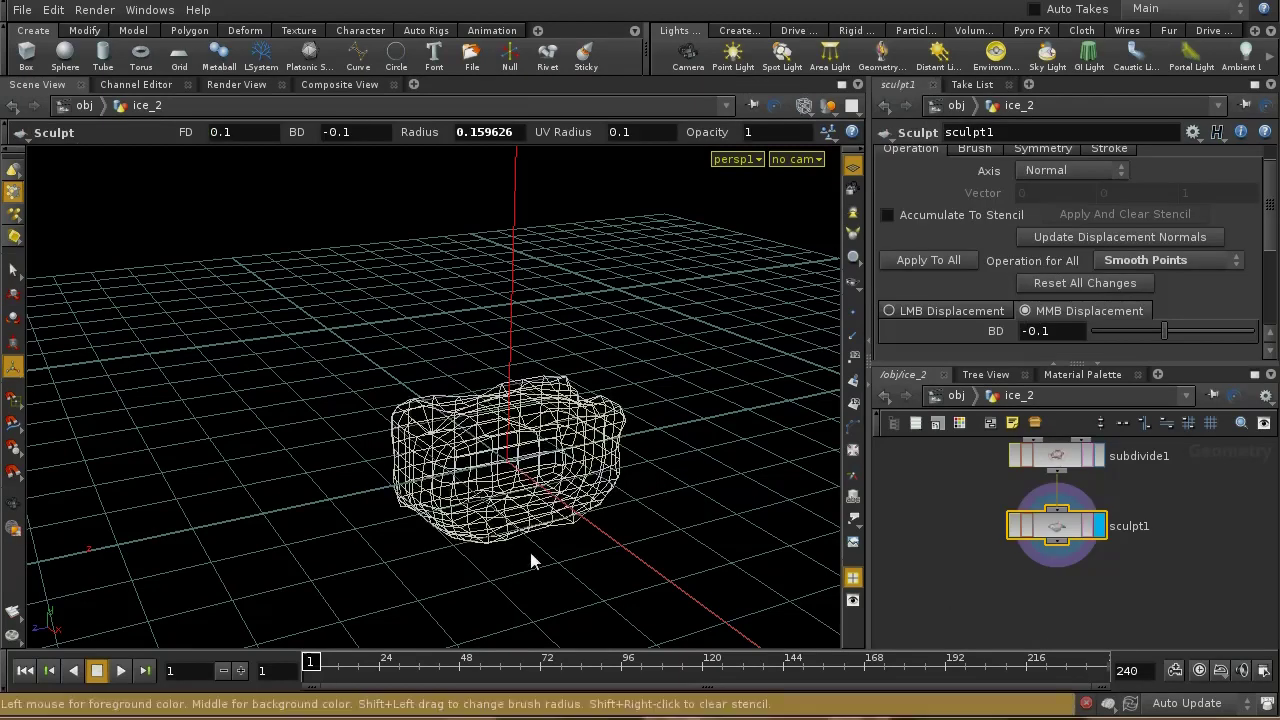
pyautogui.press('s')
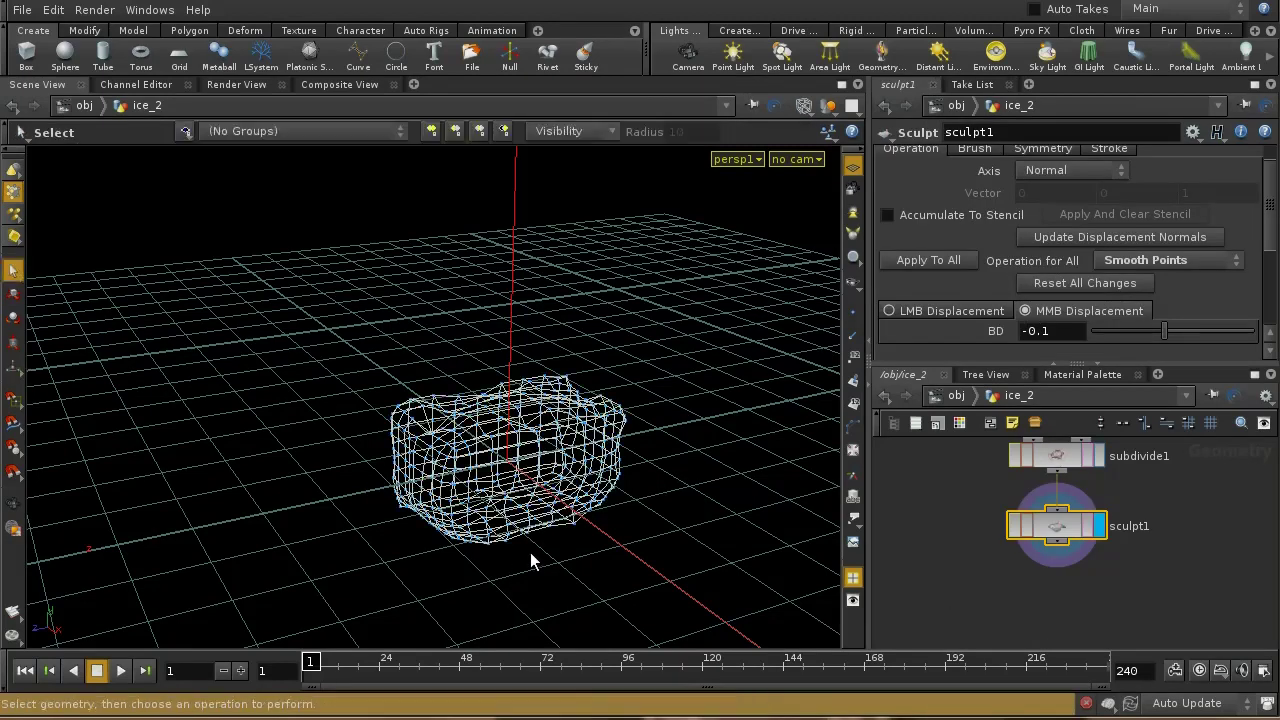
pyautogui.press('Escape')
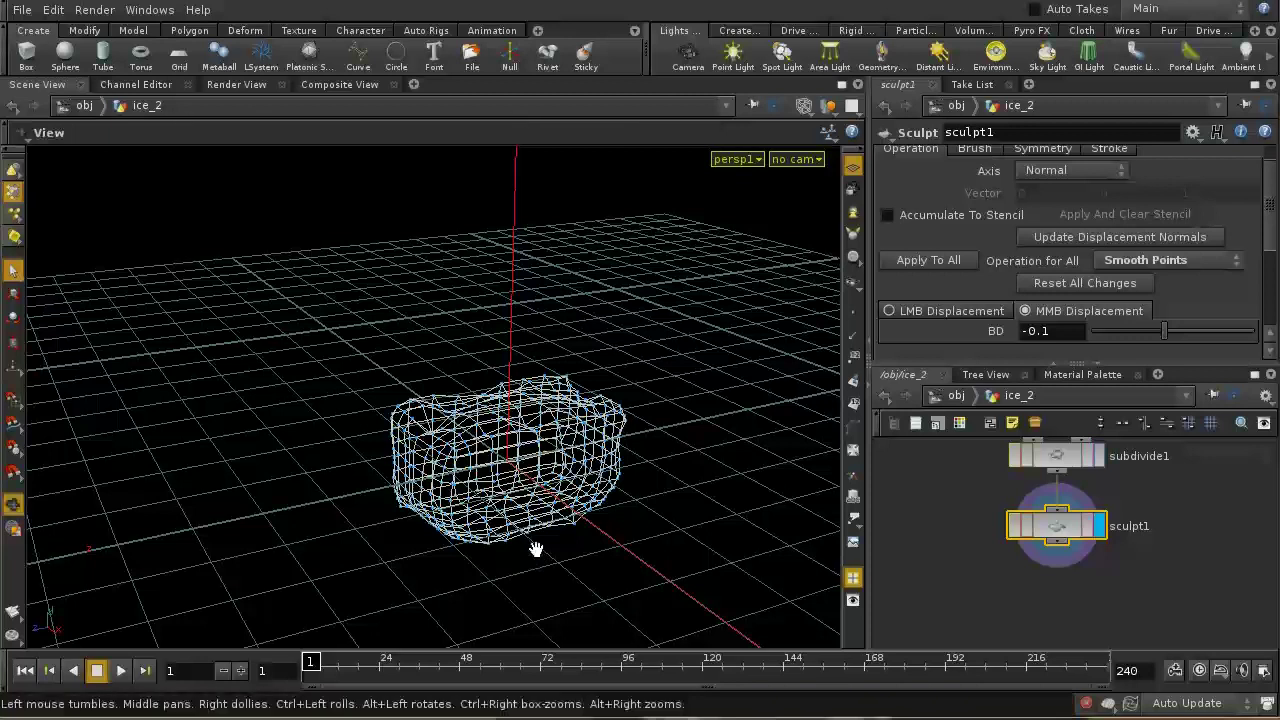
pyautogui.scroll(6, 534, 550)
pyautogui.press('s')
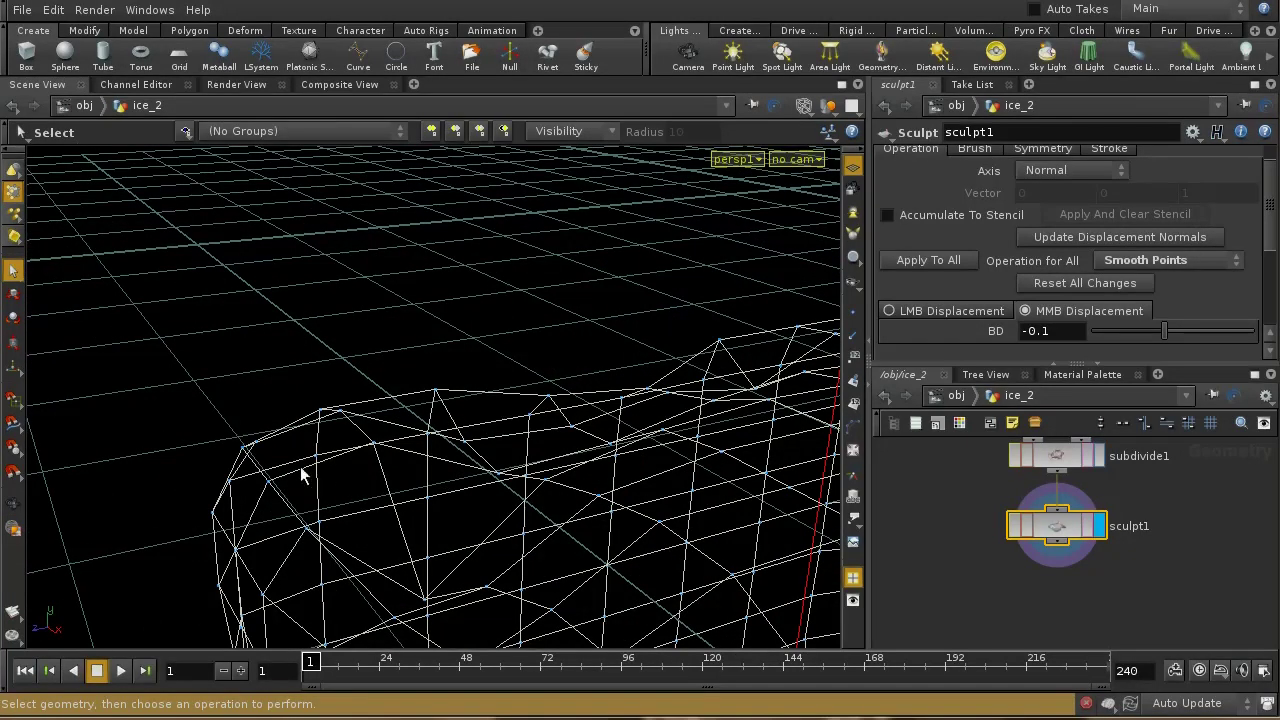
pyautogui.click(242, 441)
pyautogui.press('Escape')
pyautogui.moveTo(301, 463)
pyautogui.mouseDown()
pyautogui.moveTo(343, 491)
pyautogui.moveTo(389, 497)
pyautogui.moveTo(300, 473)
pyautogui.mouseUp()
pyautogui.press('s')
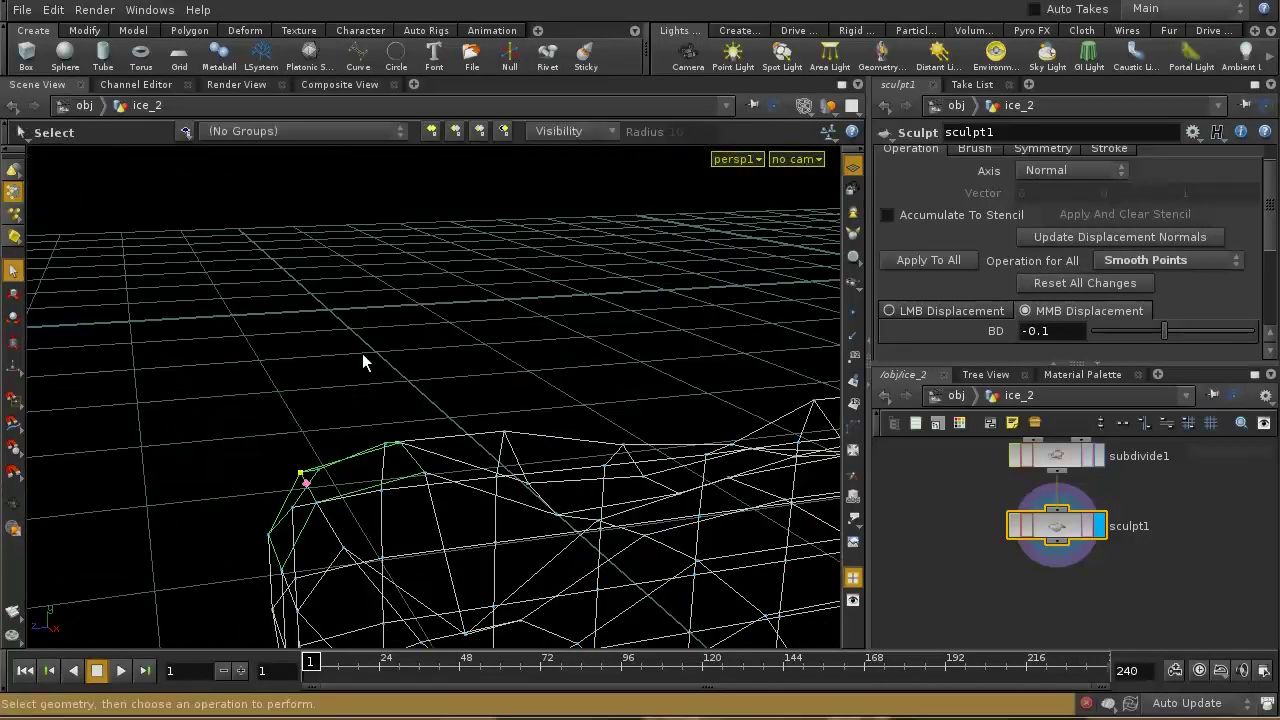
# Move the selected corner point outward by about 0.016 in Y and 0.018 in Z.
pyautogui.press('t')
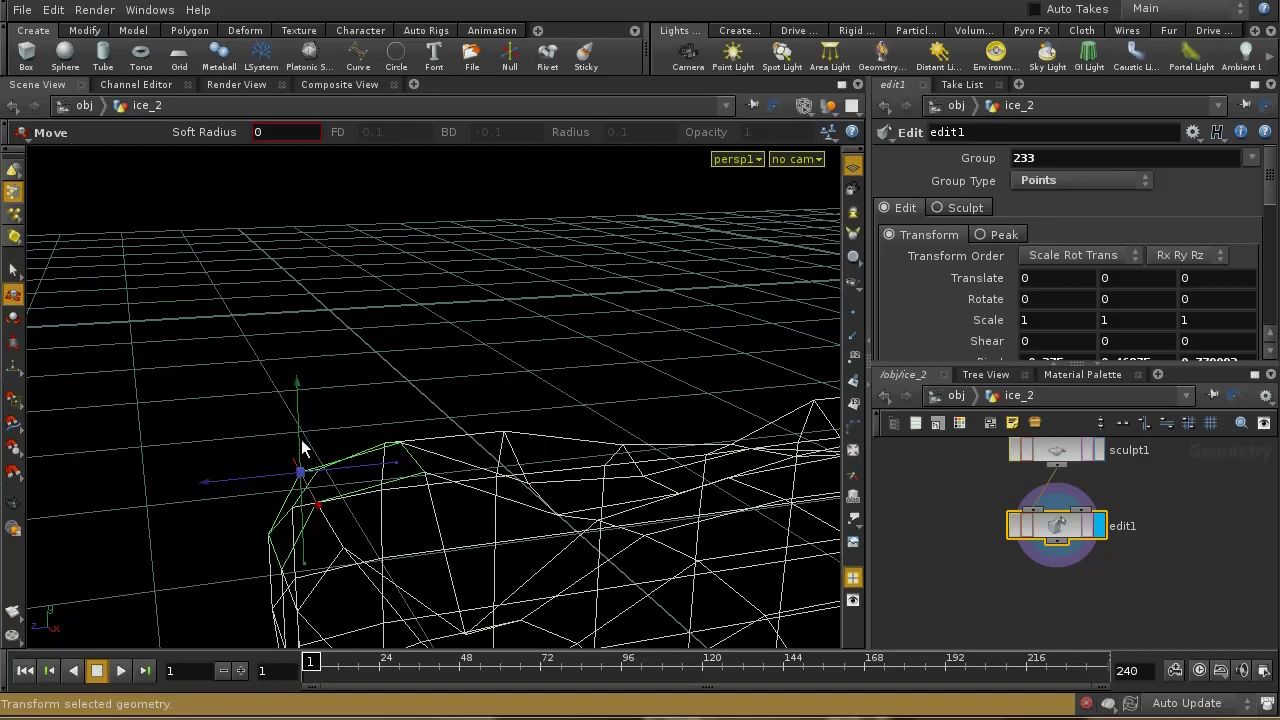
pyautogui.moveTo(299, 459); pyautogui.dragTo(258, 464)
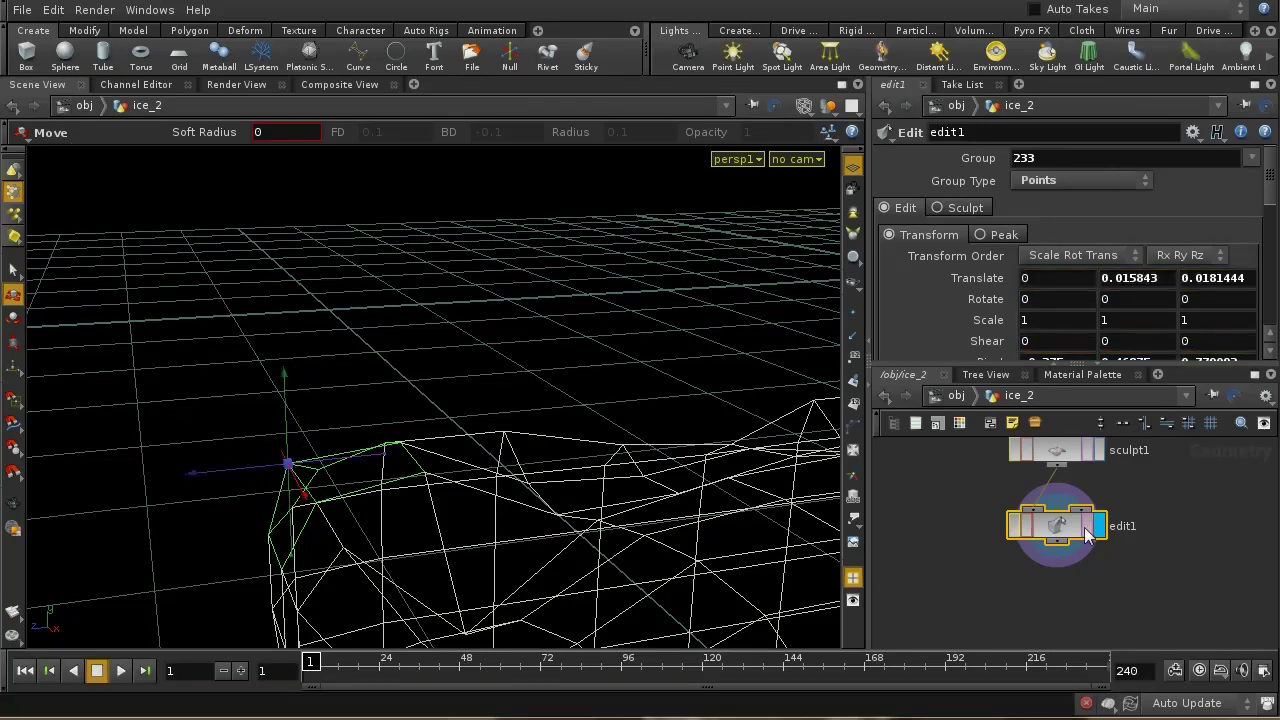
pyautogui.moveTo(1097, 514); pyautogui.dragTo(1092, 556, button='middle')
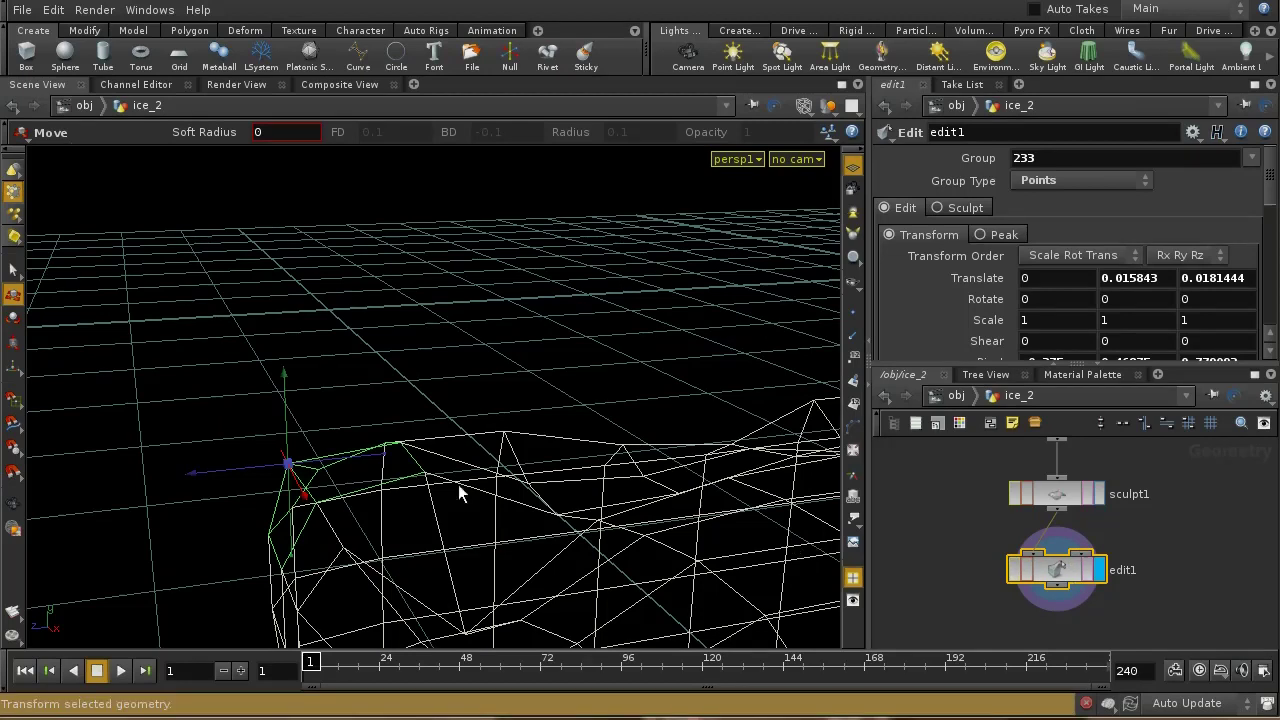
# Set the soft radius to 0.7 and move the upper corner point to about -0.009 X, 0.092 Y and 0.057 Z.
pyautogui.moveTo(293, 435); pyautogui.dragTo(212, 437)
pyautogui.moveTo(277, 131); pyautogui.dragTo(355, 129, button='middle')
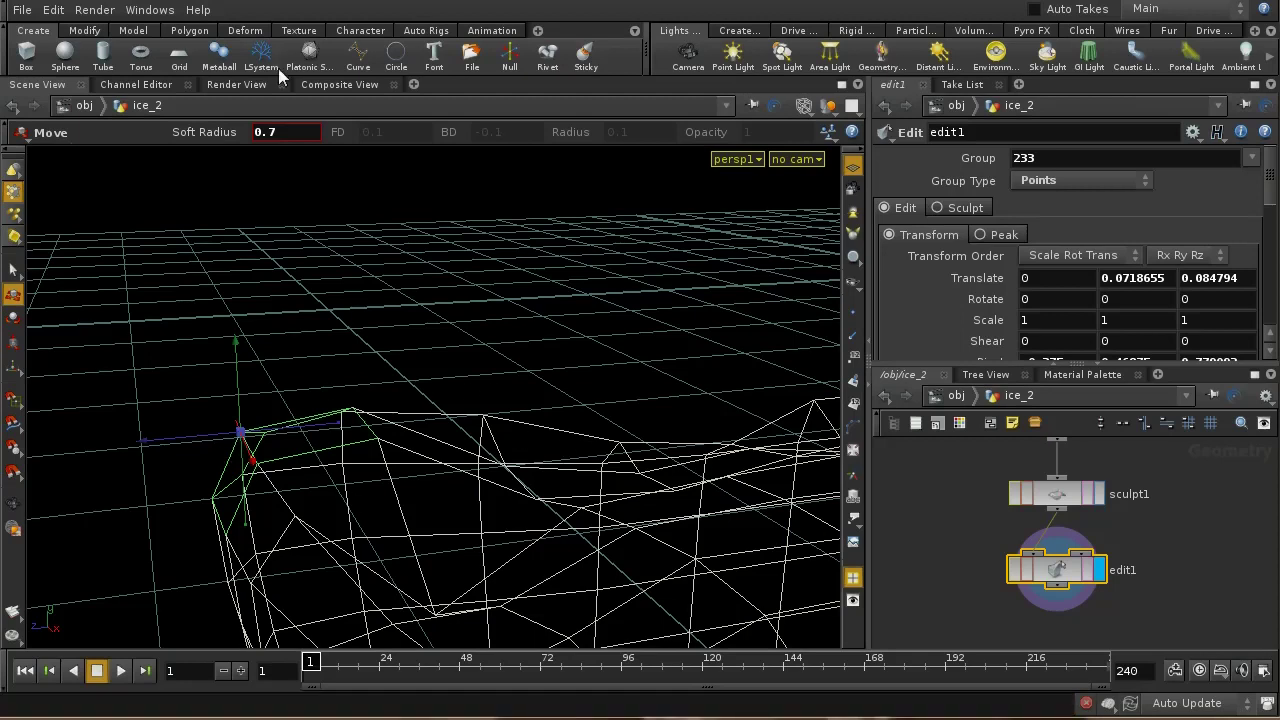
pyautogui.moveTo(240, 434)
pyautogui.mouseDown()
pyautogui.moveTo(206, 409)
pyautogui.moveTo(220, 431)
pyautogui.moveTo(403, 543)
pyautogui.moveTo(347, 422)
pyautogui.moveTo(234, 438)
pyautogui.moveTo(316, 494)
pyautogui.moveTo(243, 514)
pyautogui.moveTo(286, 426)
pyautogui.moveTo(271, 400)
pyautogui.moveTo(273, 348)
pyautogui.moveTo(235, 425)
pyautogui.moveTo(169, 424)
pyautogui.moveTo(221, 425)
pyautogui.mouseUp()
# Pull the upper corner point further outward and upward, to about 0.367 in Z and 0.2 in Y.
pyautogui.press('space')
pyautogui.moveTo(473, 326); pyautogui.dragTo(491, 608, button='right')
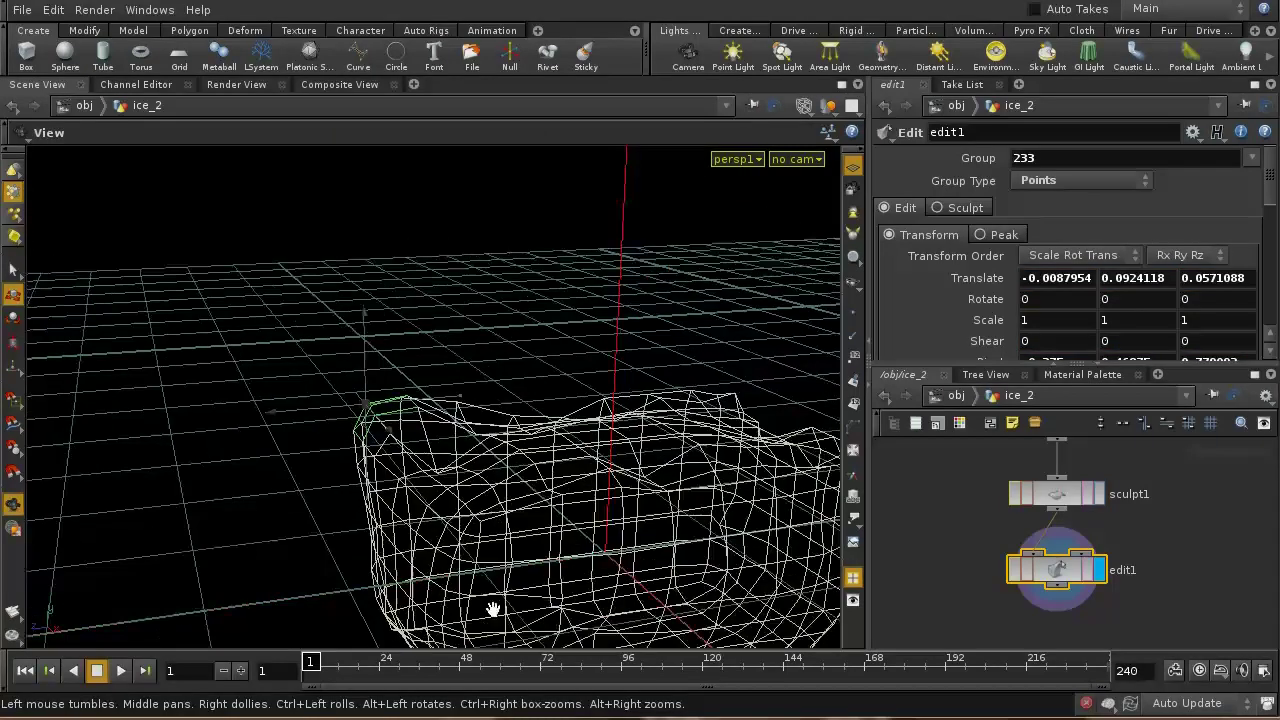
pyautogui.moveTo(491, 608); pyautogui.dragTo(400, 487)
pyautogui.moveTo(359, 412); pyautogui.dragTo(299, 415)
pyautogui.press('space')
pyautogui.moveTo(415, 450); pyautogui.dragTo(569, 457)
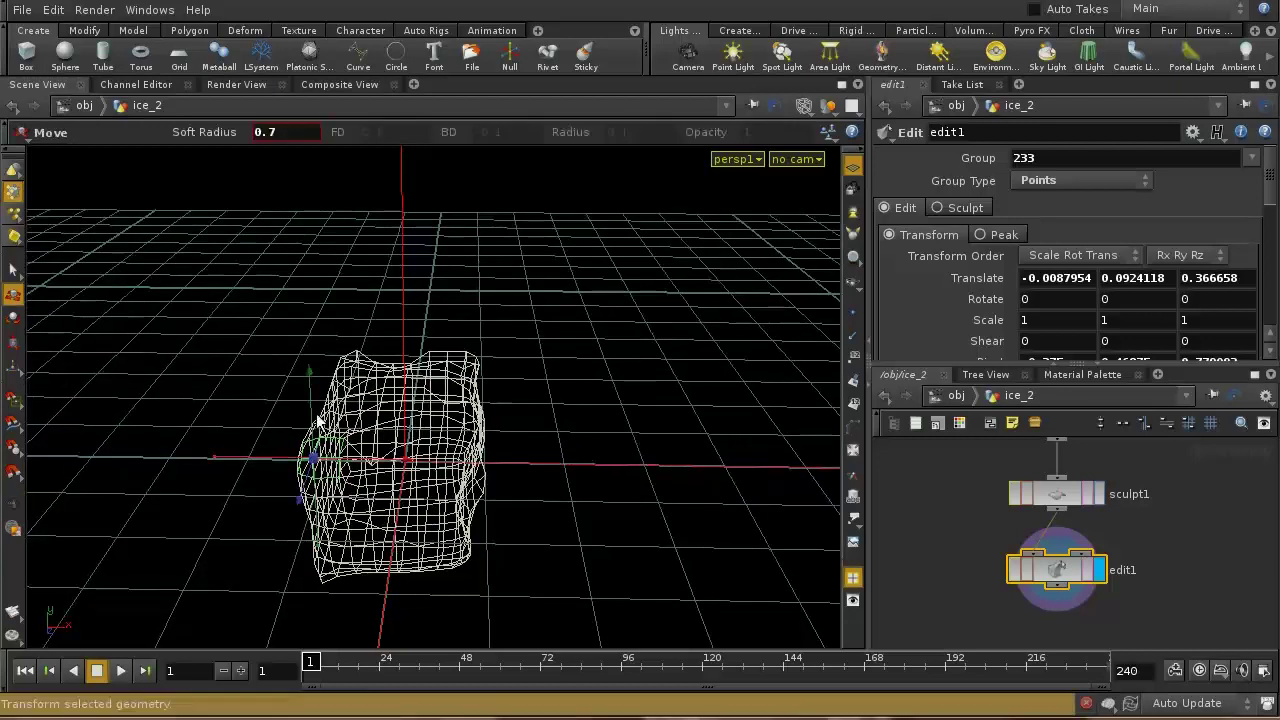
pyautogui.moveTo(318, 422); pyautogui.dragTo(310, 385)
# Select a point low on the side below the pulled-out corner and push it inward by about -0.146 X and -0.249 Z.
pyautogui.press('space')
pyautogui.moveTo(691, 433); pyautogui.dragTo(523, 271)
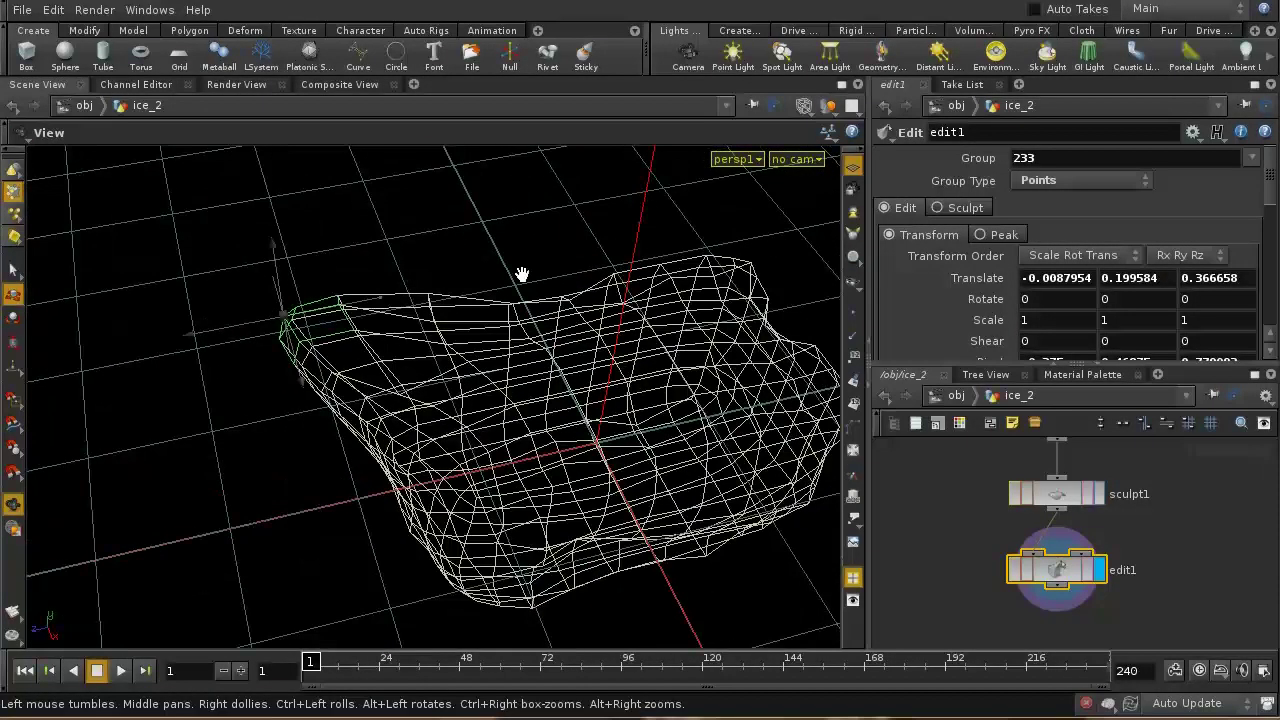
pyautogui.click(470, 525)
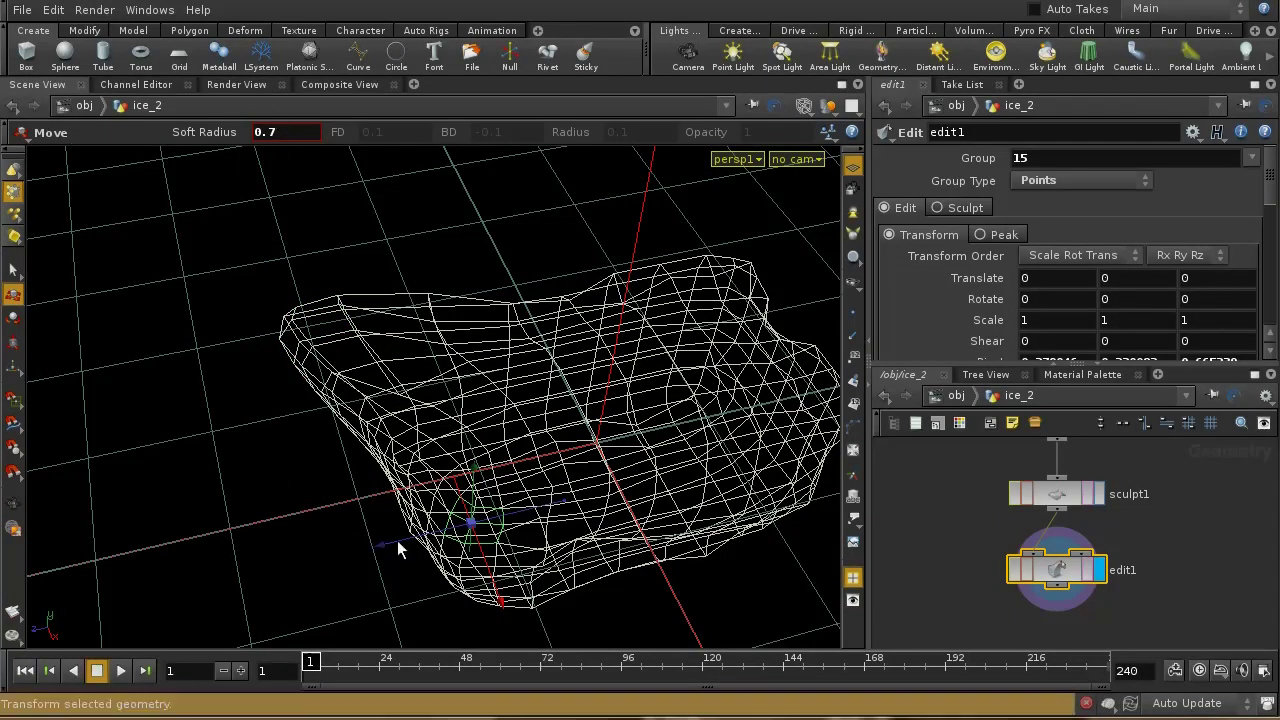
pyautogui.moveTo(397, 540); pyautogui.dragTo(466, 531)
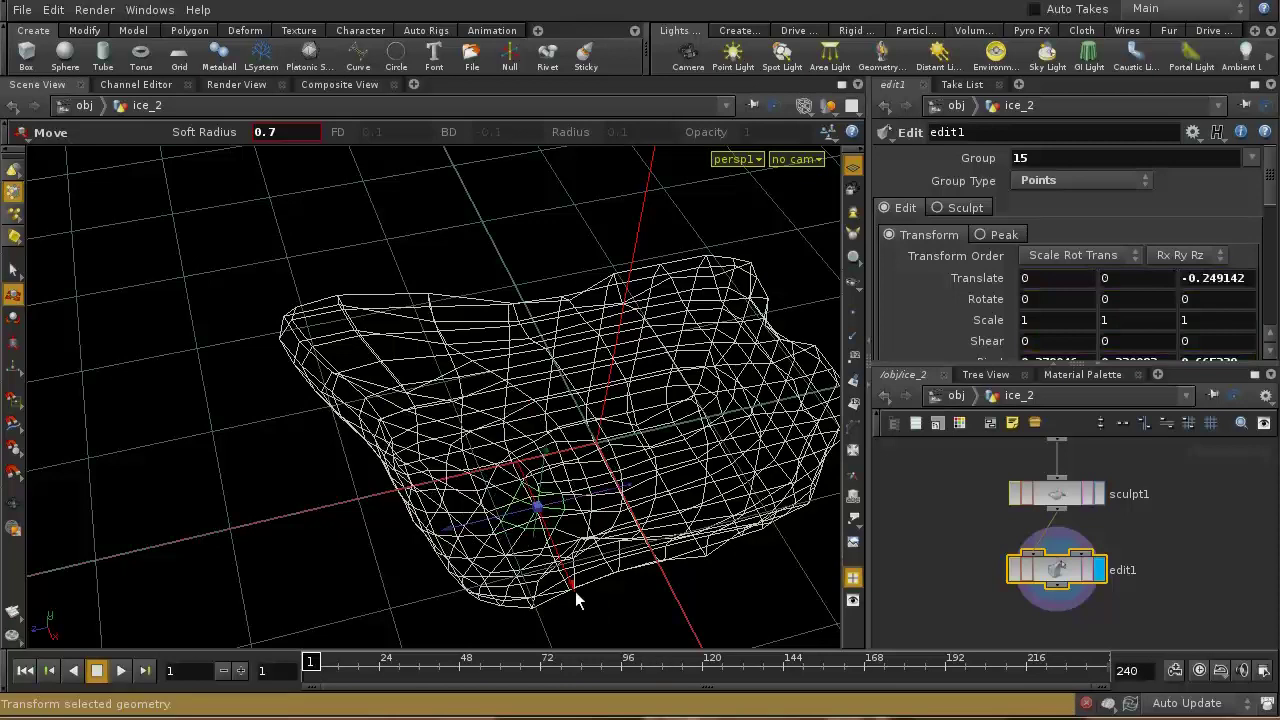
pyautogui.moveTo(576, 598); pyautogui.dragTo(562, 558)
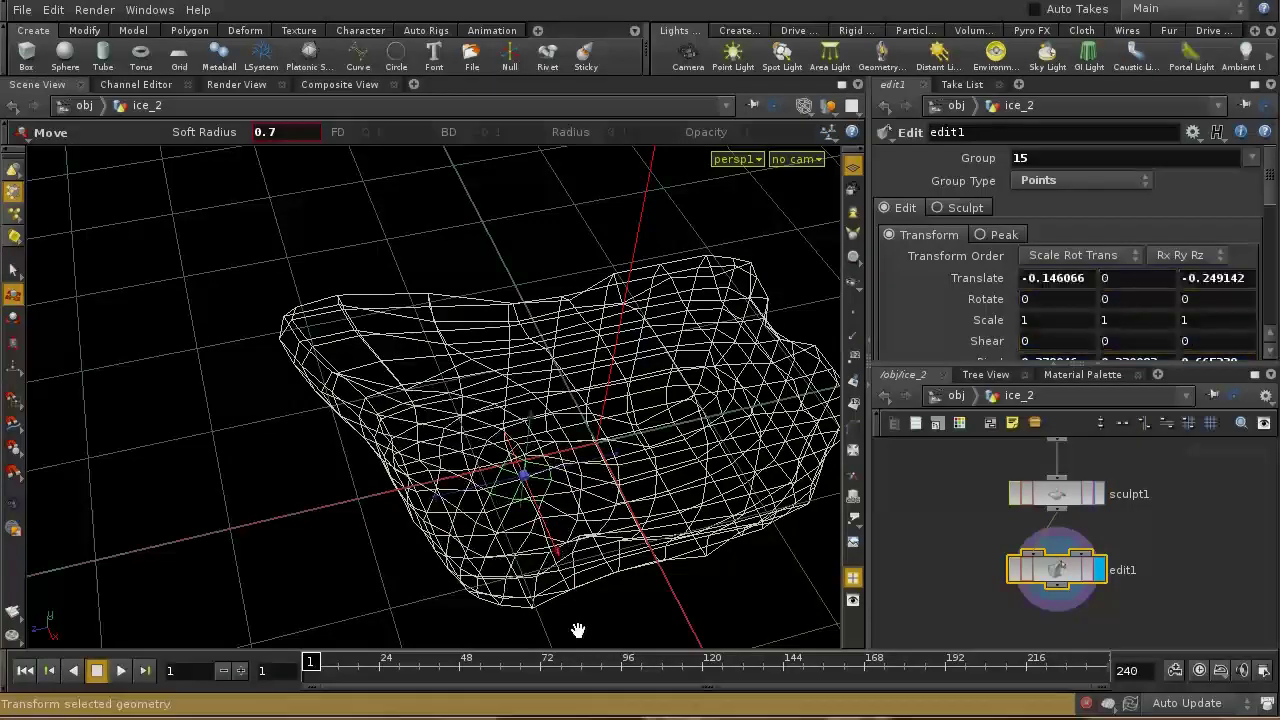
# Select a point on the mesh's bottom edge and move it by about 0.243 in Y and -0.239 in Z.
pyautogui.keyDown('alt'); pyautogui.moveTo(578, 630); pyautogui.dragTo(470, 505); pyautogui.keyUp('alt')
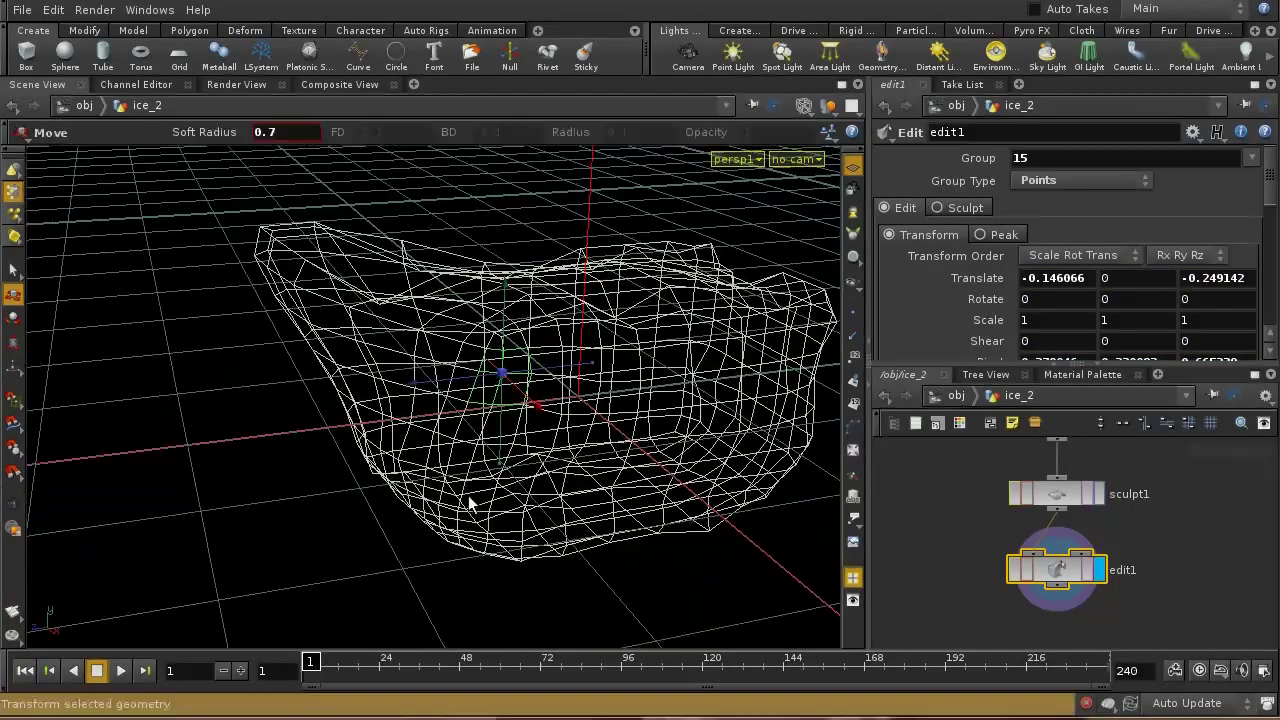
pyautogui.click(458, 538)
pyautogui.moveTo(418, 552); pyautogui.dragTo(523, 466)
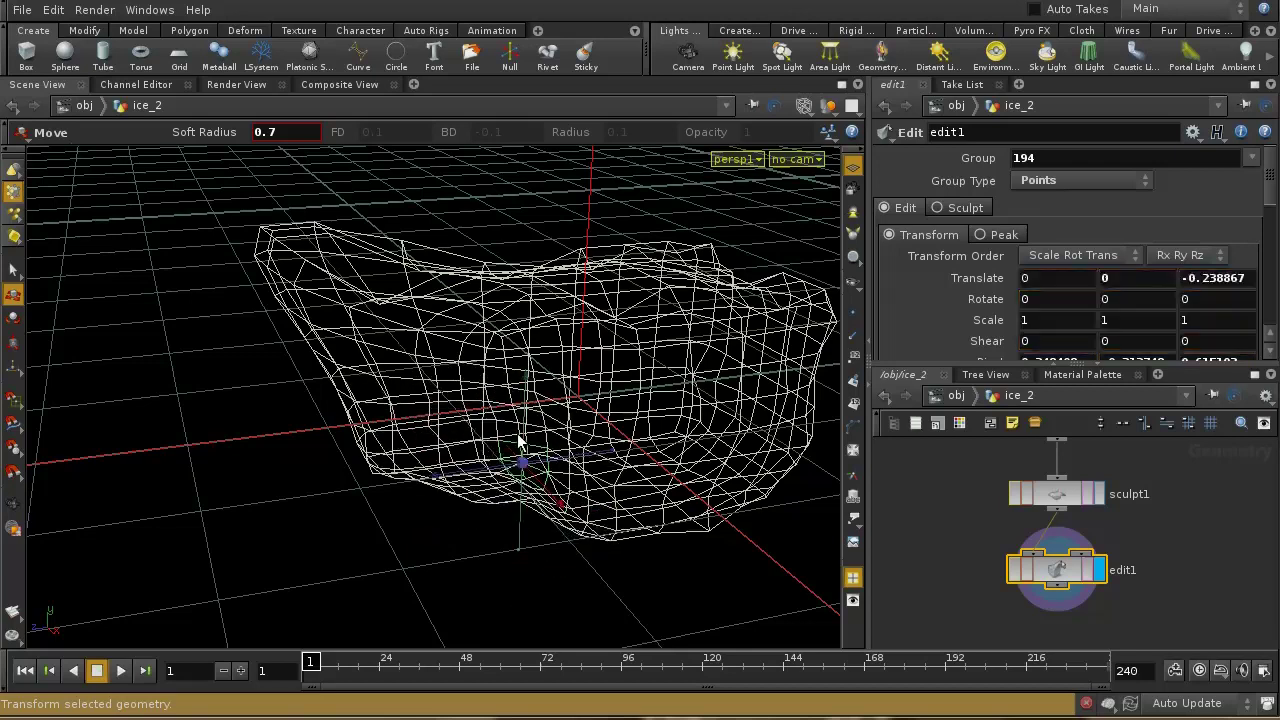
# Display the ice_2 mesh shaded and examine the deformed shape from several angles.
pyautogui.moveTo(677, 557)
pyautogui.keyDown('alt'); pyautogui.mouseDown()
pyautogui.moveTo(780, 523)
pyautogui.moveTo(685, 508)
pyautogui.moveTo(571, 580)
pyautogui.moveTo(597, 611)
pyautogui.moveTo(603, 531)
pyautogui.moveTo(682, 550)
pyautogui.moveTo(680, 563)
pyautogui.mouseUp(); pyautogui.keyUp('alt')
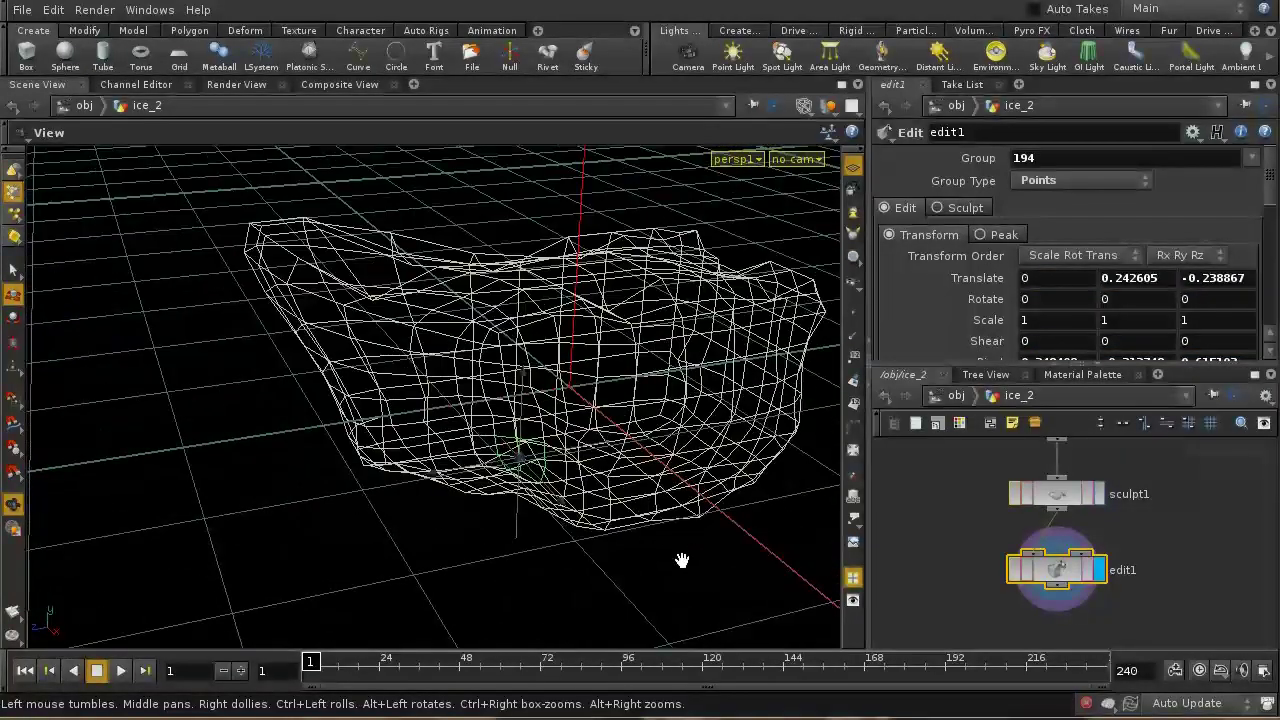
pyautogui.press('Escape')
pyautogui.press('w')
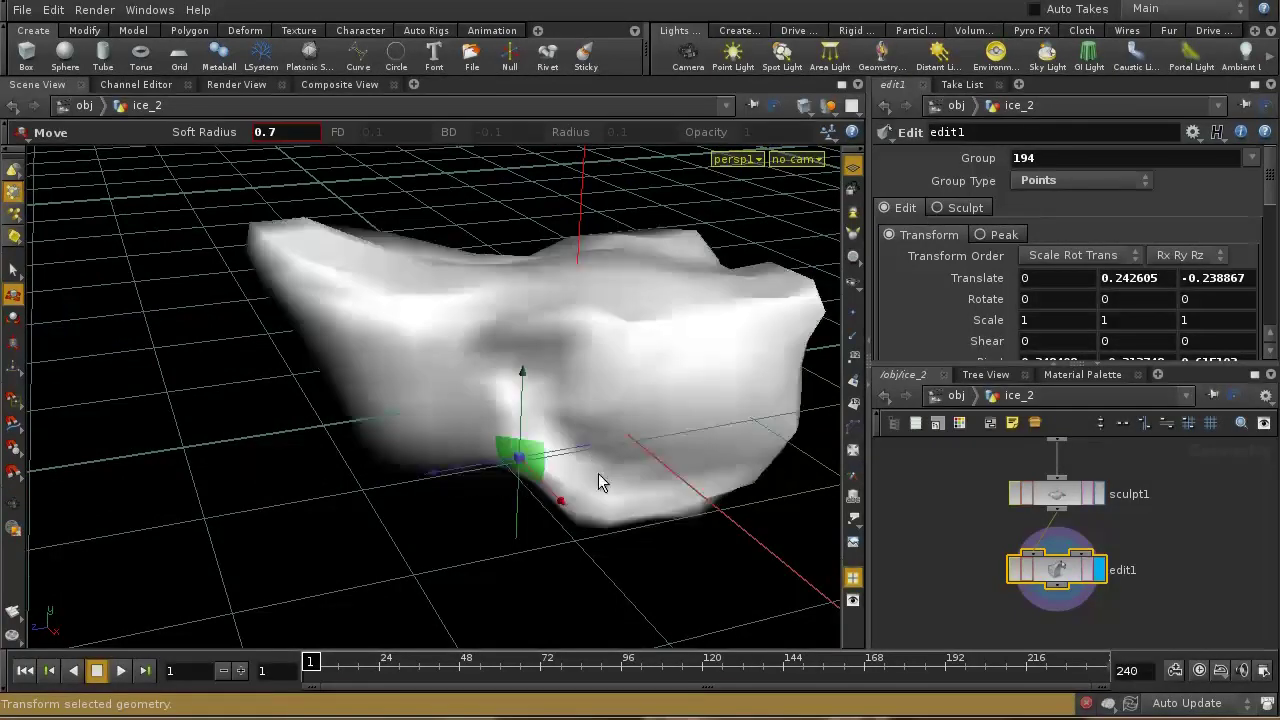
pyautogui.press('Escape')
pyautogui.scroll(3, 597, 492)
pyautogui.moveTo(597, 492); pyautogui.dragTo(597, 411)
pyautogui.press('t')
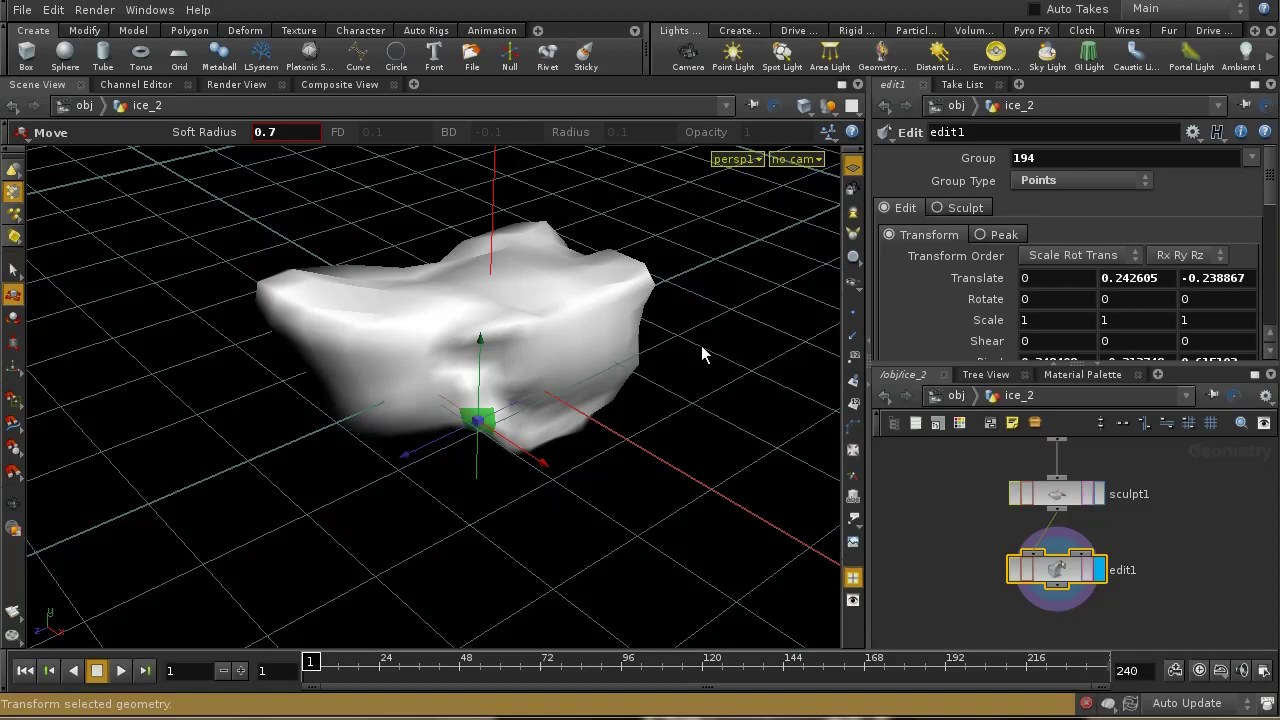
# Return ice_2 to wireframe display and select a single point on the end face opposite the pulled-out corner.
pyautogui.press('w')
pyautogui.press('Escape')
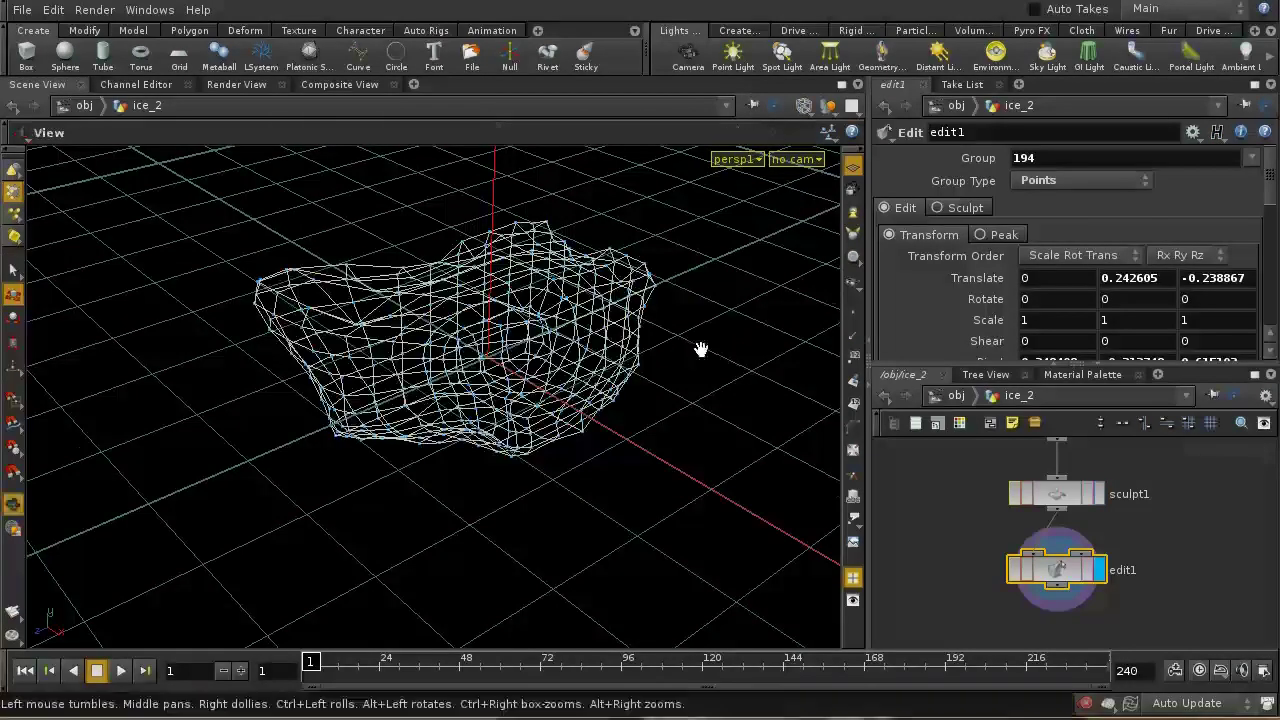
pyautogui.moveTo(701, 349); pyautogui.dragTo(223, 434)
pyautogui.press('Return')
pyautogui.moveTo(514, 400); pyautogui.dragTo(594, 465)
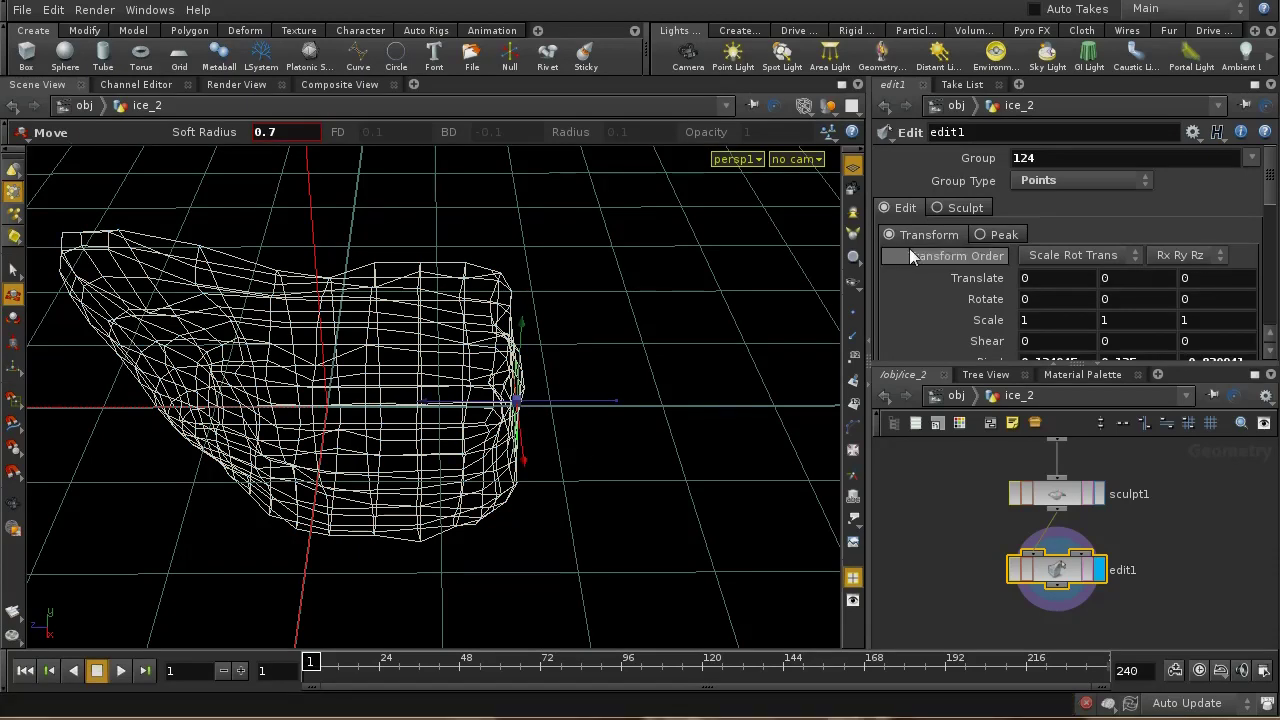
# Switch the edit to Peak and push the end-face point outward along its normal by about 0.012.
pyautogui.click(979, 236)
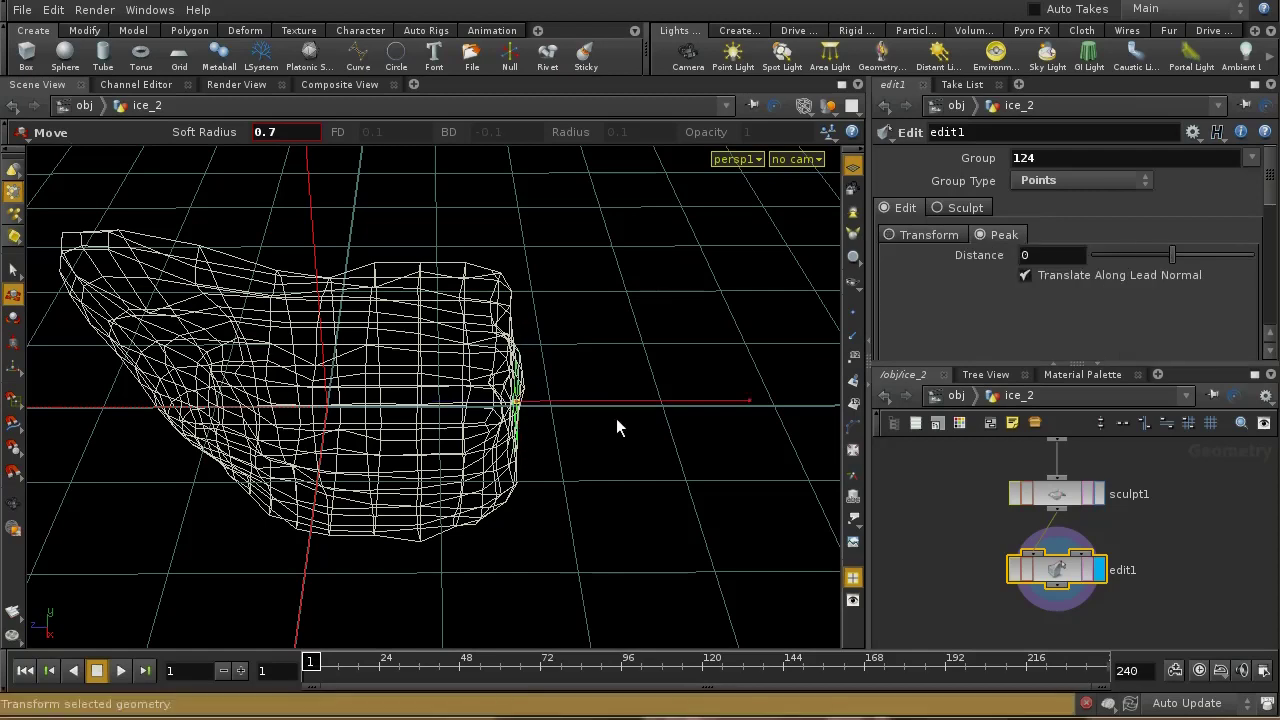
pyautogui.press('Escape')
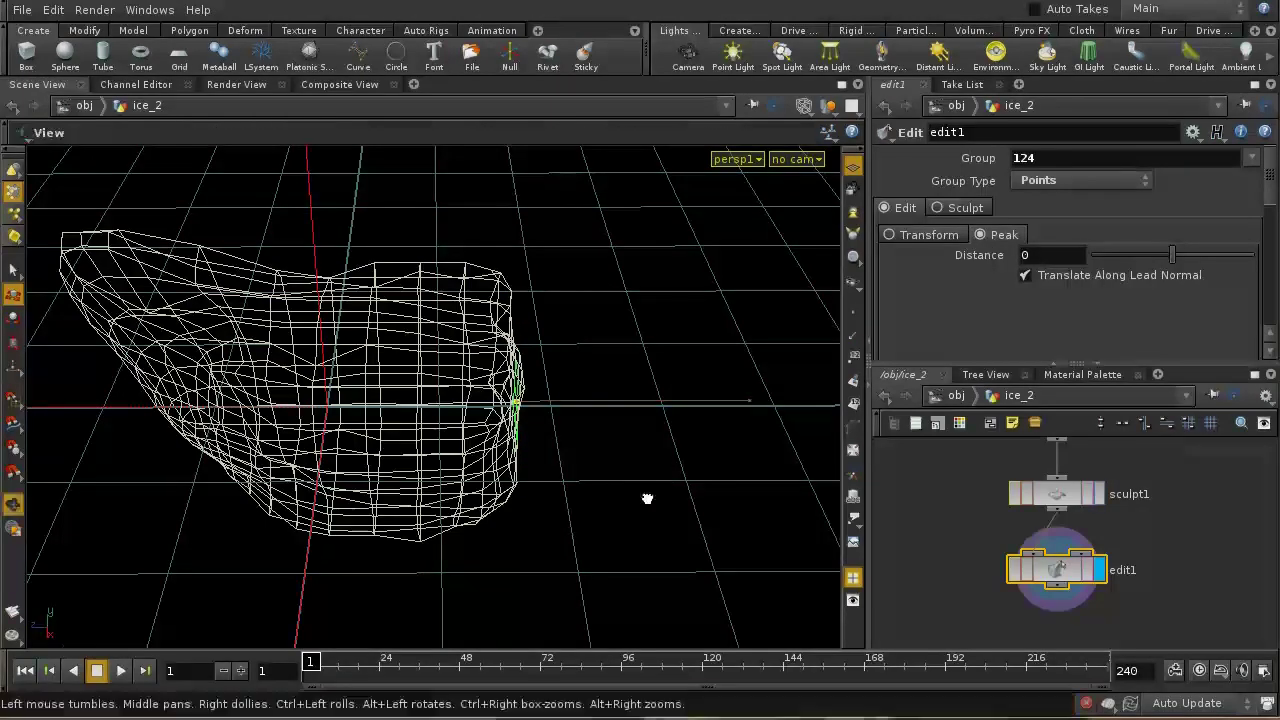
pyautogui.moveTo(647, 497); pyautogui.dragTo(617, 486)
pyautogui.press('t')
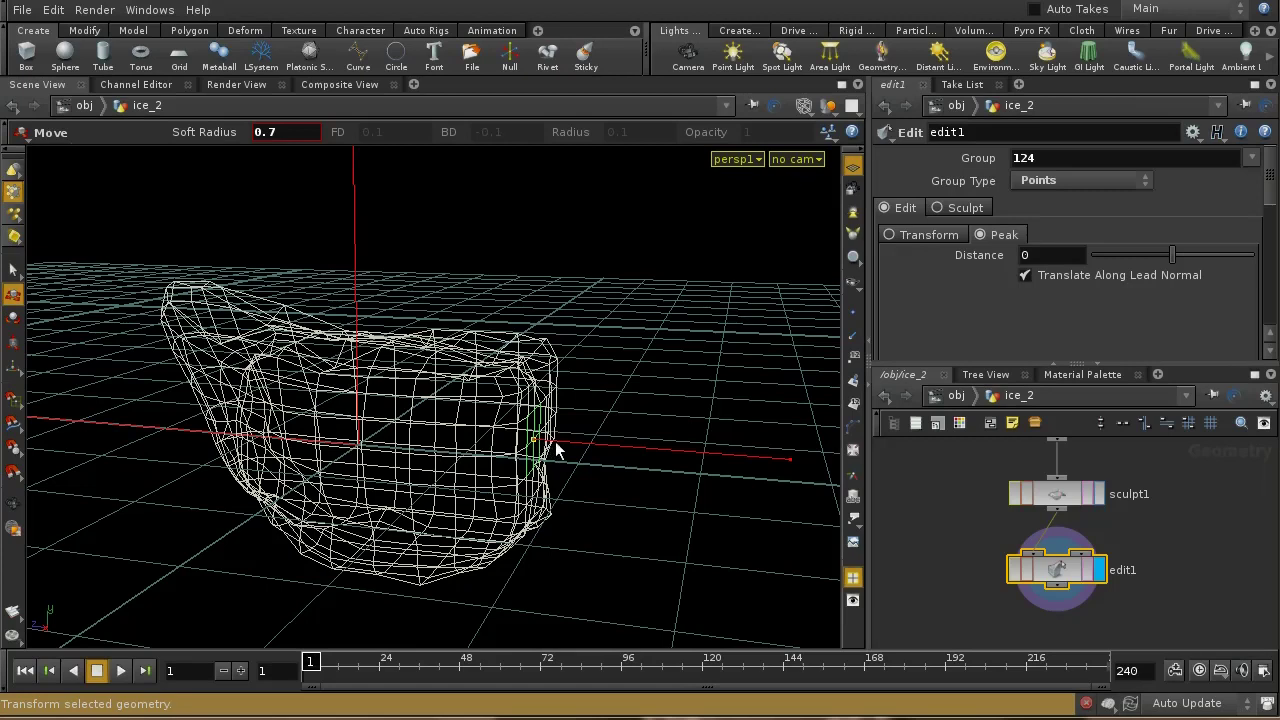
pyautogui.moveTo(567, 449)
pyautogui.mouseDown()
pyautogui.moveTo(677, 472)
pyautogui.moveTo(771, 471)
pyautogui.moveTo(571, 440)
pyautogui.moveTo(704, 454)
pyautogui.moveTo(549, 452)
pyautogui.moveTo(568, 458)
pyautogui.mouseUp()
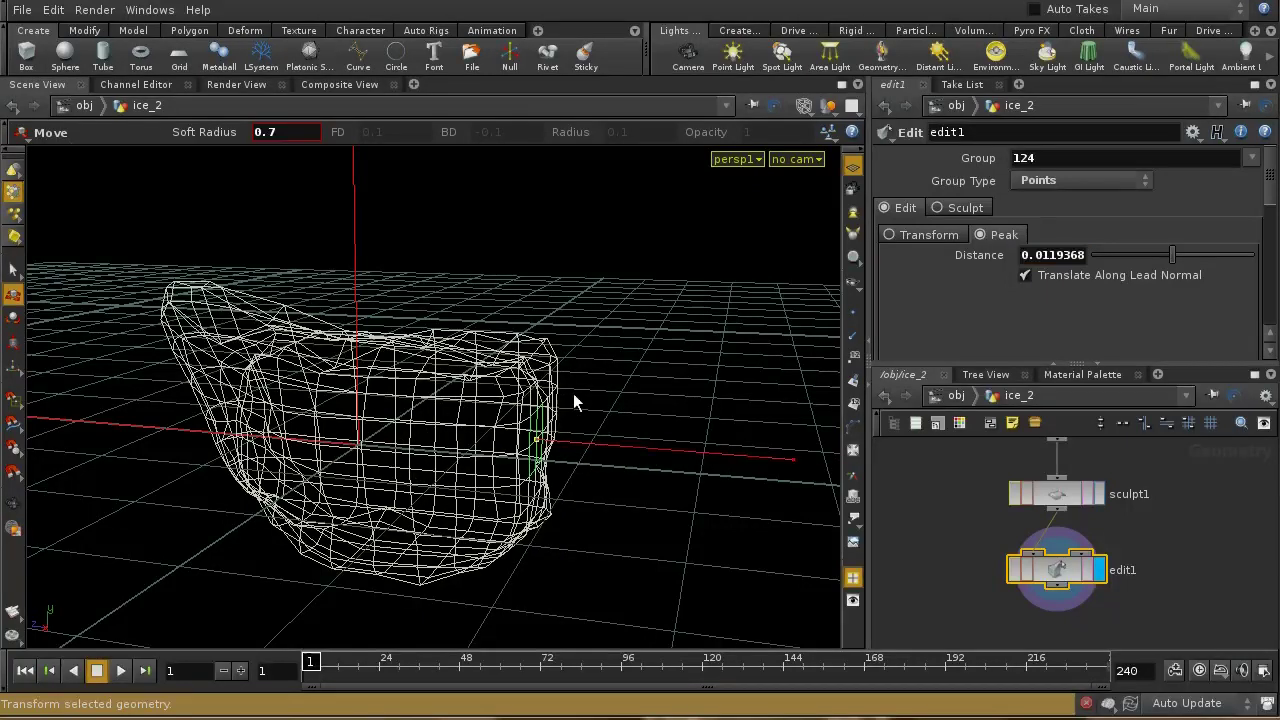
# Try to pull the upper corner point above that end face outward along its normal with Peak.
pyautogui.click(548, 342)
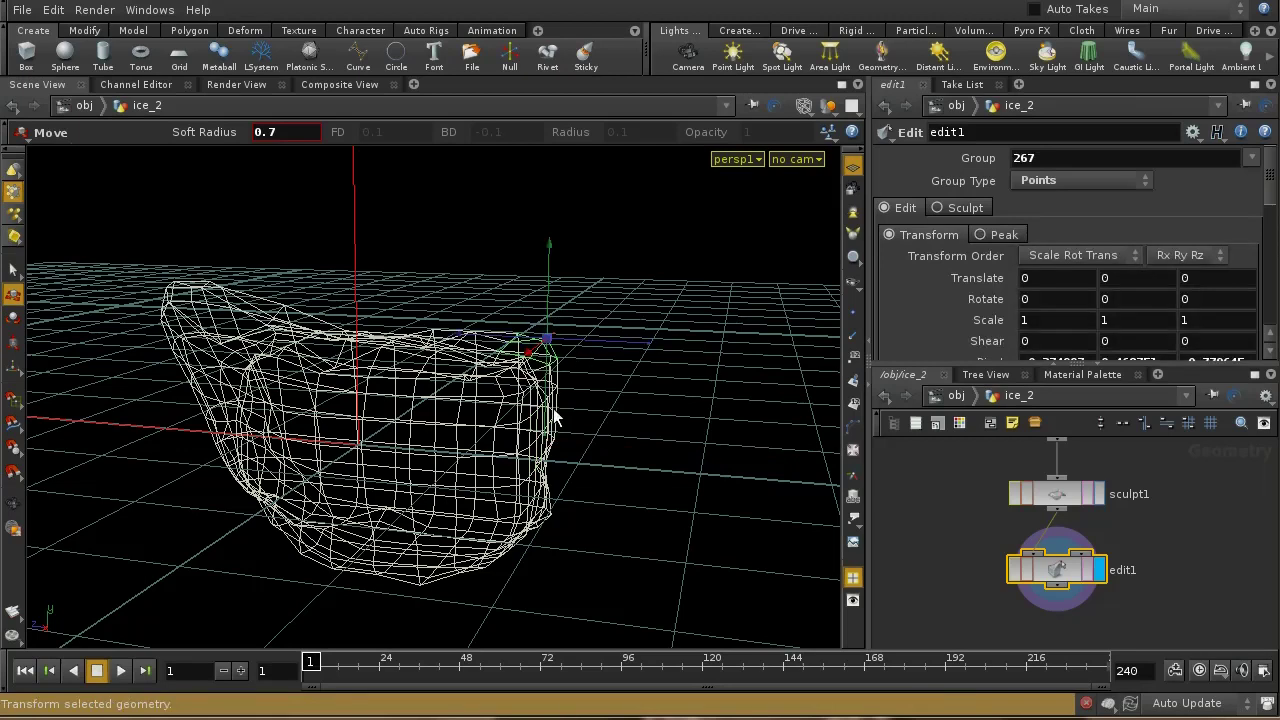
pyautogui.click(982, 234)
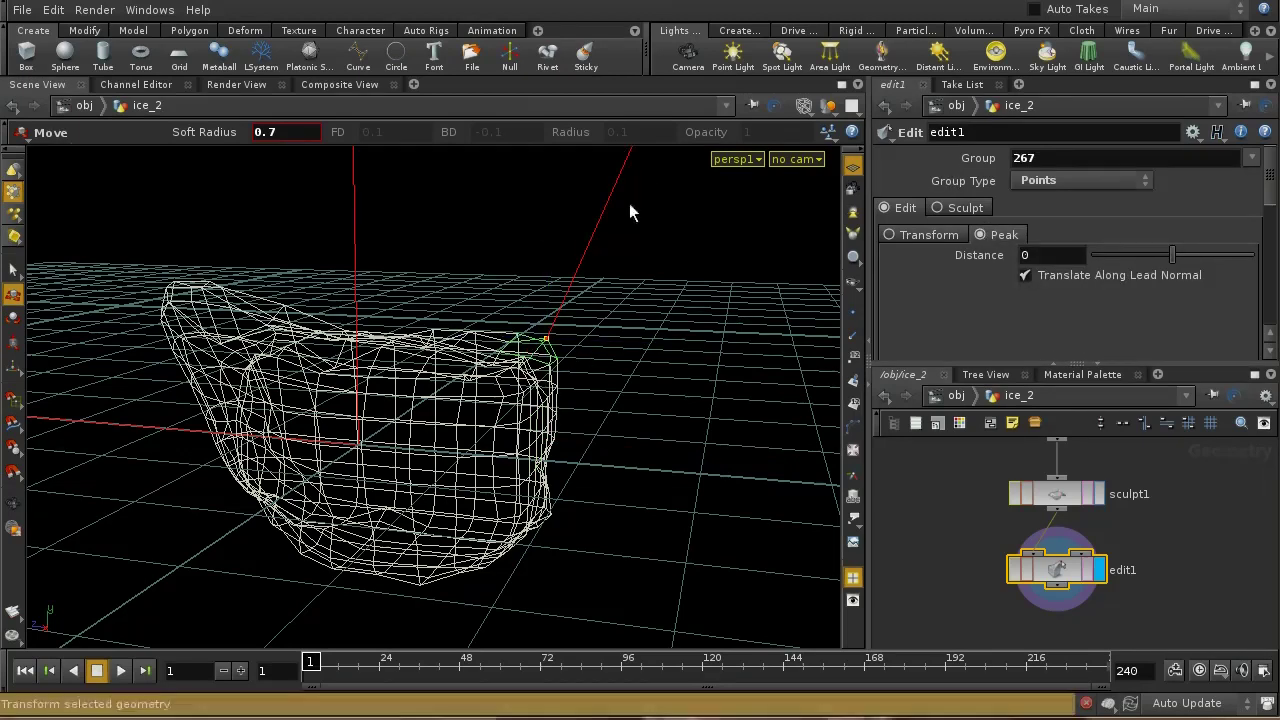
pyautogui.moveTo(595, 236); pyautogui.dragTo(613, 210)
pyautogui.hotkey('ctrl', 'z')
pyautogui.press('Escape')
pyautogui.moveTo(603, 382); pyautogui.dragTo(700, 380)
pyautogui.press('t')
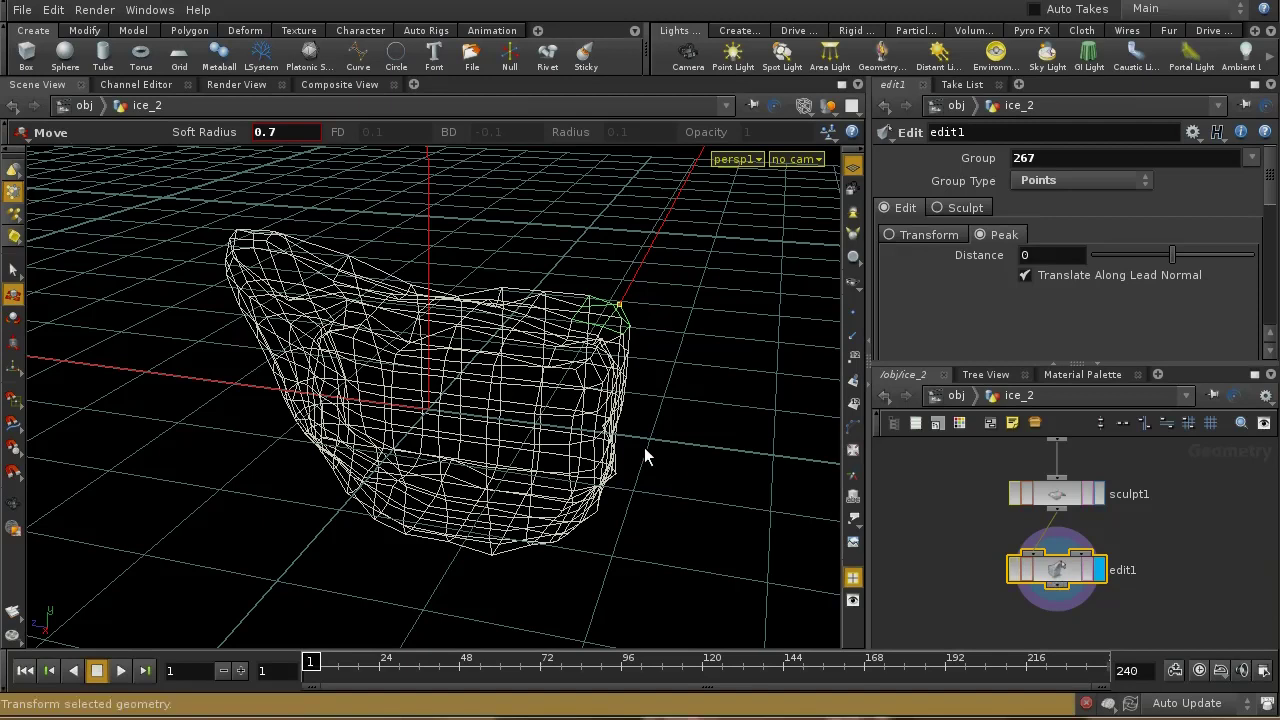
pyautogui.press('Escape')
pyautogui.moveTo(644, 456); pyautogui.dragTo(649, 403)
pyautogui.press('t')
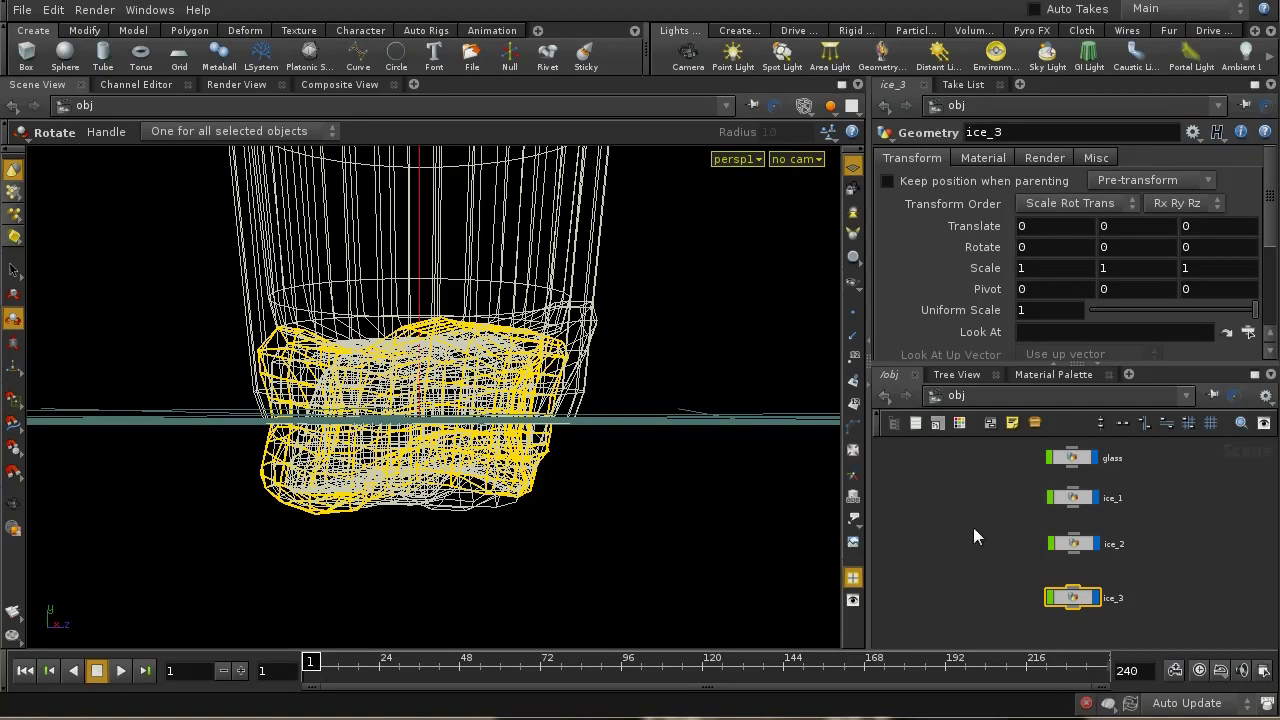
# Hide ice_1, ice_2 and ice_3 together and show them again at object level.
pyautogui.moveTo(965, 477); pyautogui.dragTo(1134, 614)
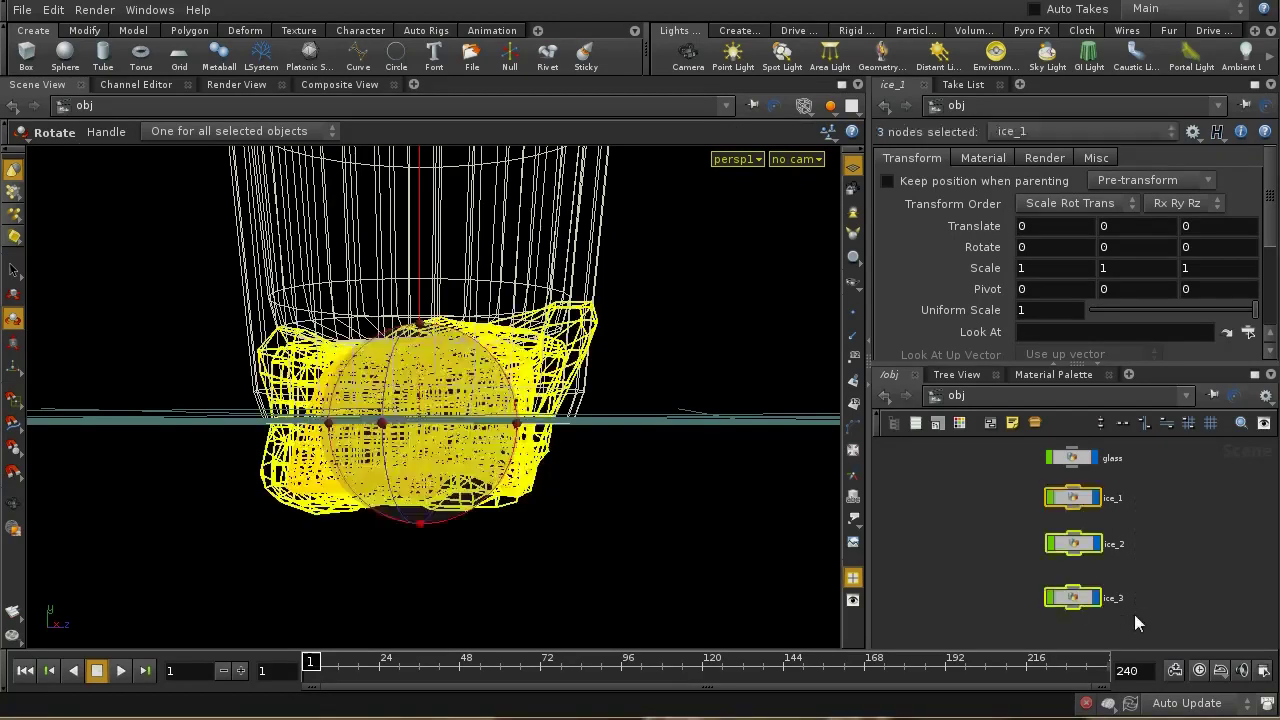
pyautogui.click(1100, 498)
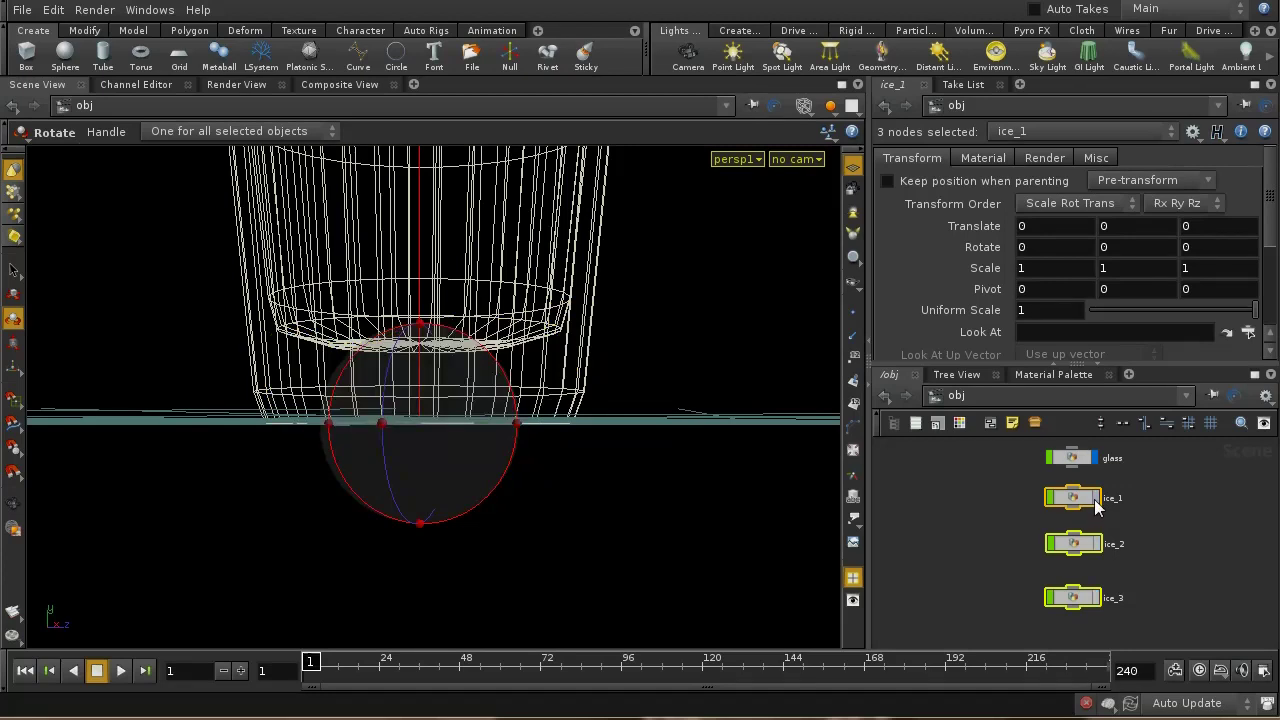
pyautogui.click(1097, 498)
pyautogui.click(1138, 580)
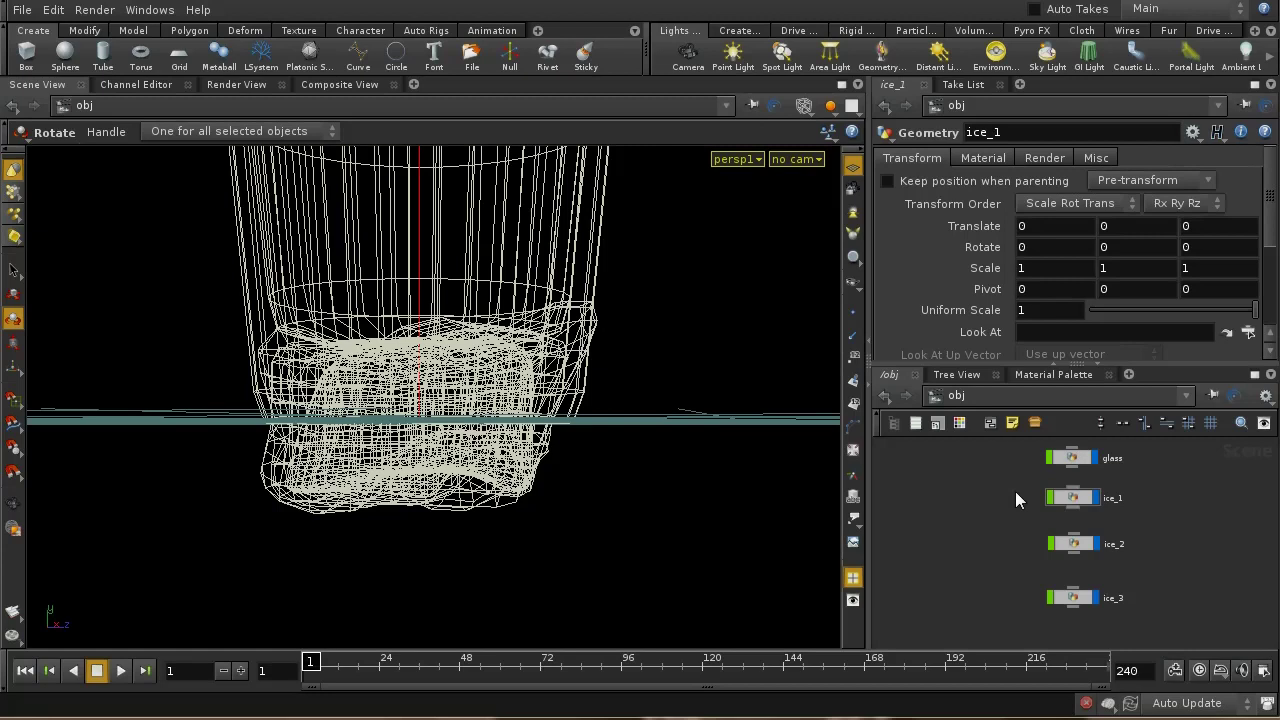
# Collapse ice_1, ice_2 and ice_3 into one subnetwork placed below the glass node and rename it ice_cubes.
pyautogui.moveTo(990, 479); pyautogui.dragTo(1157, 567)
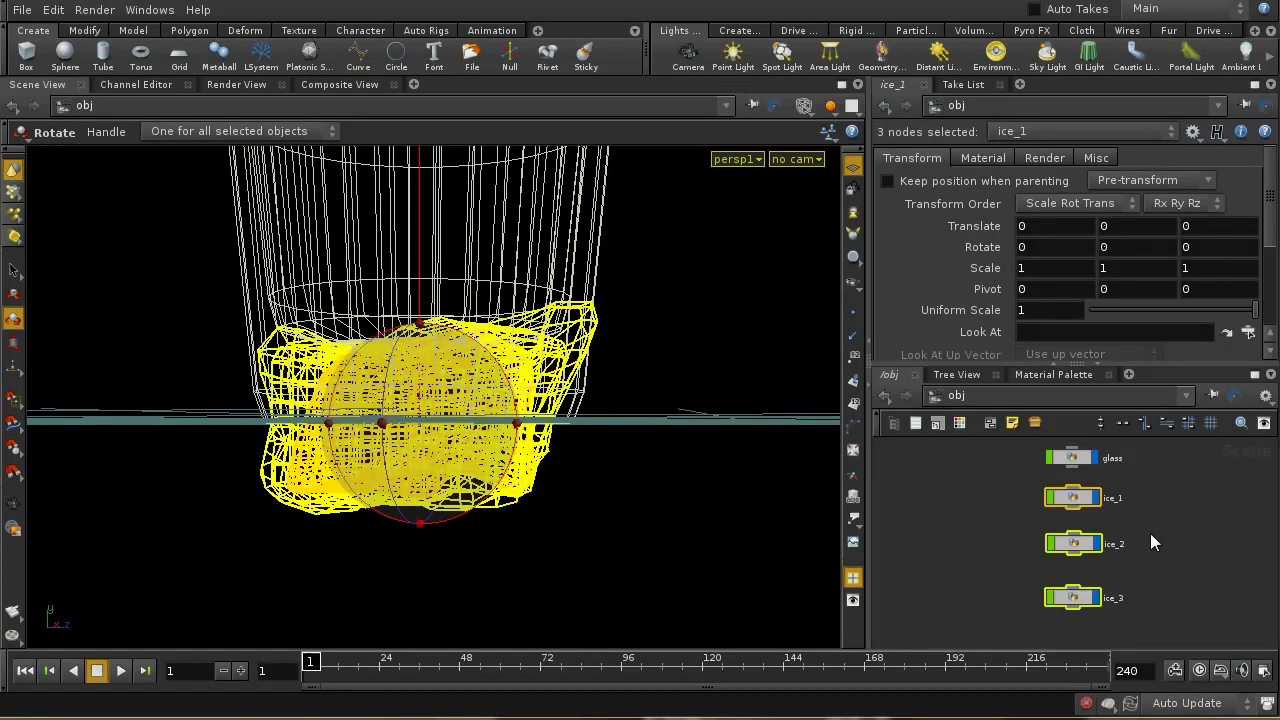
pyautogui.hotkey('shift', 'c')
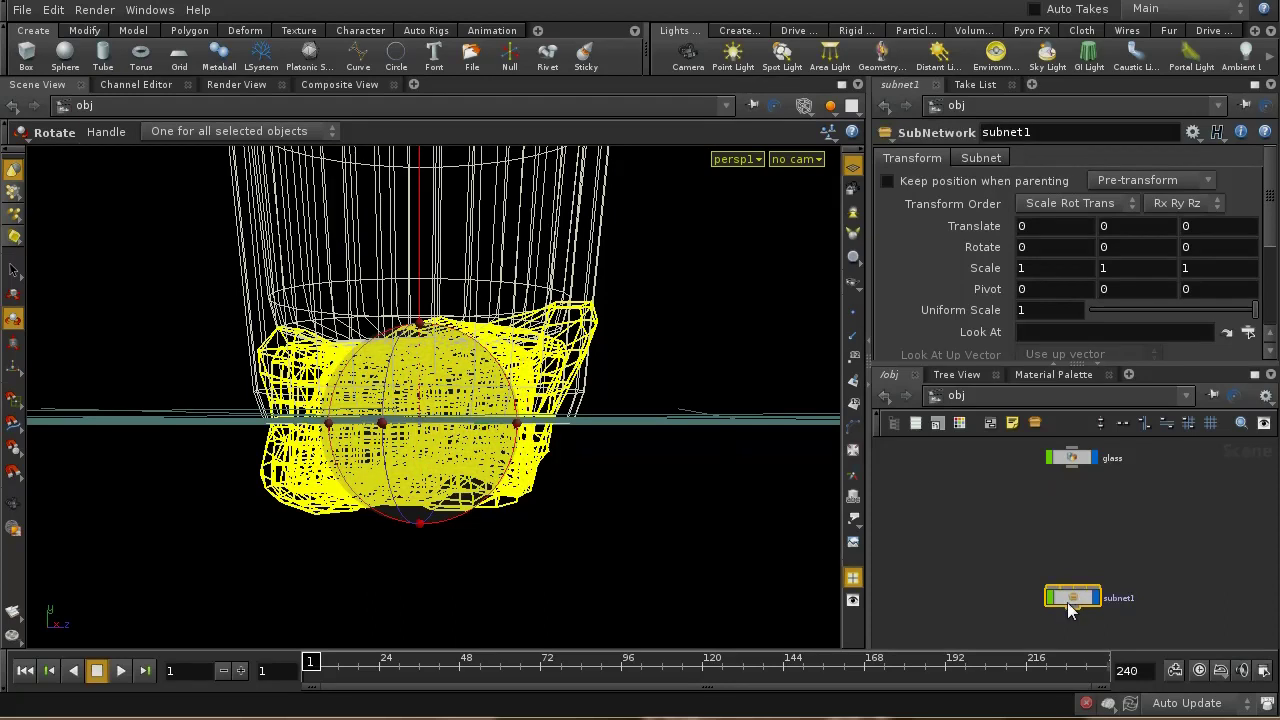
pyautogui.moveTo(1086, 603); pyautogui.dragTo(1075, 519)
pyautogui.moveTo(922, 131); pyautogui.dragTo(930, 132)
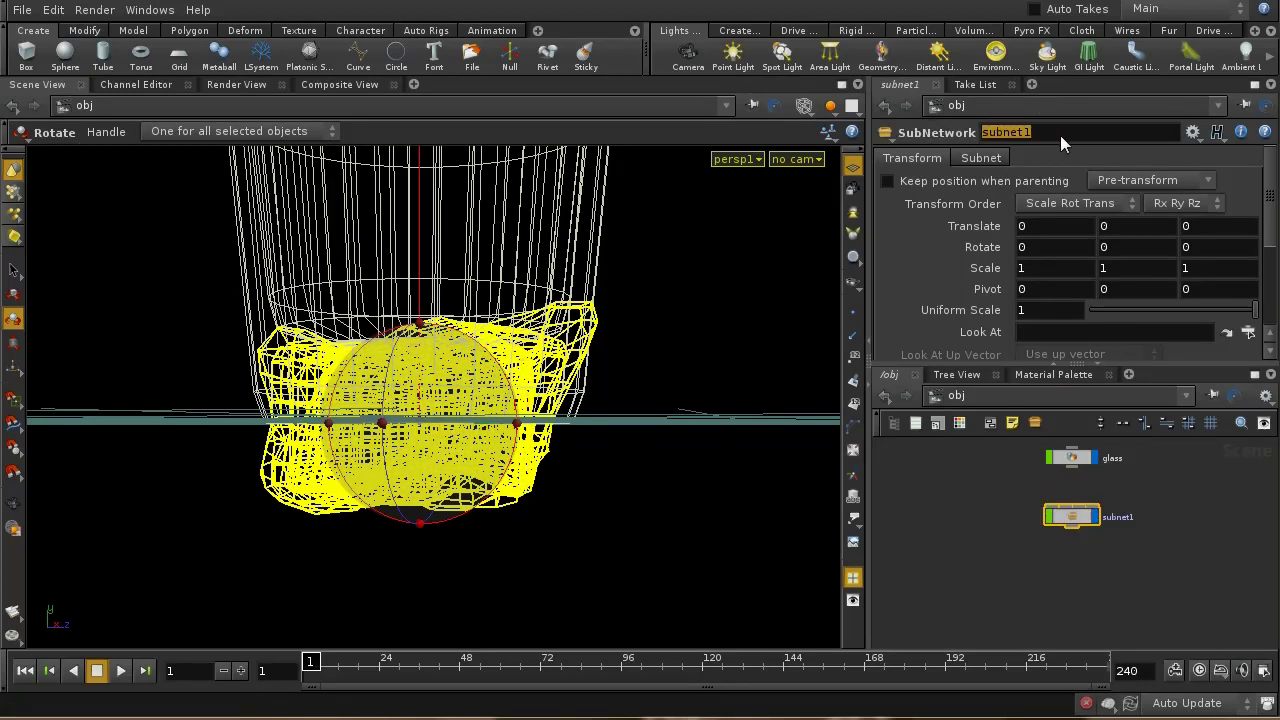
pyautogui.write('ice_cubes')
pyautogui.press('Return')
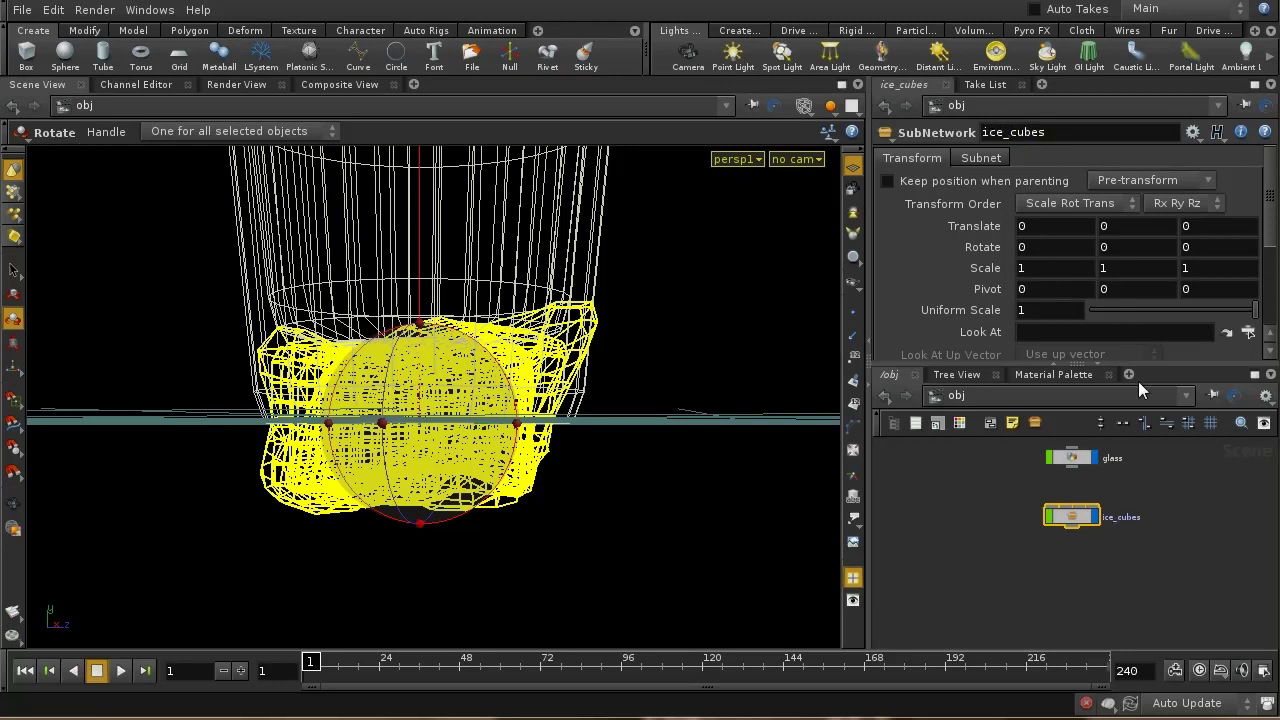
# Look inside the ice_cubes subnetwork at its ice objects and return to the object level.
pyautogui.doubleClick(1070, 518)
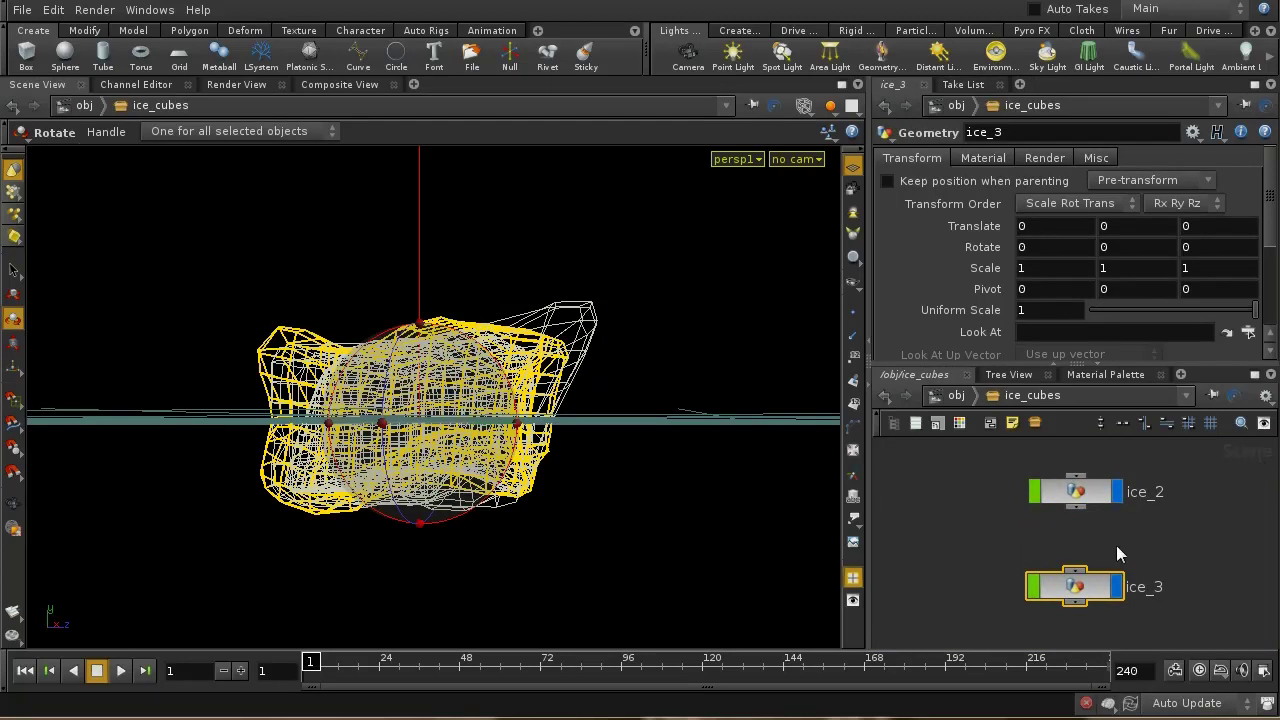
pyautogui.moveTo(1118, 554); pyautogui.dragTo(1161, 511, button='middle')
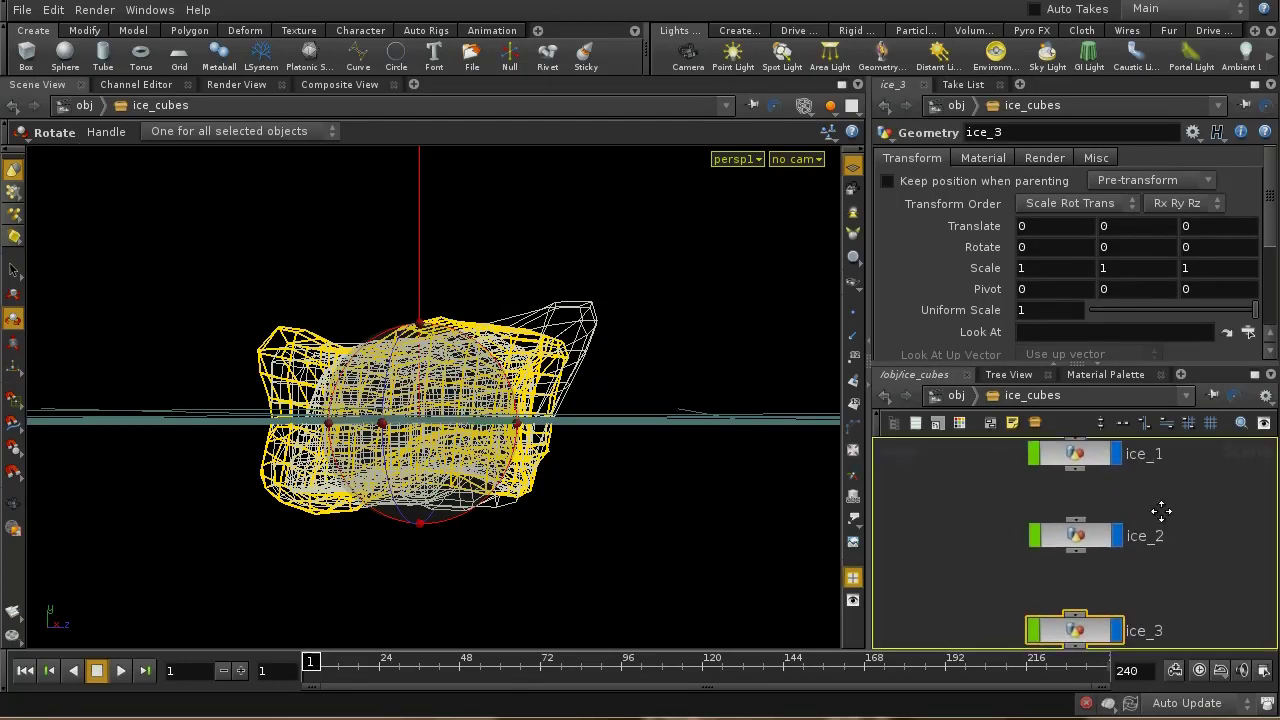
pyautogui.click(947, 395)
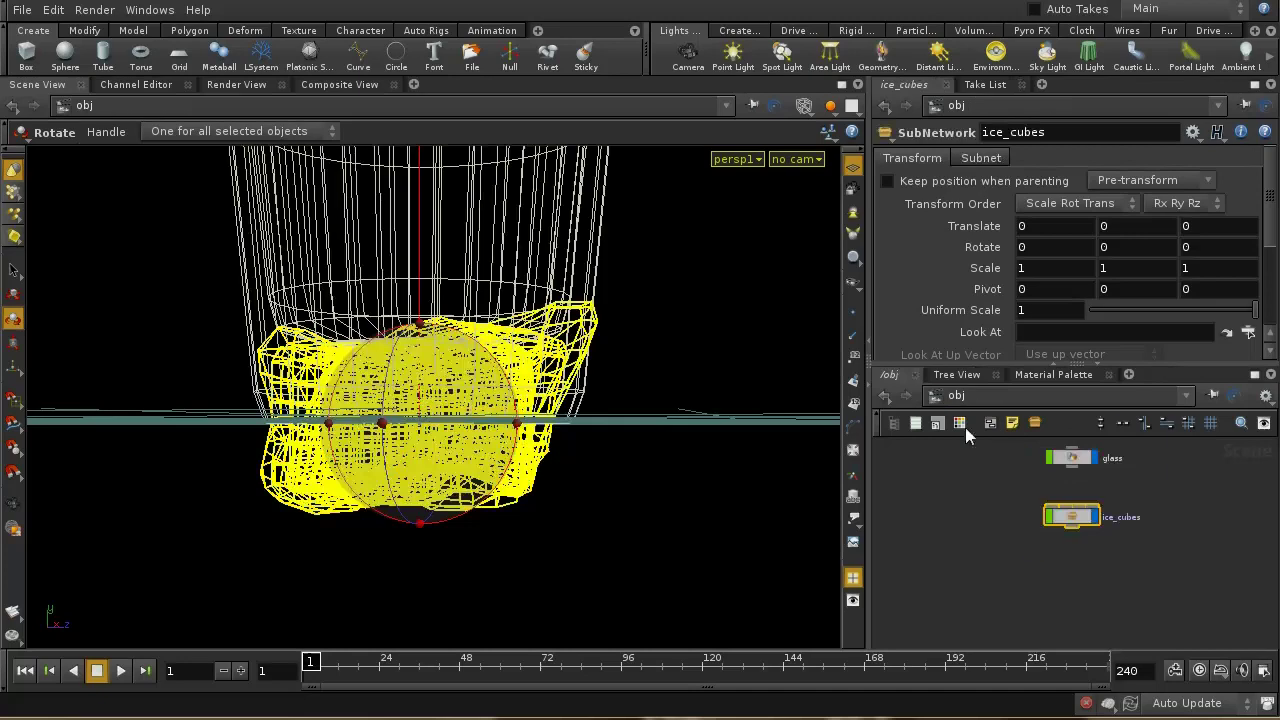
# Hide the ice_cubes subnetwork and bring the whole glass into view with the Rotate tool active.
pyautogui.click(1094, 517)
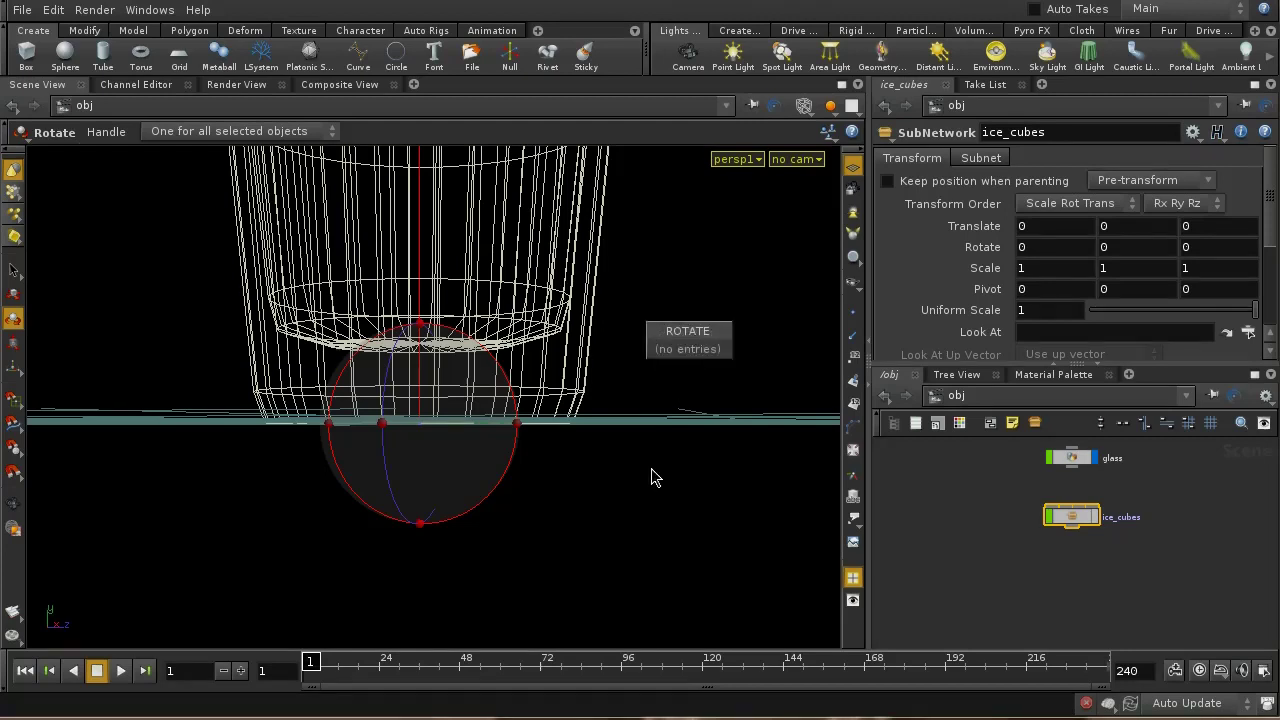
pyautogui.press('Escape')
pyautogui.moveTo(640, 269); pyautogui.dragTo(589, 534)
pyautogui.moveTo(549, 309); pyautogui.dragTo(563, 337)
pyautogui.moveTo(563, 337); pyautogui.dragTo(583, 409, button='middle')
pyautogui.moveTo(583, 409); pyautogui.dragTo(594, 306, button='right')
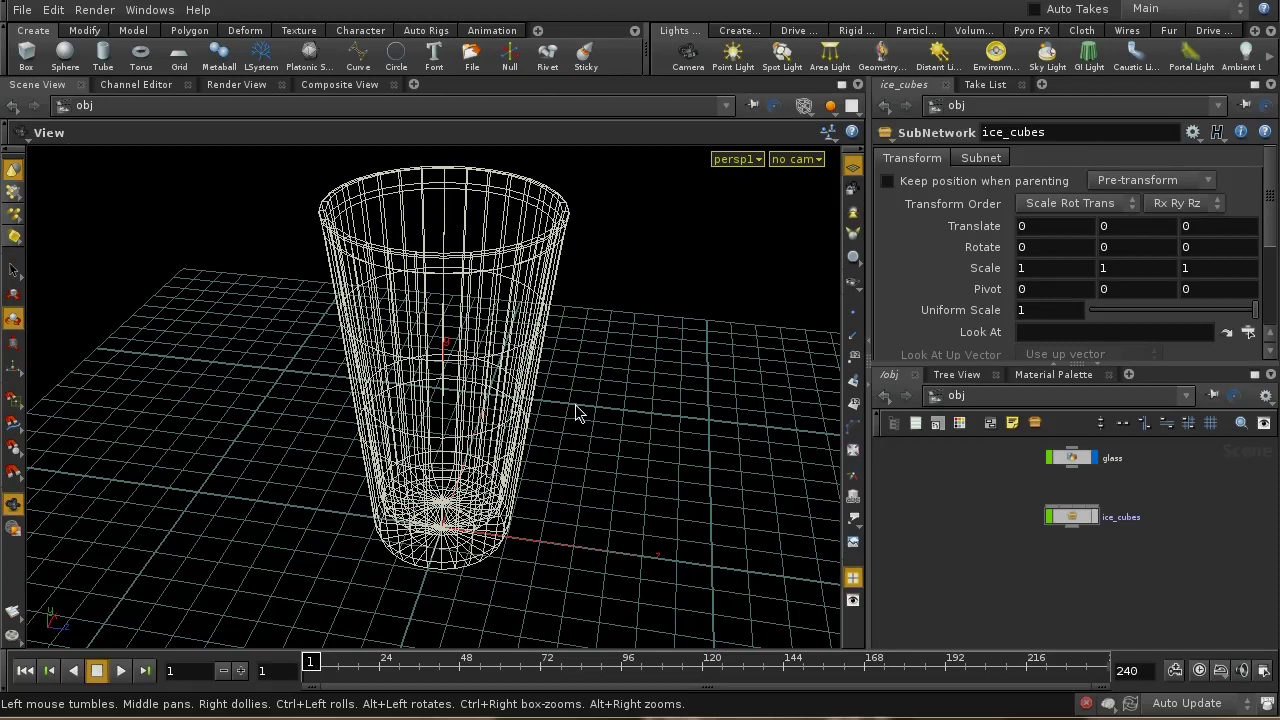
pyautogui.press('r')
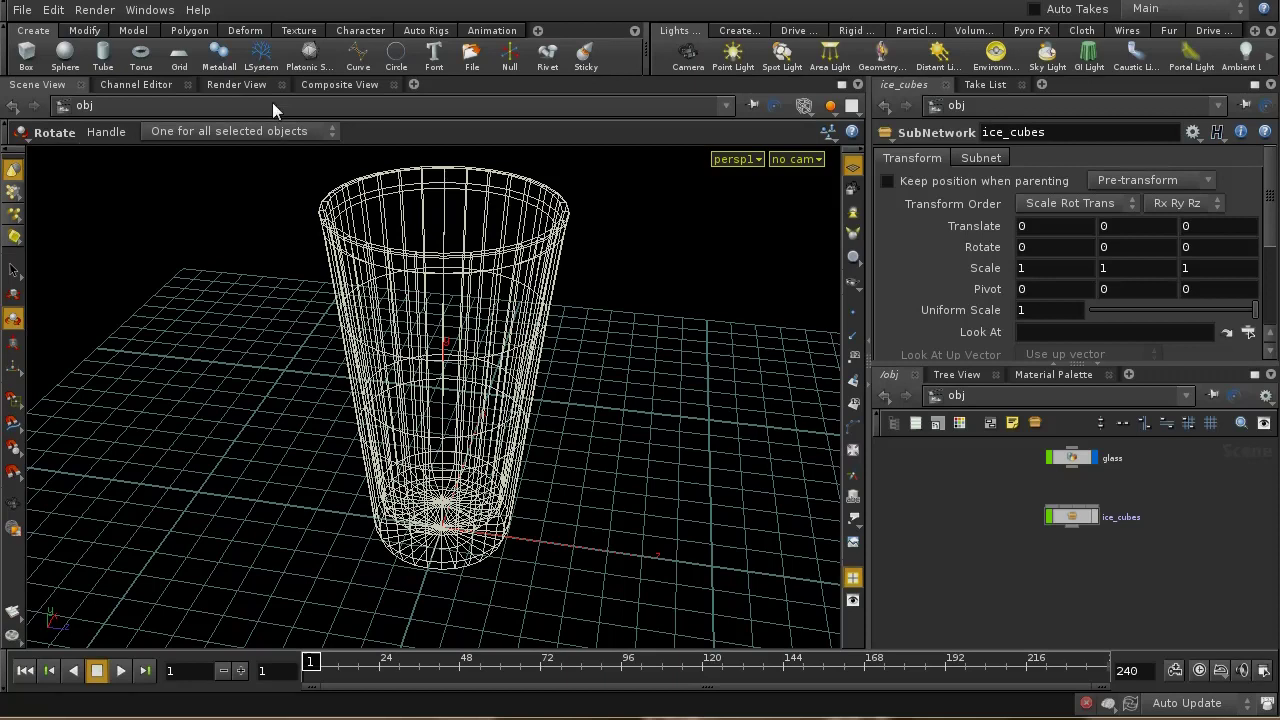
# Render a preview of the glass in the render view and return to the scene view.
pyautogui.click(248, 86)
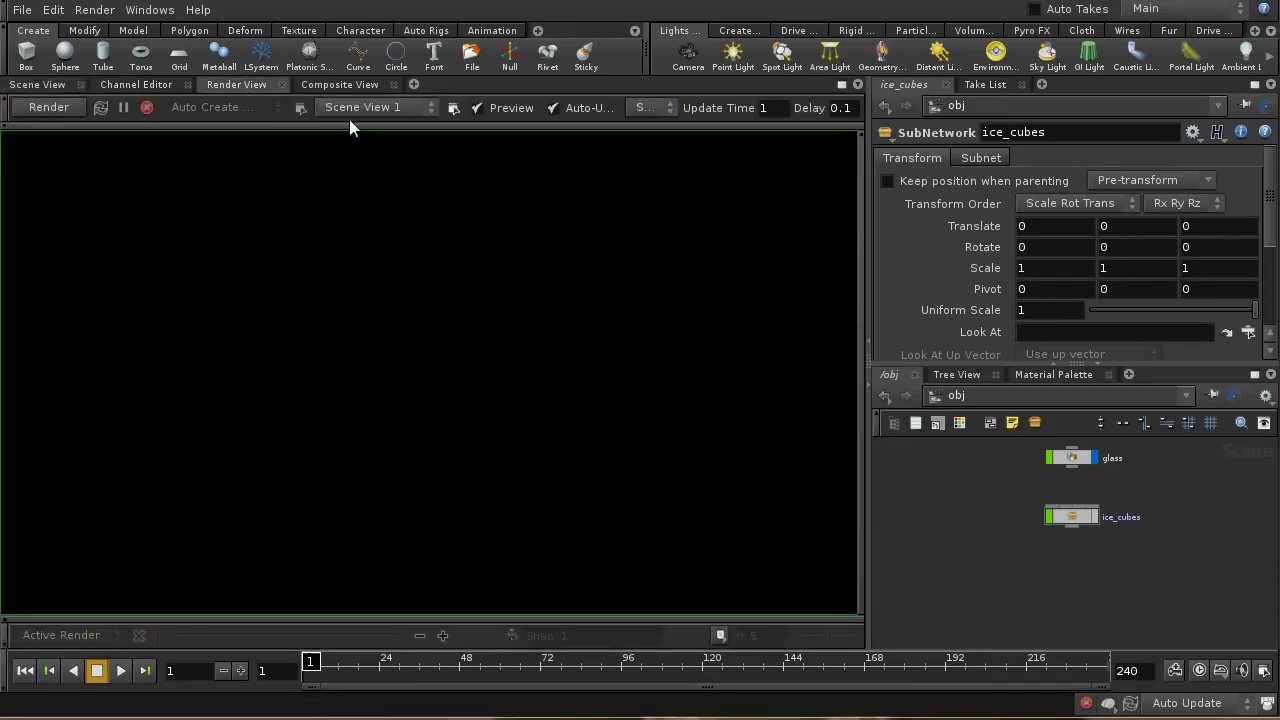
pyautogui.click(77, 110)
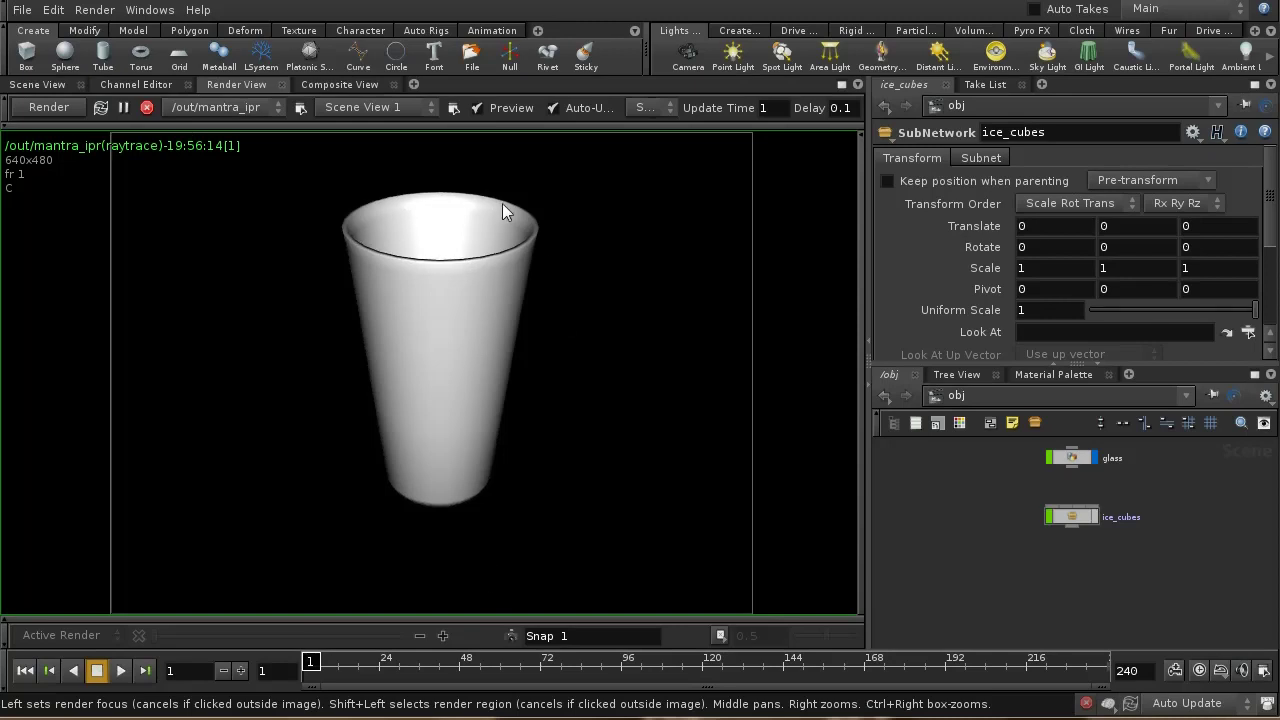
pyautogui.click(51, 87)
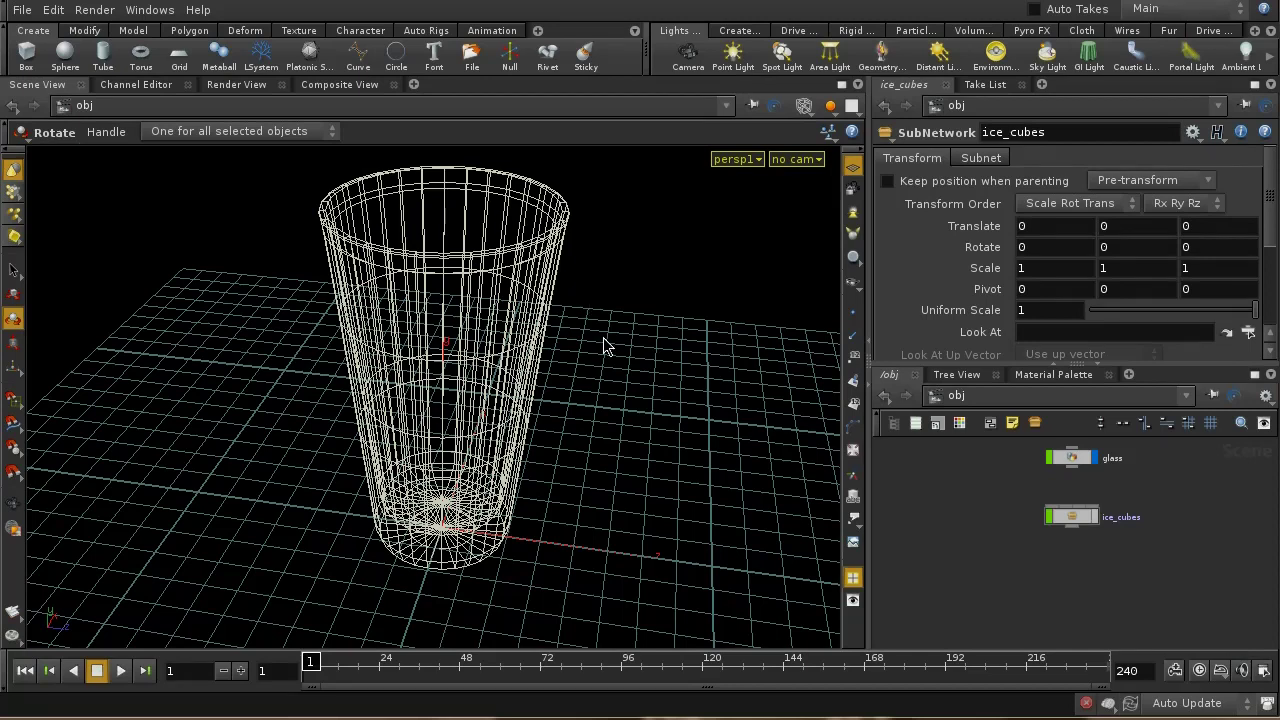
# Open the glass object's geometry and bring the inner bottom of the glass into close view with the Select tool active.
pyautogui.doubleClick(1074, 457)
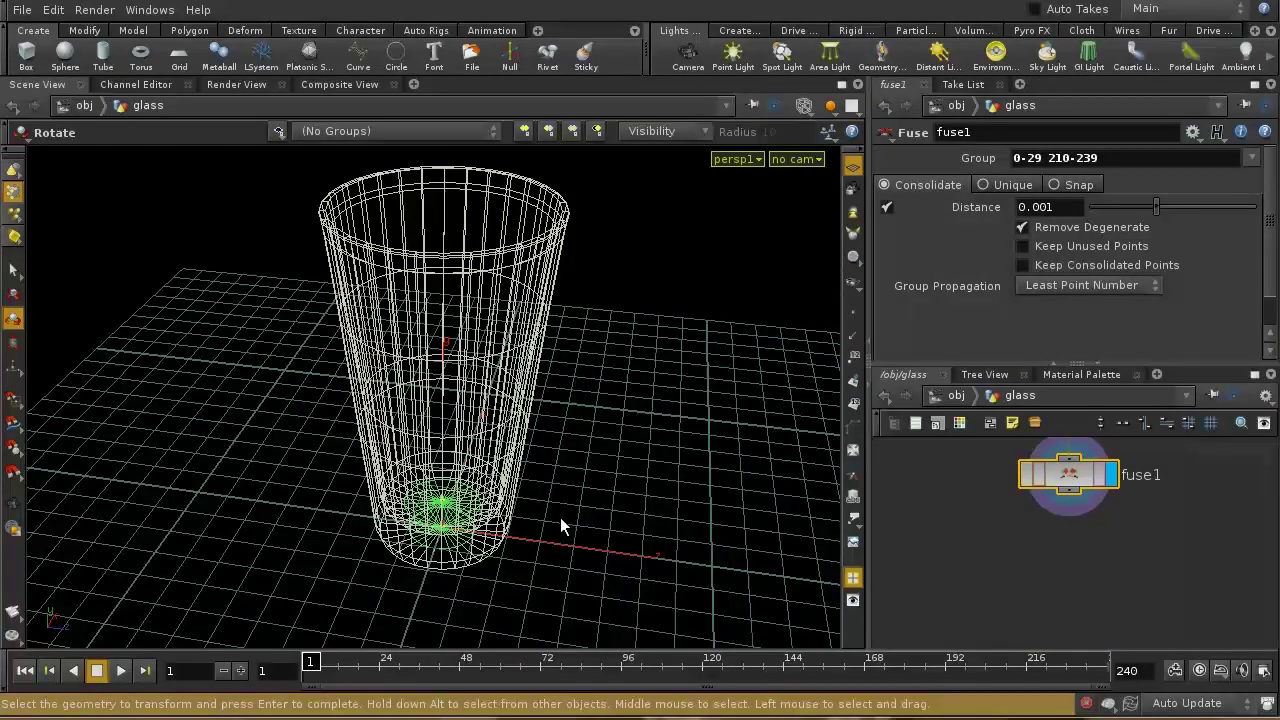
pyautogui.press('Escape')
pyautogui.moveTo(563, 514); pyautogui.dragTo(543, 386, button='right')
pyautogui.moveTo(586, 600); pyautogui.dragTo(551, 444, button='right')
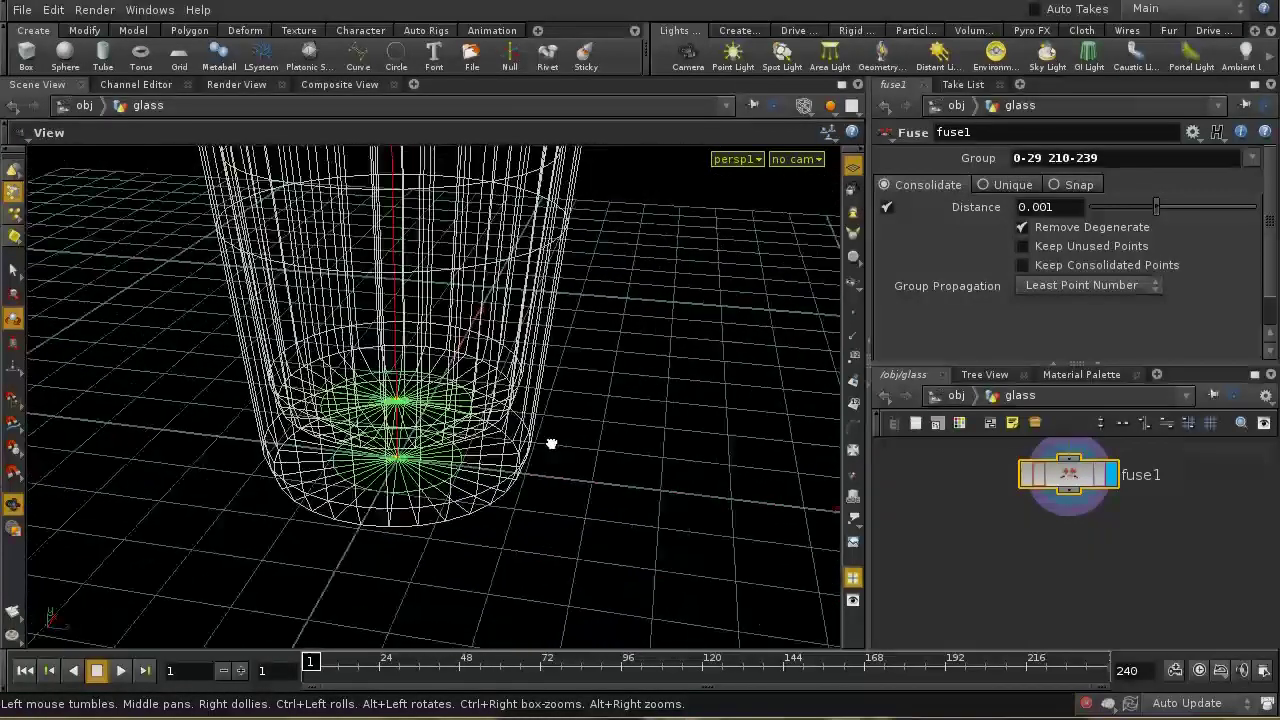
pyautogui.moveTo(551, 444)
pyautogui.mouseDown()
pyautogui.moveTo(543, 406)
pyautogui.moveTo(543, 434)
pyautogui.moveTo(537, 423)
pyautogui.mouseUp()
pyautogui.press('r')
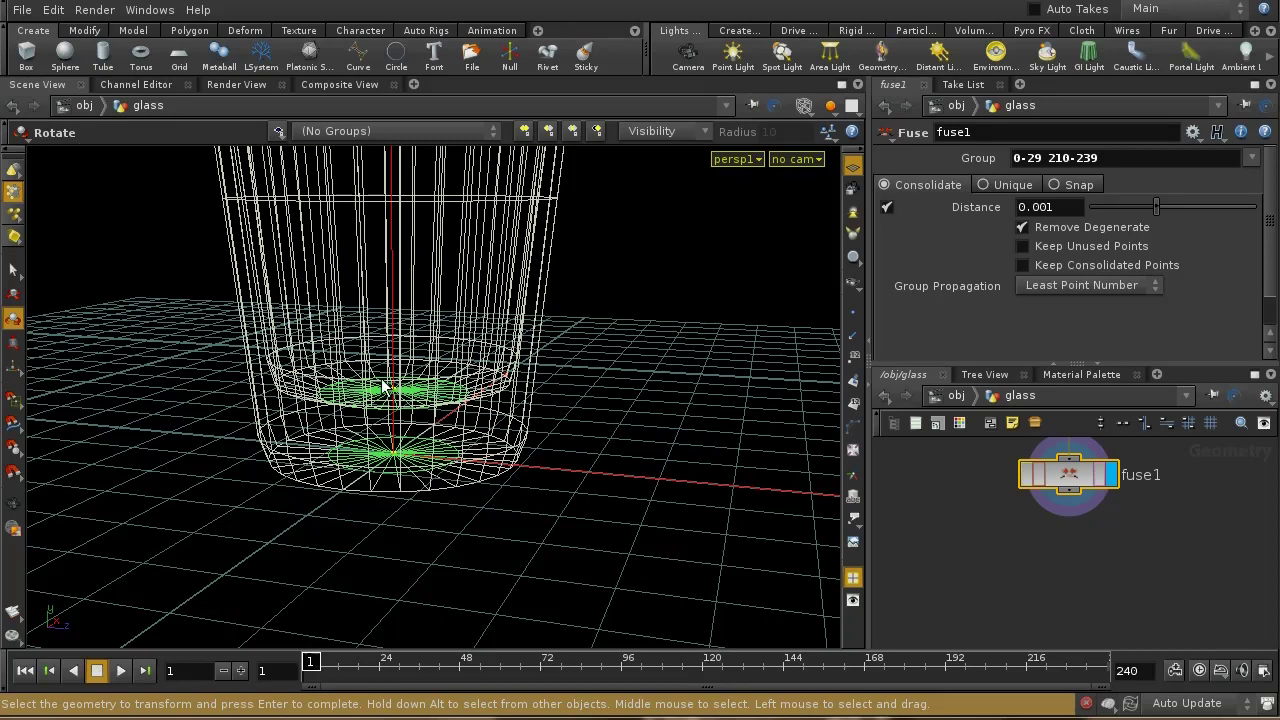
pyautogui.press('s')
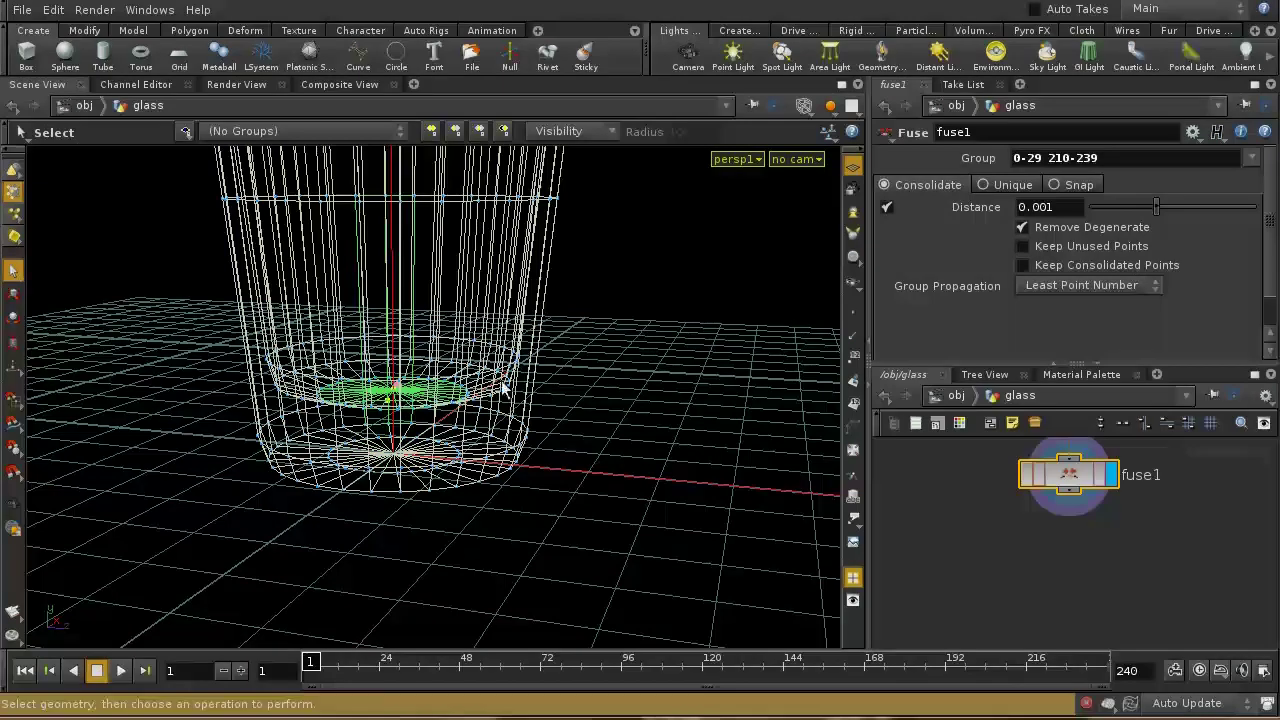
pyautogui.press('Escape')
pyautogui.moveTo(538, 402); pyautogui.dragTo(440, 455)
pyautogui.press('s')
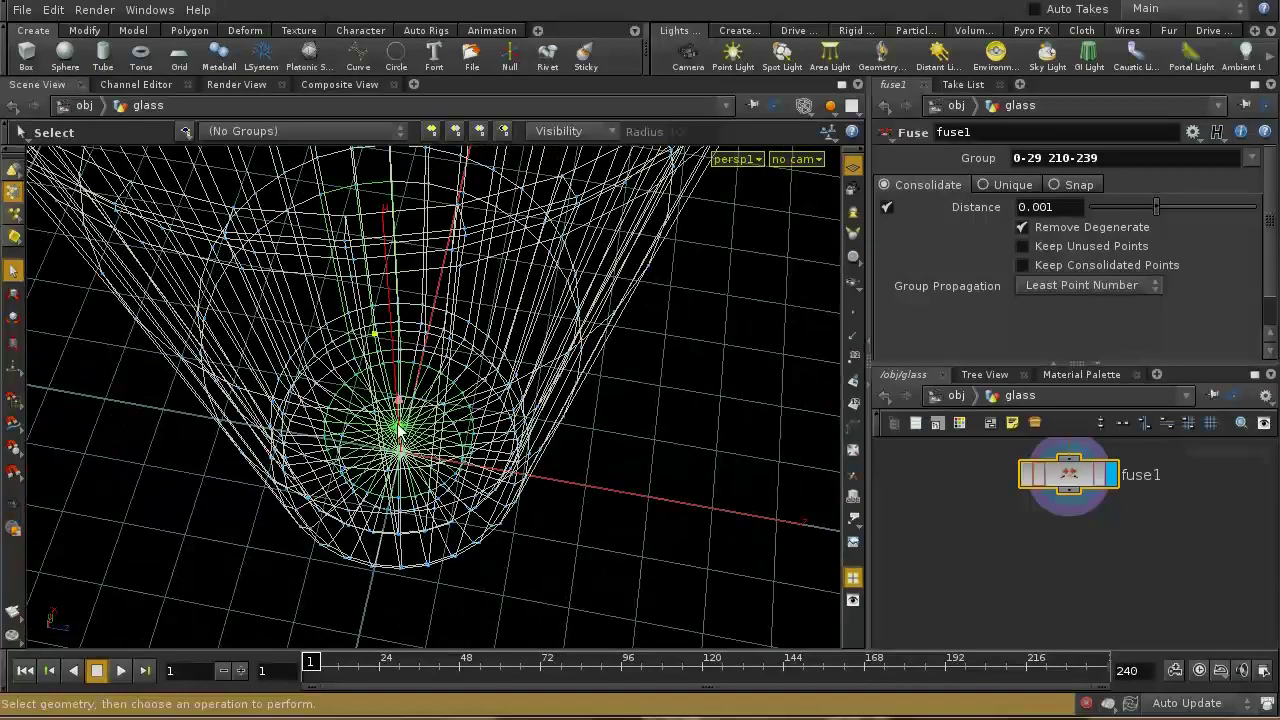
pyautogui.press('Escape')
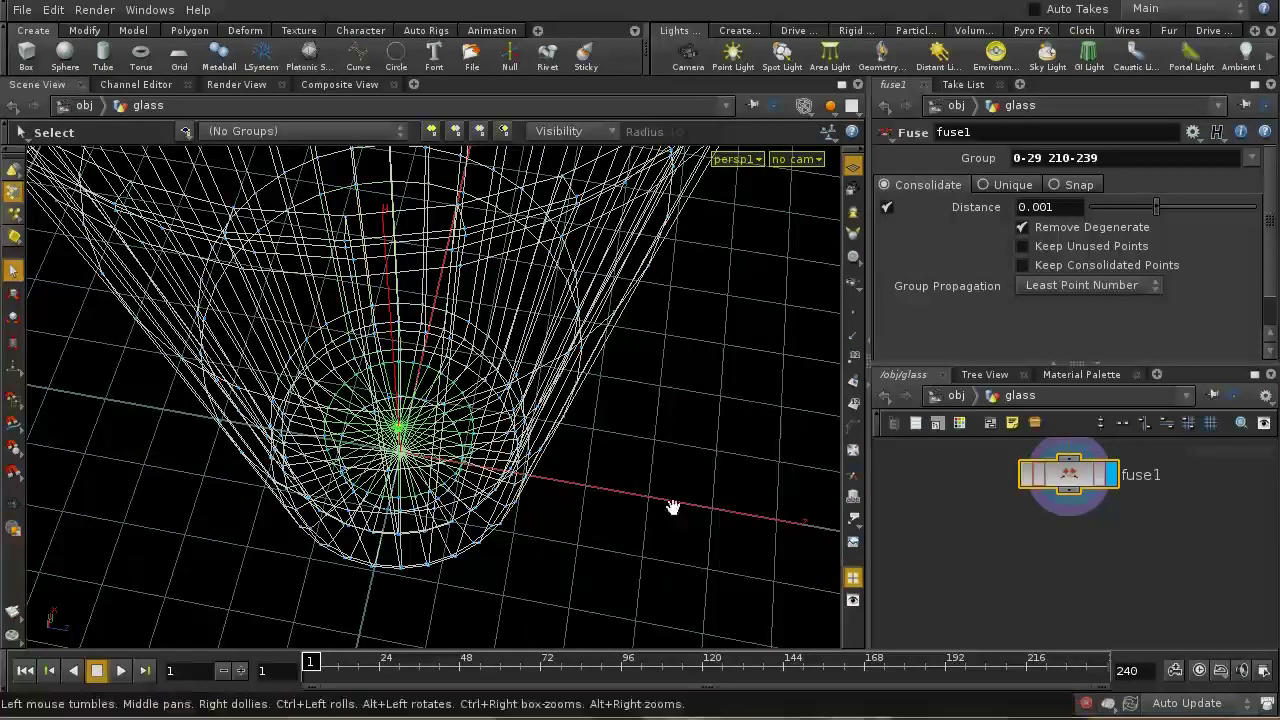
pyautogui.moveTo(671, 509); pyautogui.dragTo(651, 403)
pyautogui.press('s')
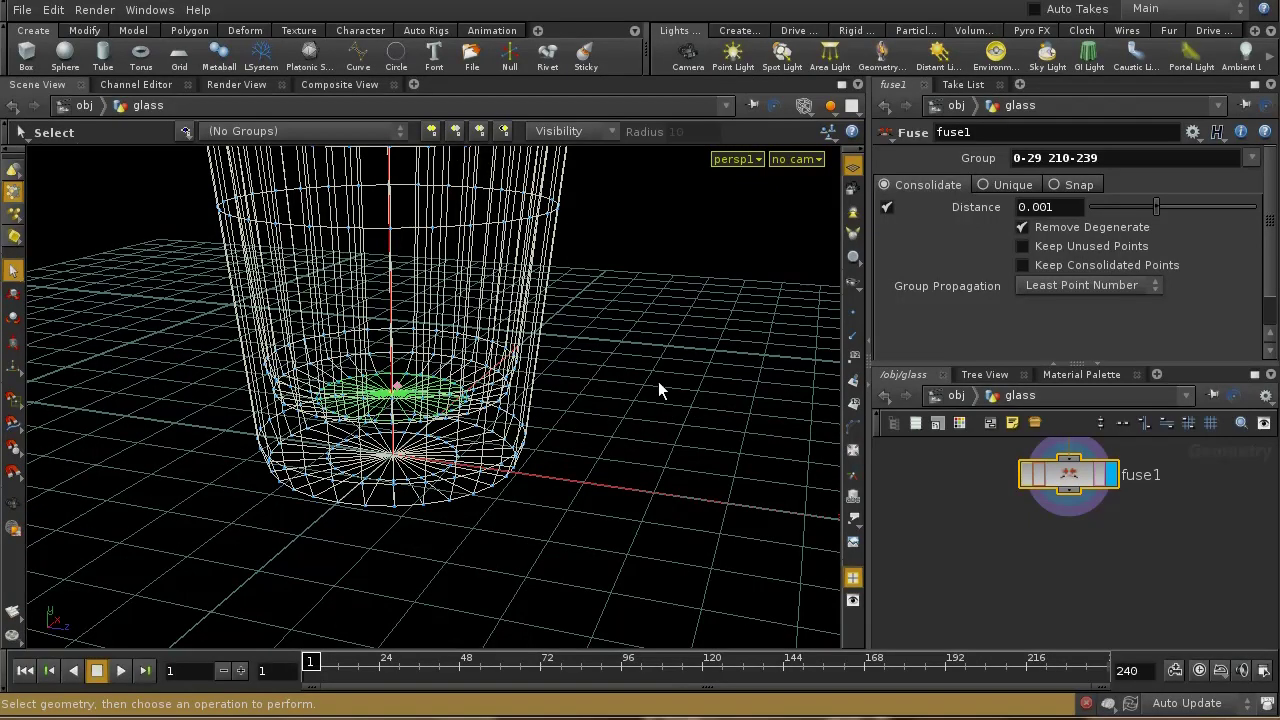
# Switch to primitive selection and select the faces of the glass's inner bottom.
pyautogui.press('n')
pyautogui.press('Escape')
pyautogui.moveTo(657, 386); pyautogui.dragTo(674, 500)
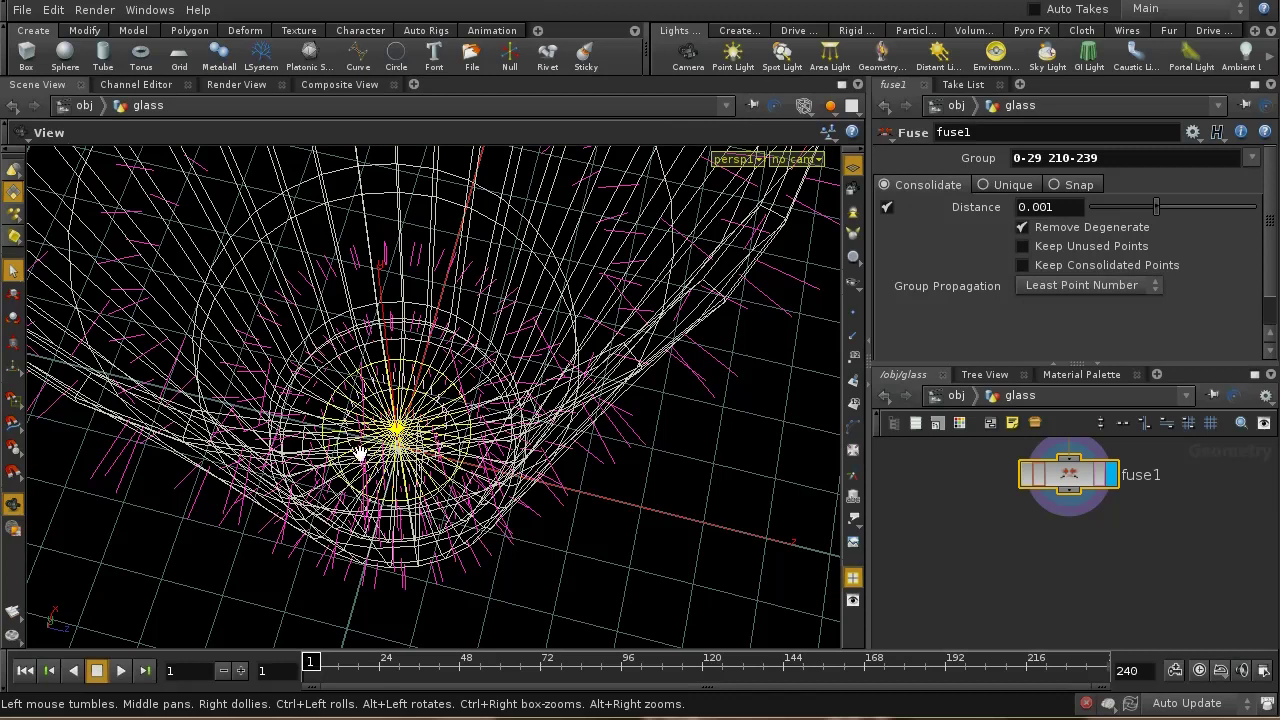
pyautogui.press('s')
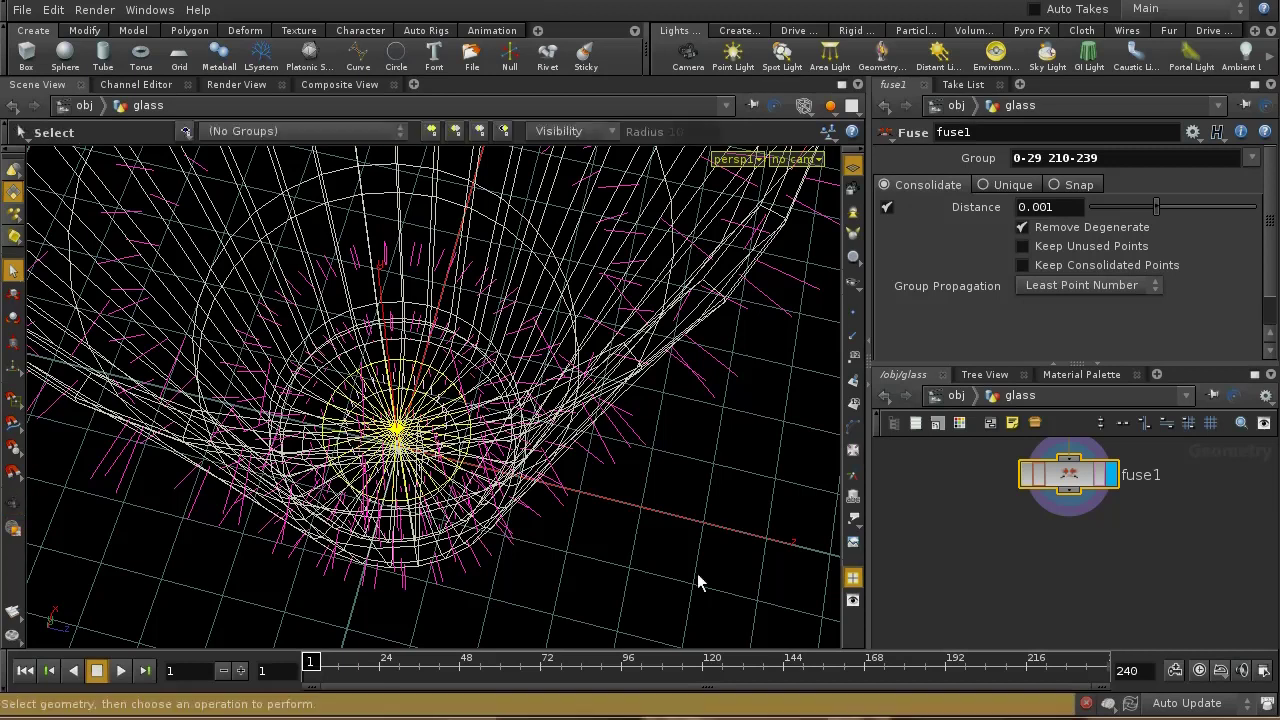
pyautogui.press('Escape')
pyautogui.moveTo(694, 569); pyautogui.dragTo(686, 451)
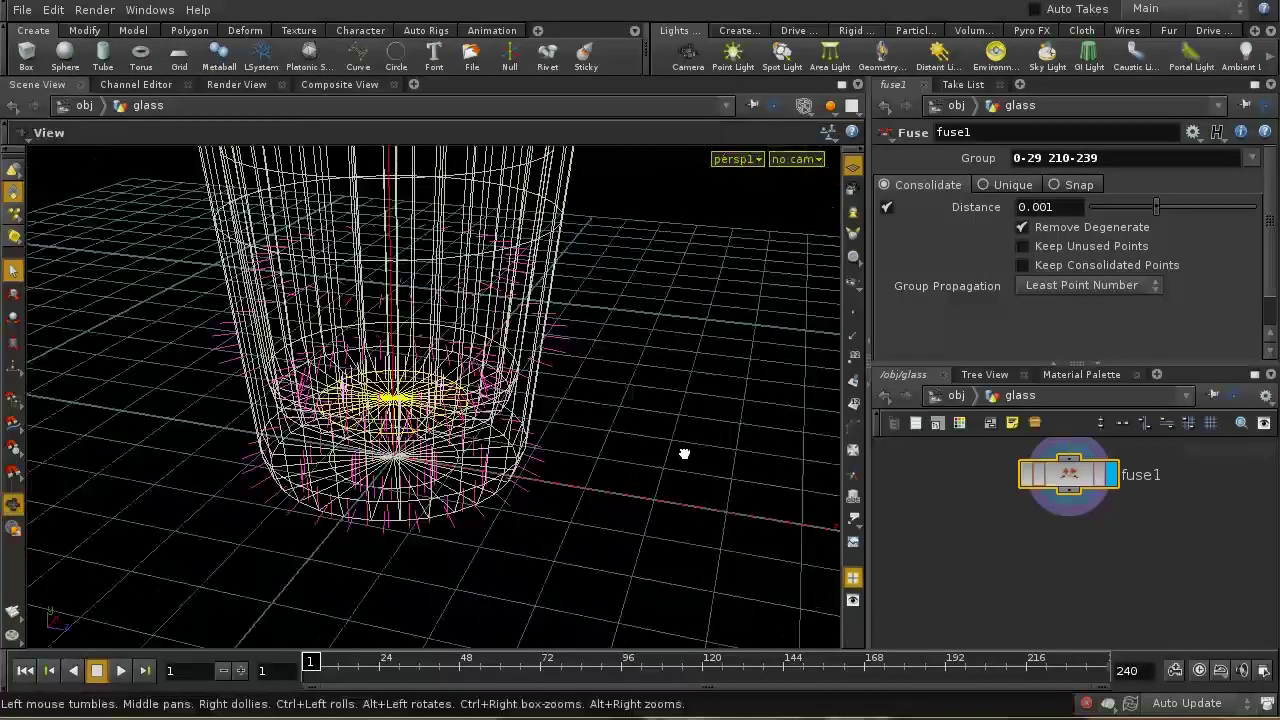
# Extend the face selection from the inner bottom up the glass's inner wall to the rim.
pyautogui.moveTo(680, 366); pyautogui.dragTo(666, 537)
pyautogui.moveTo(664, 340); pyautogui.dragTo(651, 521)
pyautogui.press('s')
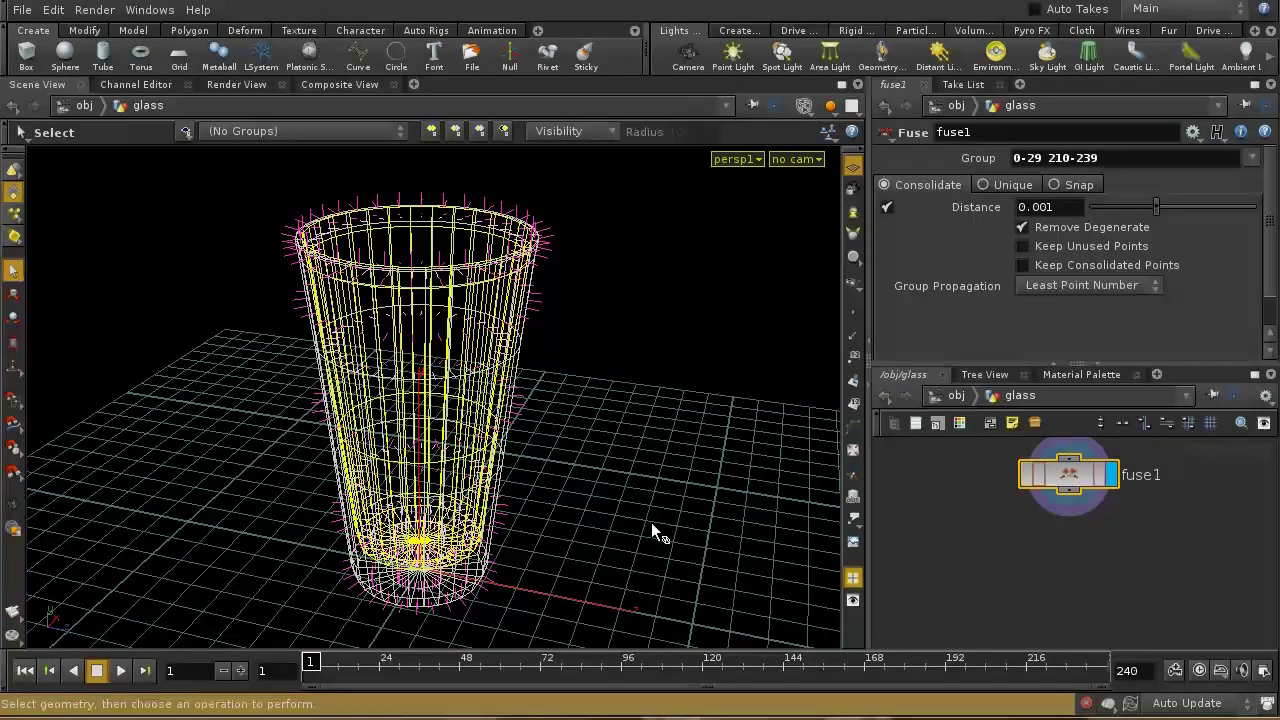
pyautogui.press('Escape')
pyautogui.moveTo(649, 452); pyautogui.dragTo(636, 269, button='right')
pyautogui.moveTo(649, 449); pyautogui.dragTo(660, 346, button='right')
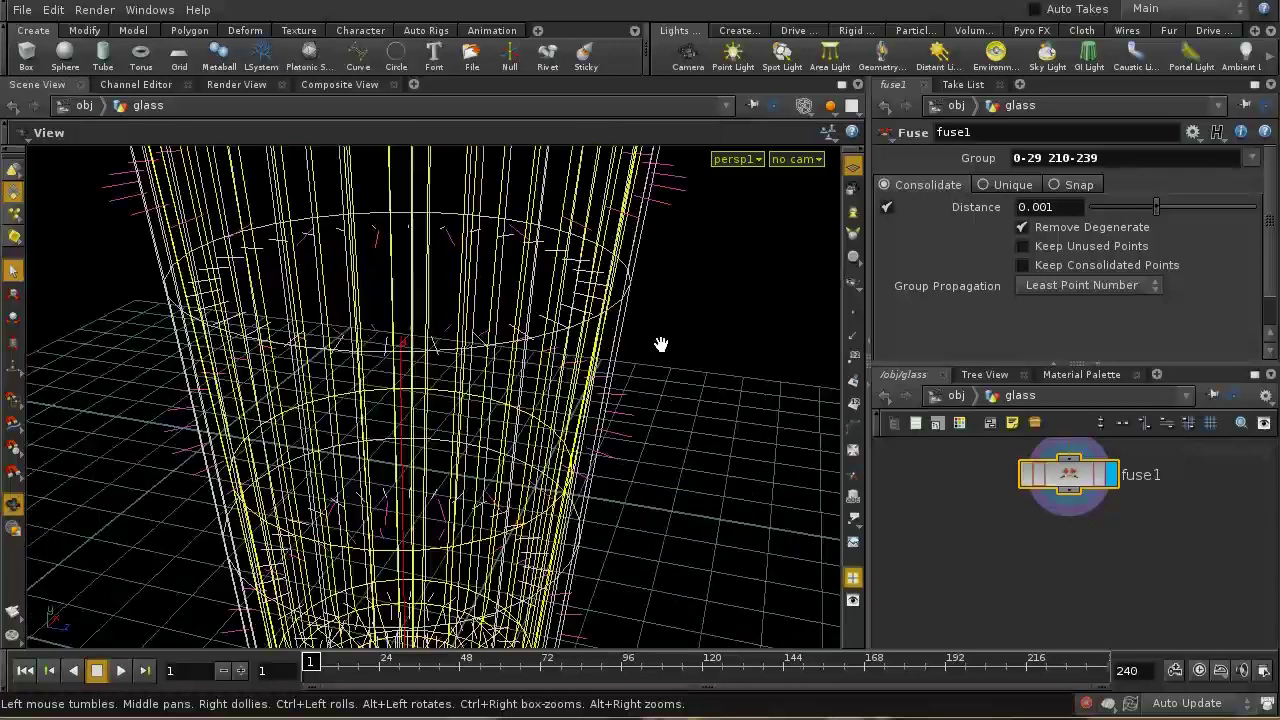
pyautogui.moveTo(662, 382); pyautogui.dragTo(629, 374)
pyautogui.press('s')
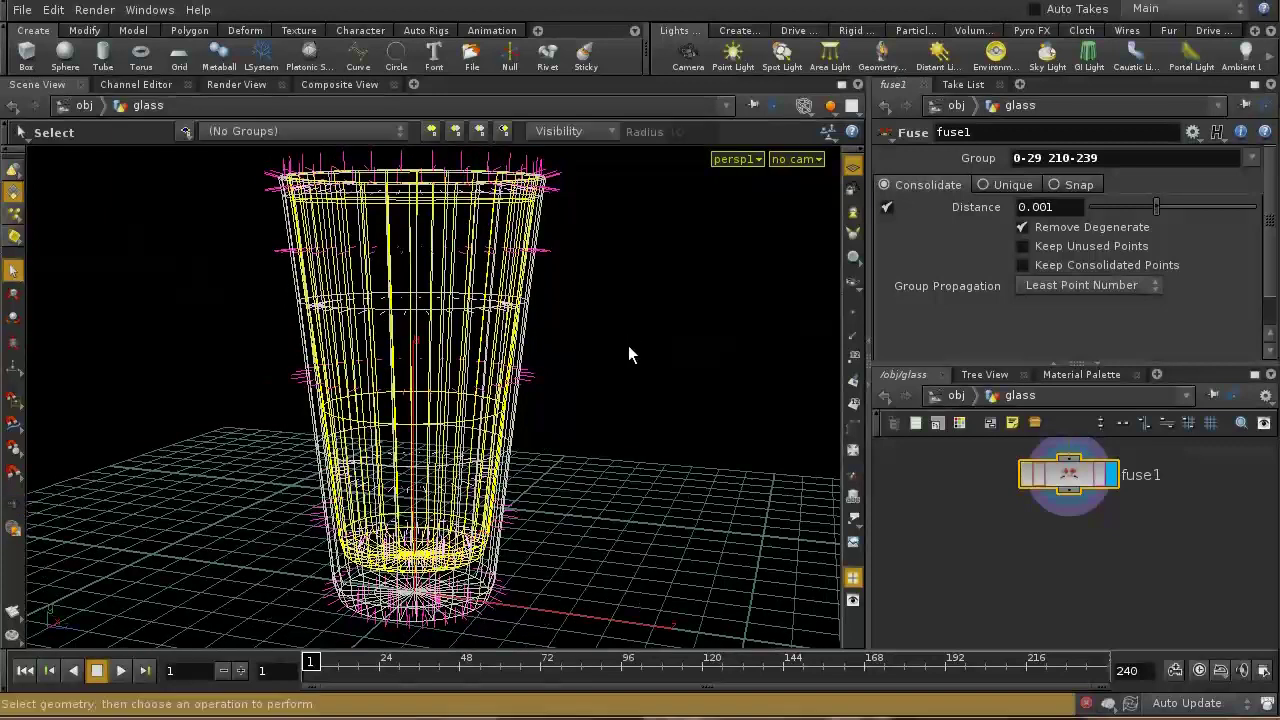
# Blast the geometry with Delete Non Selected enabled to keep only the selected inner faces, and offset the Blast node below fuse1.
pyautogui.press('Delete')
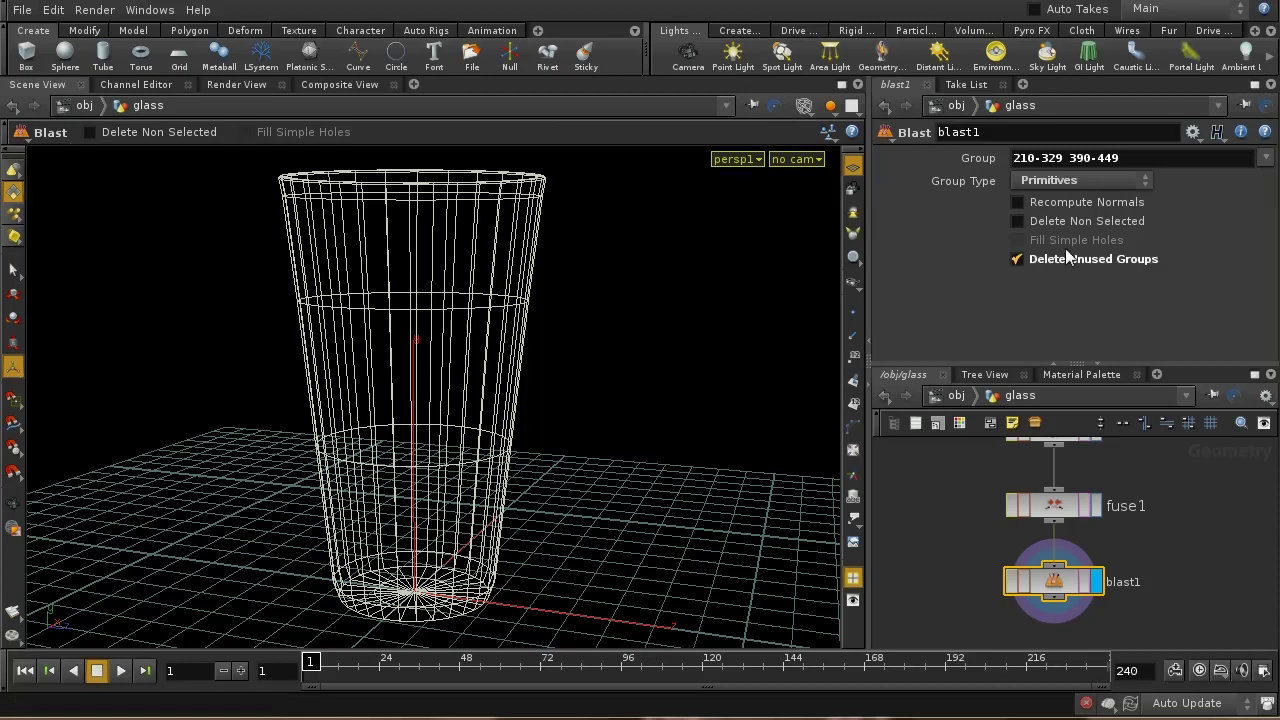
pyautogui.click(1018, 221)
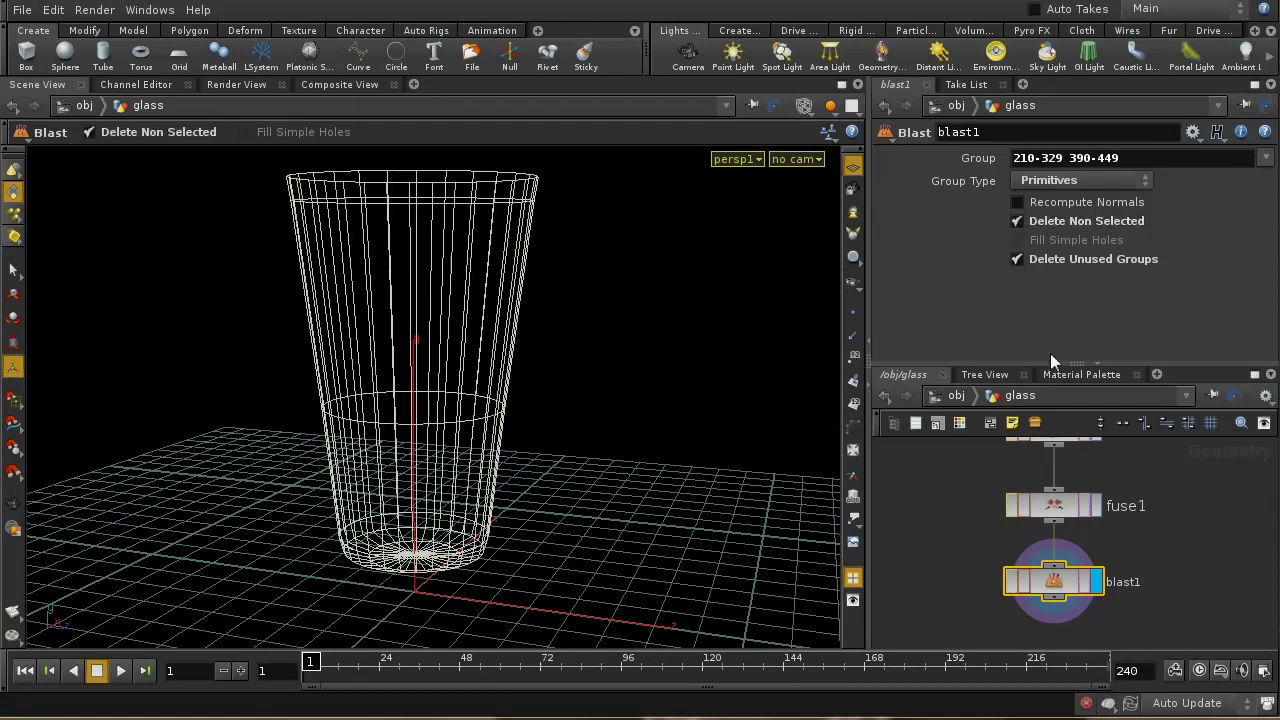
pyautogui.moveTo(1061, 588); pyautogui.dragTo(996, 590)
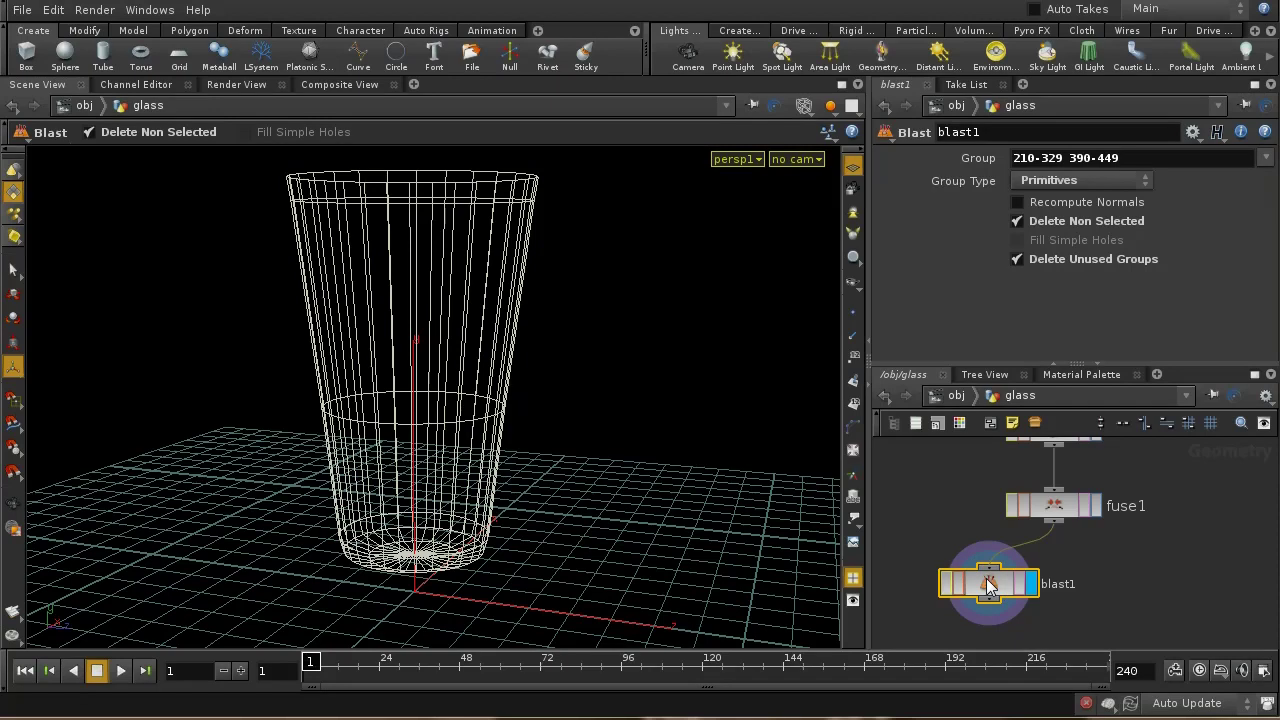
# Duplicate blast1 beside itself, turn off Delete Non Selected on the copy, and display blast1 again.
pyautogui.hotkey('ctrl', 'c')
pyautogui.hotkey('ctrl', 'v')
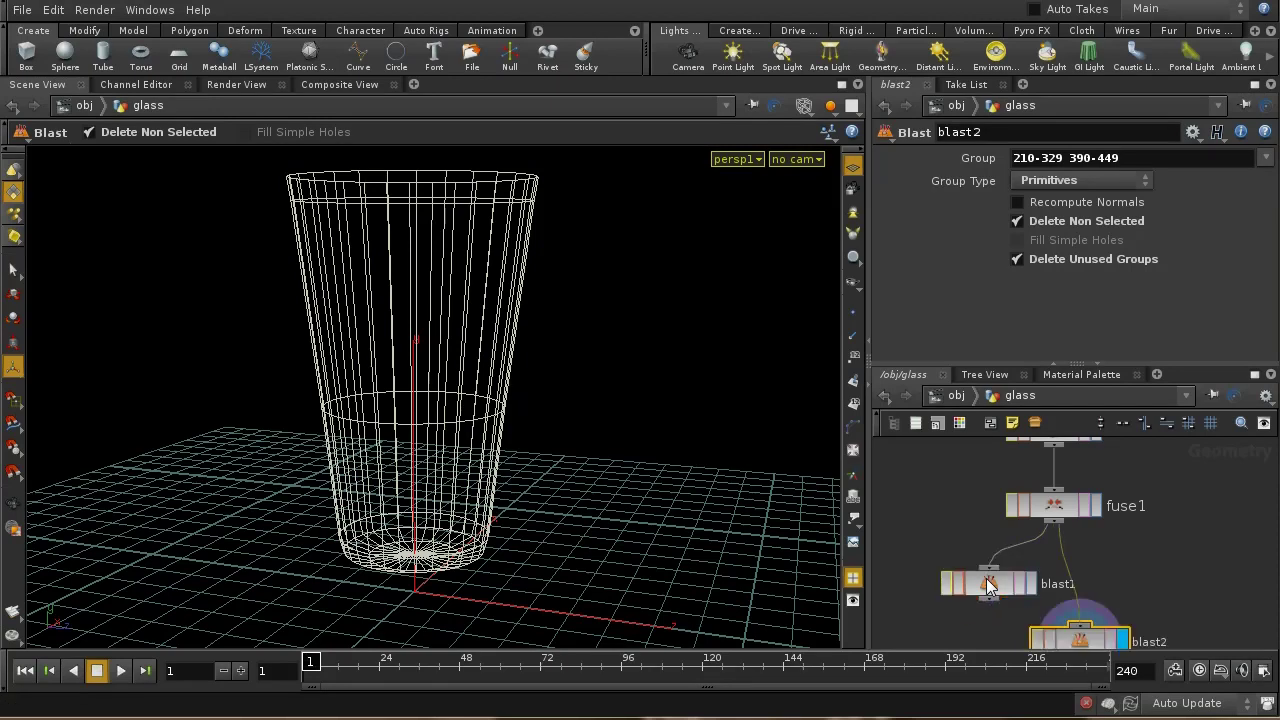
pyautogui.moveTo(1083, 639); pyautogui.dragTo(1158, 583)
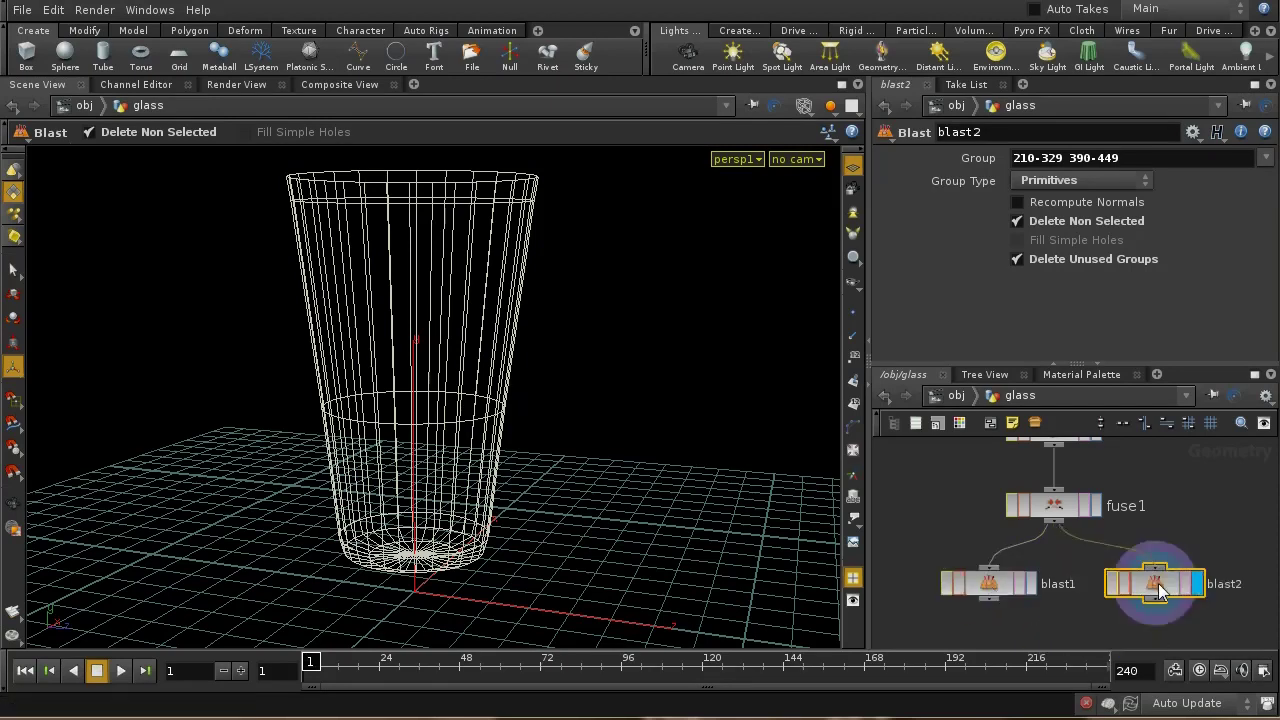
pyautogui.click(1035, 223)
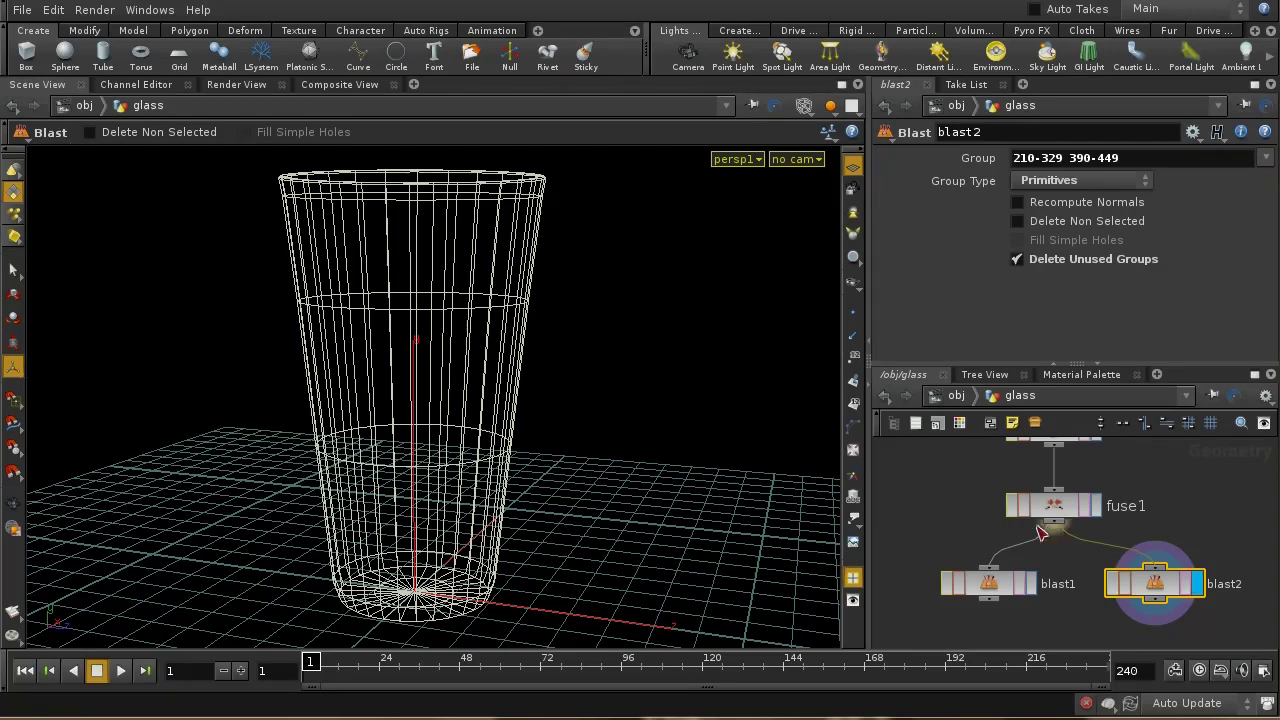
pyautogui.click(990, 583)
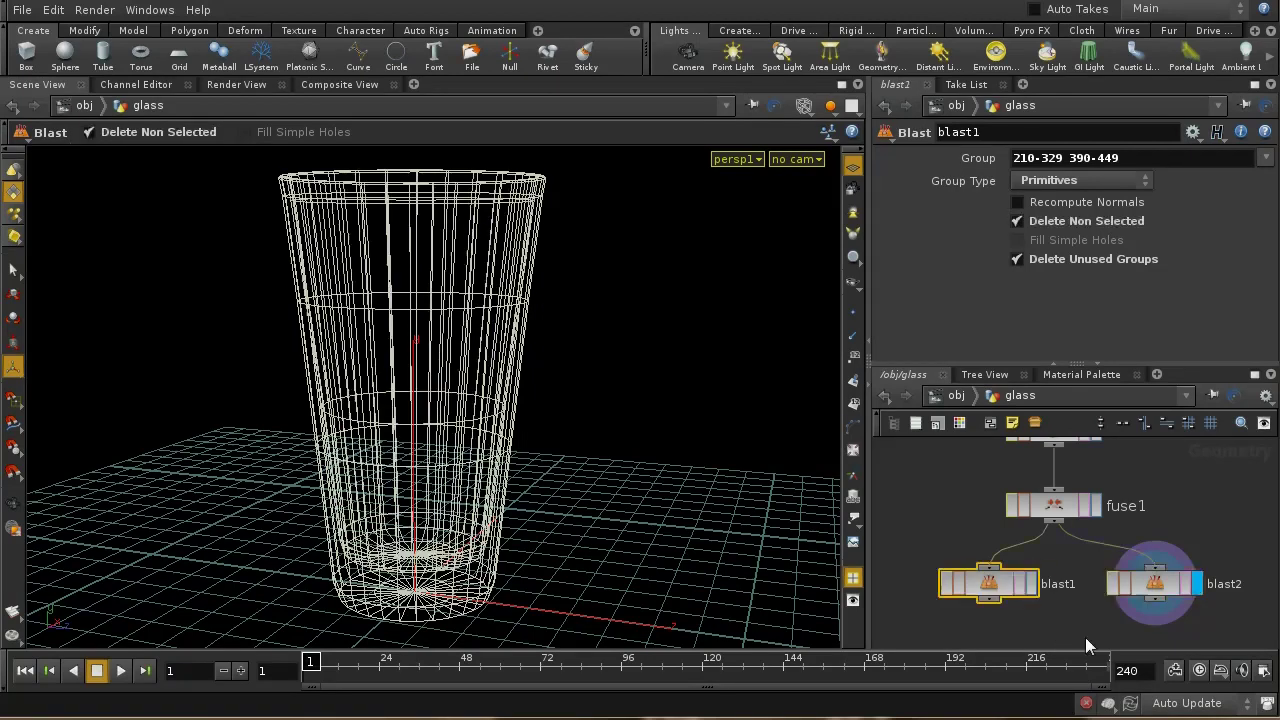
pyautogui.click(1032, 584)
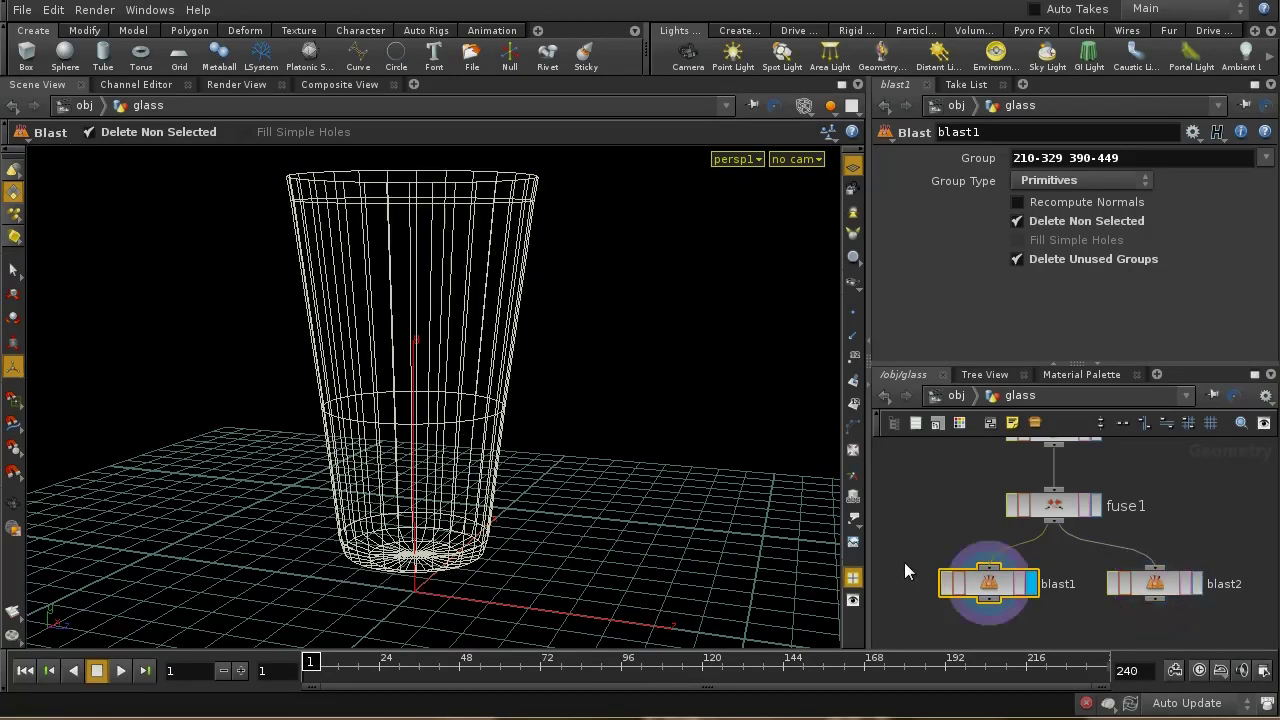
# Examine the isolated inner surface of the glass from the side and from above.
pyautogui.press('Escape')
pyautogui.moveTo(628, 304); pyautogui.dragTo(600, 429, button='right')
pyautogui.press('Return')
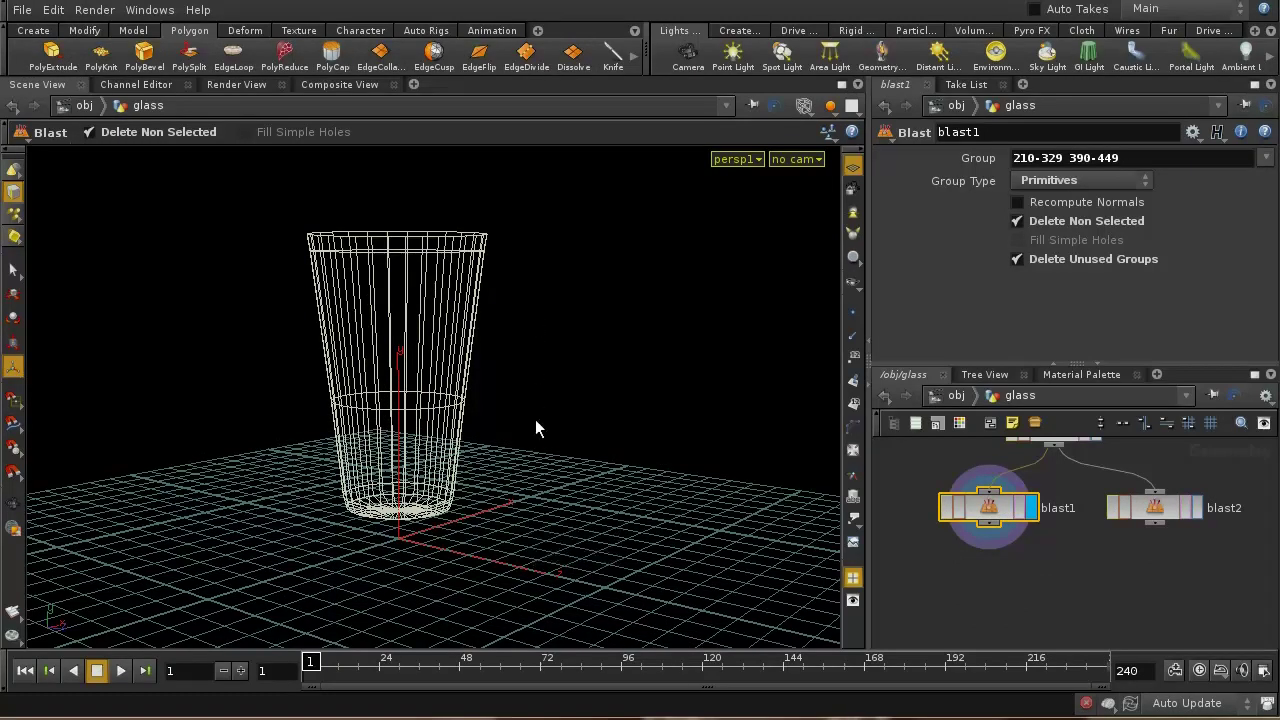
pyautogui.press('Escape')
pyautogui.scroll(3, 540, 405)
pyautogui.moveTo(549, 420); pyautogui.dragTo(612, 456, button='middle')
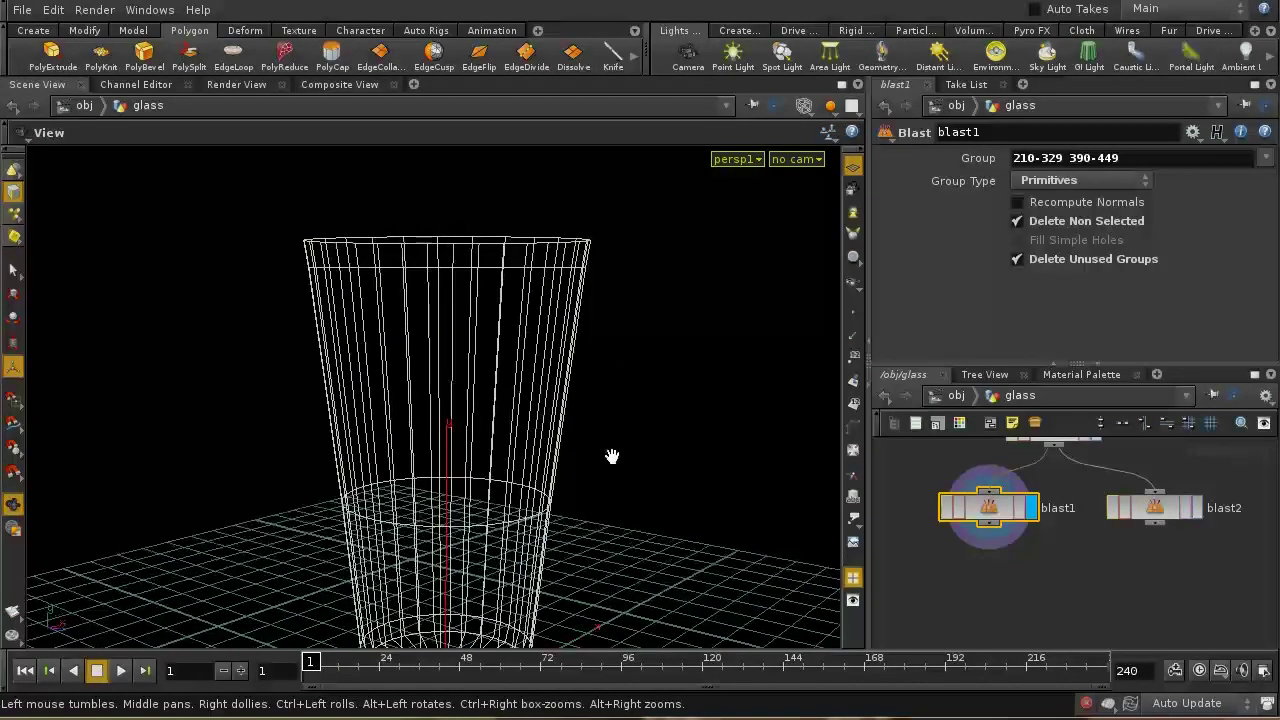
pyautogui.moveTo(609, 446); pyautogui.dragTo(585, 488)
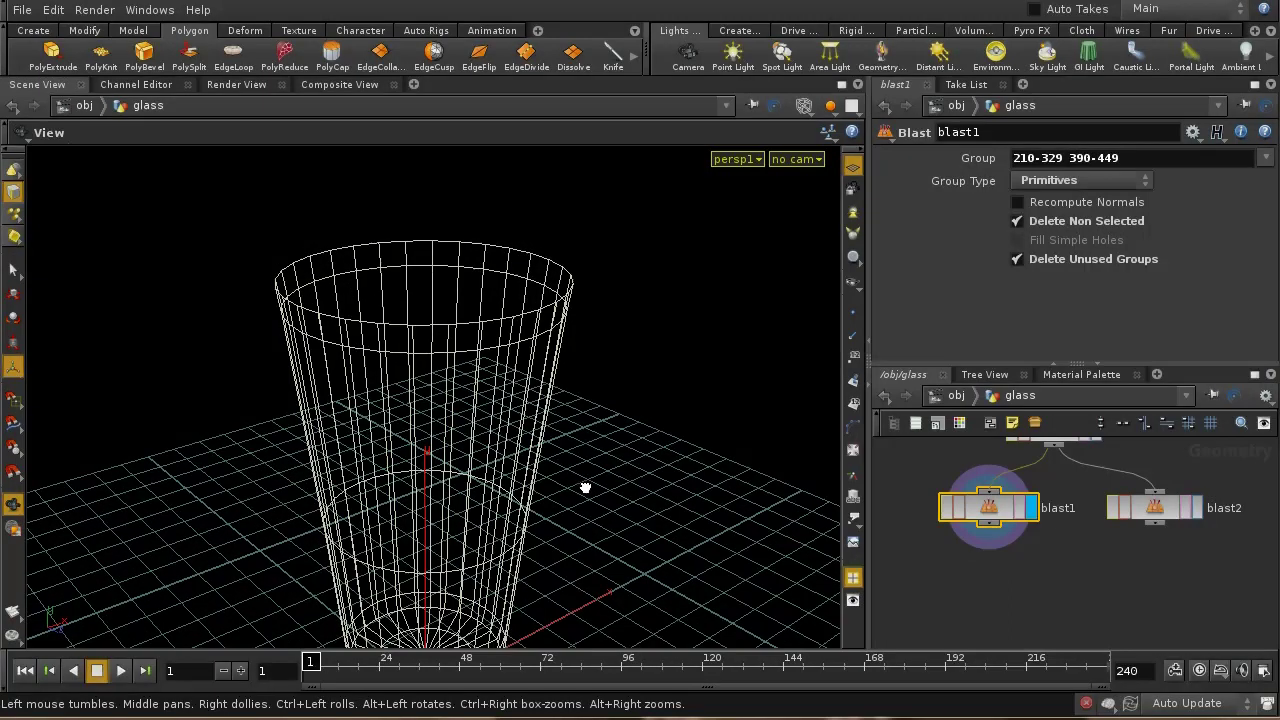
pyautogui.press('Escape')
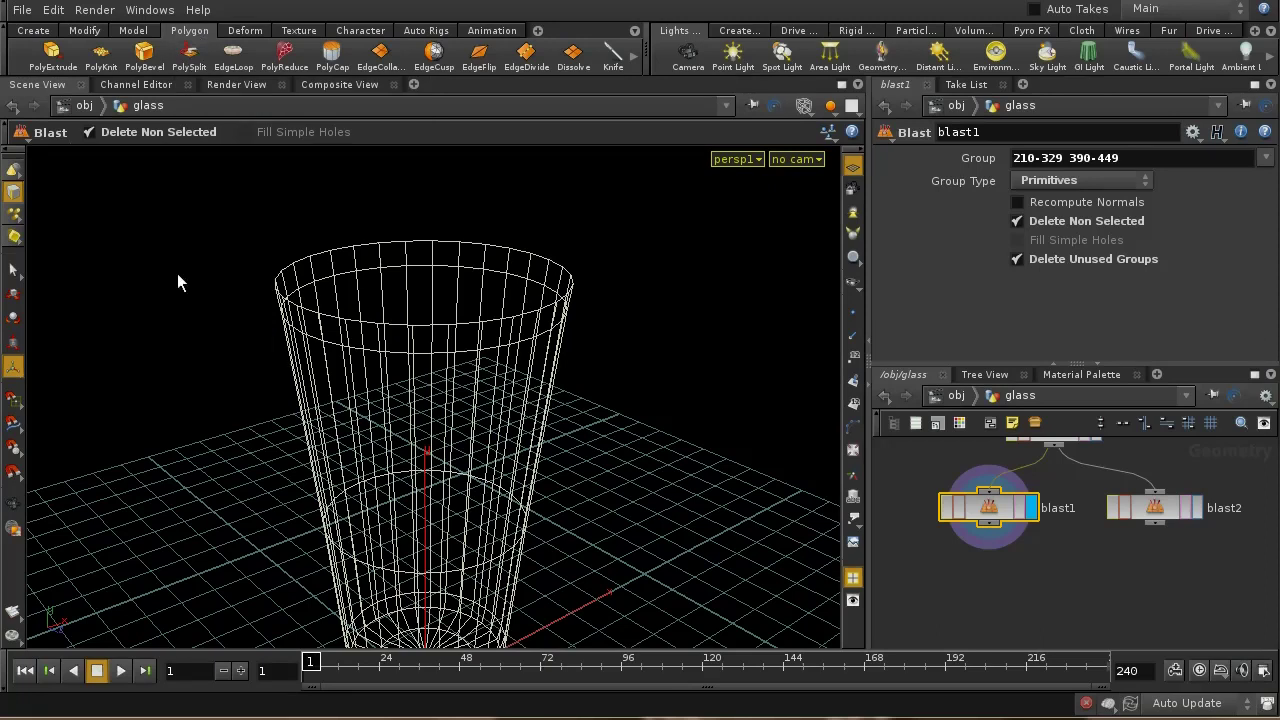
# Set the viewport shading to Flat Wire Shaded and look over the inner surface of the glass.
pyautogui.click(804, 105)
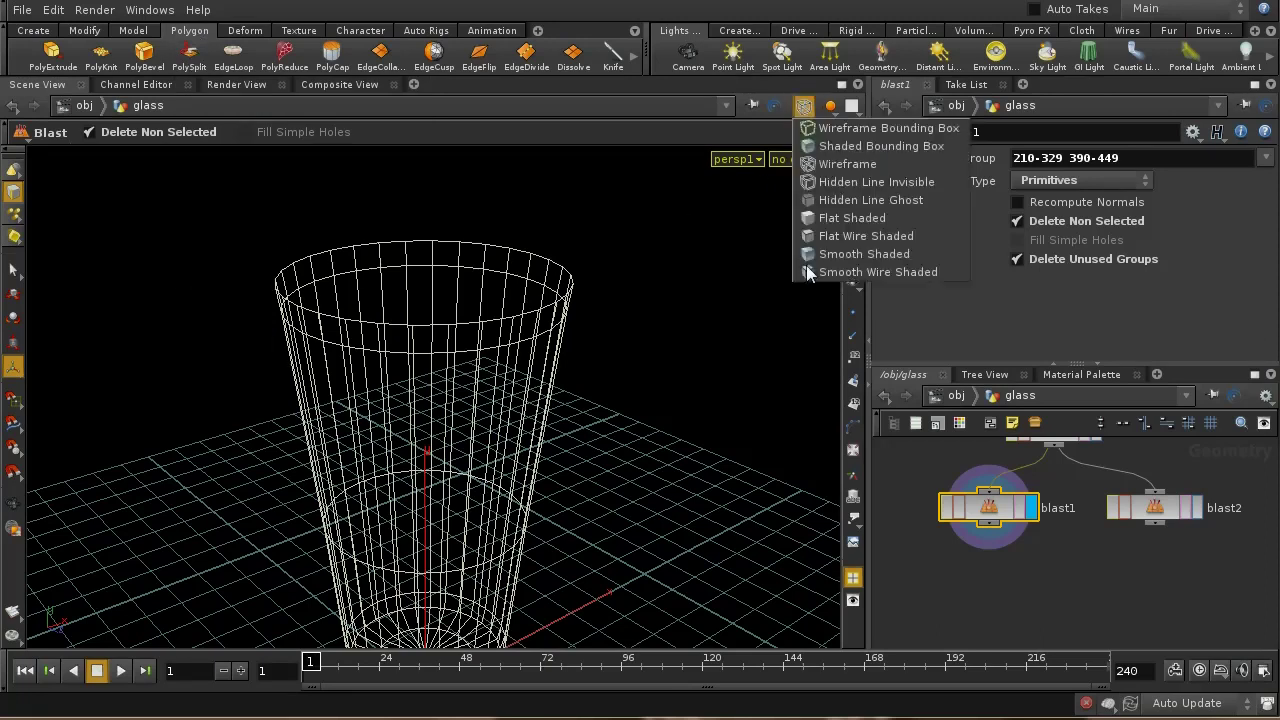
pyautogui.click(819, 236)
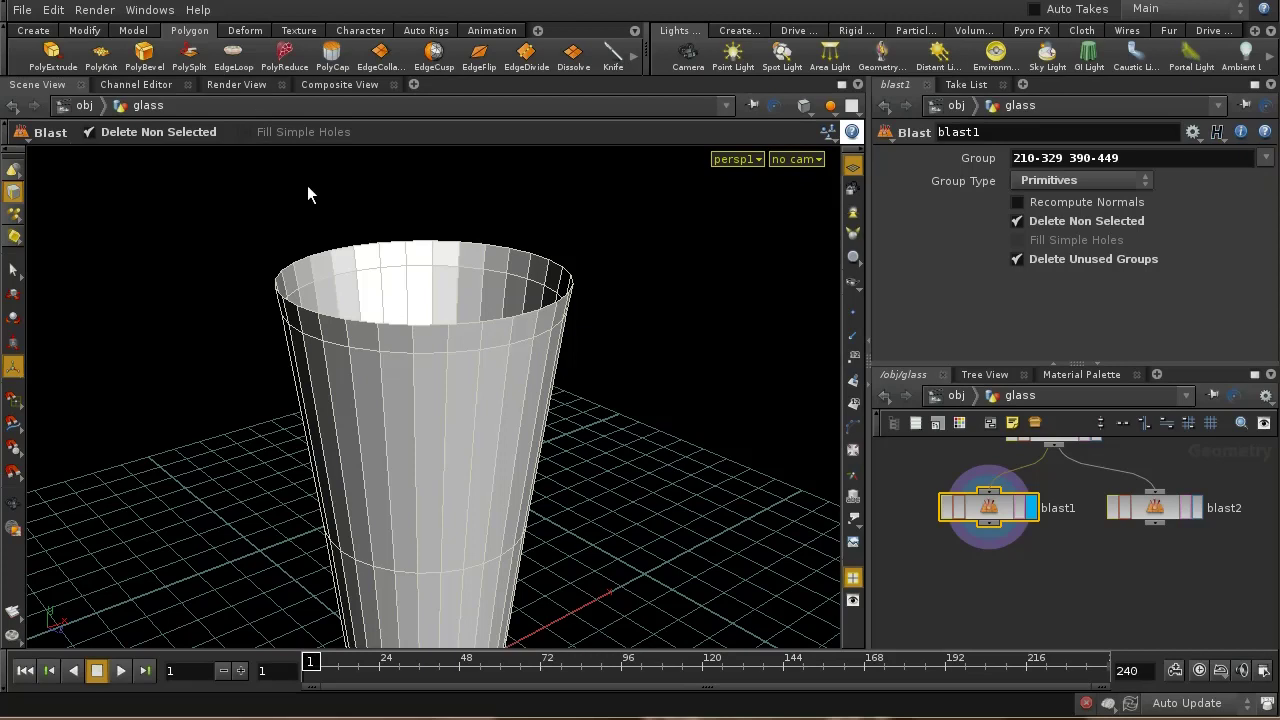
pyautogui.press('Escape')
pyautogui.moveTo(552, 351); pyautogui.dragTo(457, 374)
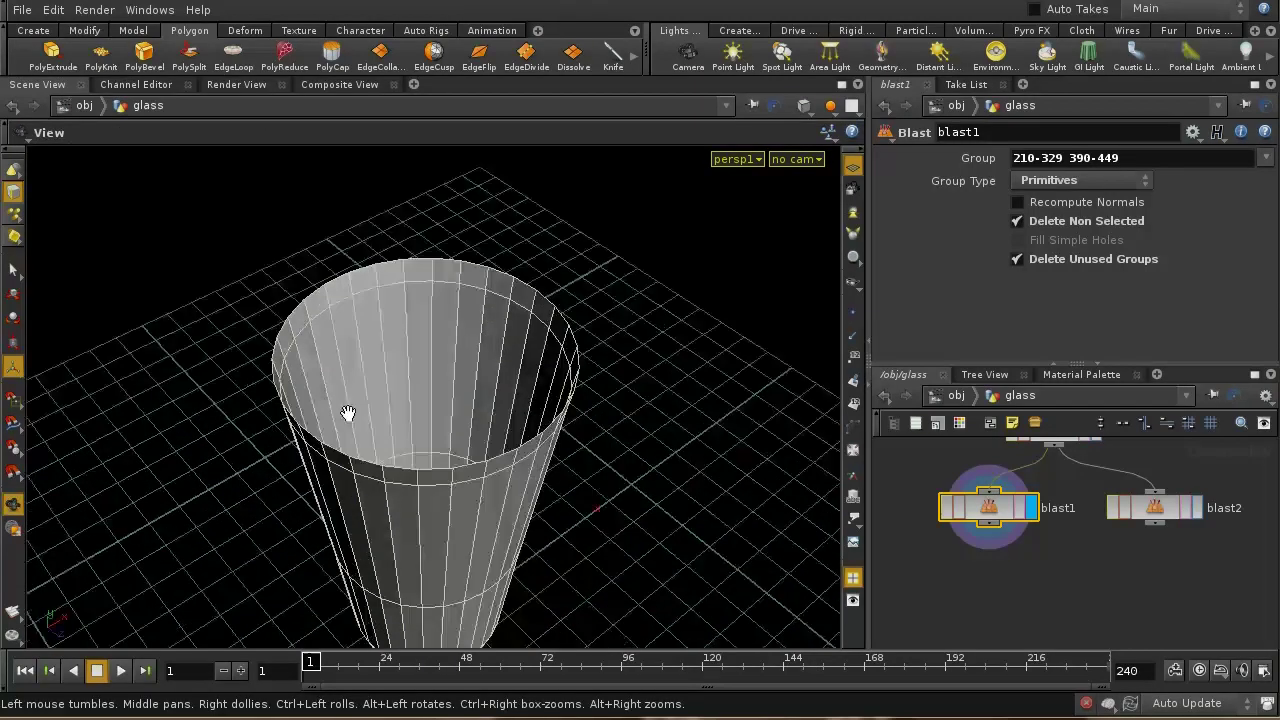
pyautogui.moveTo(630, 447); pyautogui.dragTo(626, 389)
pyautogui.press('Return')
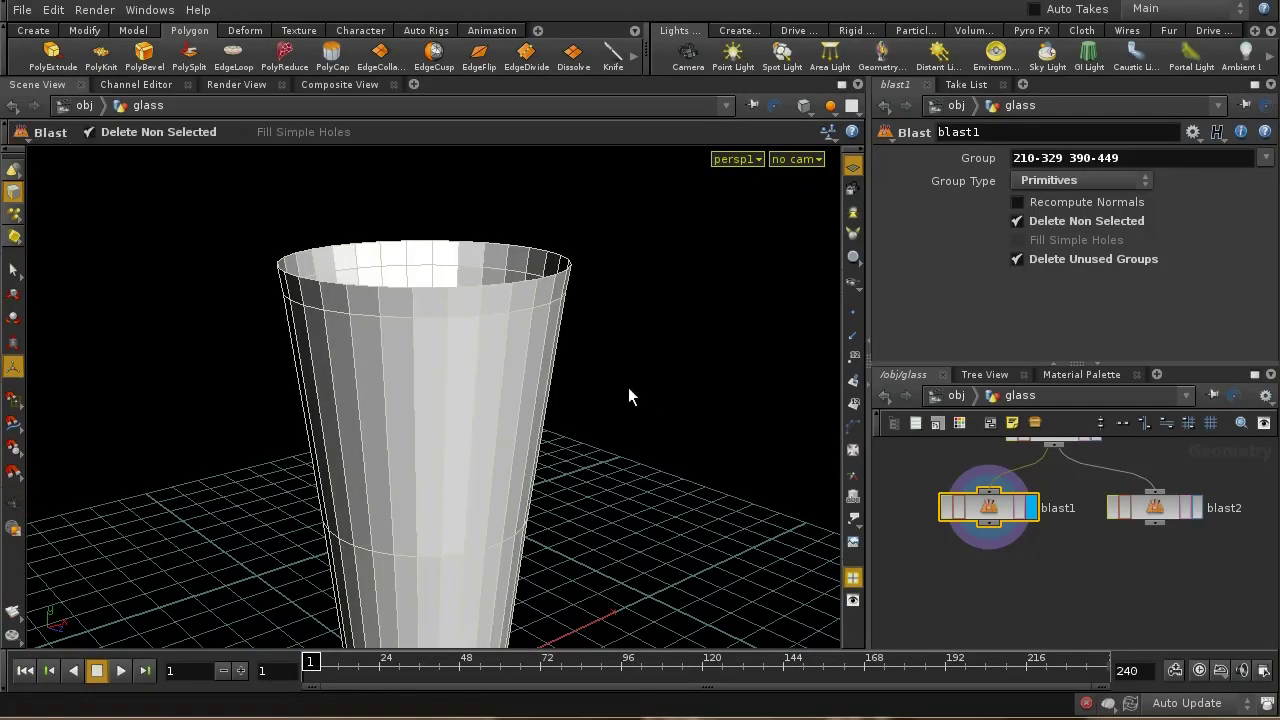
# Start a PolySplit on the inner surface and draw an uneven, wavy split path across its vertical edges, all the way around the glass.
pyautogui.click(190, 60)
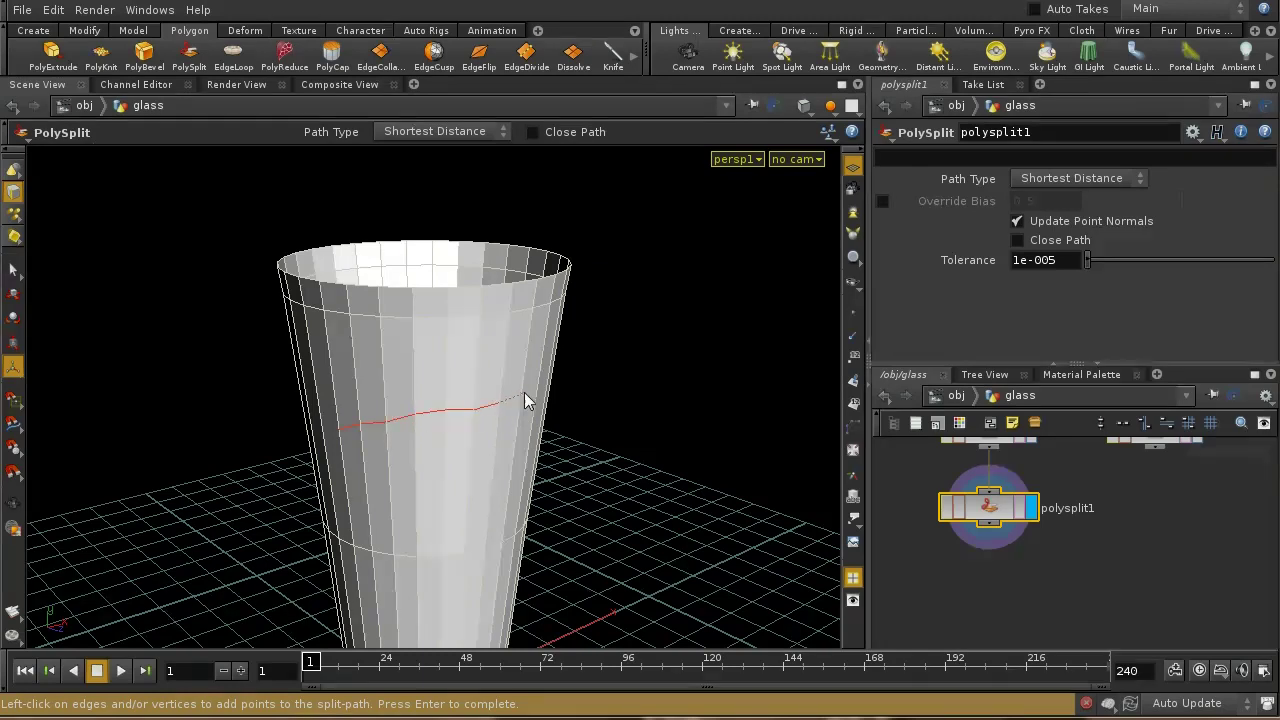
pyautogui.keyDown('alt'); pyautogui.moveTo(571, 400); pyautogui.dragTo(380, 392); pyautogui.keyUp('alt')
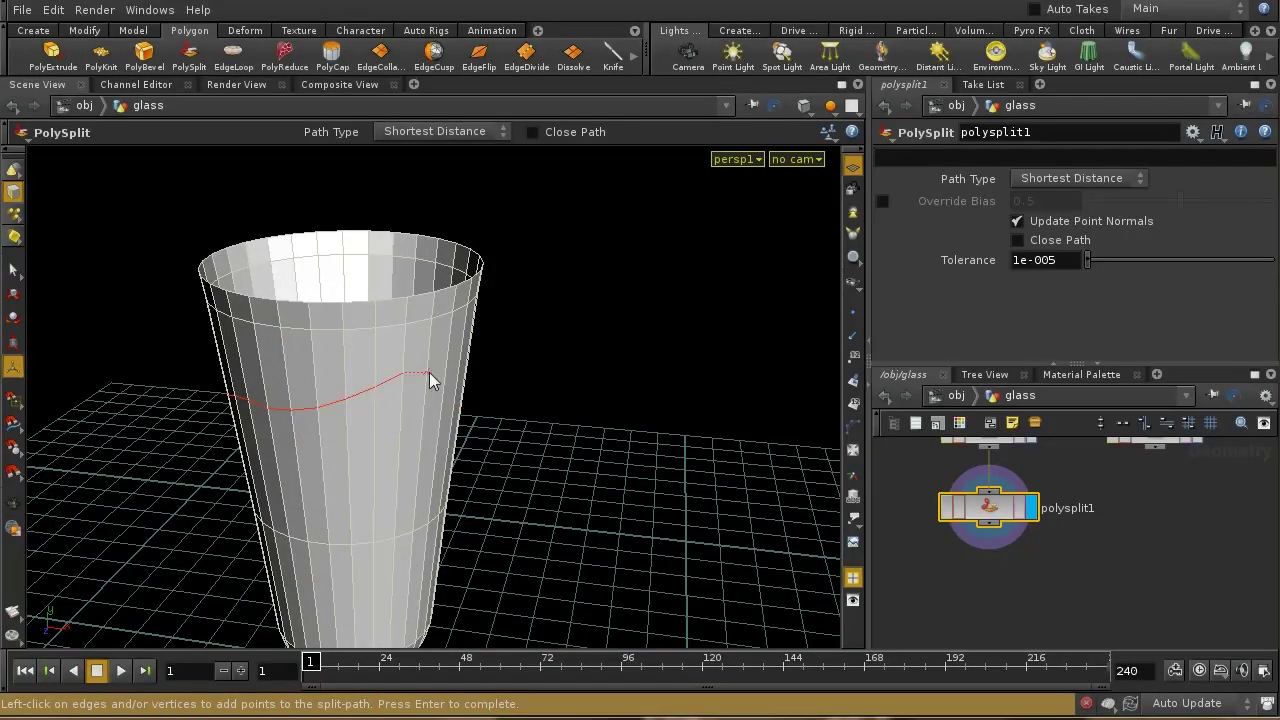
pyautogui.keyDown('alt'); pyautogui.moveTo(569, 413); pyautogui.dragTo(356, 401); pyautogui.keyUp('alt')
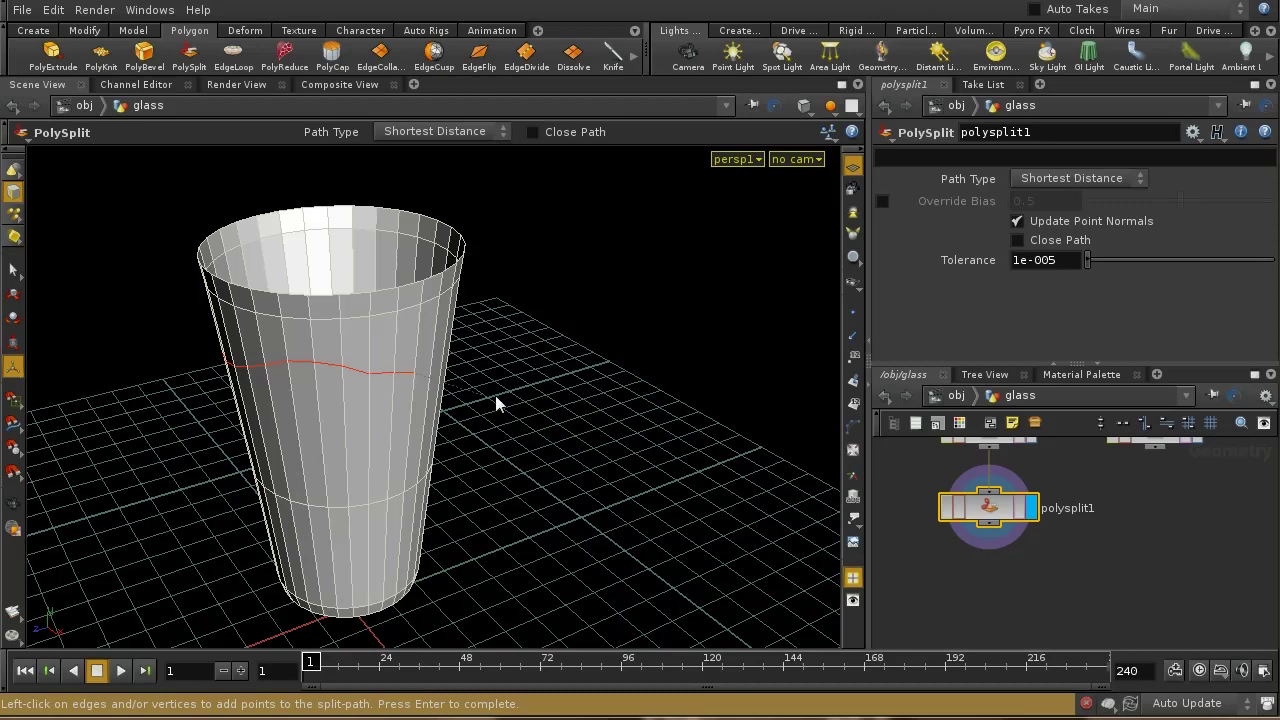
pyautogui.keyDown('alt'); pyautogui.moveTo(495, 395); pyautogui.dragTo(405, 389); pyautogui.keyUp('alt')
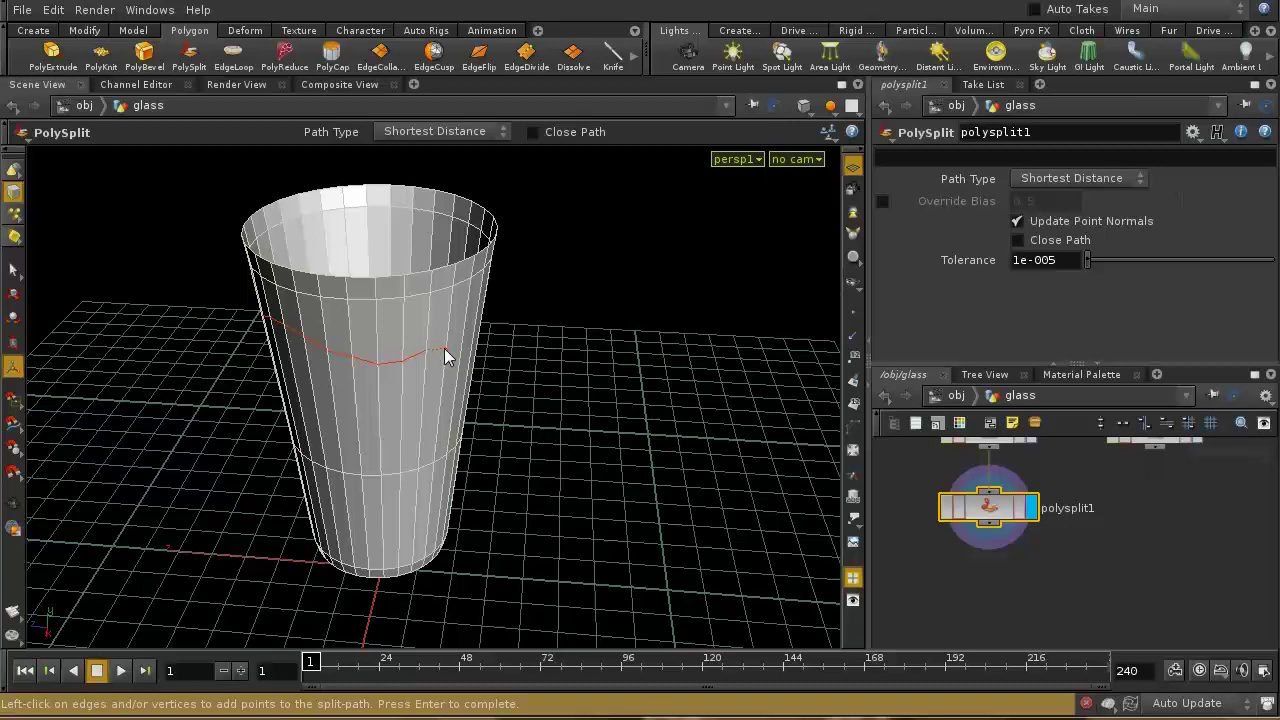
pyautogui.keyDown('alt'); pyautogui.moveTo(506, 354); pyautogui.dragTo(418, 384); pyautogui.keyUp('alt')
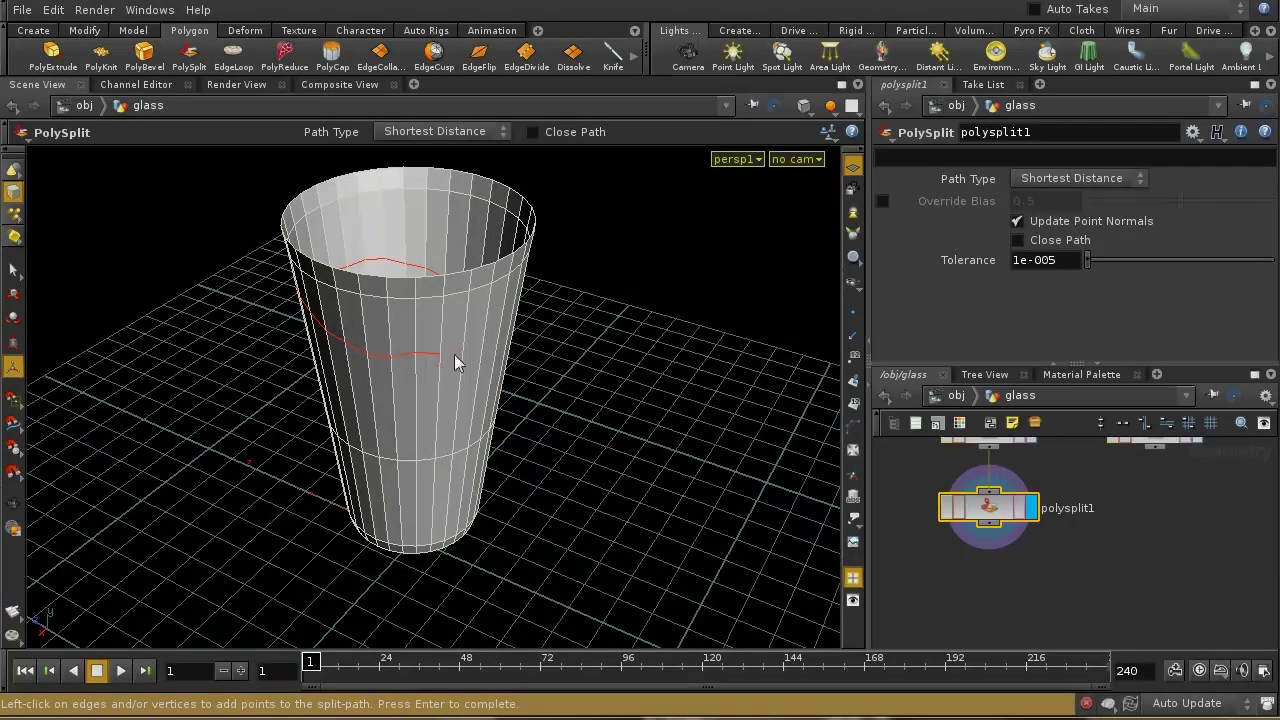
pyautogui.keyDown('alt'); pyautogui.moveTo(578, 429); pyautogui.dragTo(485, 398); pyautogui.keyUp('alt')
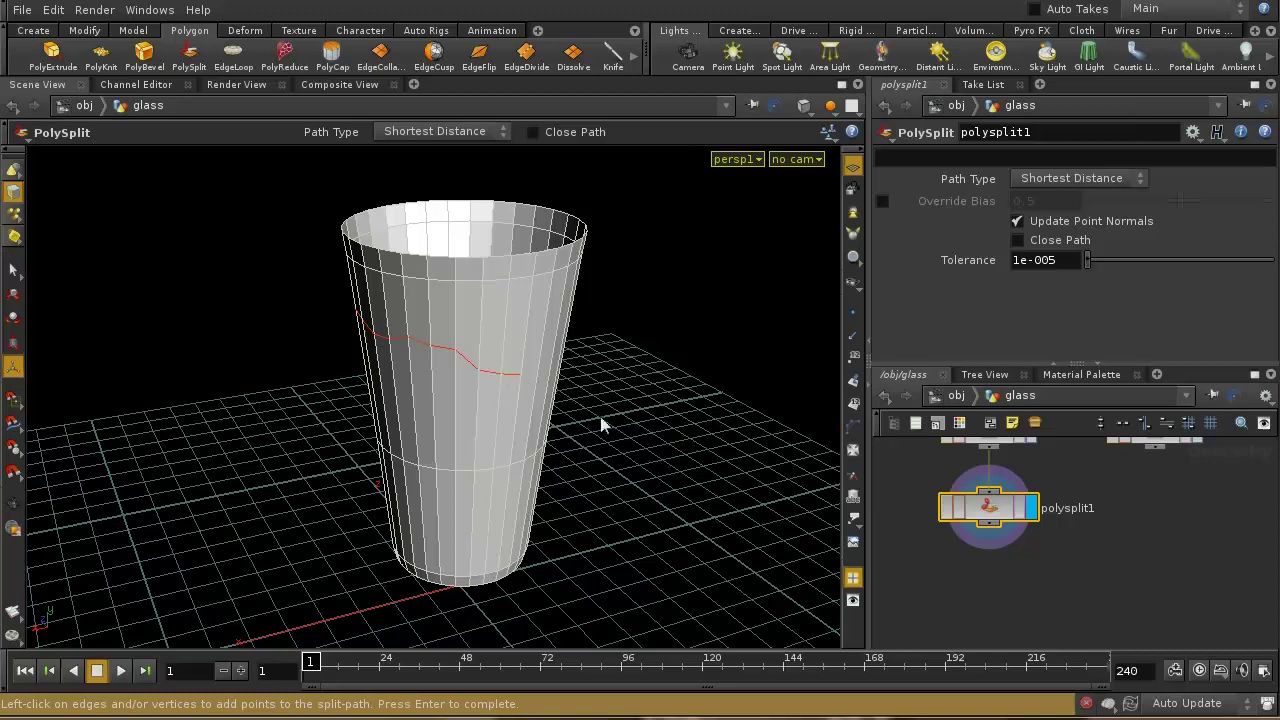
pyautogui.keyDown('alt'); pyautogui.moveTo(600, 423); pyautogui.dragTo(486, 423); pyautogui.keyUp('alt')
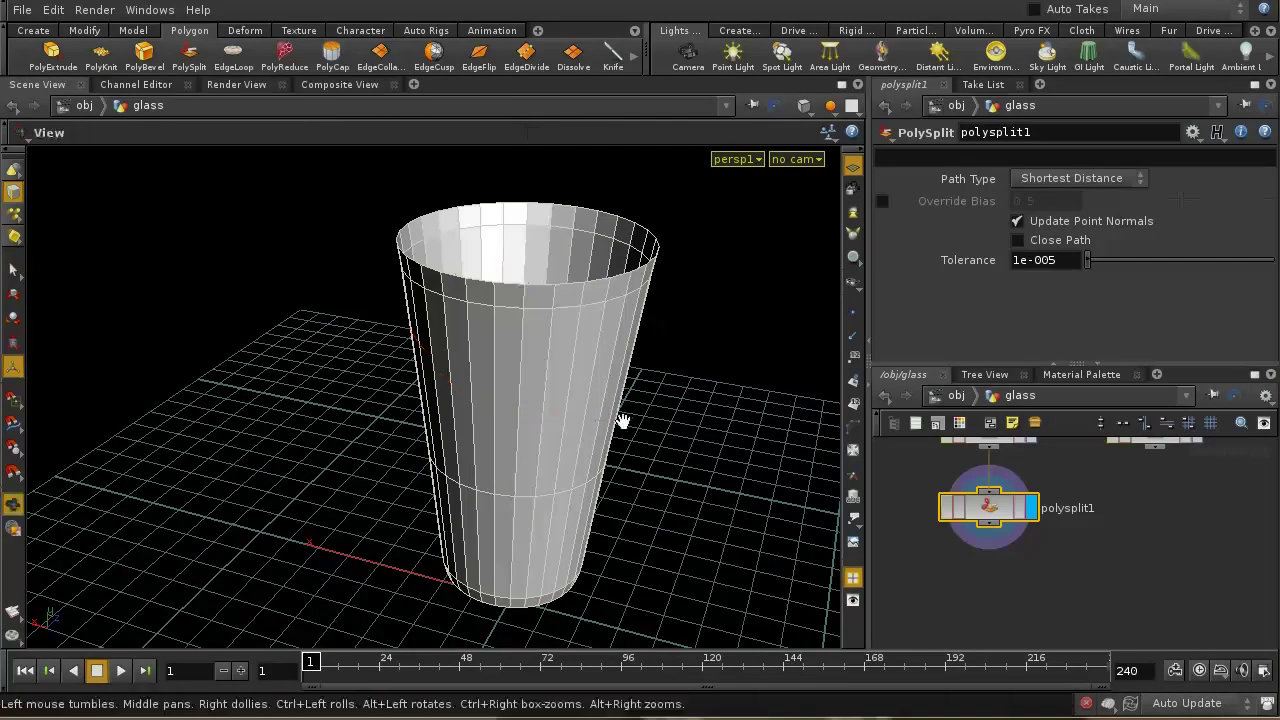
pyautogui.keyDown('alt'); pyautogui.moveTo(620, 420); pyautogui.dragTo(517, 429); pyautogui.keyUp('alt')
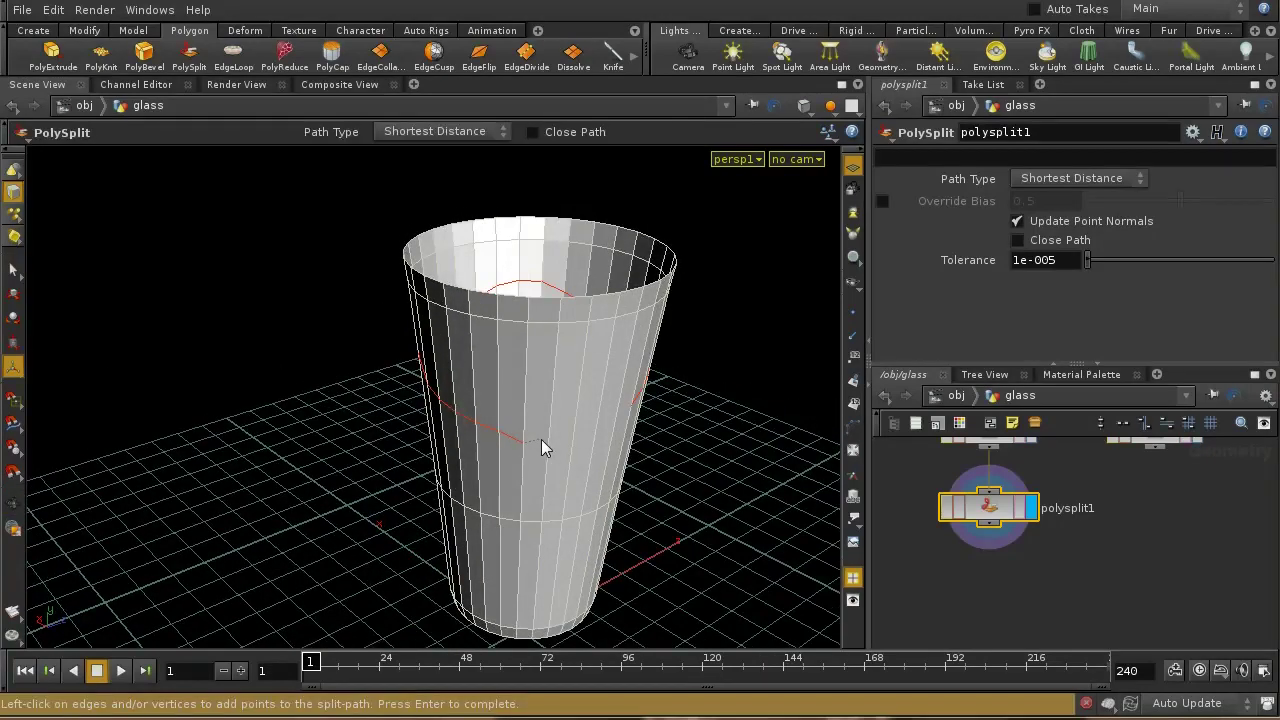
pyautogui.click(597, 421)
pyautogui.click(618, 420)
pyautogui.keyDown('alt'); pyautogui.moveTo(666, 449); pyautogui.dragTo(551, 485); pyautogui.keyUp('alt')
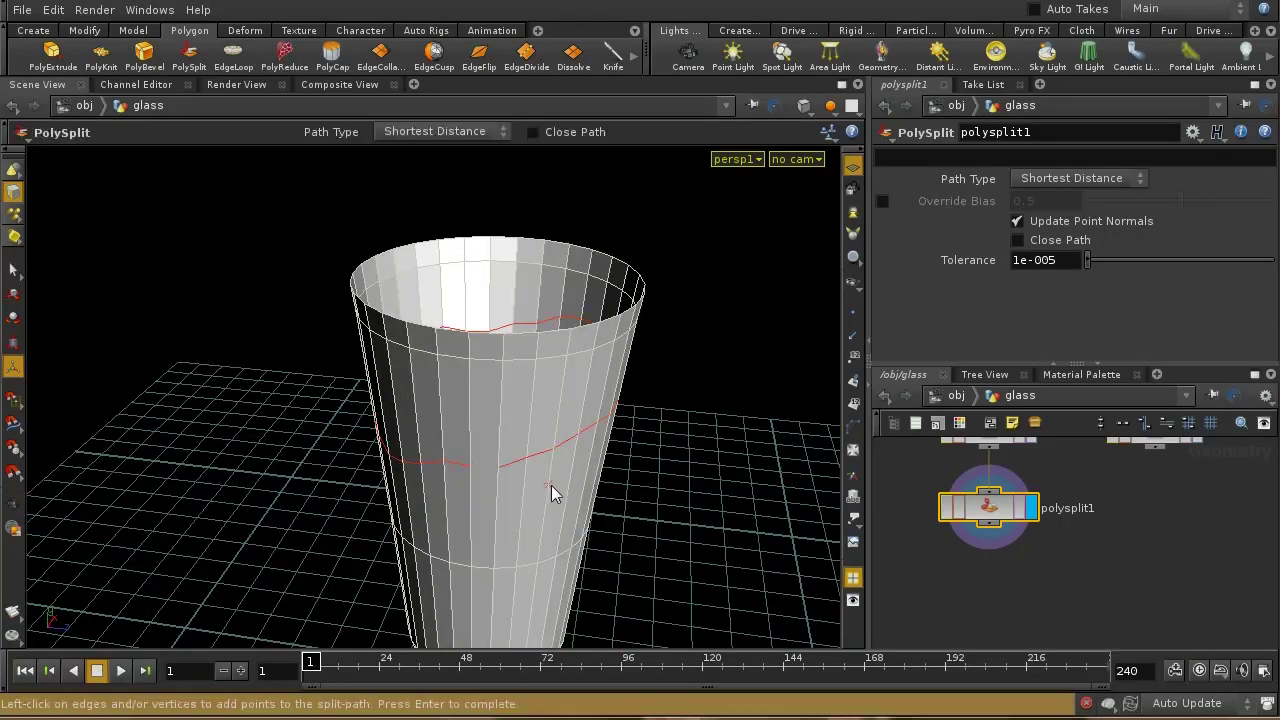
# Enable Close Path for the split and undo the stray change at the remaining gap in the path.
pyautogui.rightClick(497, 467)
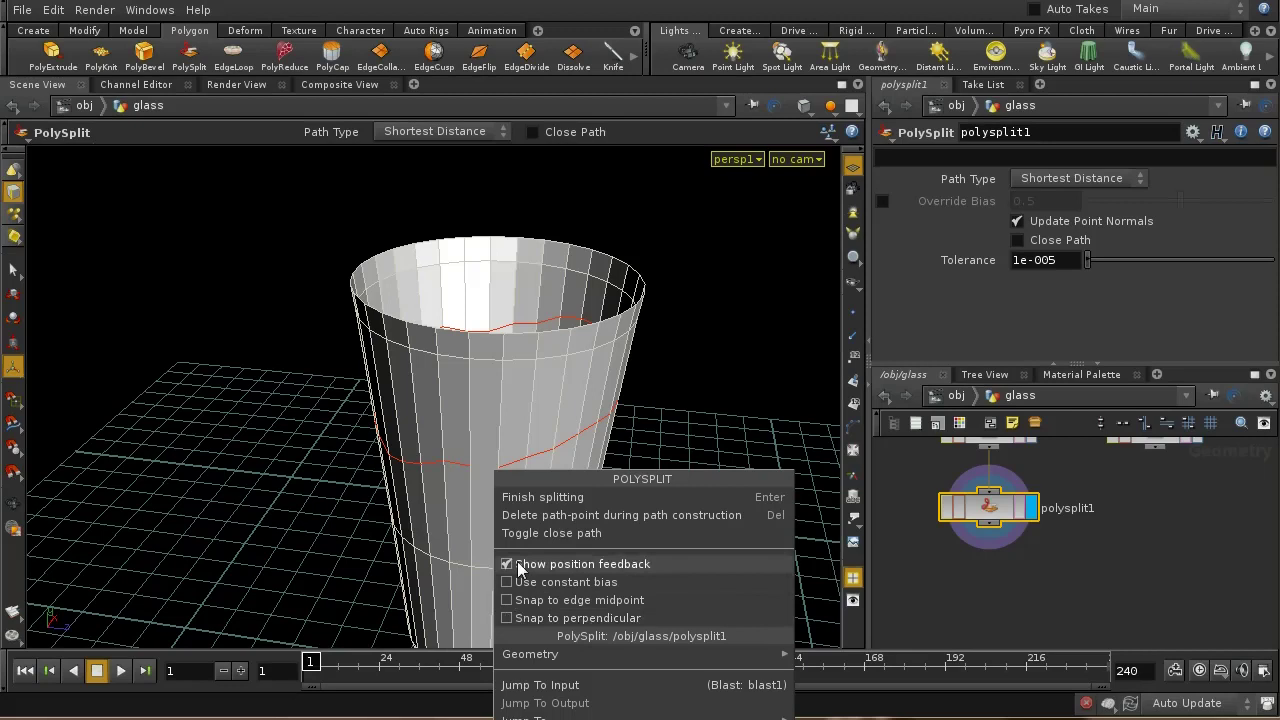
pyautogui.click(682, 442)
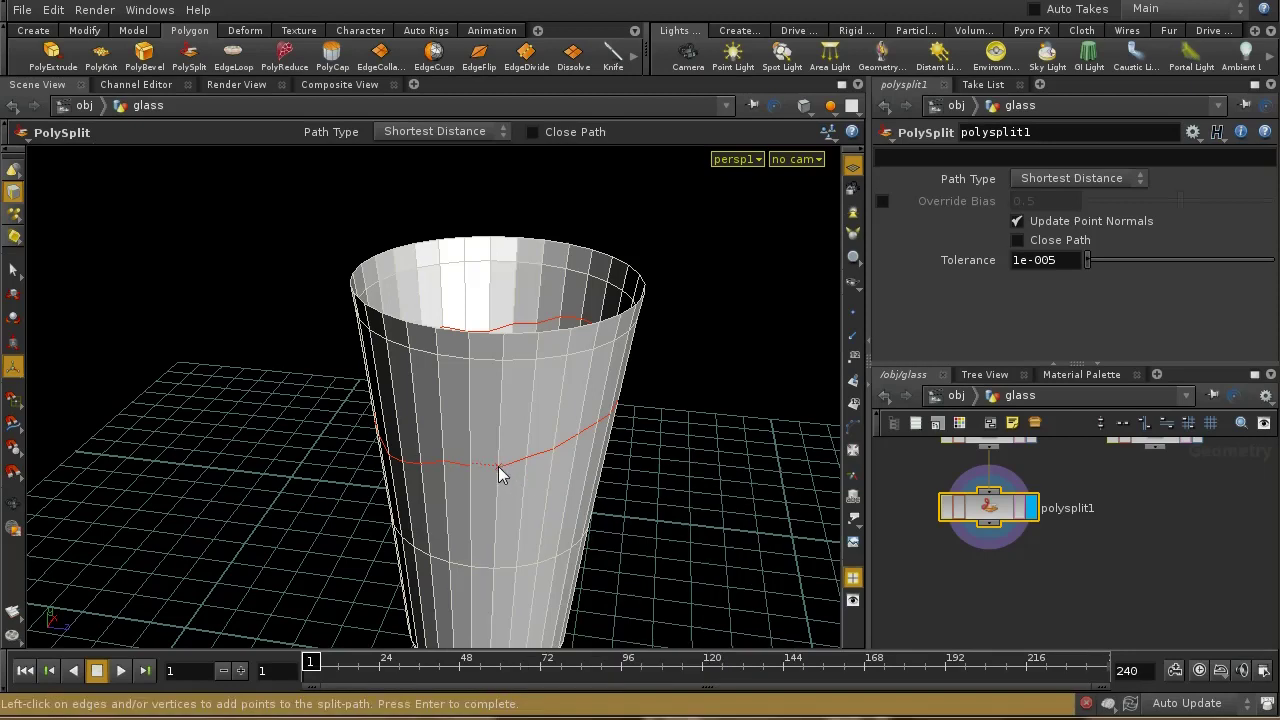
pyautogui.click(498, 466)
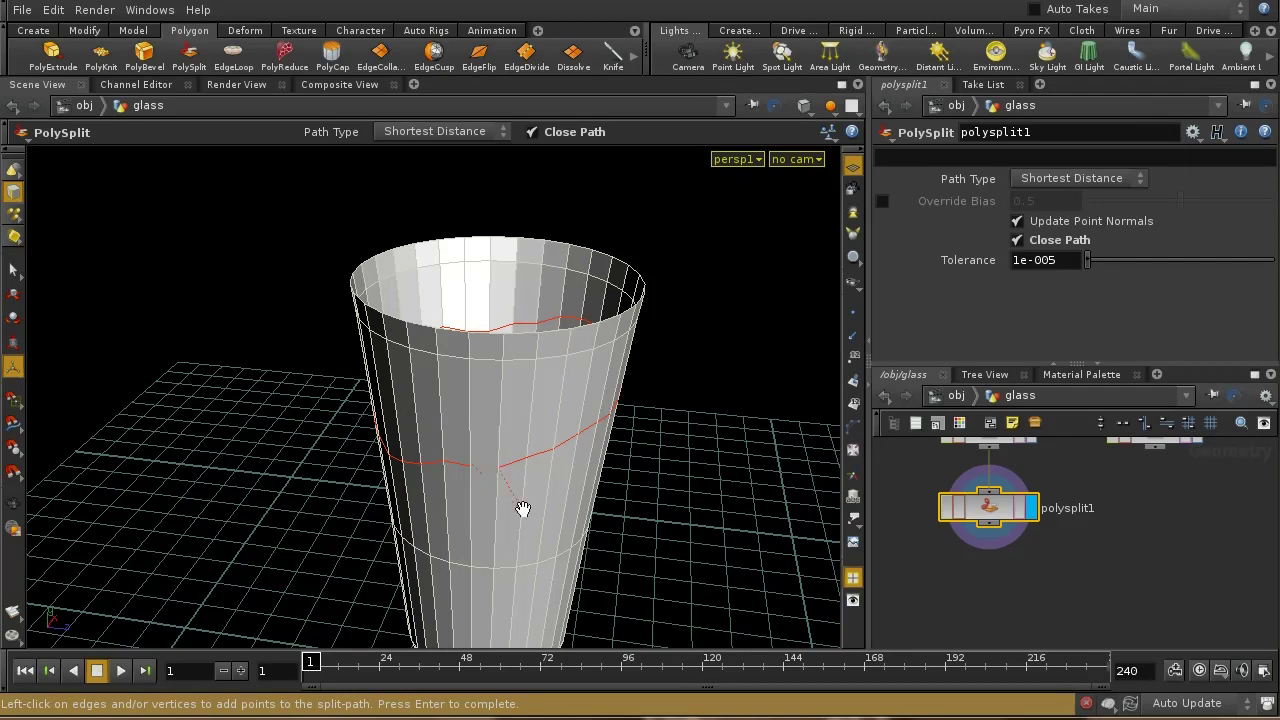
pyautogui.moveTo(522, 509); pyautogui.dragTo(531, 357, button='right')
pyautogui.moveTo(600, 571); pyautogui.dragTo(537, 337, button='right')
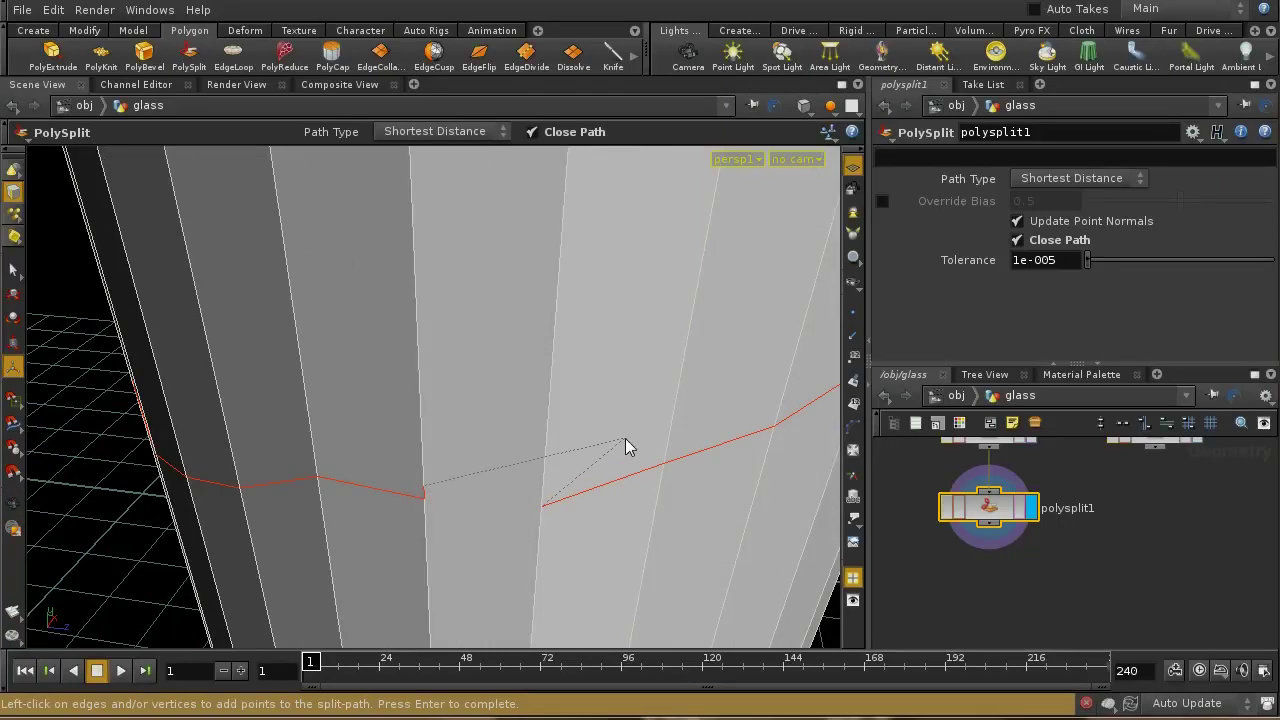
pyautogui.hotkey('ctrl', 'z')
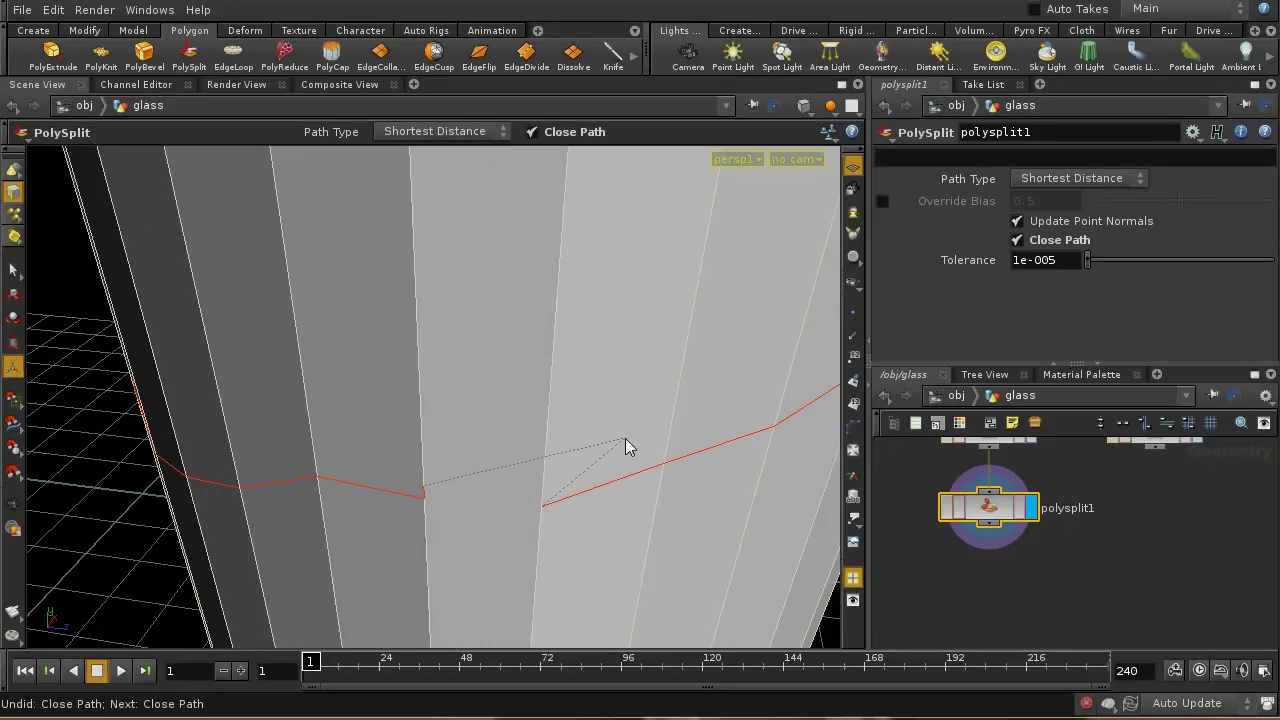
# Finish splitting along the closed wavy path and check the resulting edge loop around the inner surface.
pyautogui.rightClick(497, 515)
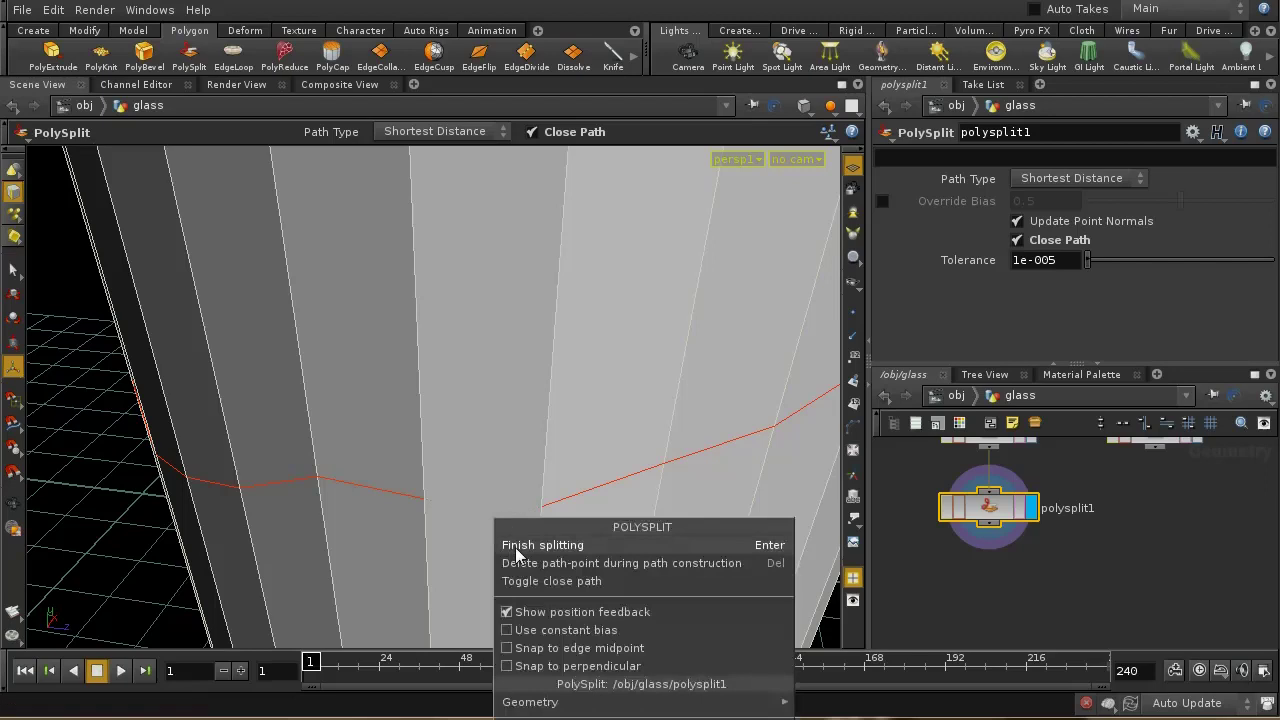
pyautogui.click(515, 547)
pyautogui.press('Escape')
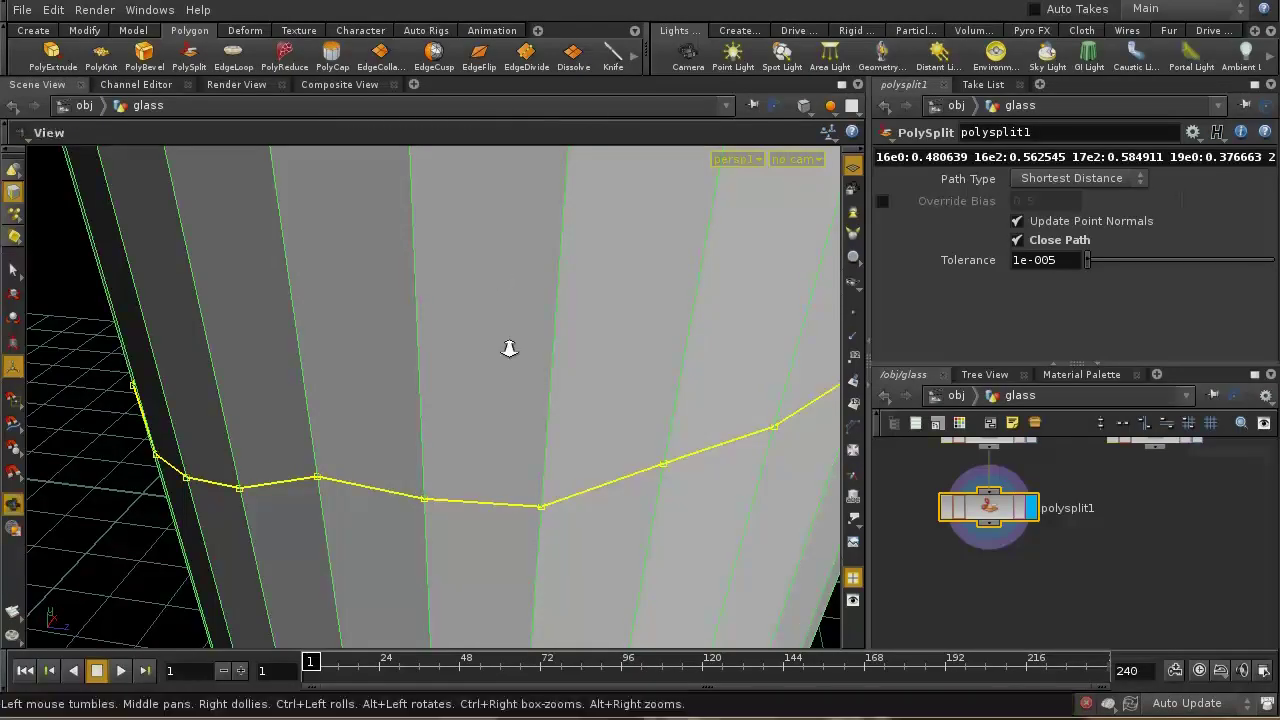
pyautogui.moveTo(508, 349); pyautogui.dragTo(528, 522)
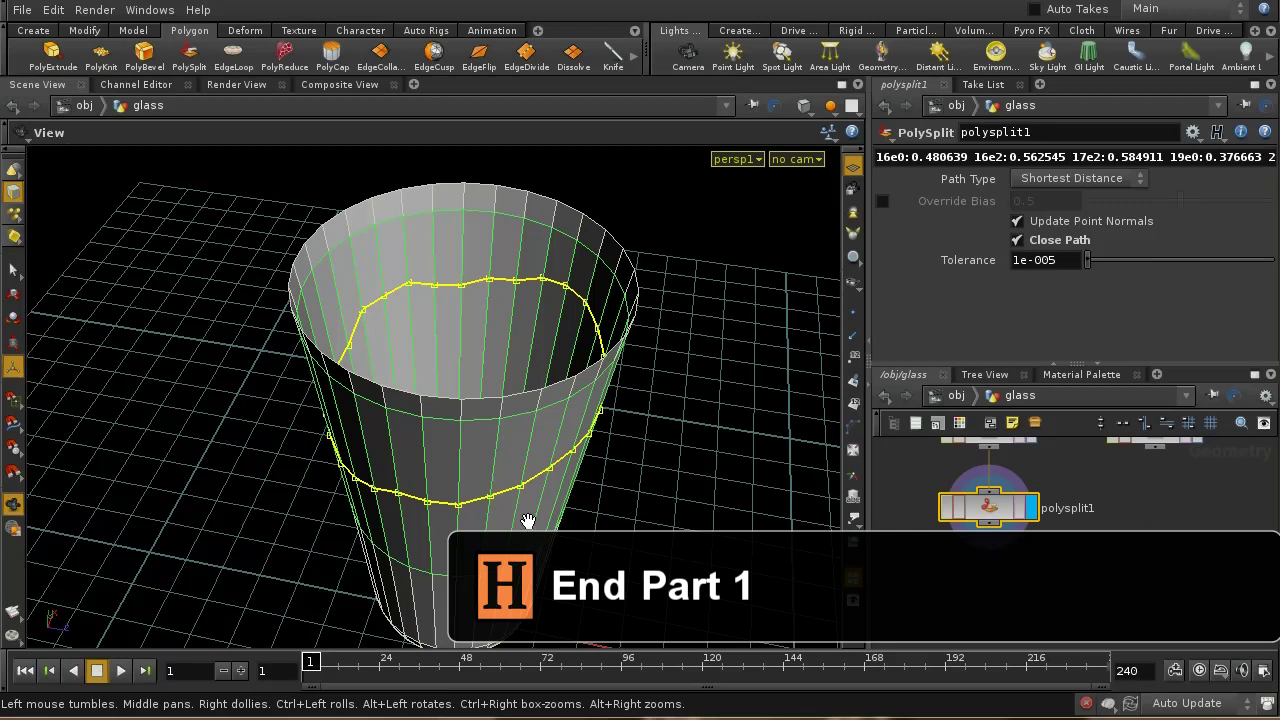
pyautogui.press('Return')
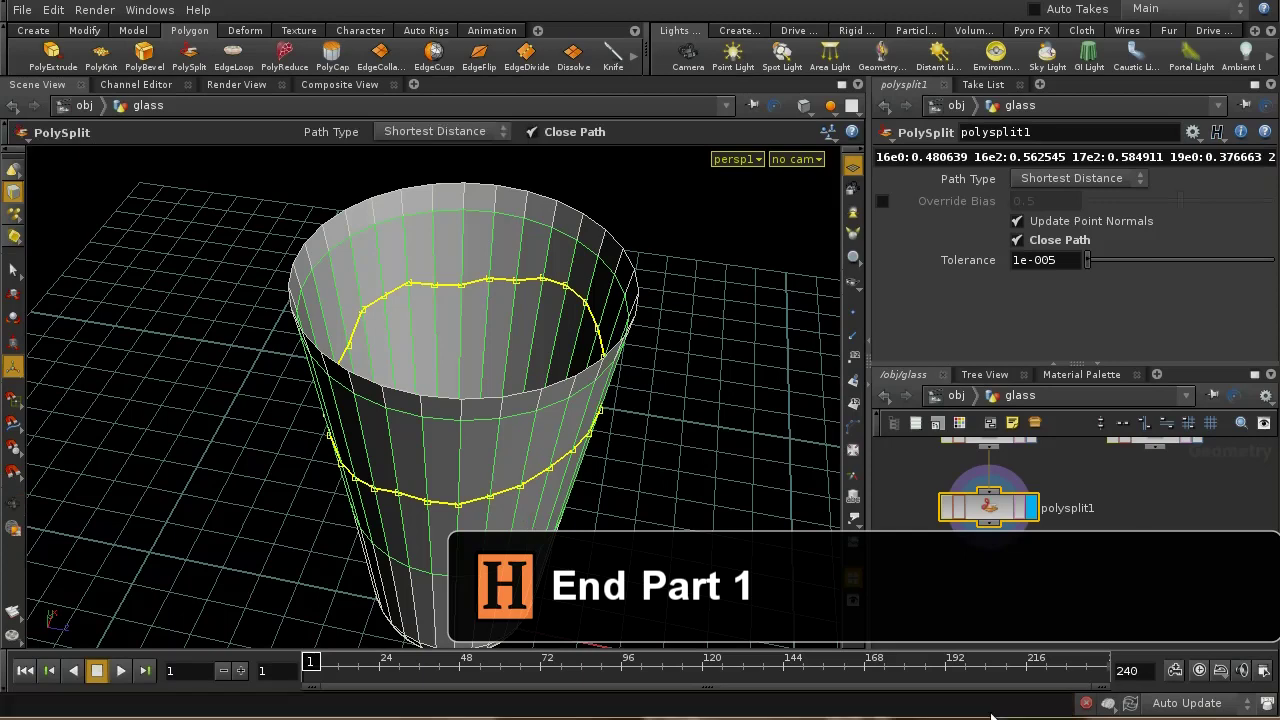